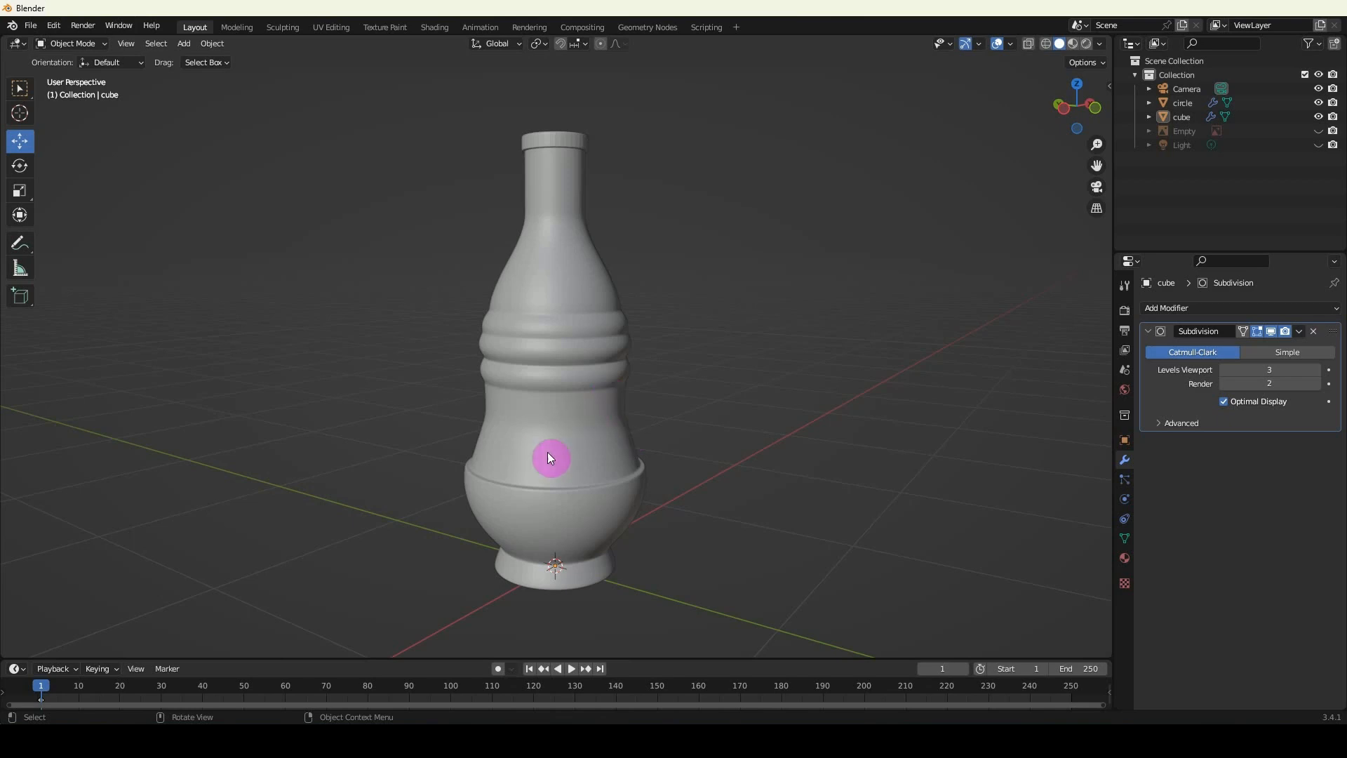
Open the bottle body's mesh for editing and turn off the Subdivision modifier's viewport display.
click(556, 337)
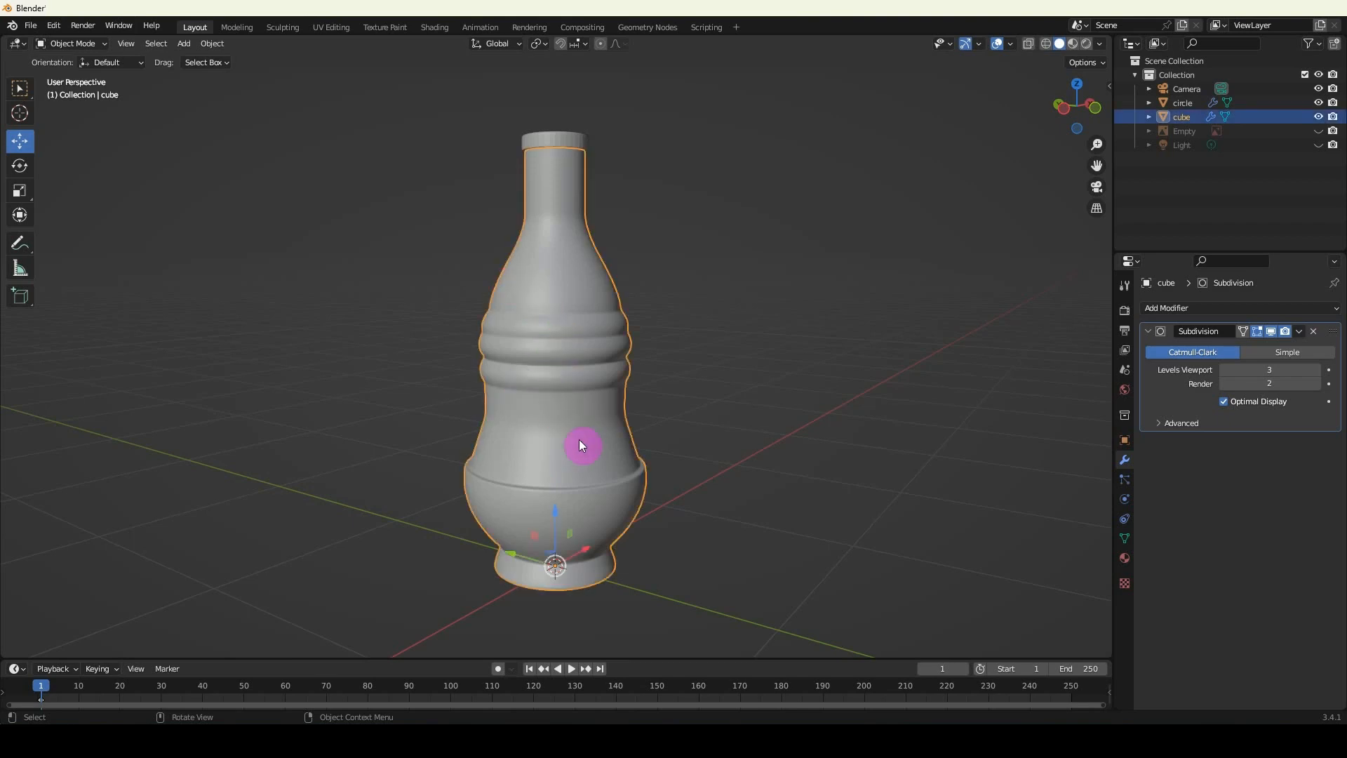
key(Tab)
middle_drag(577, 505, 554, 454)
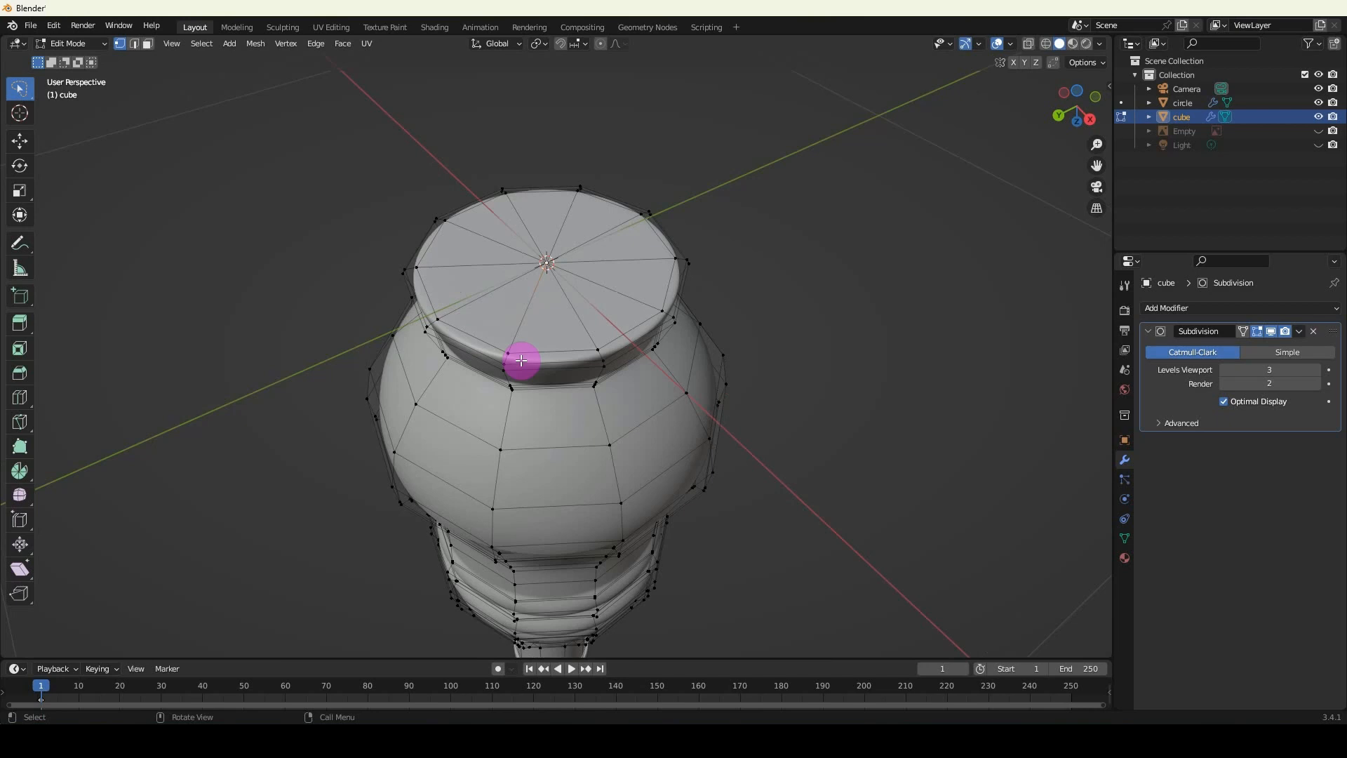
middle_drag(520, 360, 572, 412)
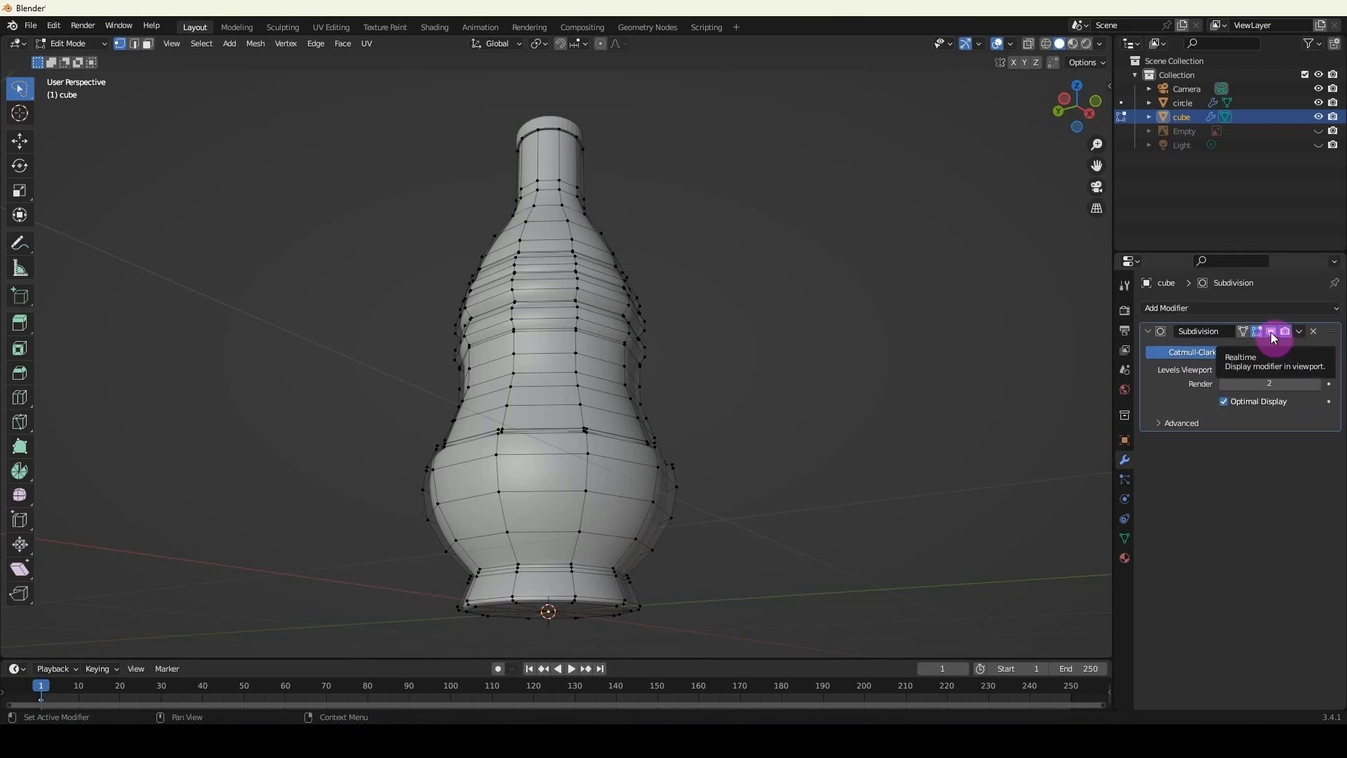
click(1270, 332)
key(Tab)
mouse_move(590, 373)
middle_down()
mouse_move(588, 418)
mouse_move(576, 388)
middle_up()
key(Tab)
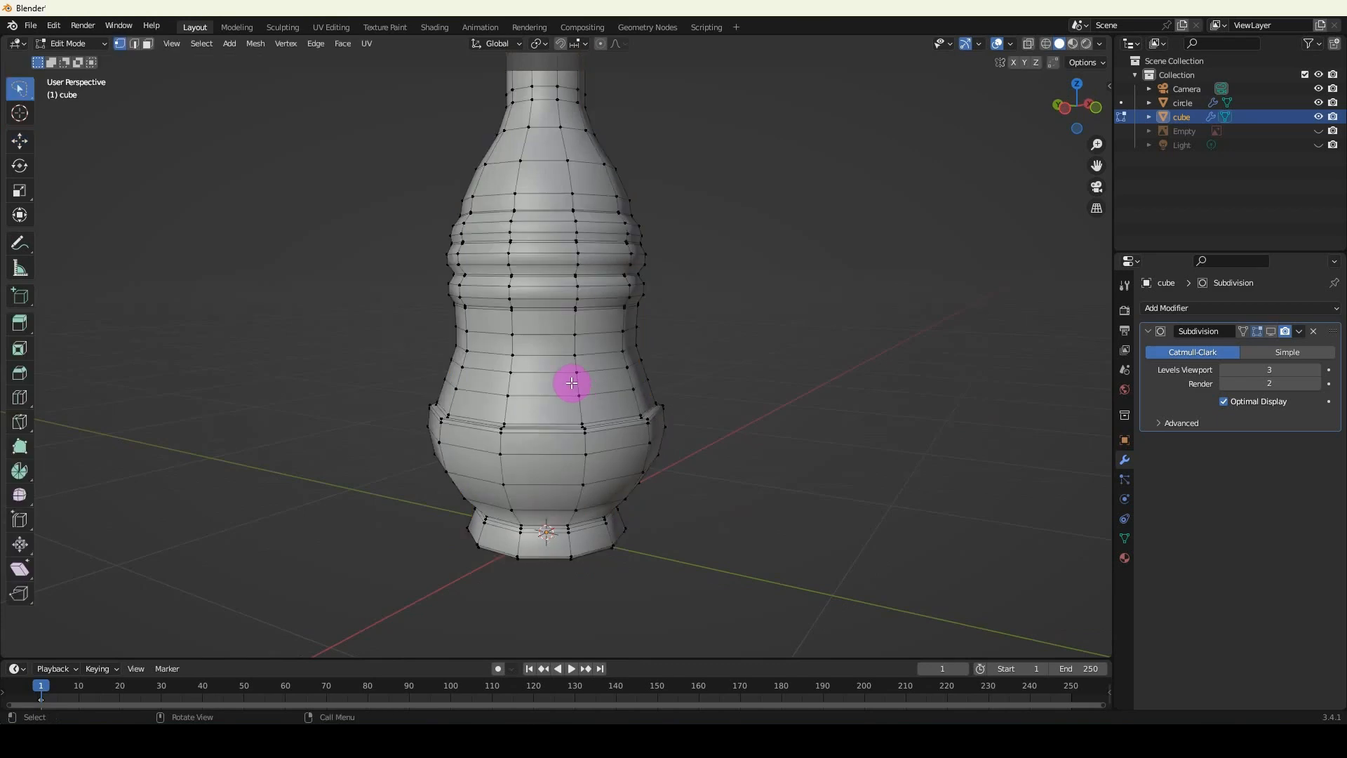
click(1270, 333)
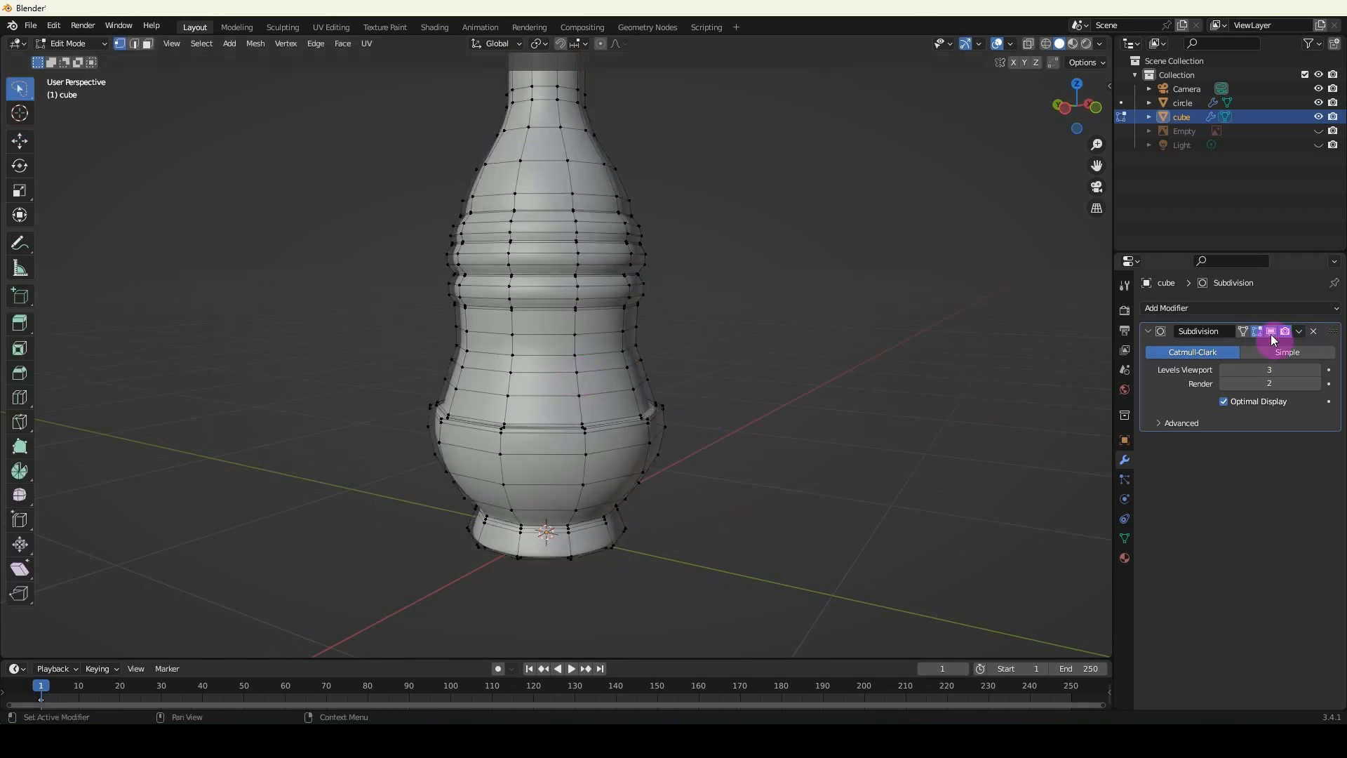
click(1270, 332)
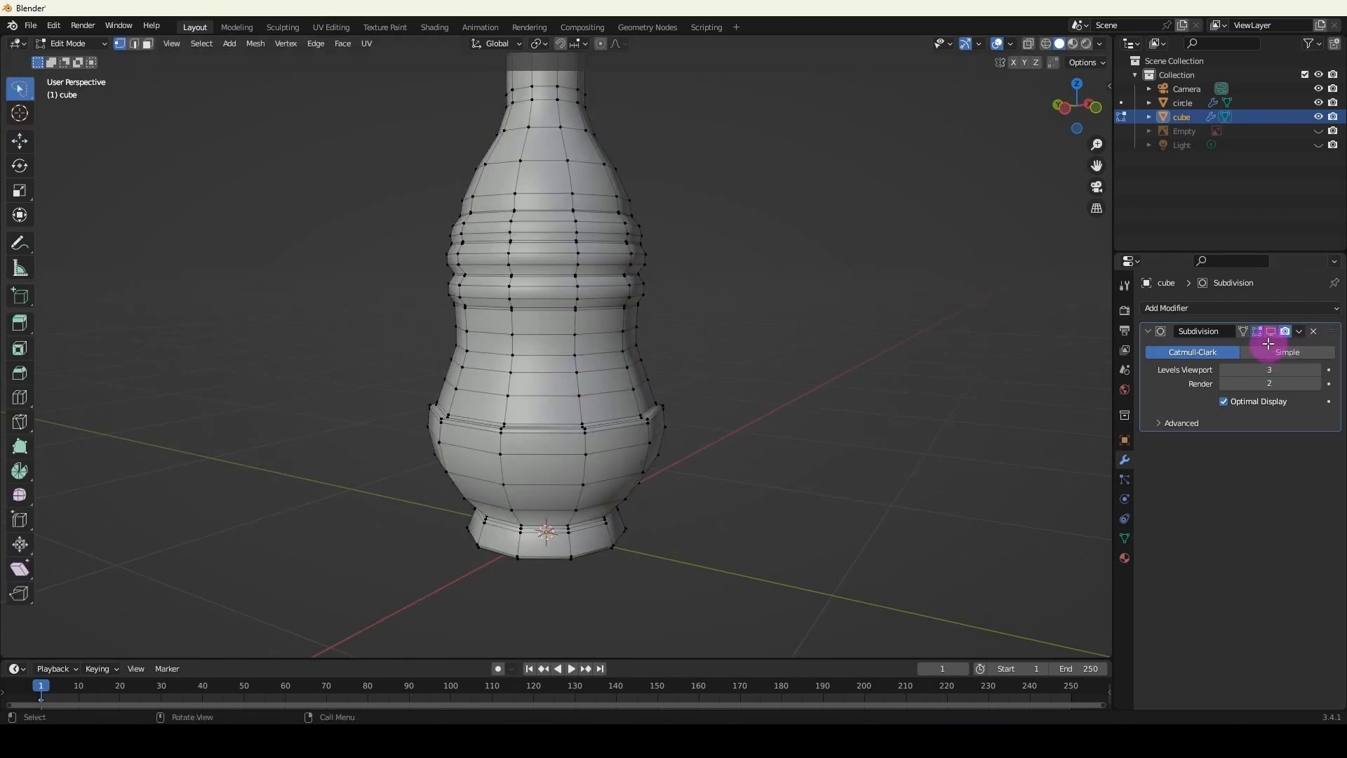
Pull two of the overlapping centre vertices on the bottle's base away from the middle to test whether they are joined.
middle_drag(690, 417, 559, 309)
scroll(558, 308, up, 2)
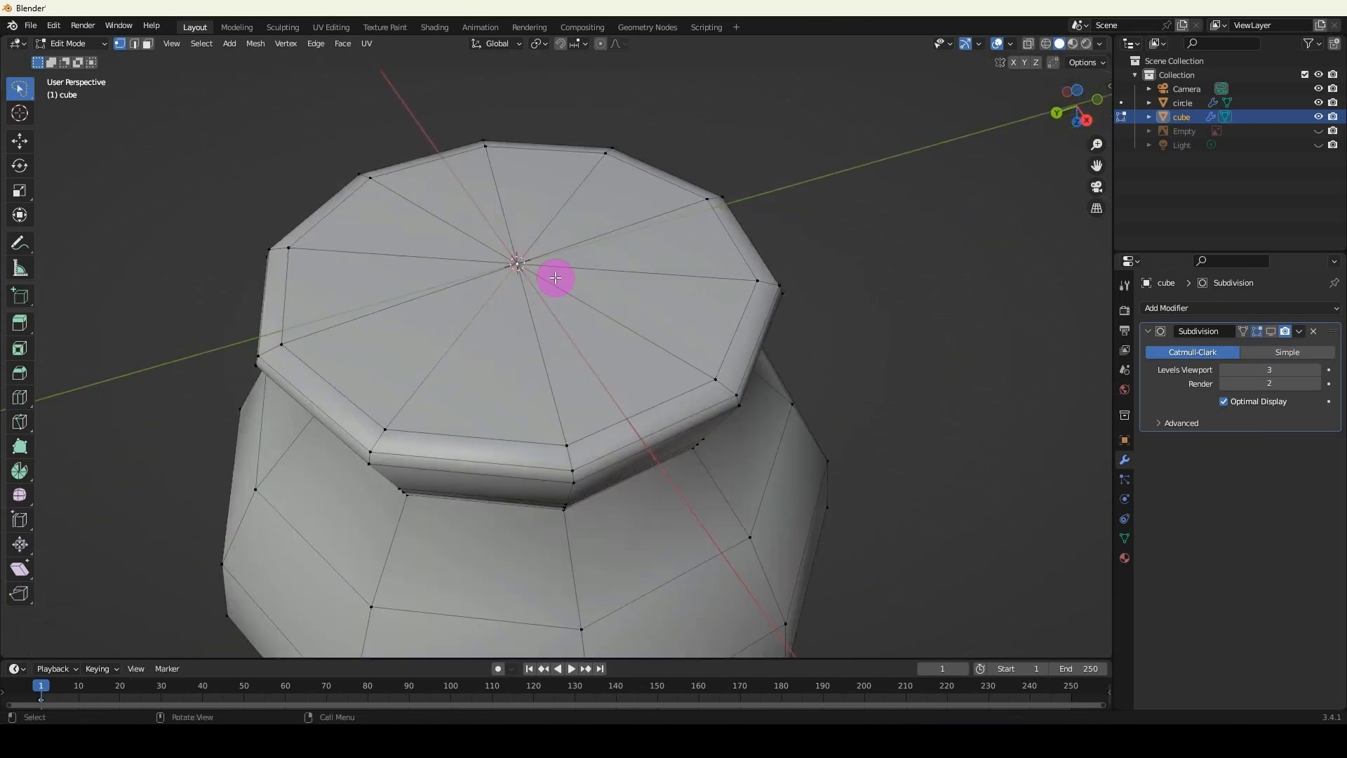
click(516, 261)
key(g)
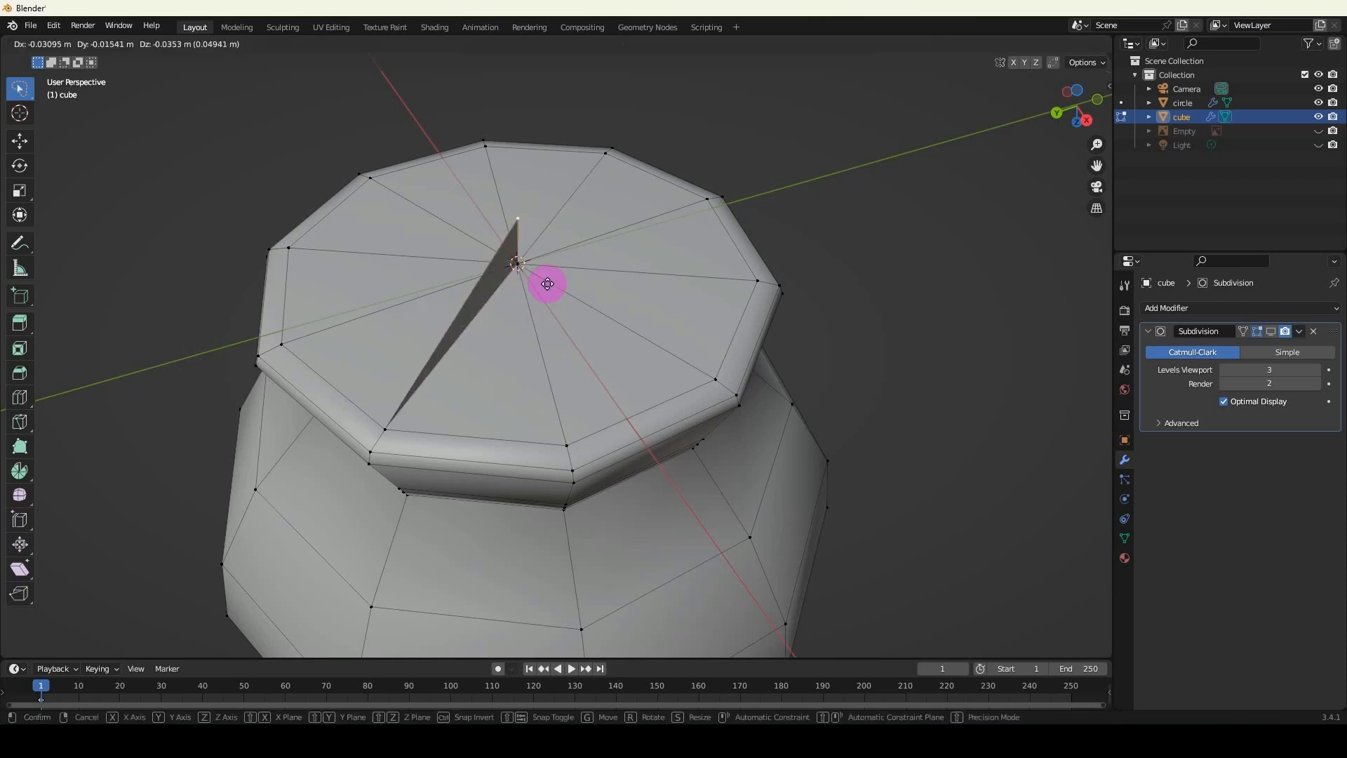
click(478, 241)
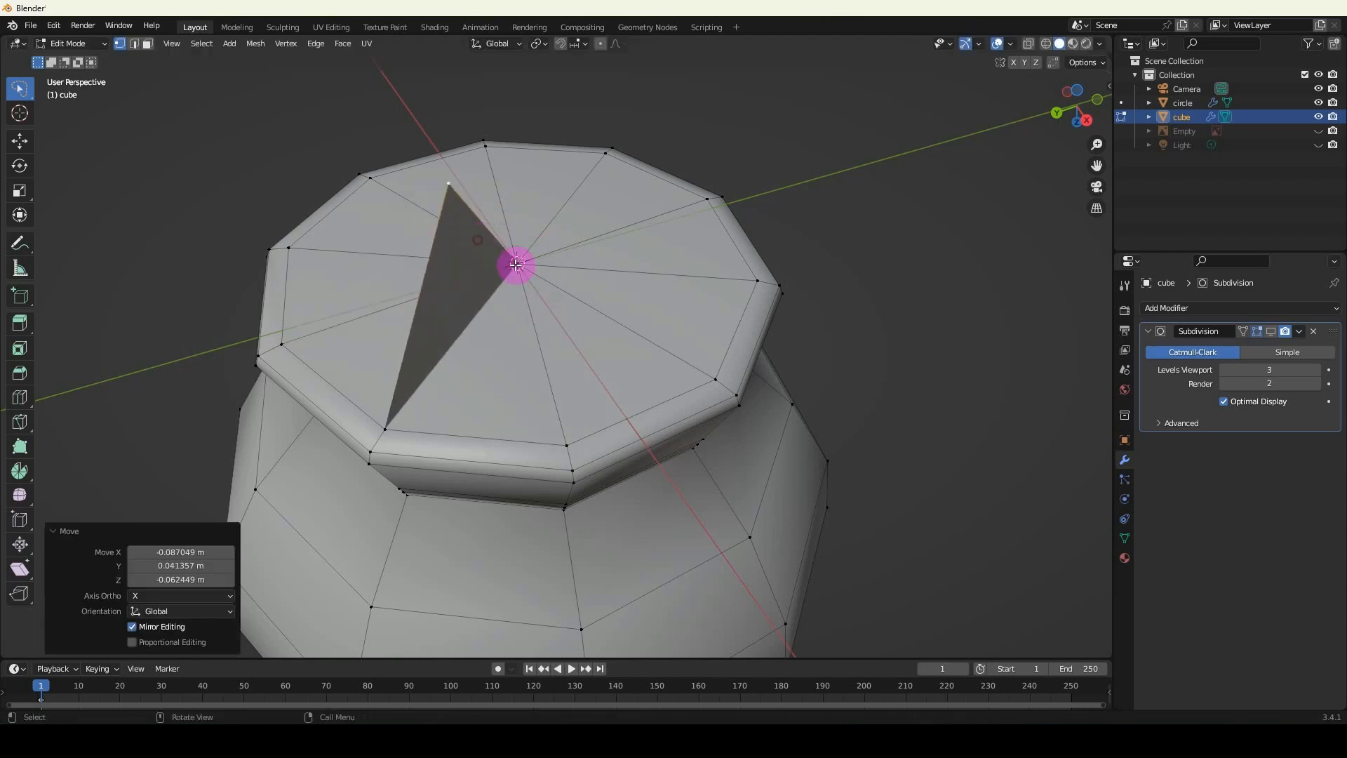
click(522, 261)
key(g)
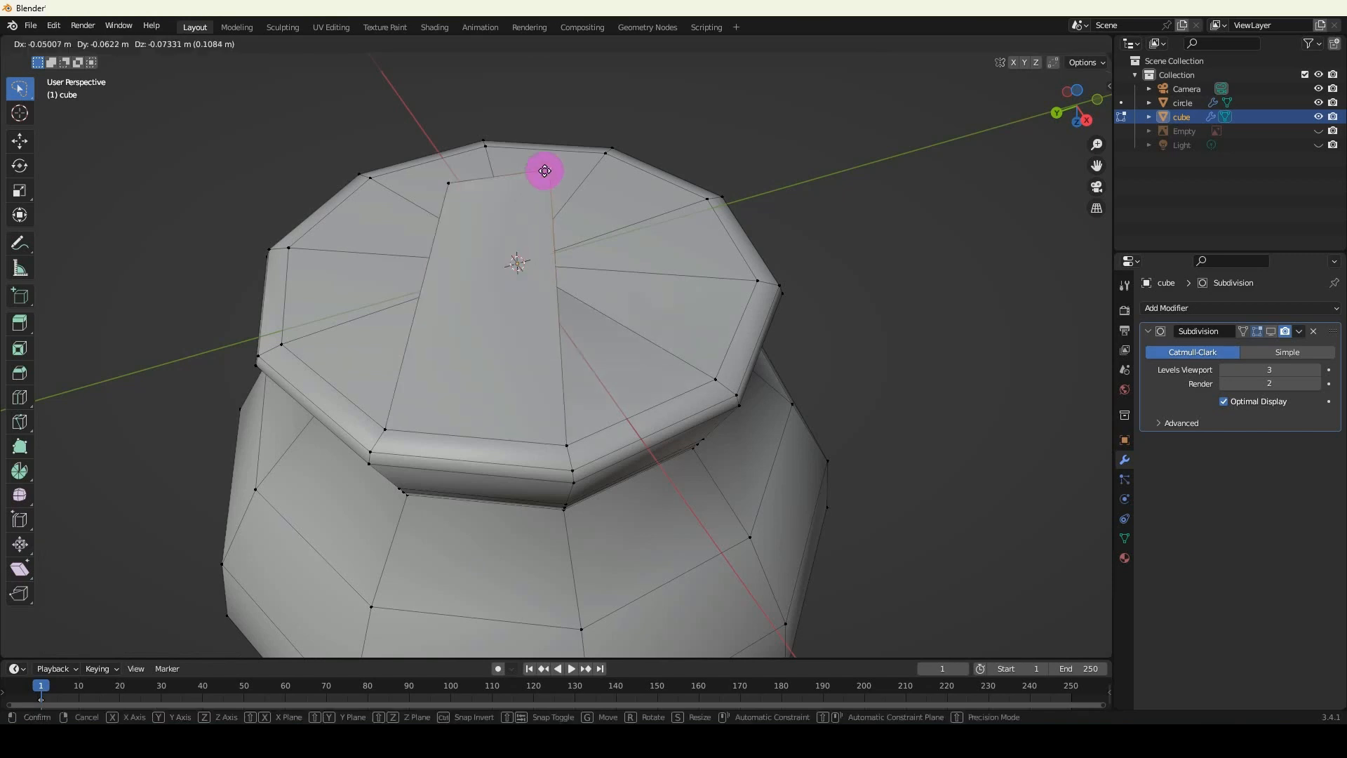
click(541, 169)
Try moving more of the stacked centre vertices on the base apart from one another.
middle_drag(550, 217, 426, 214)
key(g)
click(261, 223)
scroll(242, 215, down, 4)
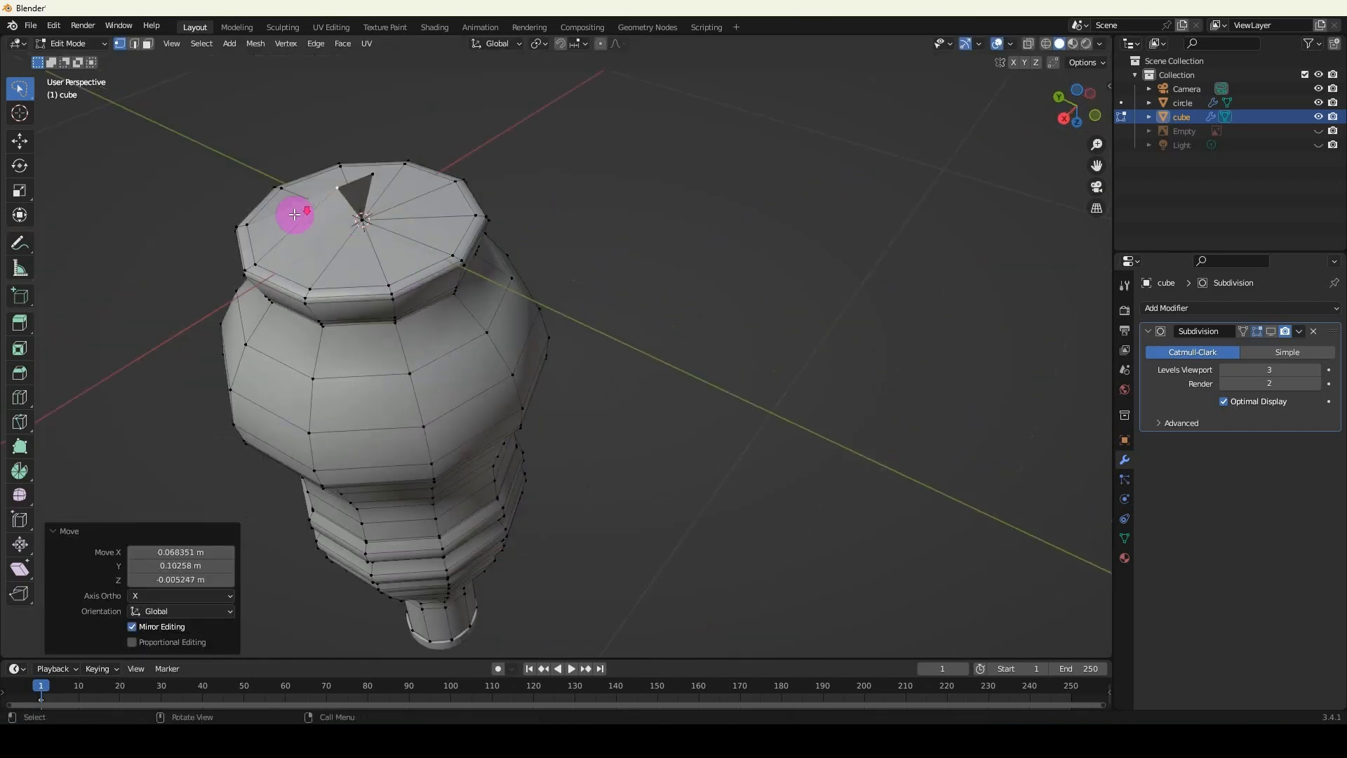
middle_drag(301, 214, 253, 211)
click(369, 172)
middle_drag(368, 172, 318, 166)
key(g)
click(262, 149)
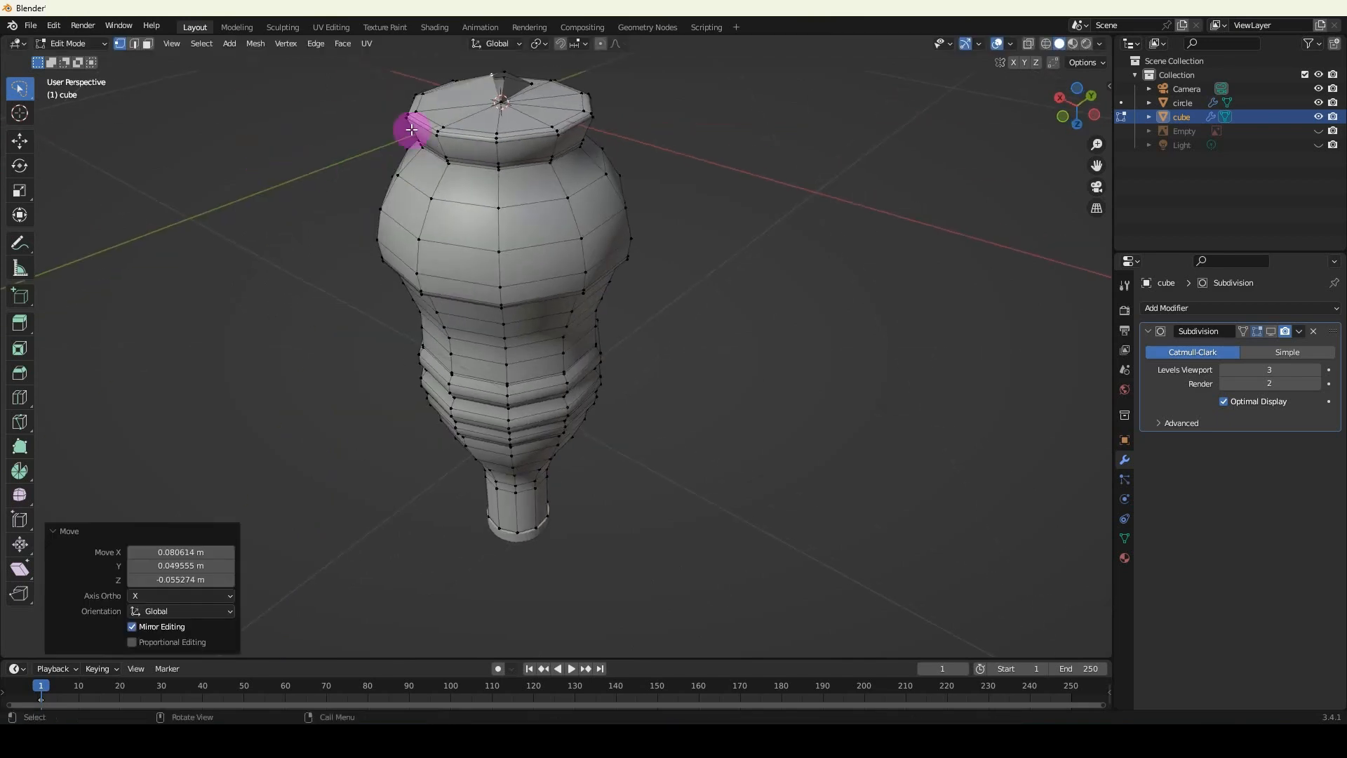
key(g)
click(423, 120)
mouse_move(423, 122)
middle_down()
mouse_move(472, 126)
mouse_move(440, 133)
middle_up()
shift+middle_drag(440, 134, 495, 259)
click(494, 232)
key(g)
right_click(518, 213)
middle_drag(518, 212, 487, 262)
Undo all the test moves of the base's centre vertices.
key(ctrl+z)
key(ctrl+z)
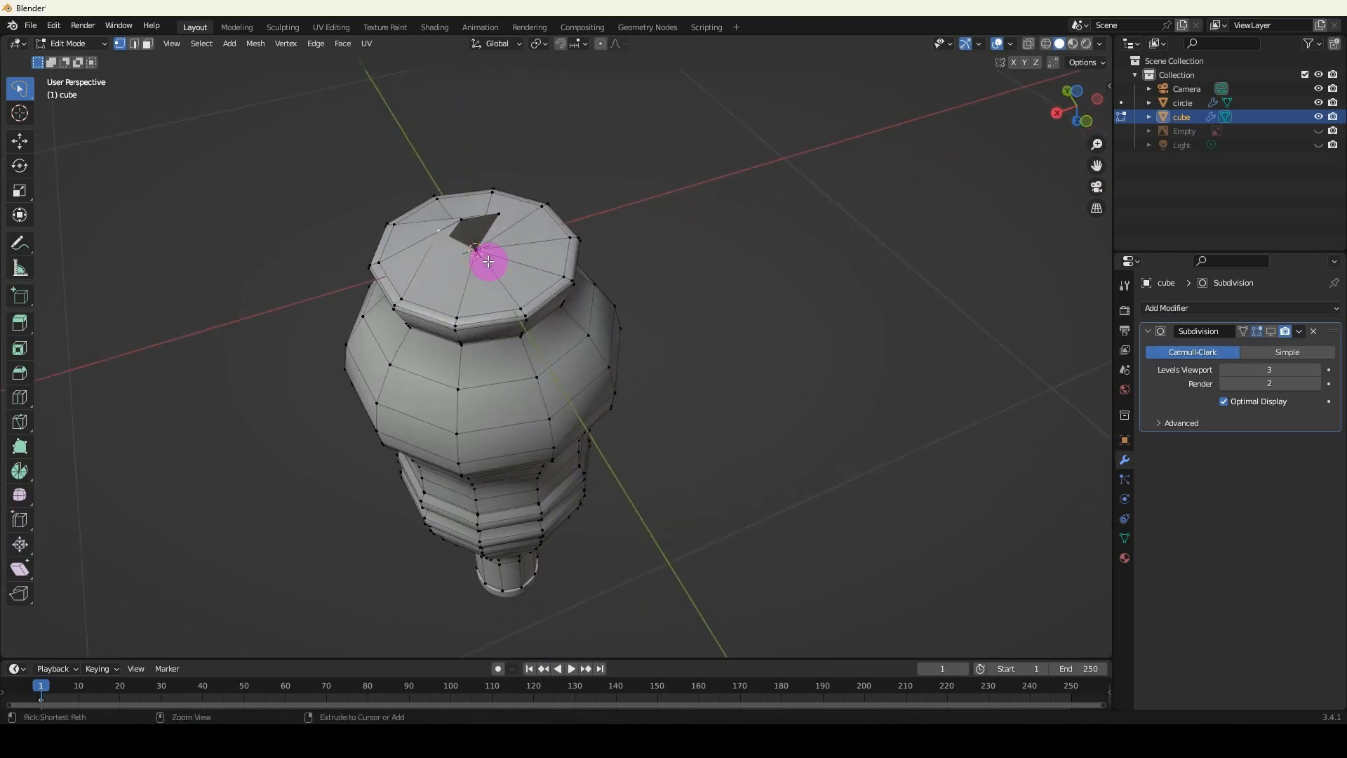
key(ctrl+z)
key(ctrl+z)
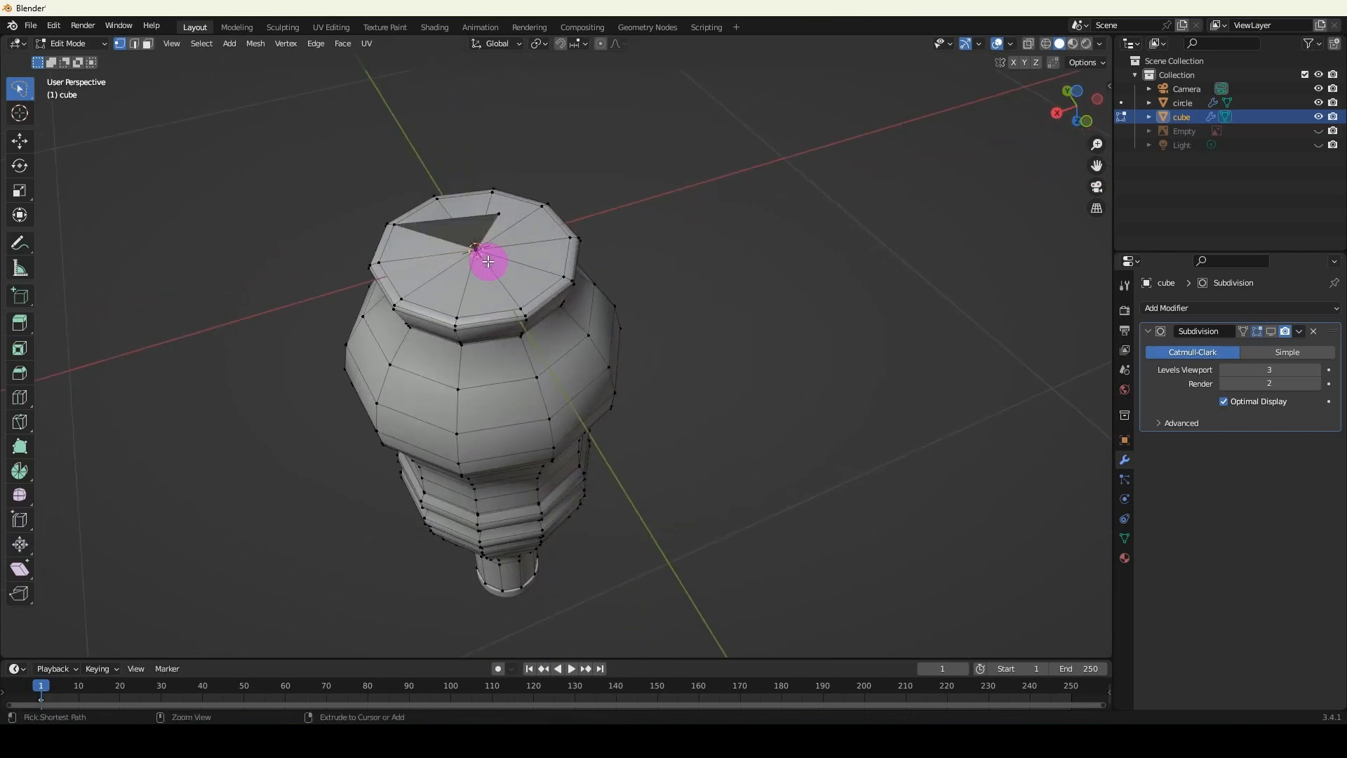
key(ctrl+z)
middle_drag(487, 265, 550, 286)
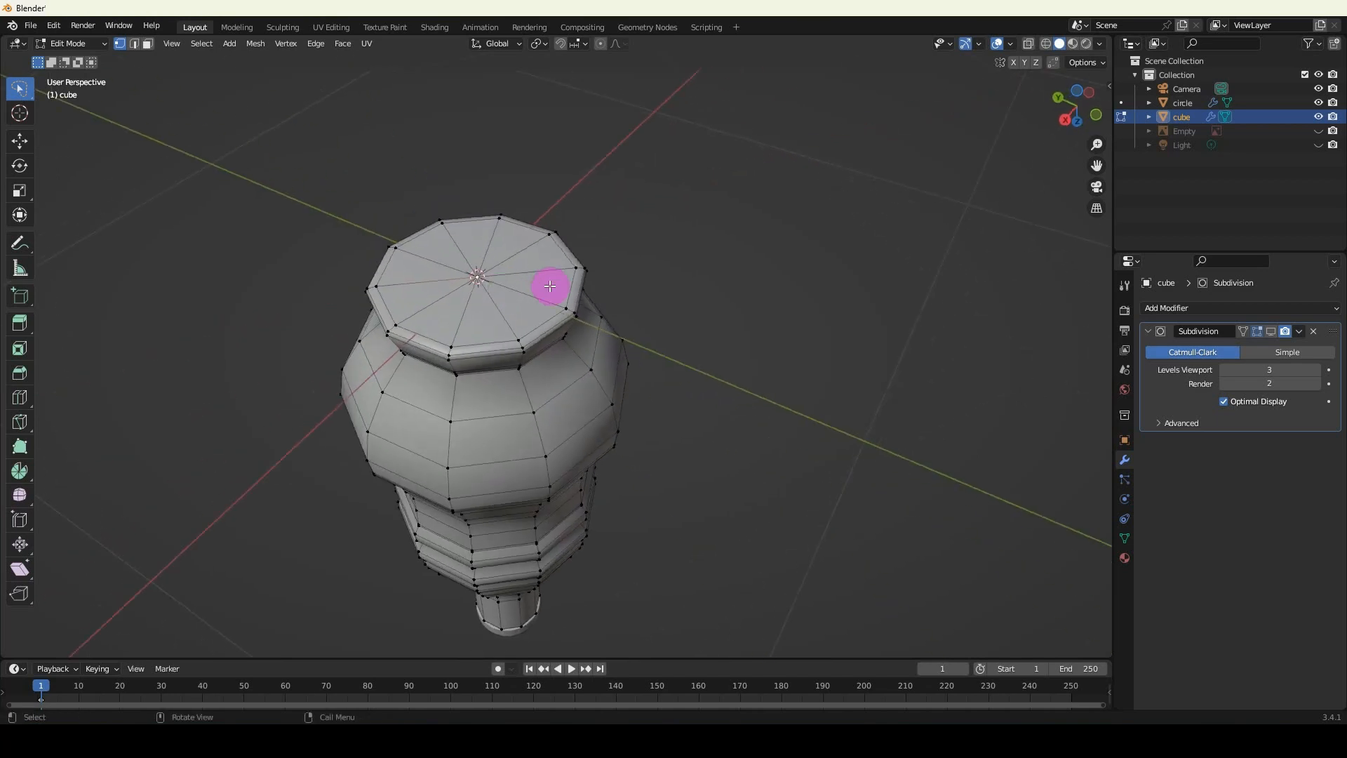
Merge all of the bottle body's vertices by distance and clear the selection.
key(a)
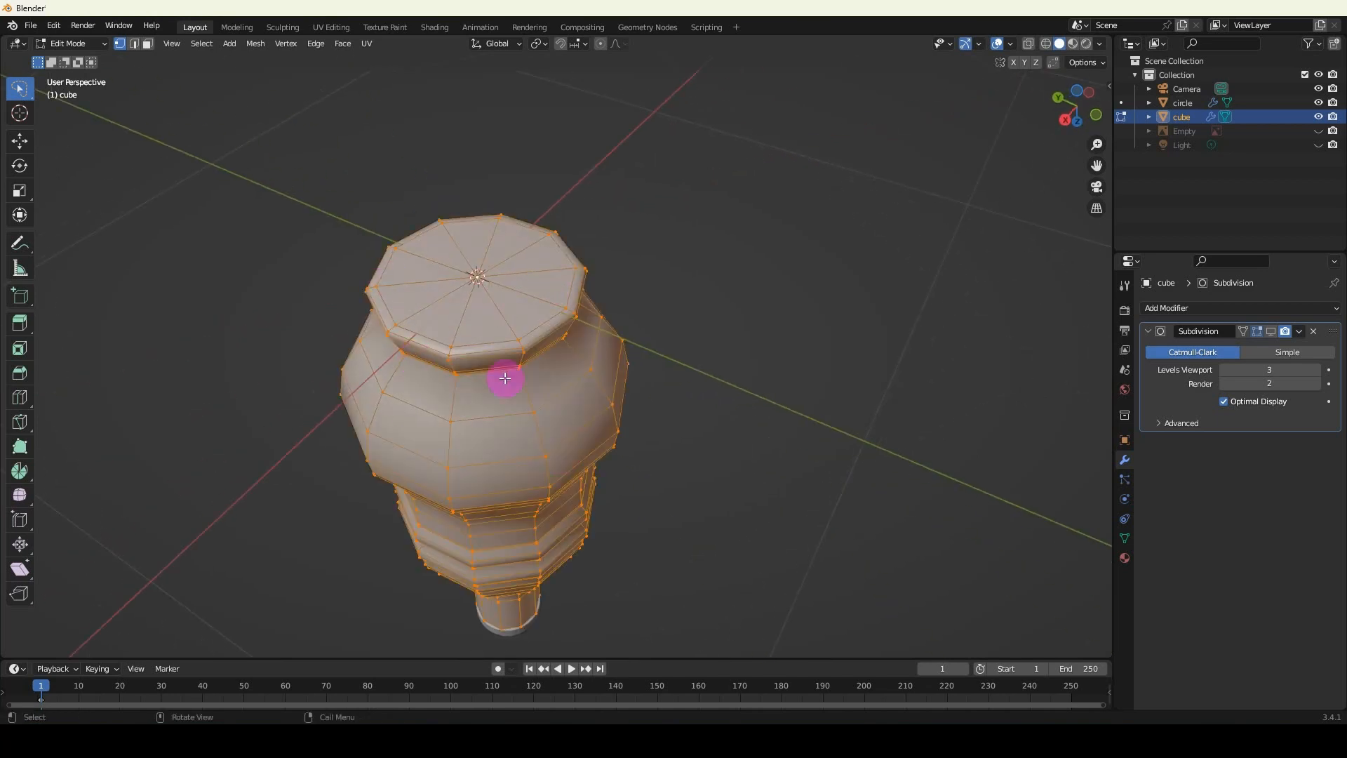
click(255, 44)
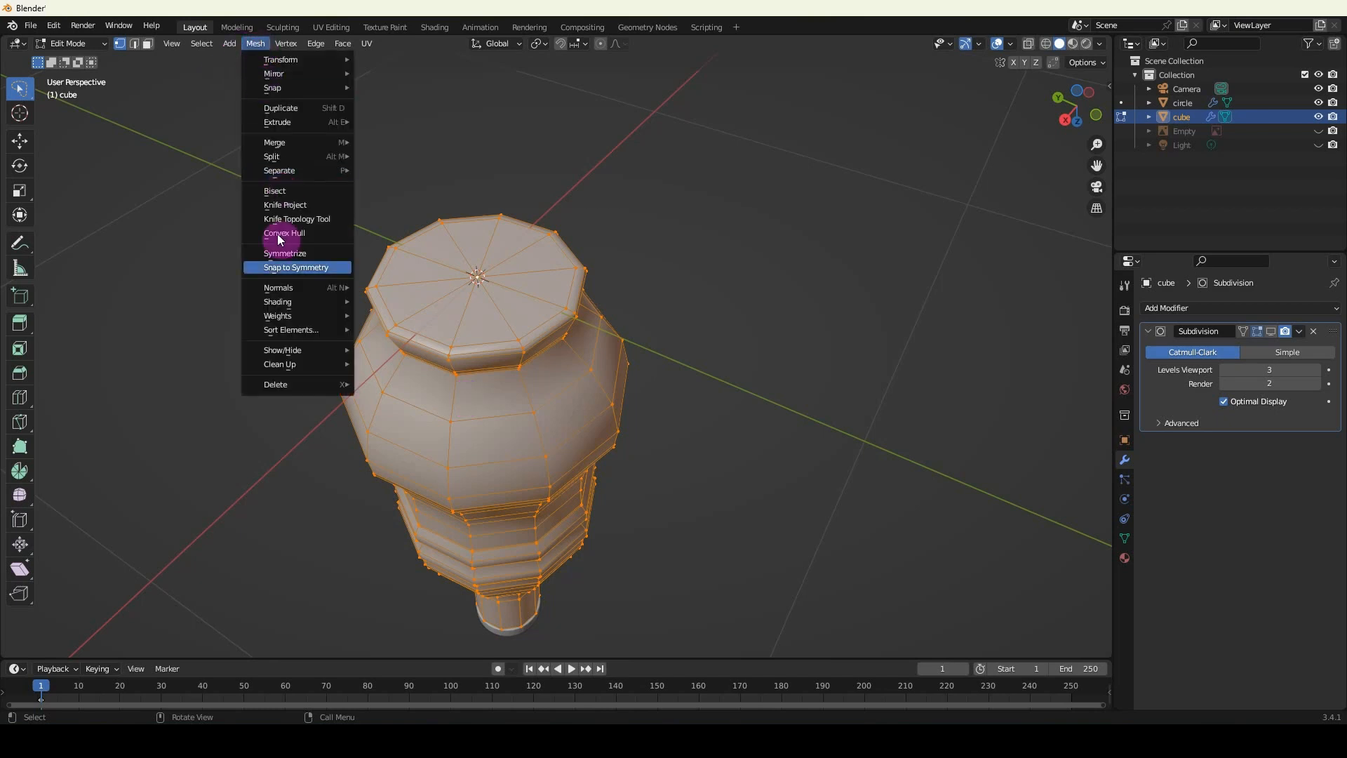
mouse_move(295, 364)
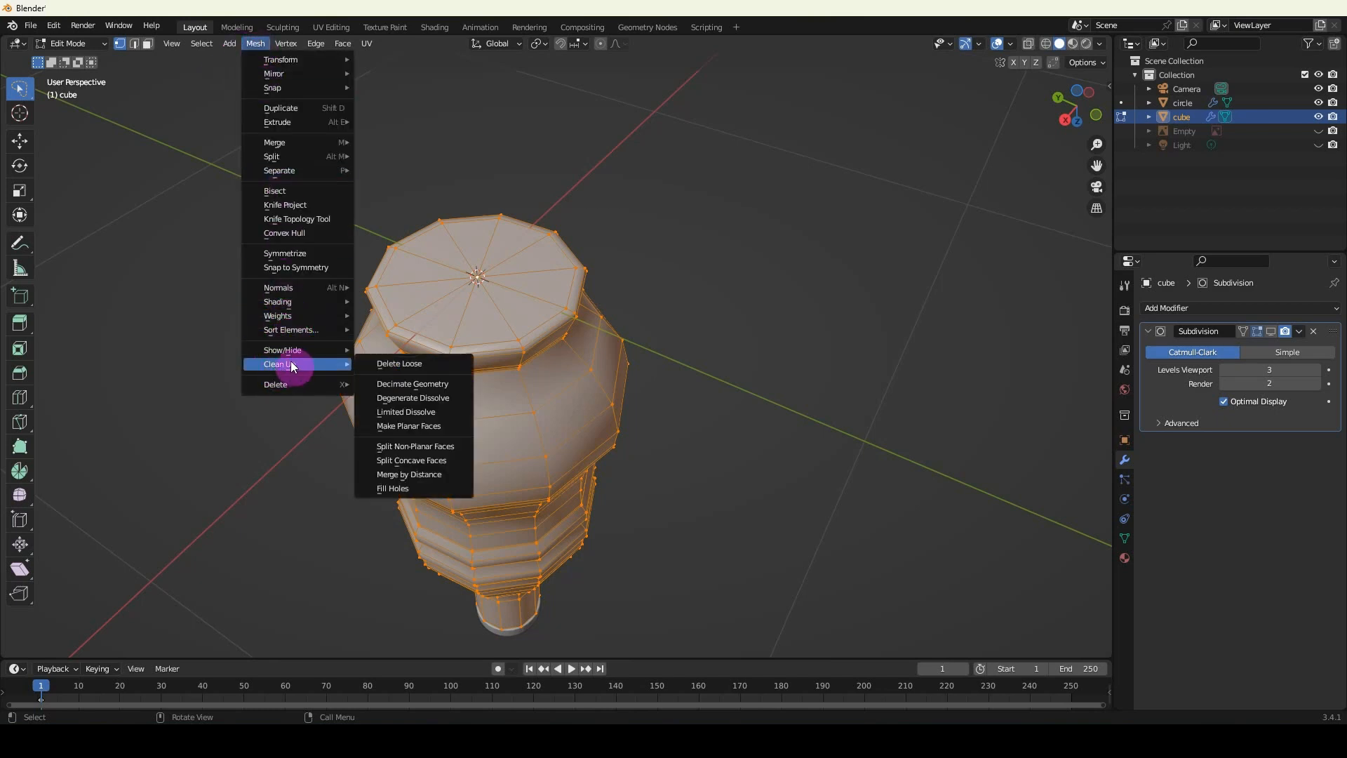
click(408, 478)
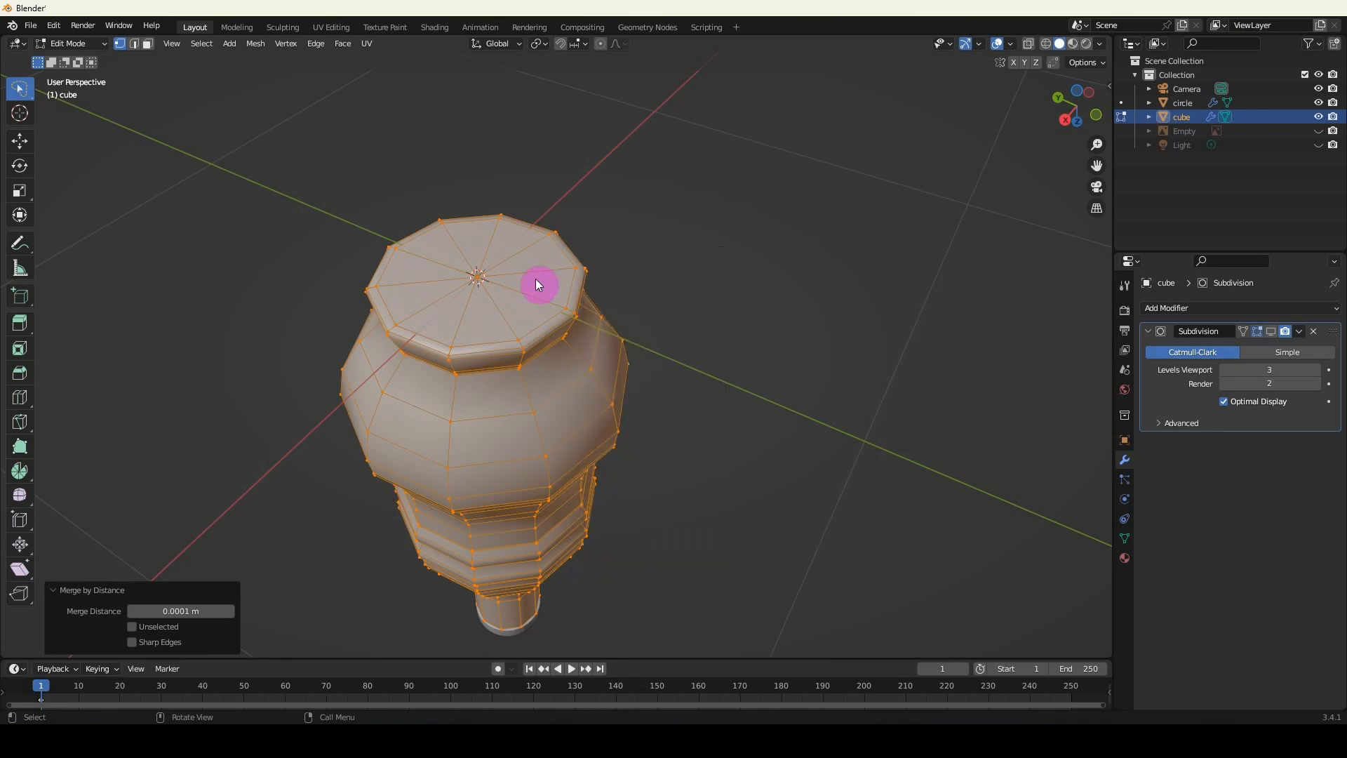
click(638, 198)
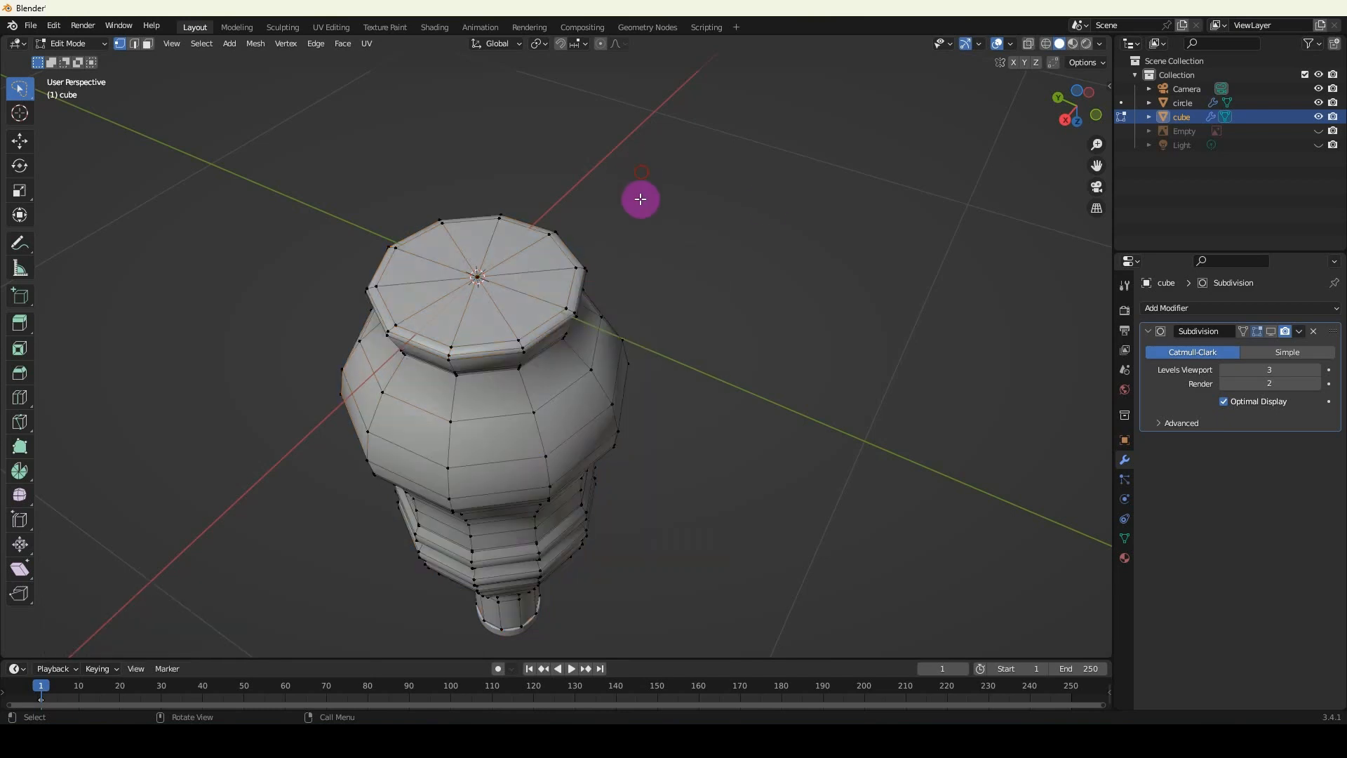
Pull the base's merged centre vertex outward so the base faces form a cone.
click(476, 277)
scroll(479, 274, up, 1)
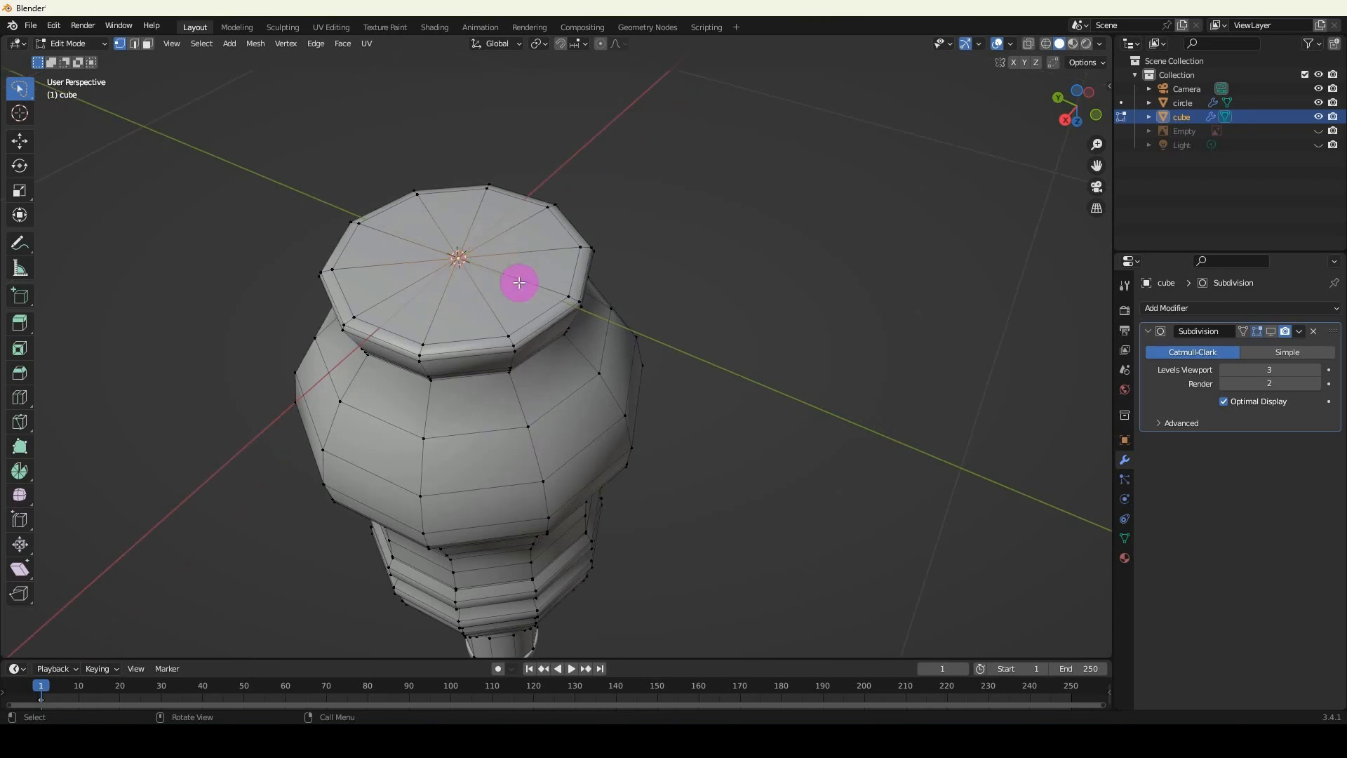
key(g)
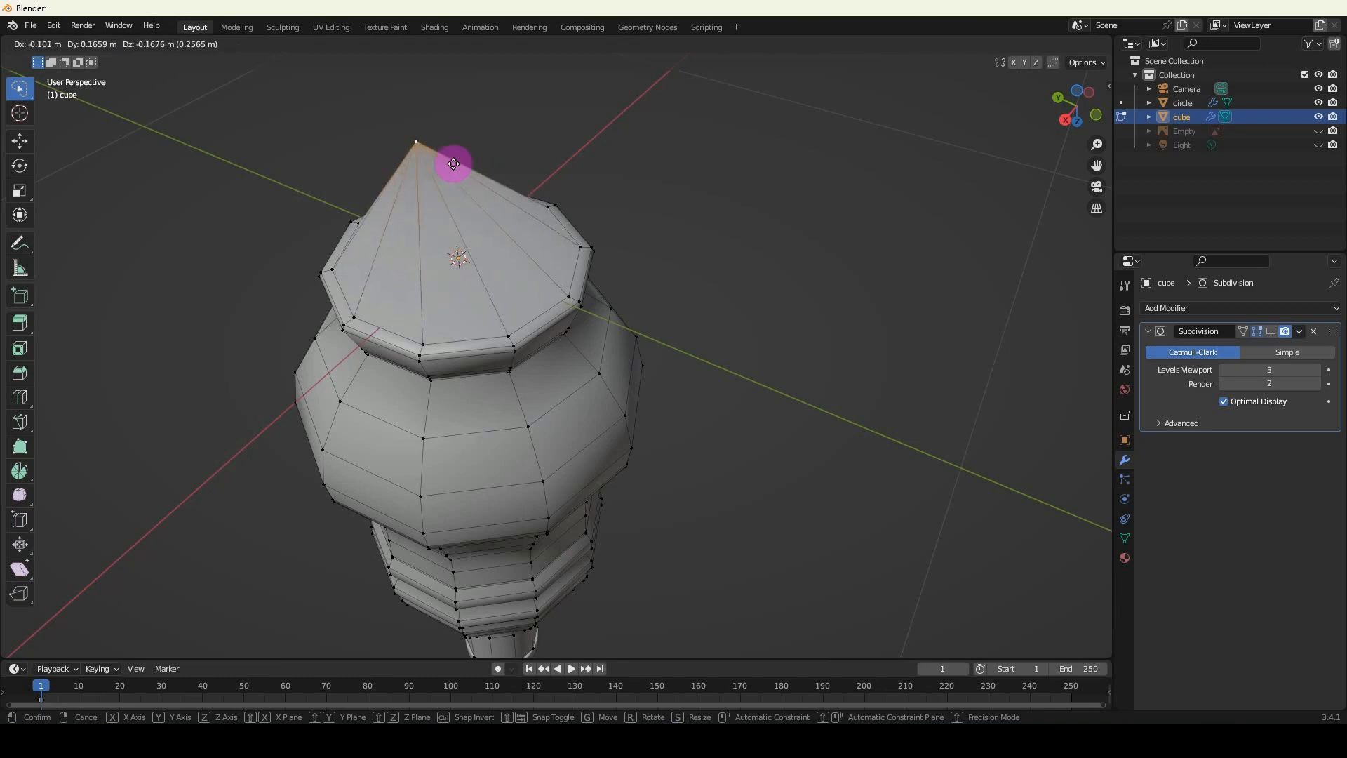
click(459, 174)
middle_drag(423, 233, 629, 199)
key(g)
click(728, 174)
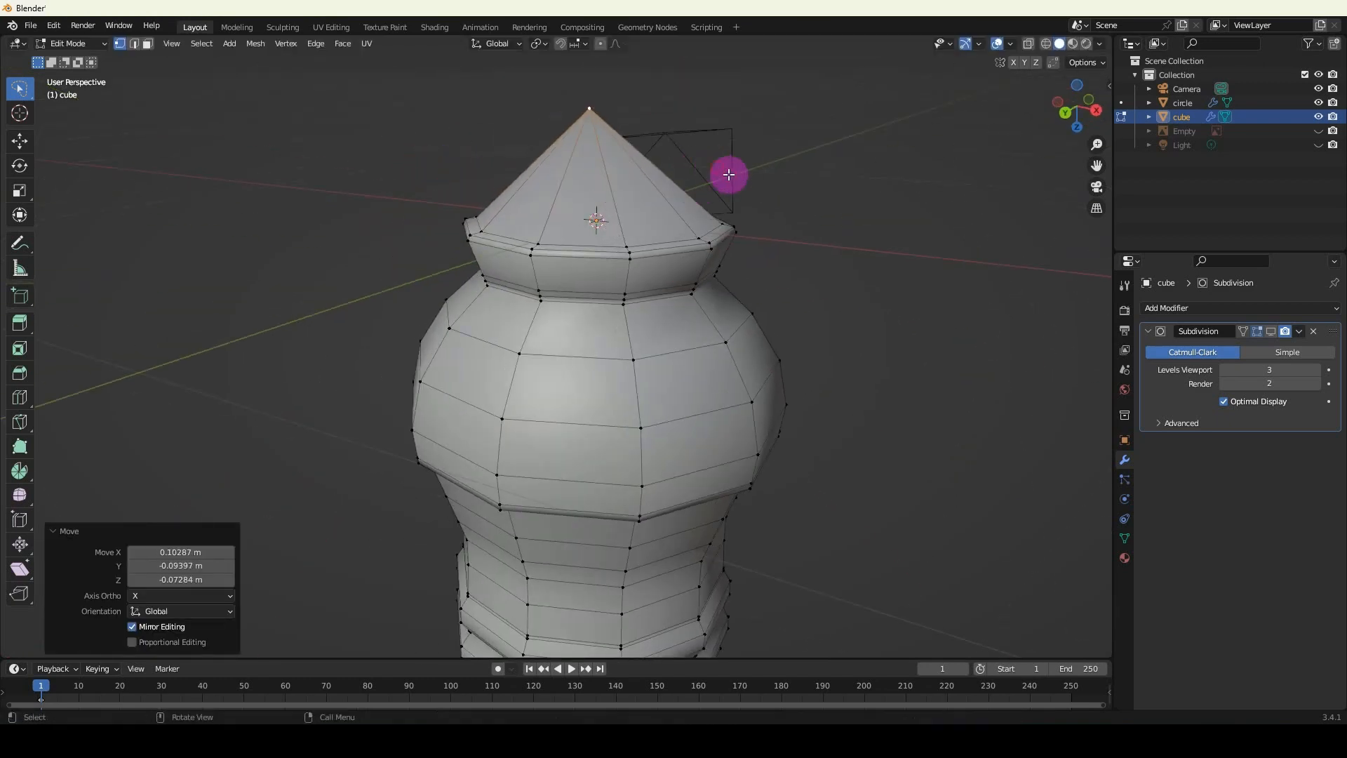
Move the pulled-out centre vertex back towards the plane of the bottle's base.
middle_drag(728, 175, 532, 225)
key(g)
click(609, 216)
scroll(531, 224, up, 1)
key(g)
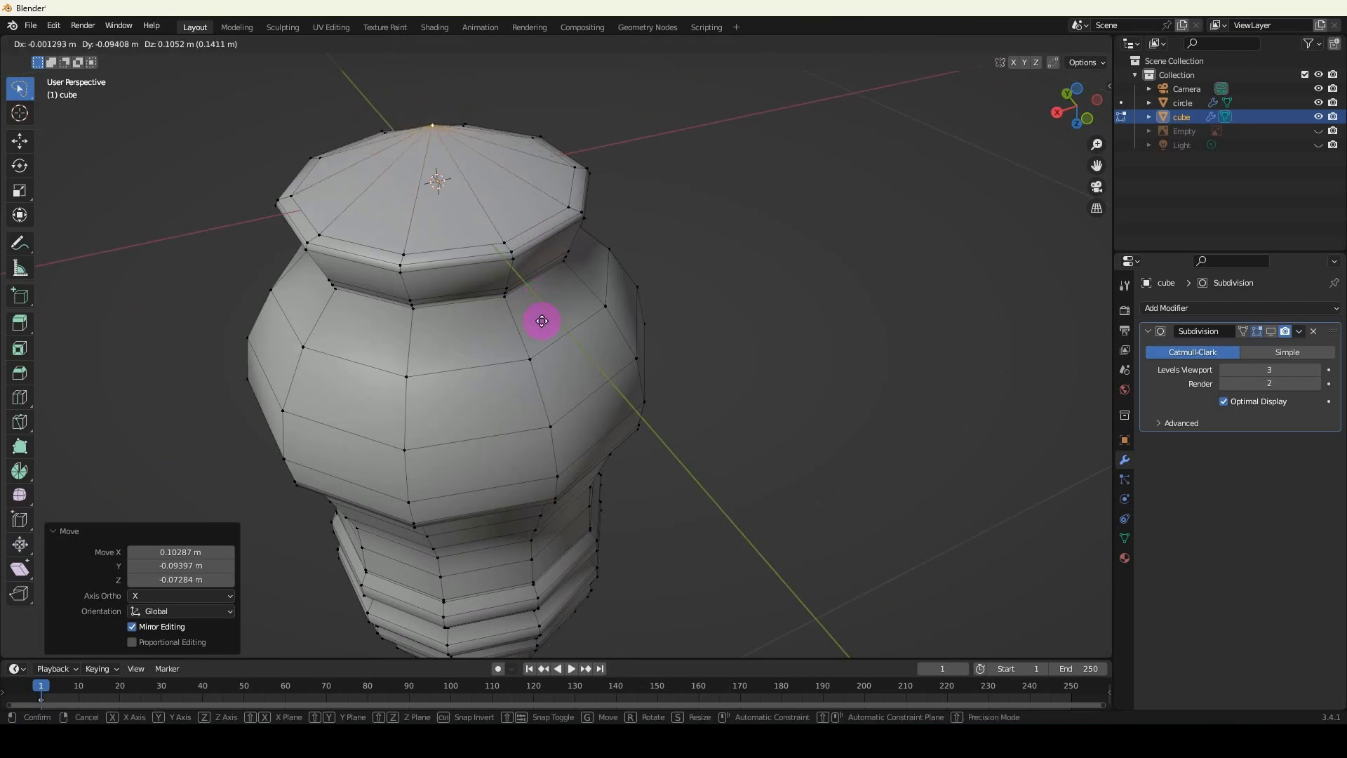
click(578, 294)
Finish editing the bottle body's mesh and return to object mode.
middle_drag(579, 293, 484, 510)
scroll(497, 325, down, 3)
shift+middle_drag(491, 265, 500, 356)
middle_drag(500, 357, 510, 371)
shift+middle_drag(521, 257, 514, 390)
scroll(488, 284, up, 1)
key(Tab)
shift+middle_drag(494, 271, 513, 376)
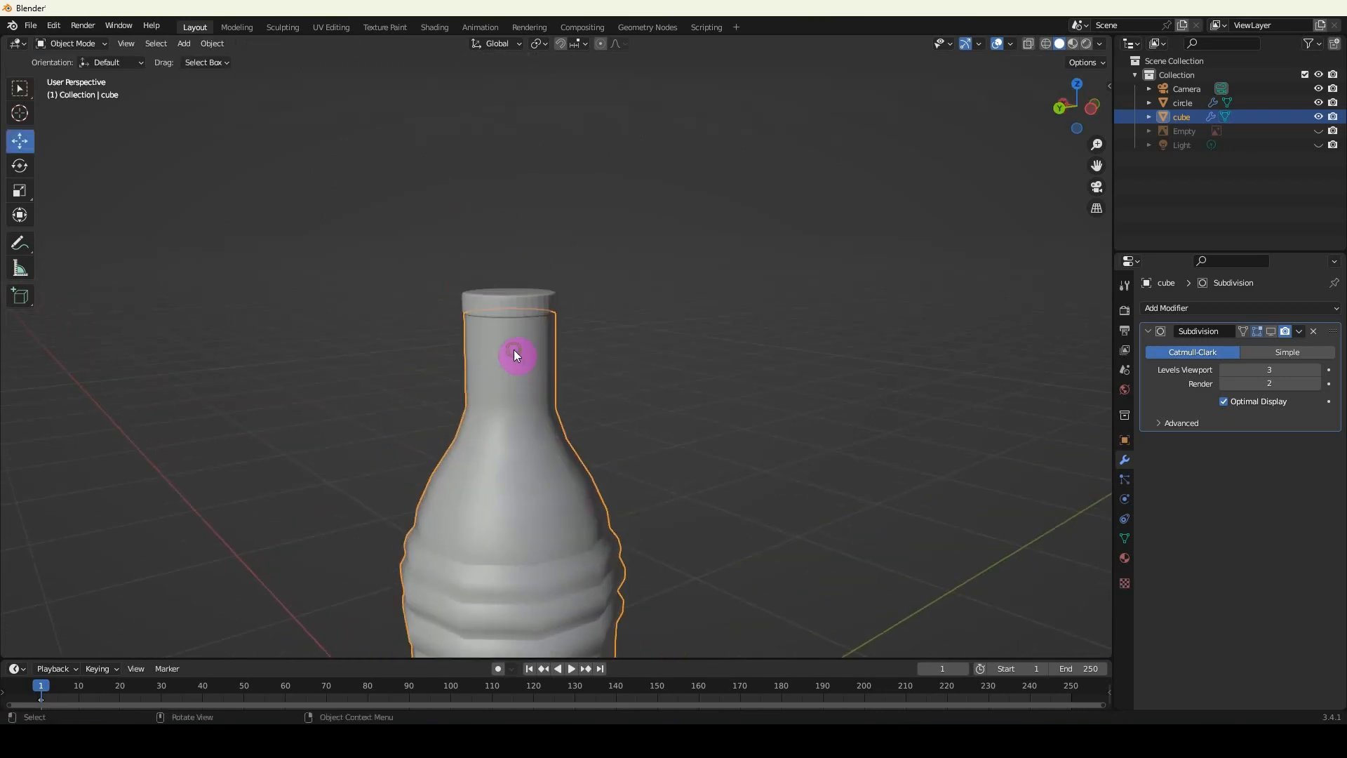
Turn off viewport display of the bottle cap's Subdivision modifier and open the cap's mesh for editing.
middle_drag(496, 296, 505, 345)
click(519, 326)
scroll(519, 326, up, 3)
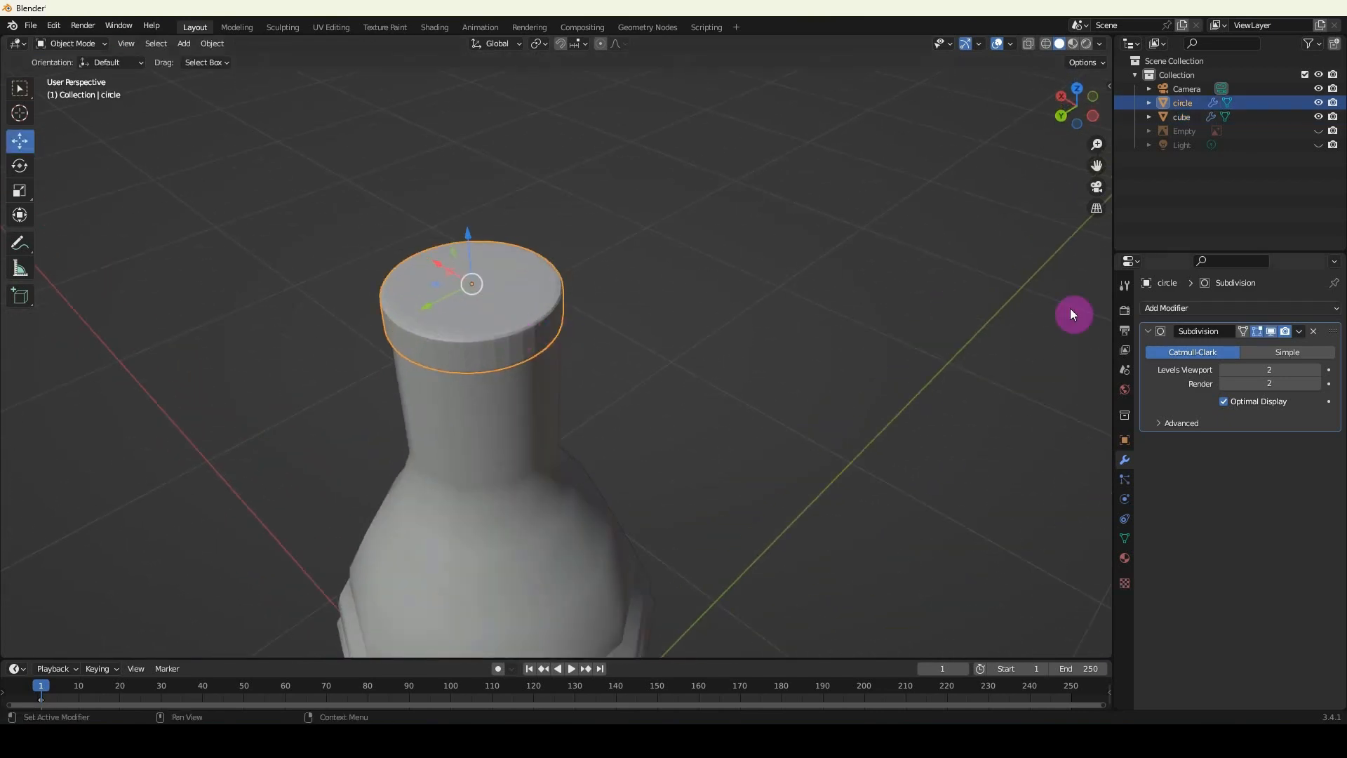
click(1270, 331)
key(Tab)
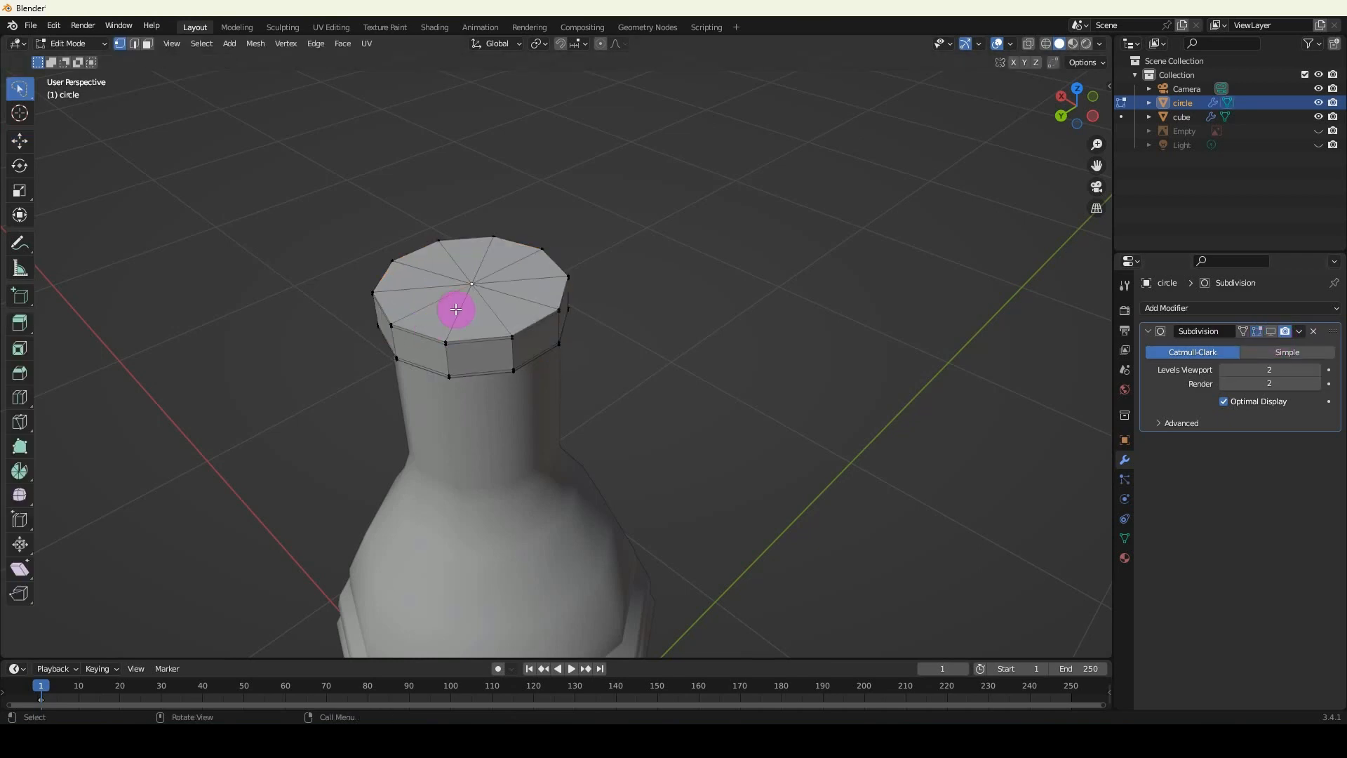
Try moving the centre vertex on the cap's top to test for overlapping vertices.
key(g)
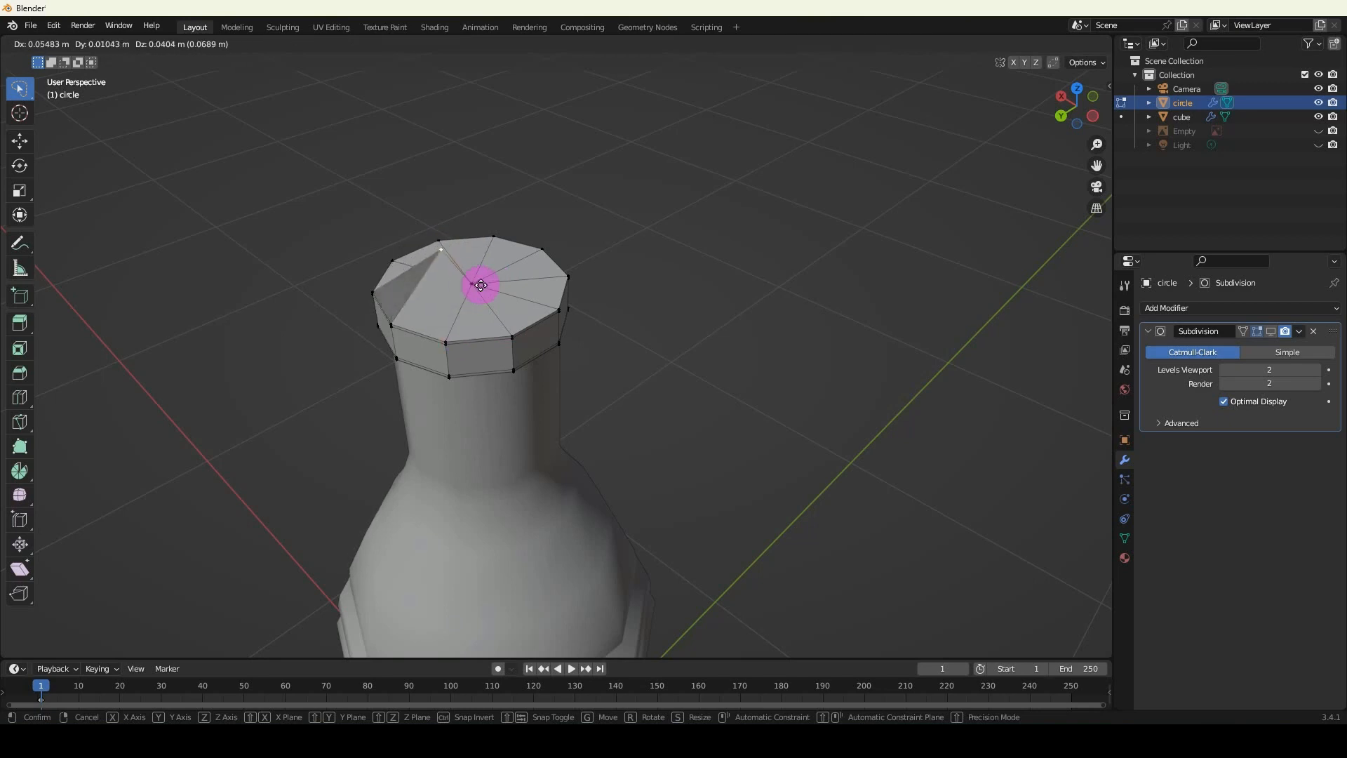
key(Escape)
middle_drag(481, 298, 468, 309)
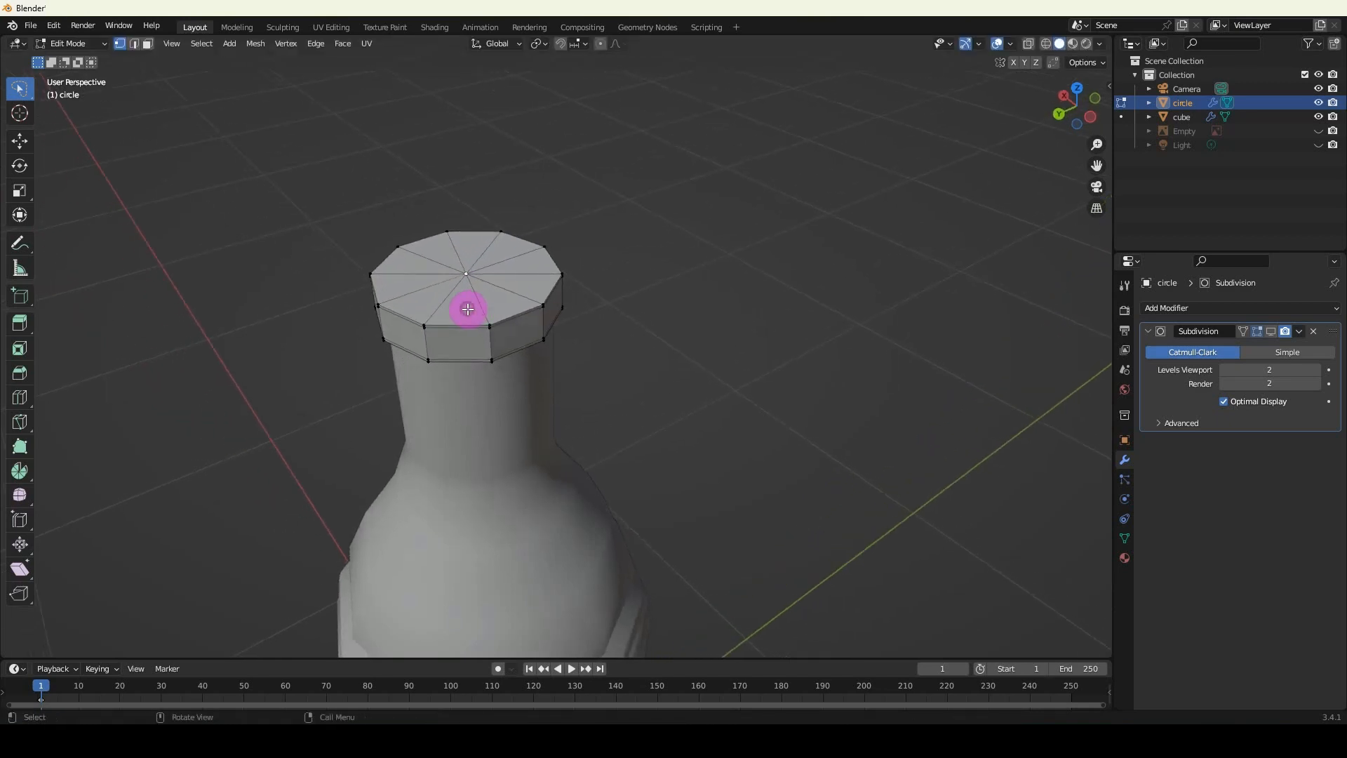
Merge all of the cap's vertices by distance and return to object mode.
key(a)
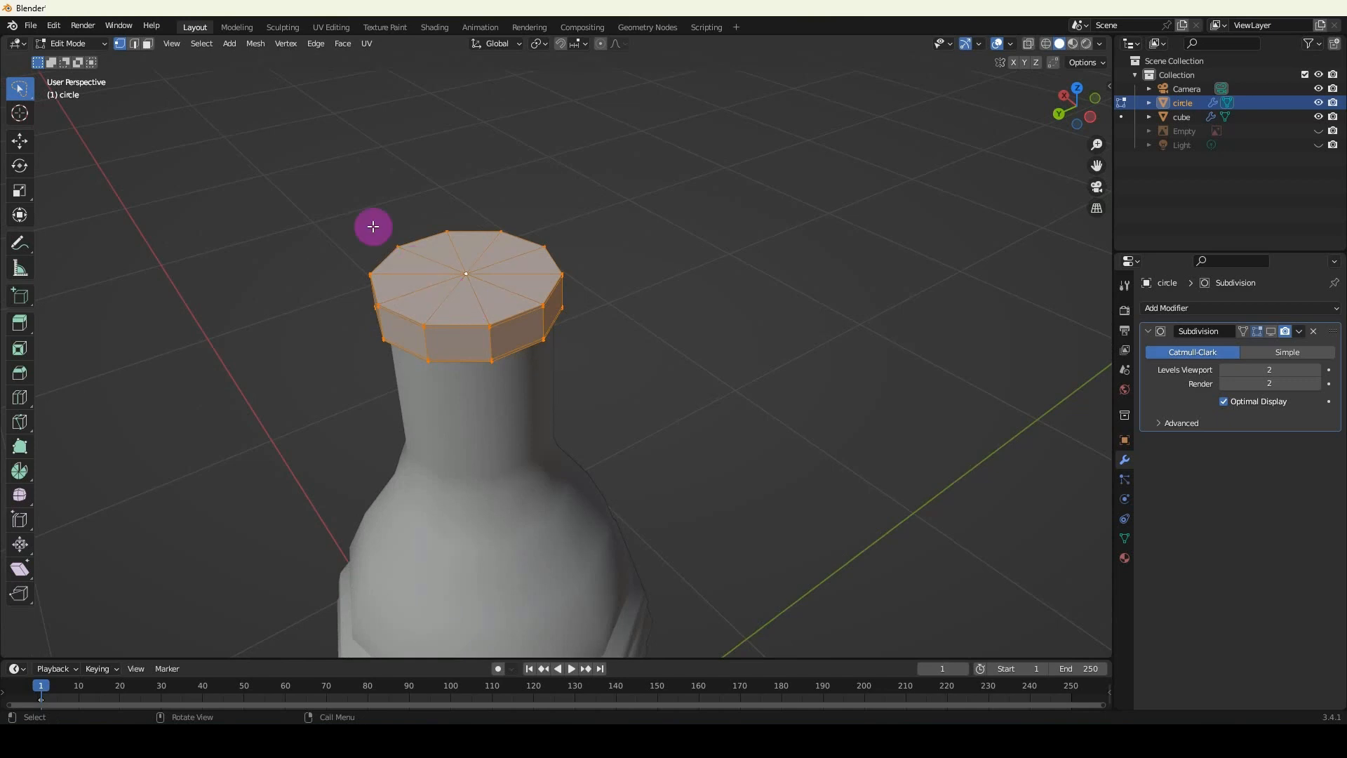
click(248, 44)
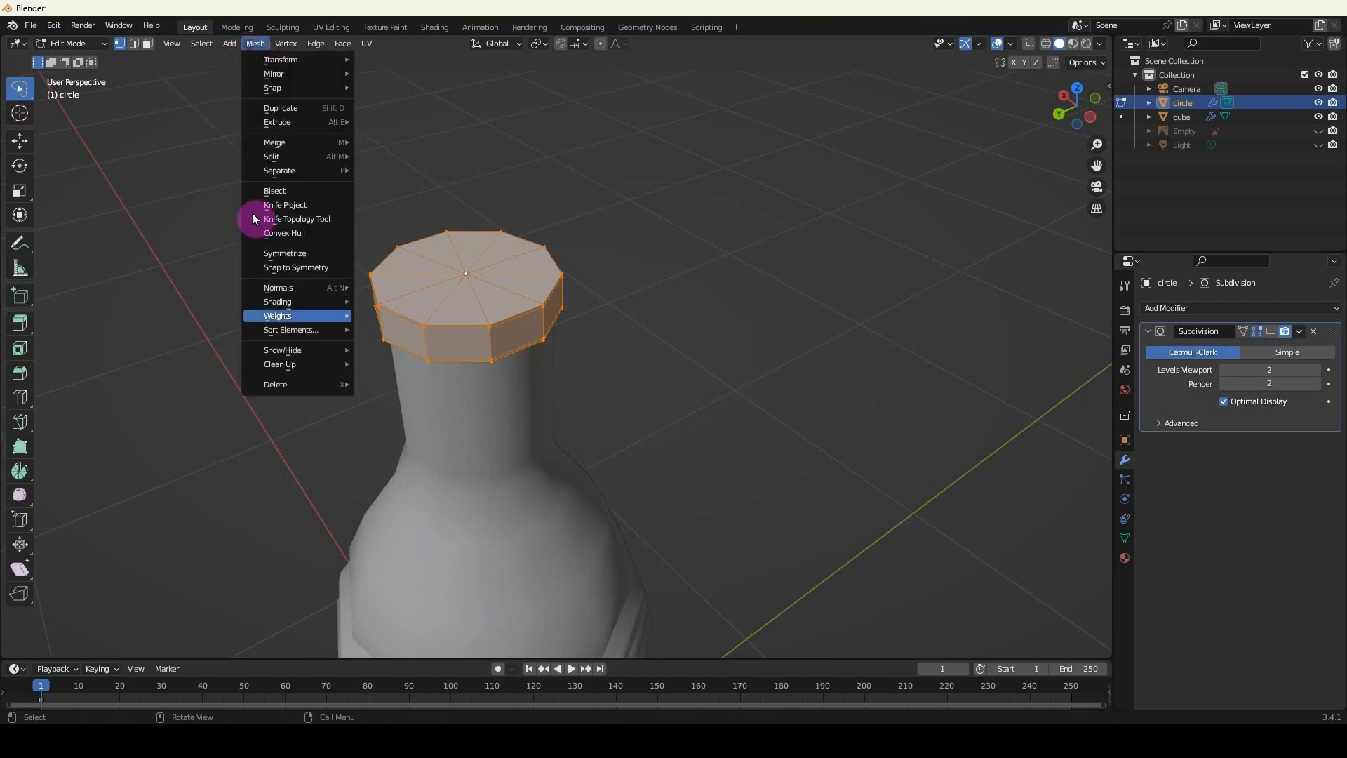
mouse_move(280, 364)
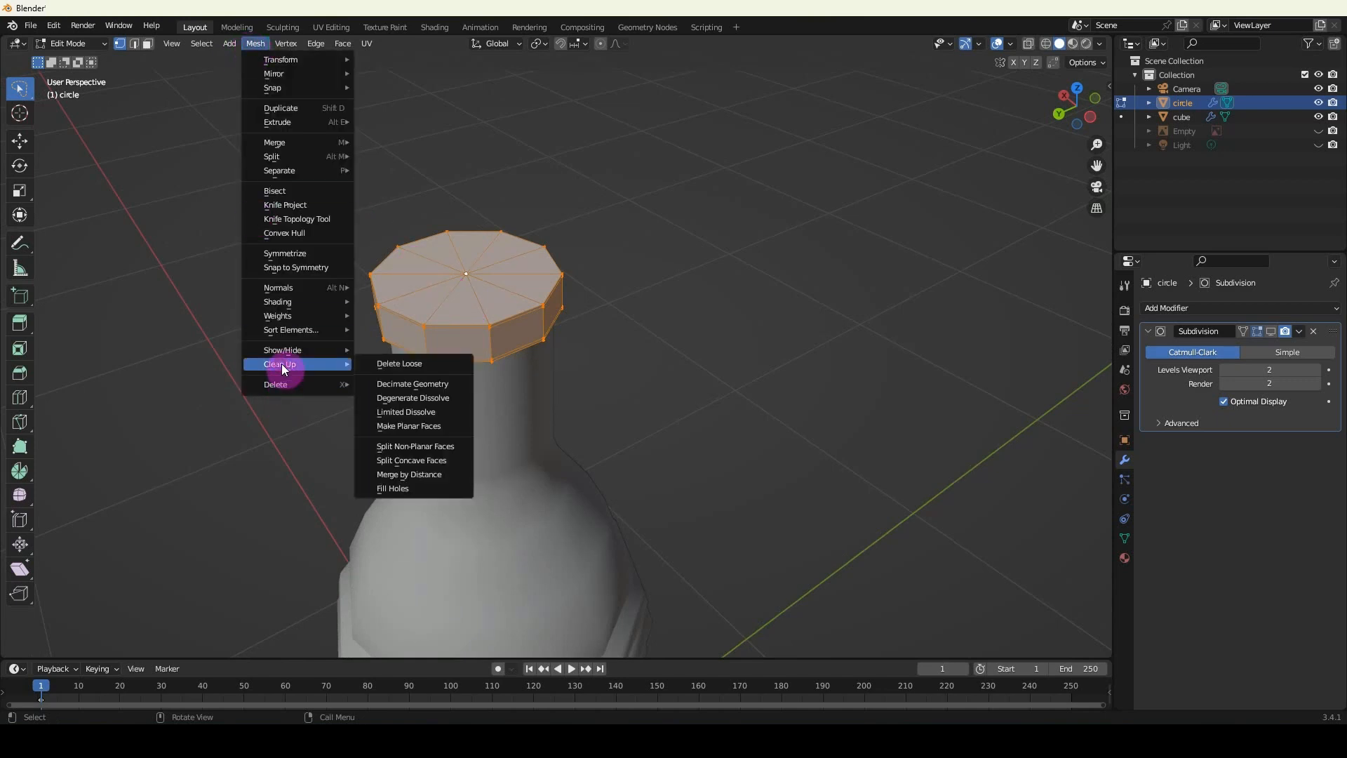
click(409, 474)
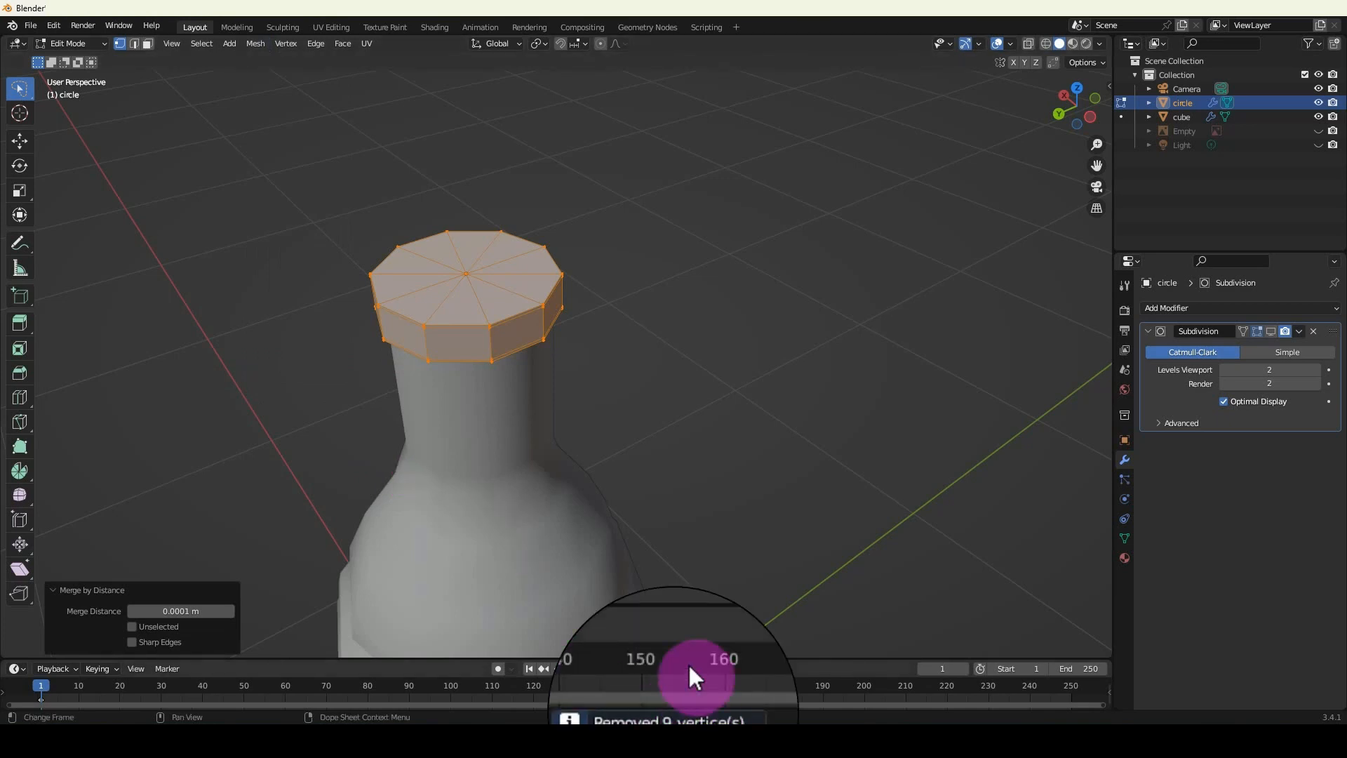
click(479, 274)
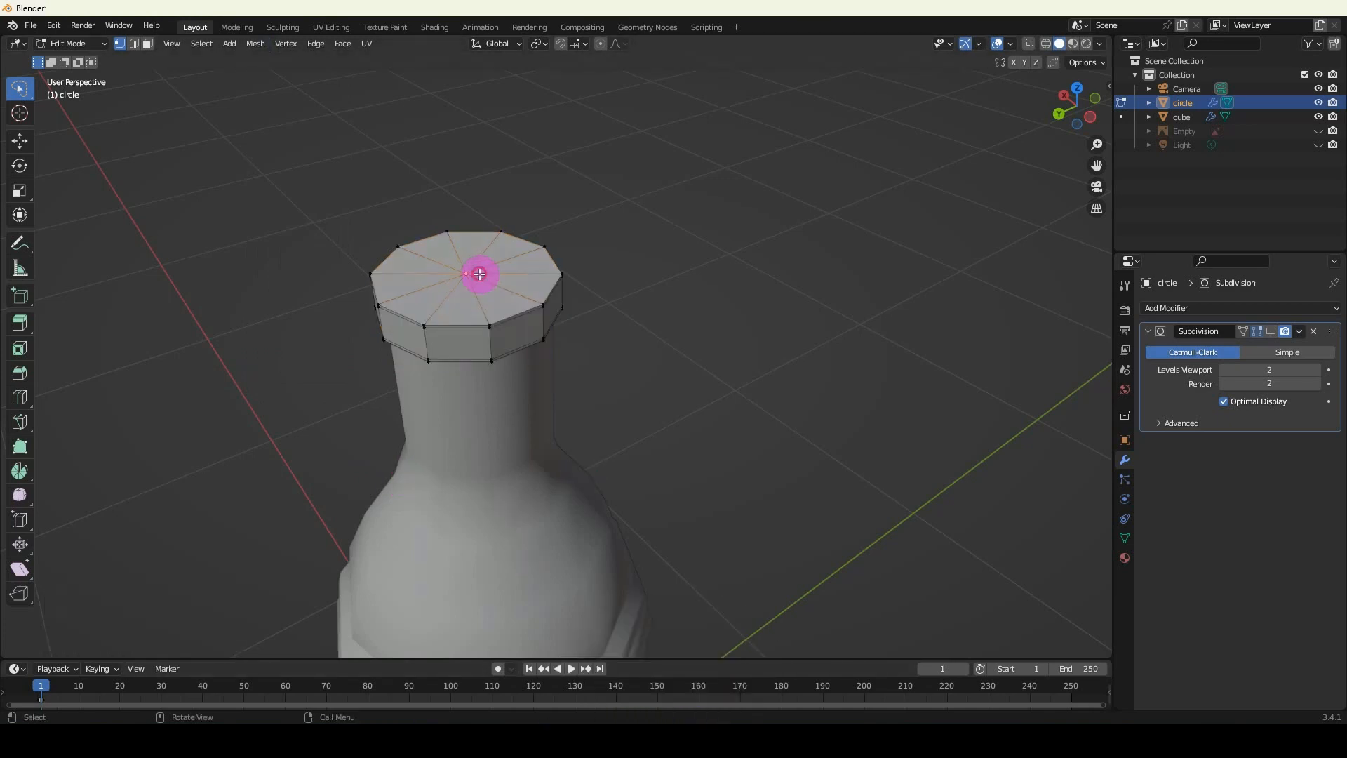
key(Tab)
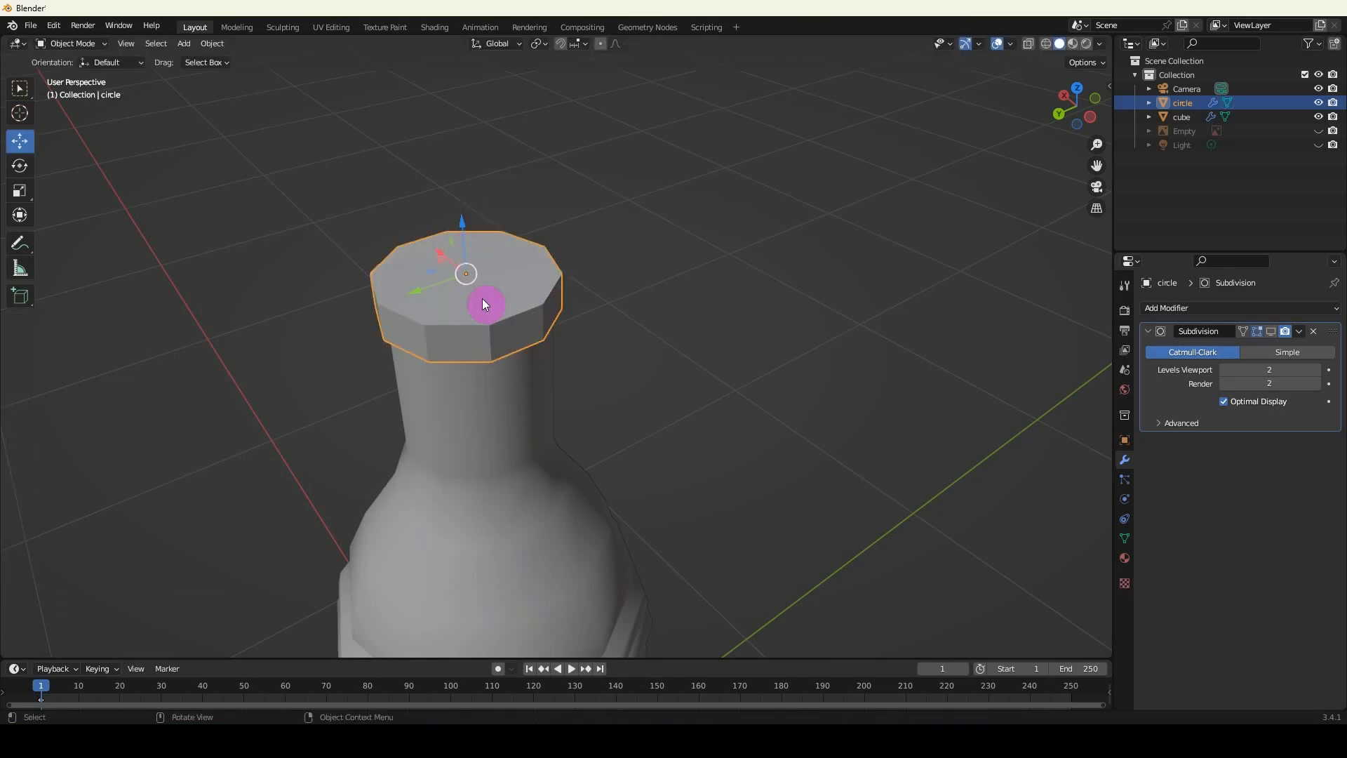
Turn viewport display of the Subdivision modifier back on for the bottle cap and the bottle body, and save the file.
click(1269, 331)
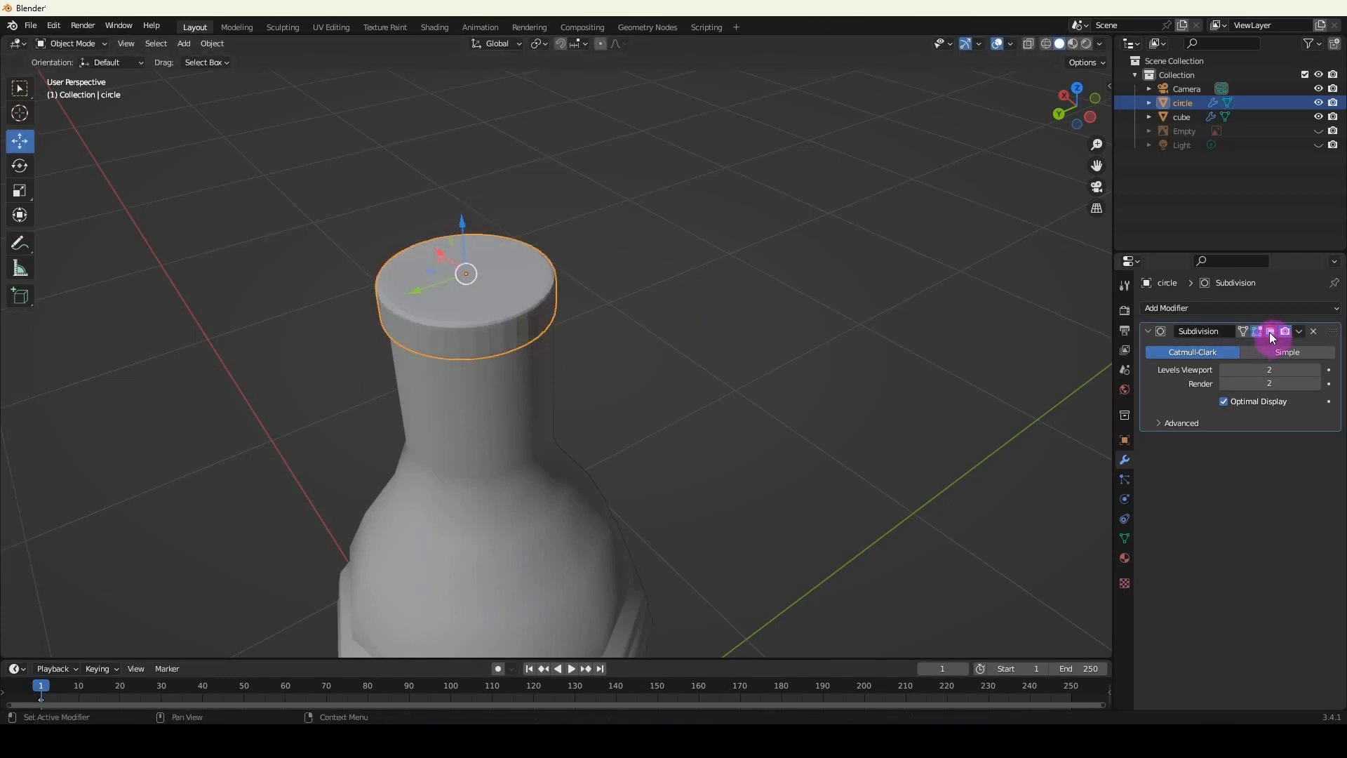
click(495, 551)
middle_drag(495, 552, 508, 359)
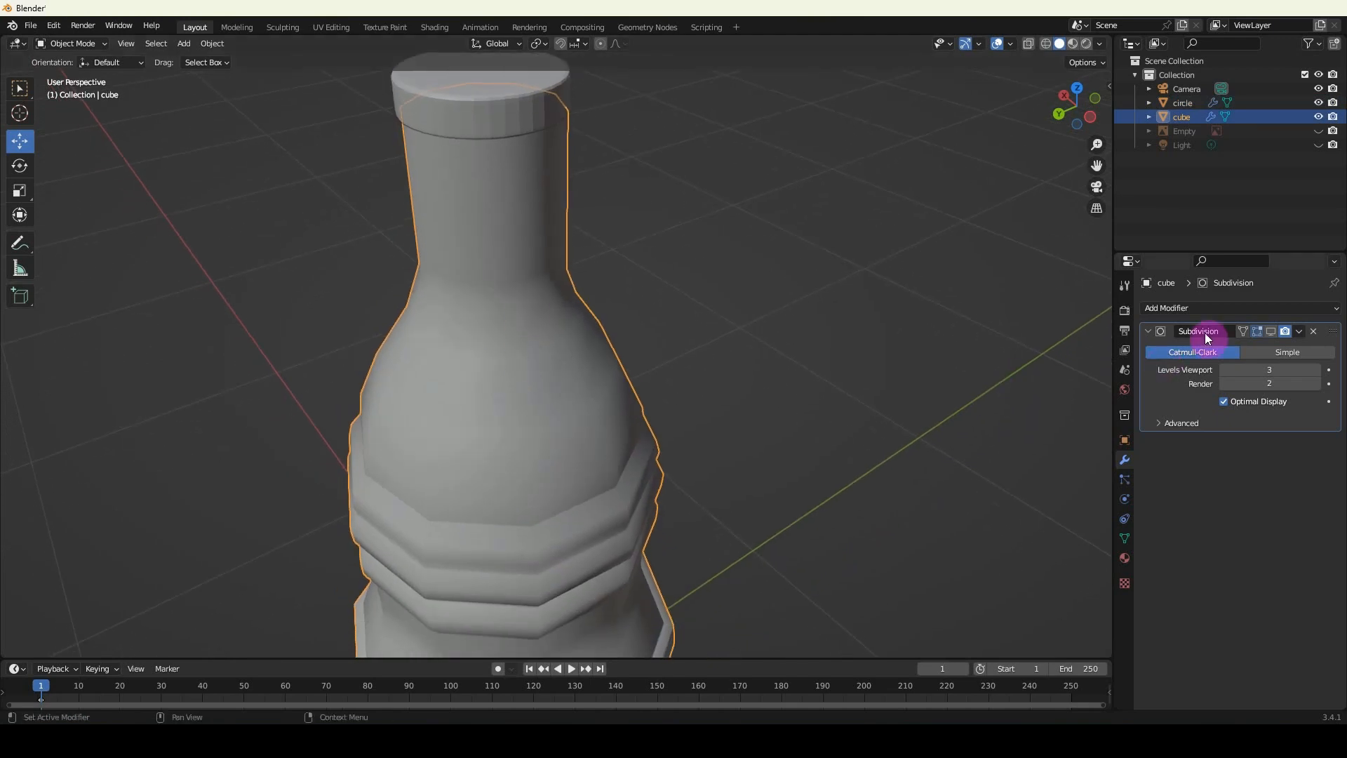
click(1271, 331)
scroll(537, 381, down, 3)
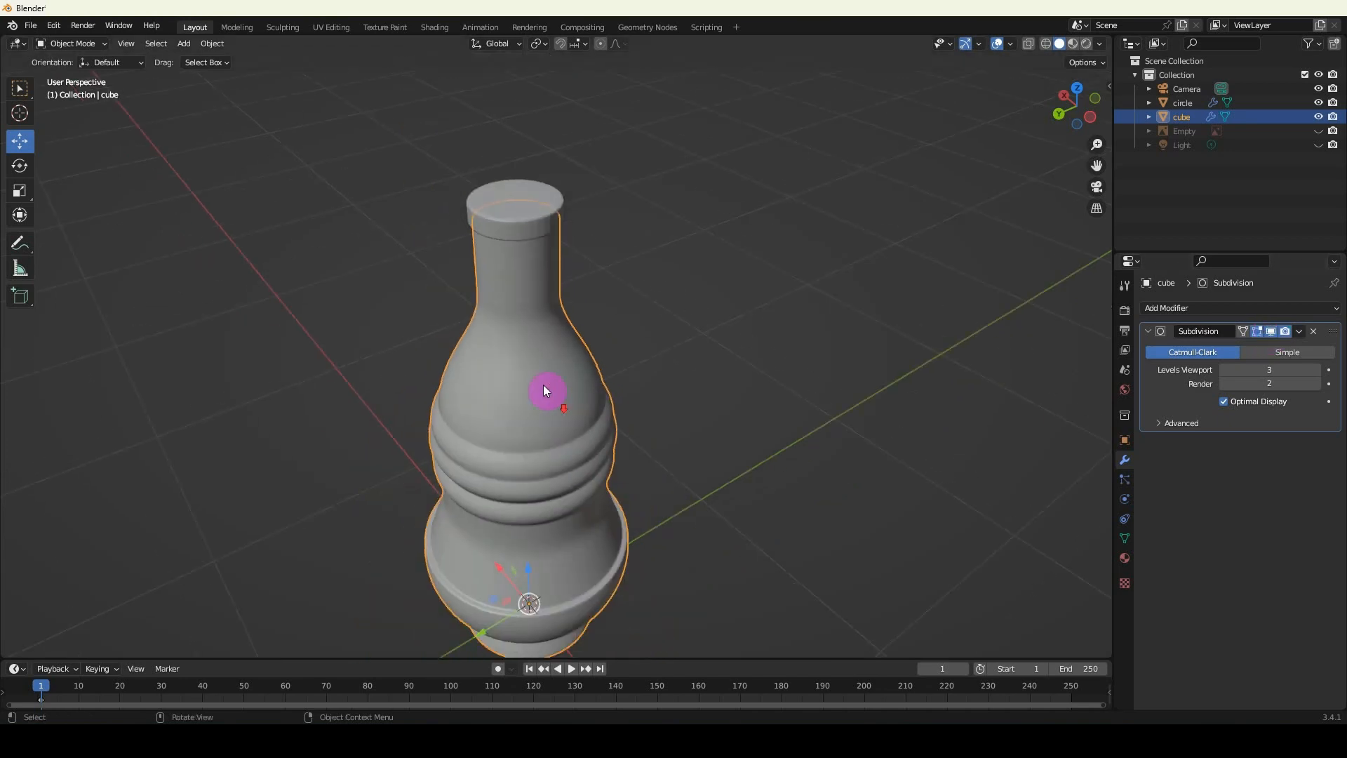
middle_drag(491, 449, 507, 386)
click(977, 426)
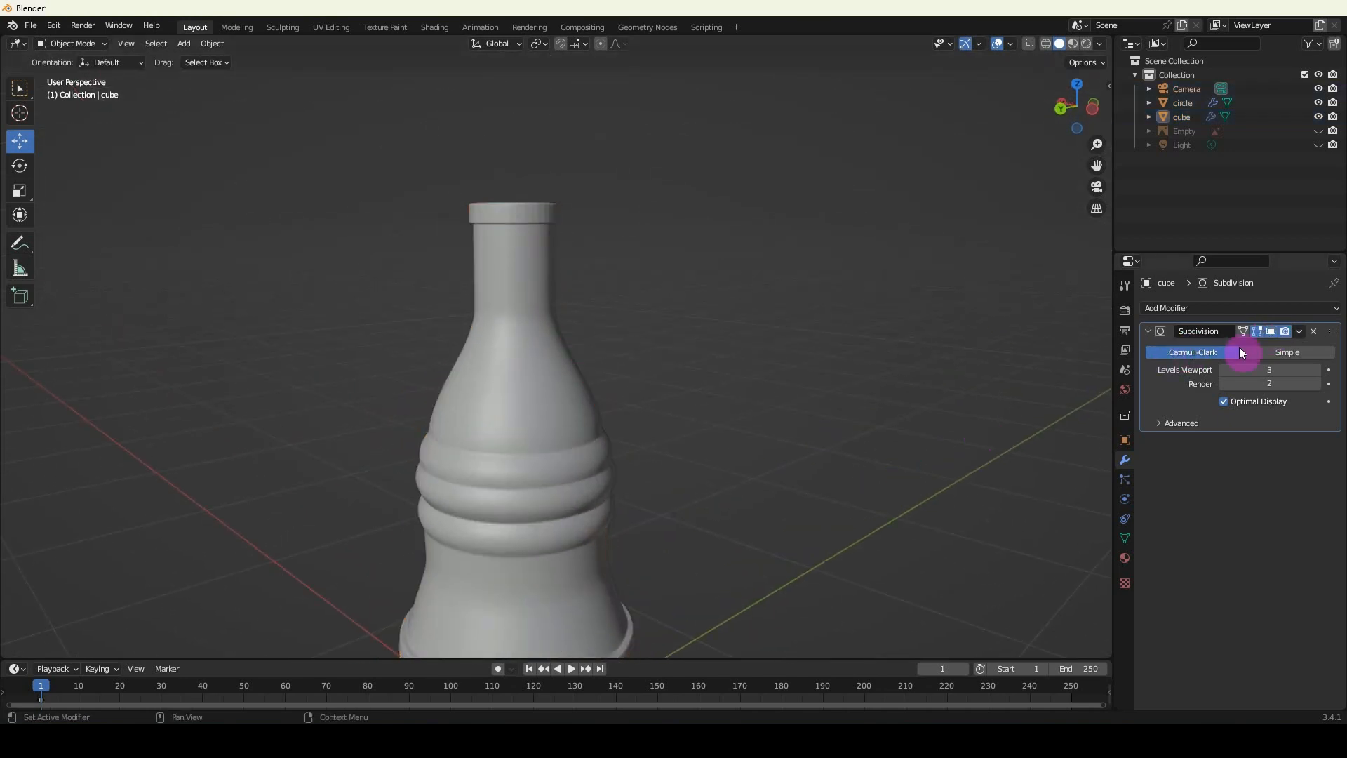
middle_drag(596, 451, 572, 373)
key(ctrl+s)
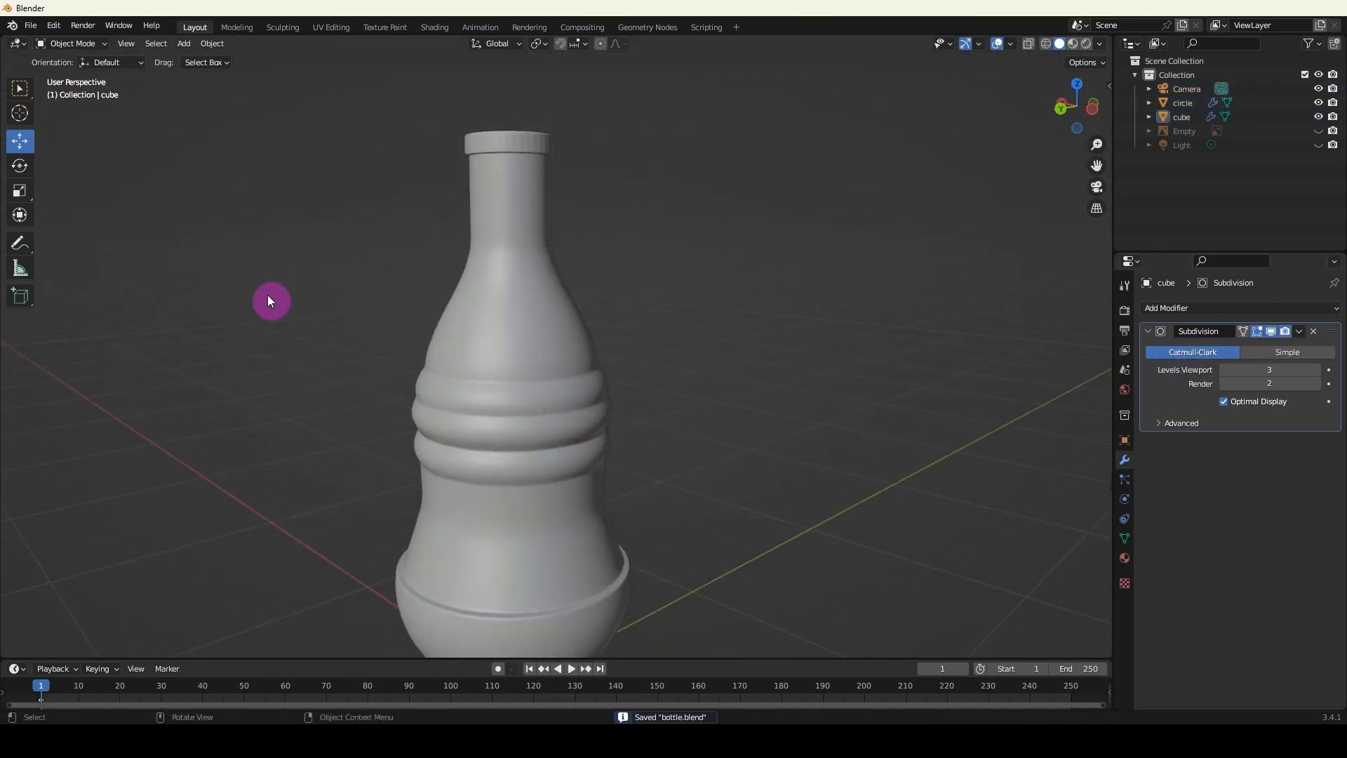
click(31, 25)
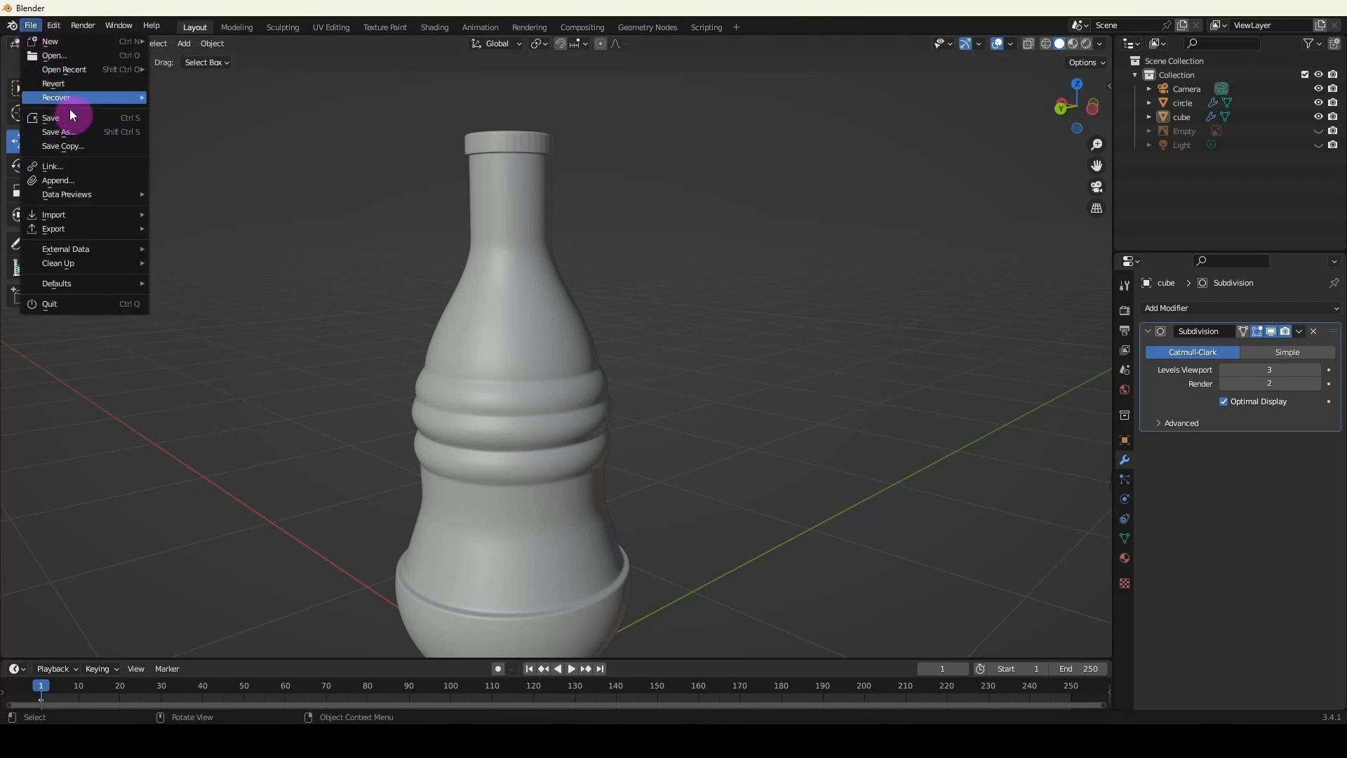
click(73, 131)
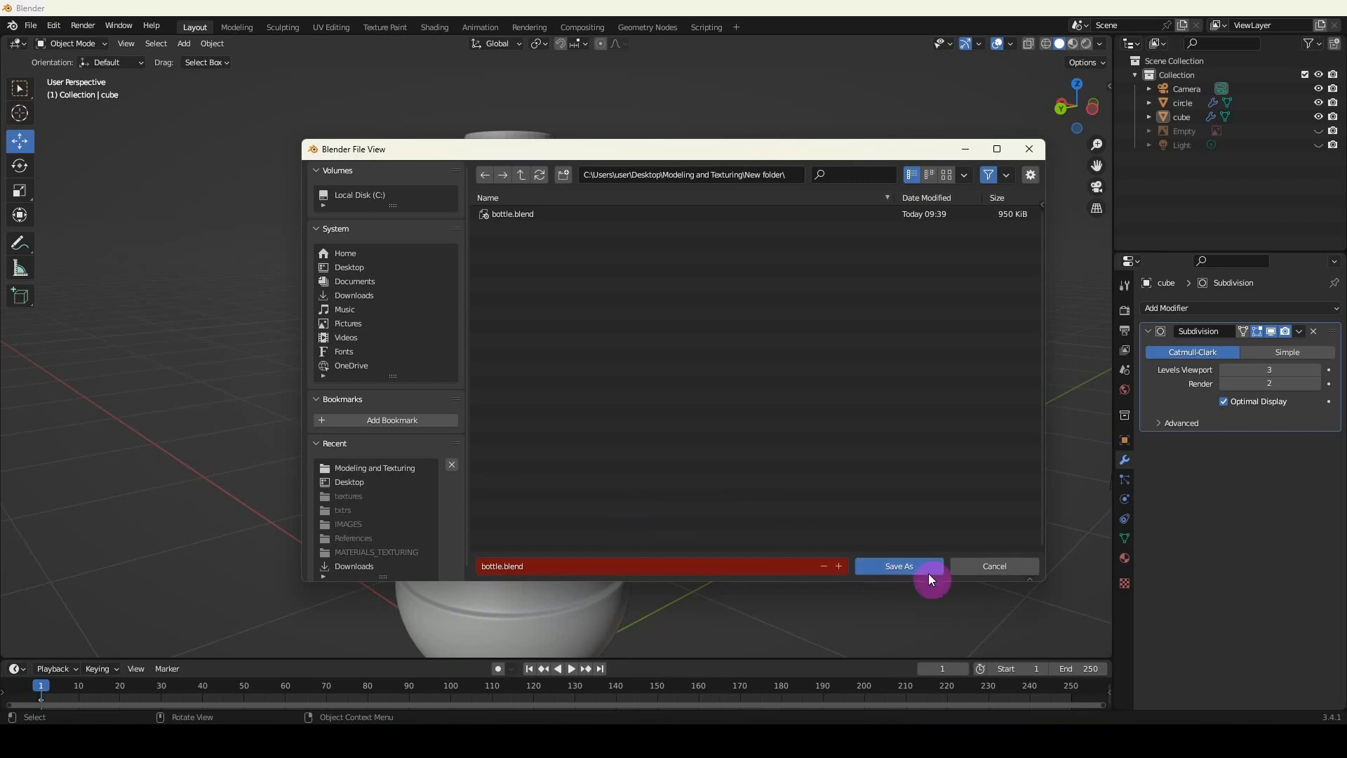
click(995, 568)
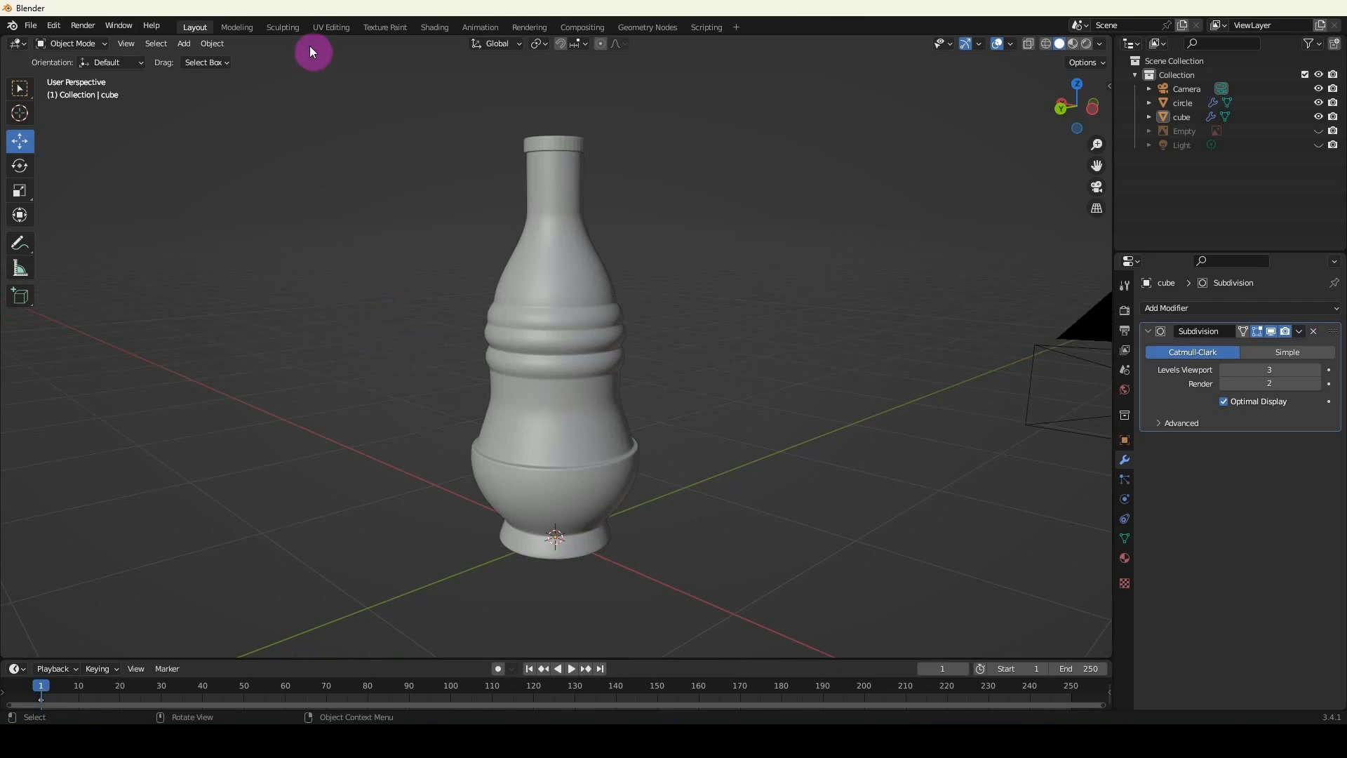
Switch to the UV Editing workspace with the bottle body in edit mode and widen the 3D viewport.
click(328, 28)
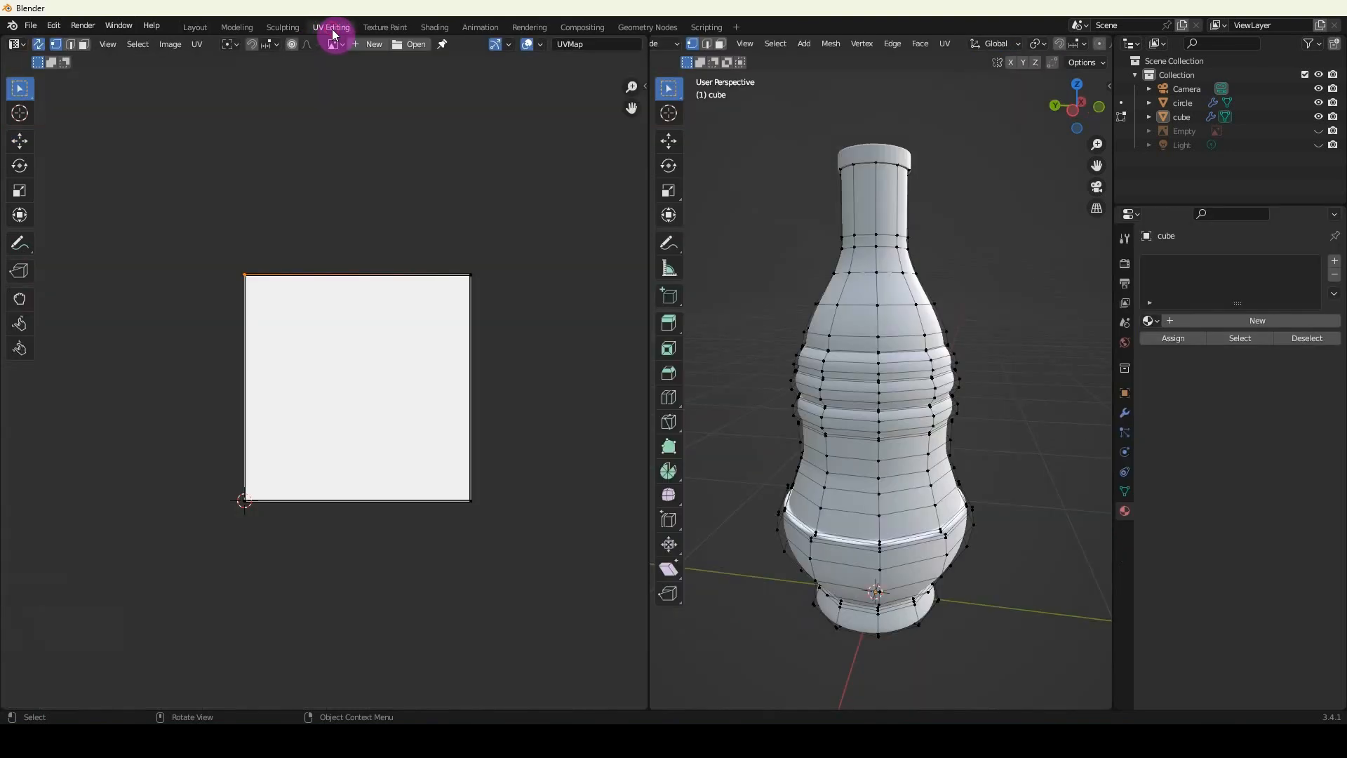
click(962, 417)
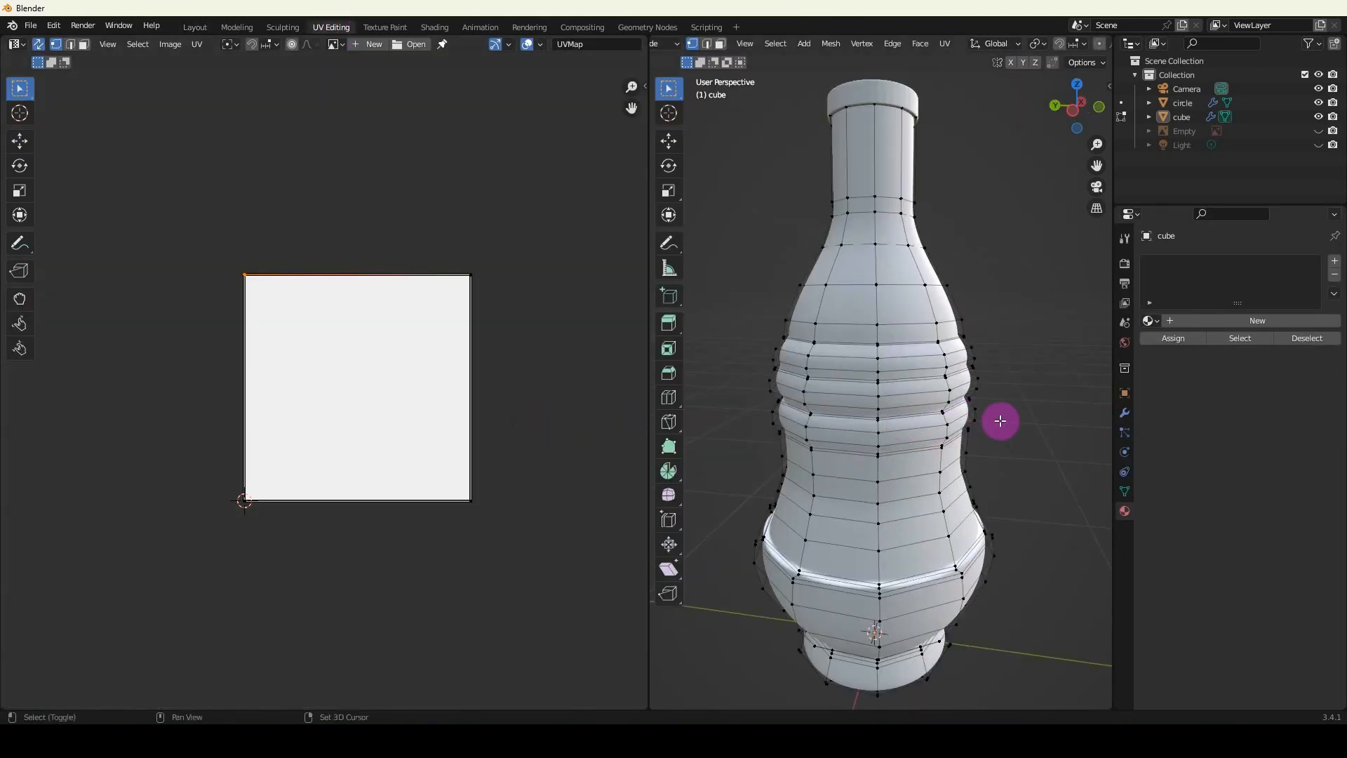
scroll(885, 419, down, 3)
shift+middle_drag(890, 415, 894, 418)
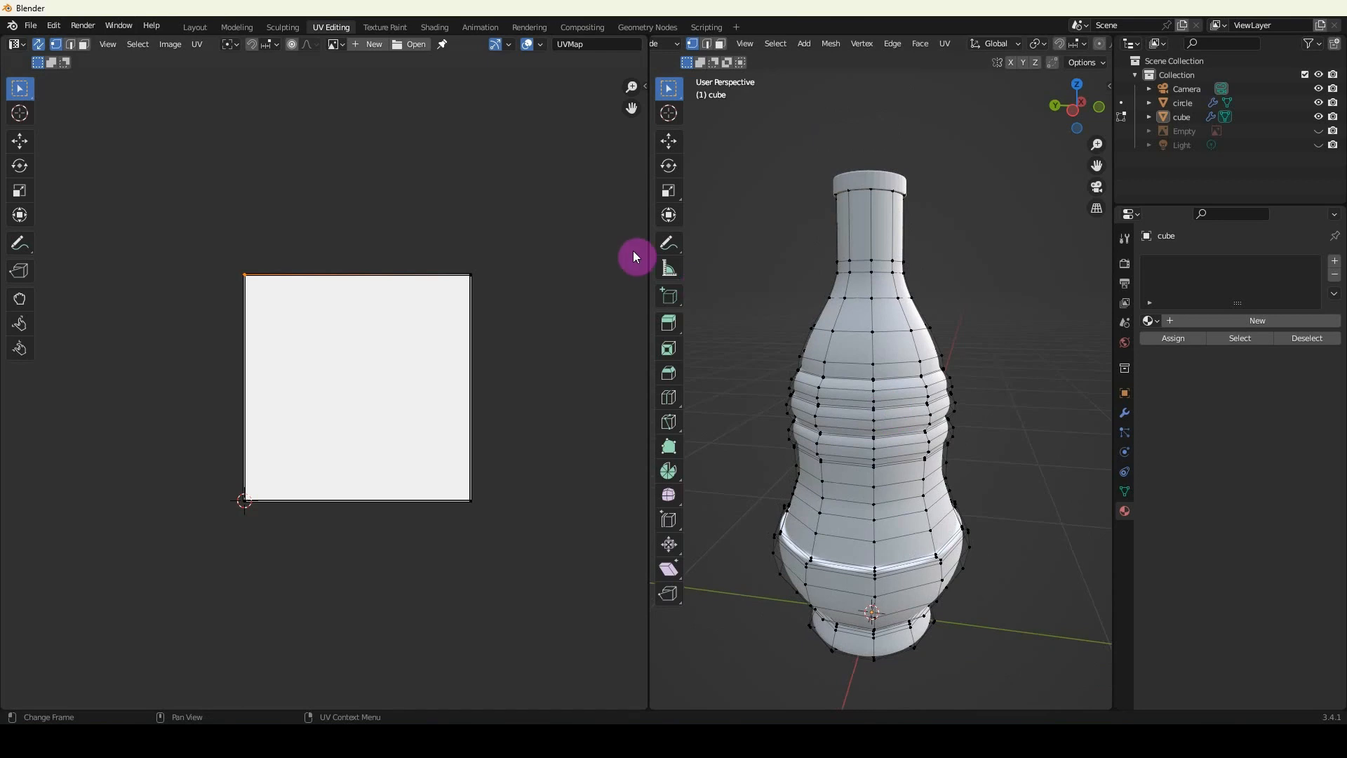
drag(650, 275, 608, 265)
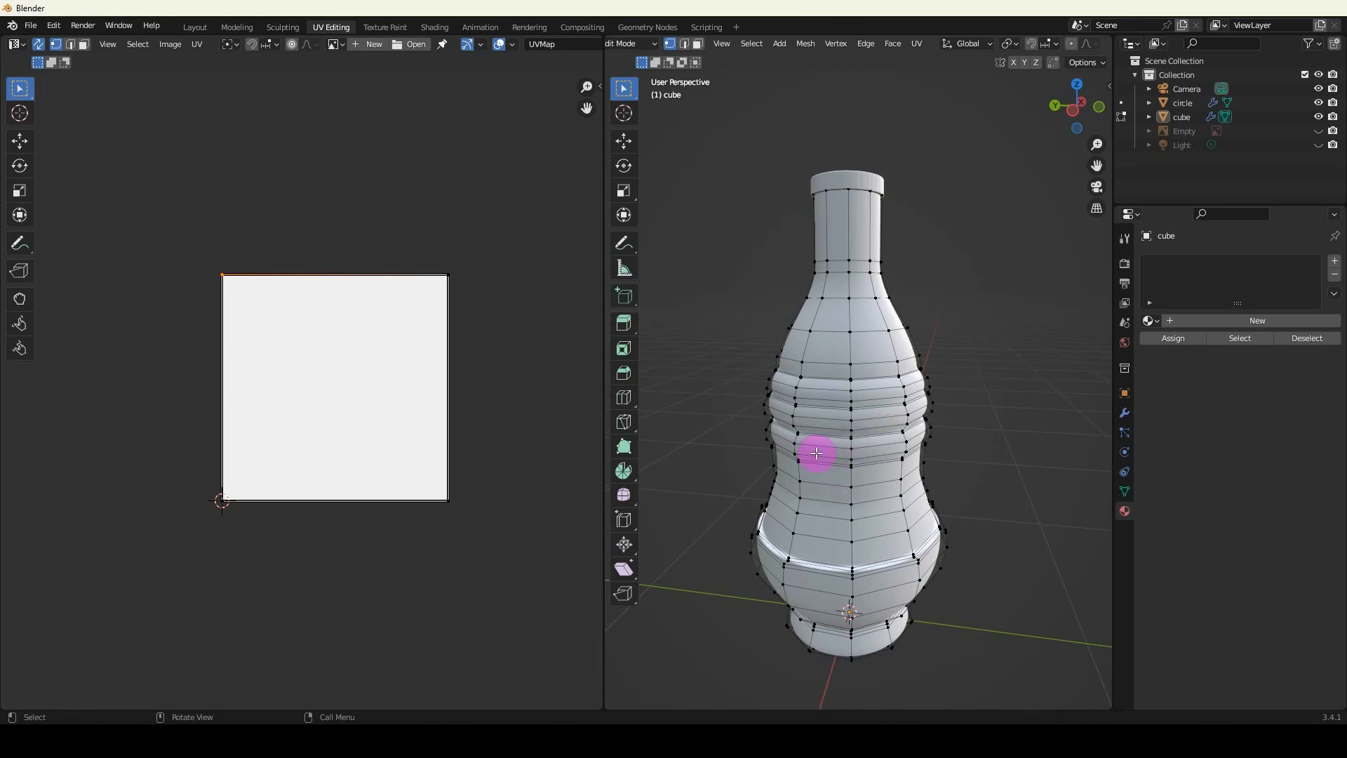
Try the standard Unwrap on all of the bottle body's faces.
key(a)
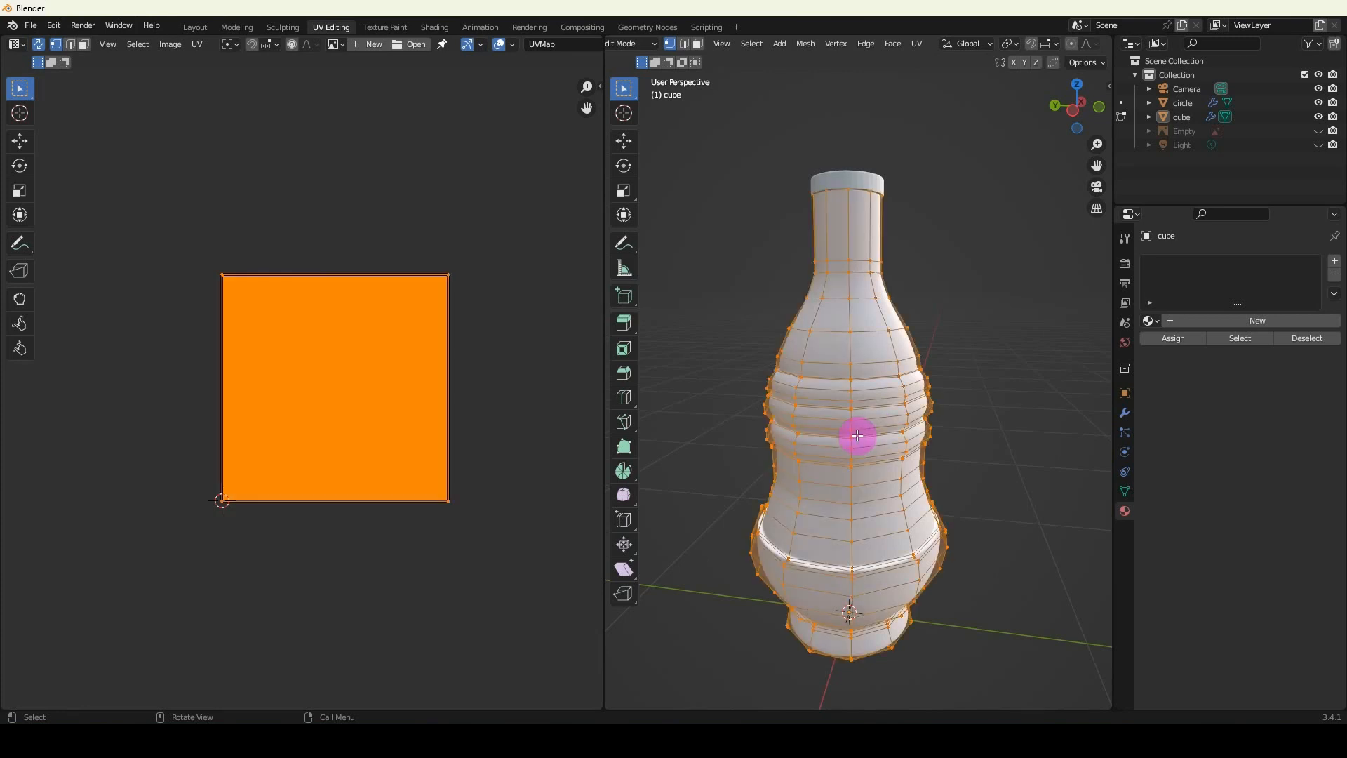
key(u)
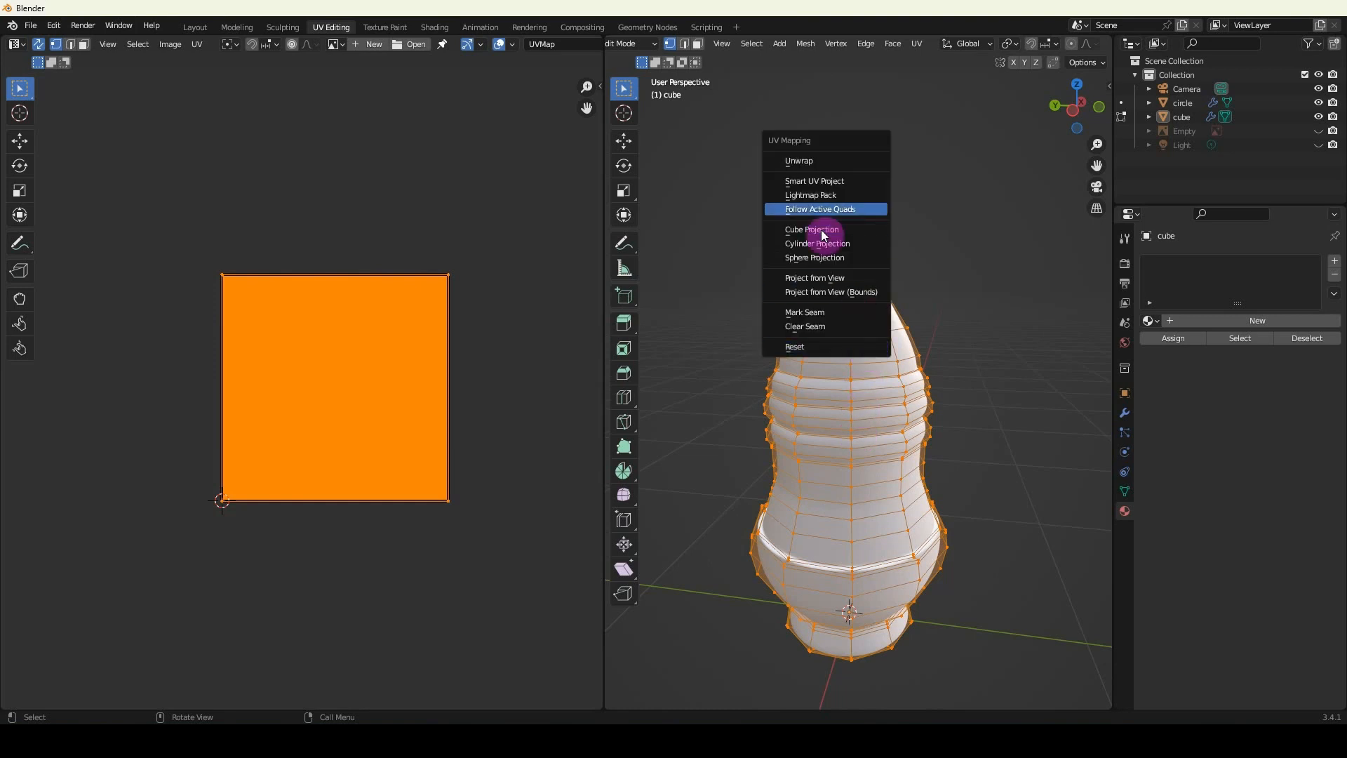
click(816, 160)
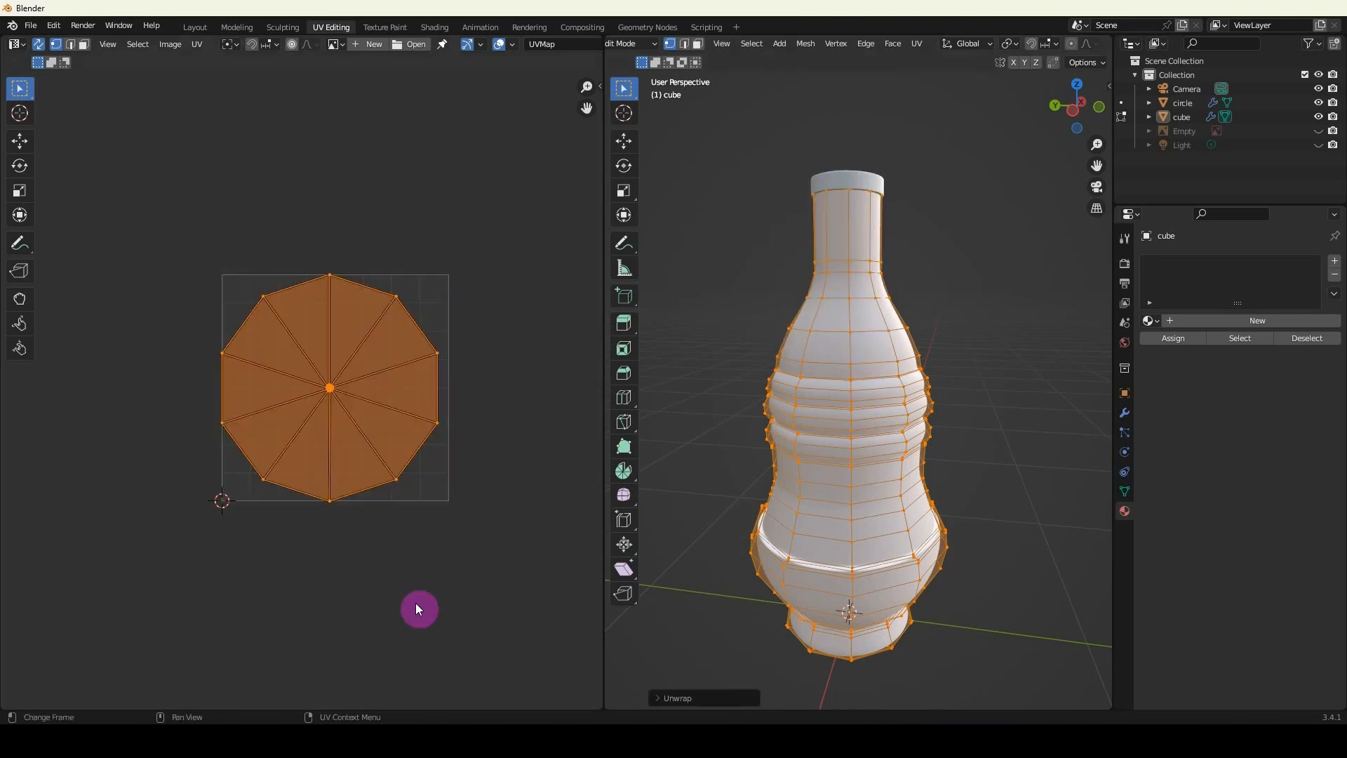
Examine the rings of UV vertices at the centre of the unwrapped layout.
scroll(382, 508, up, 10)
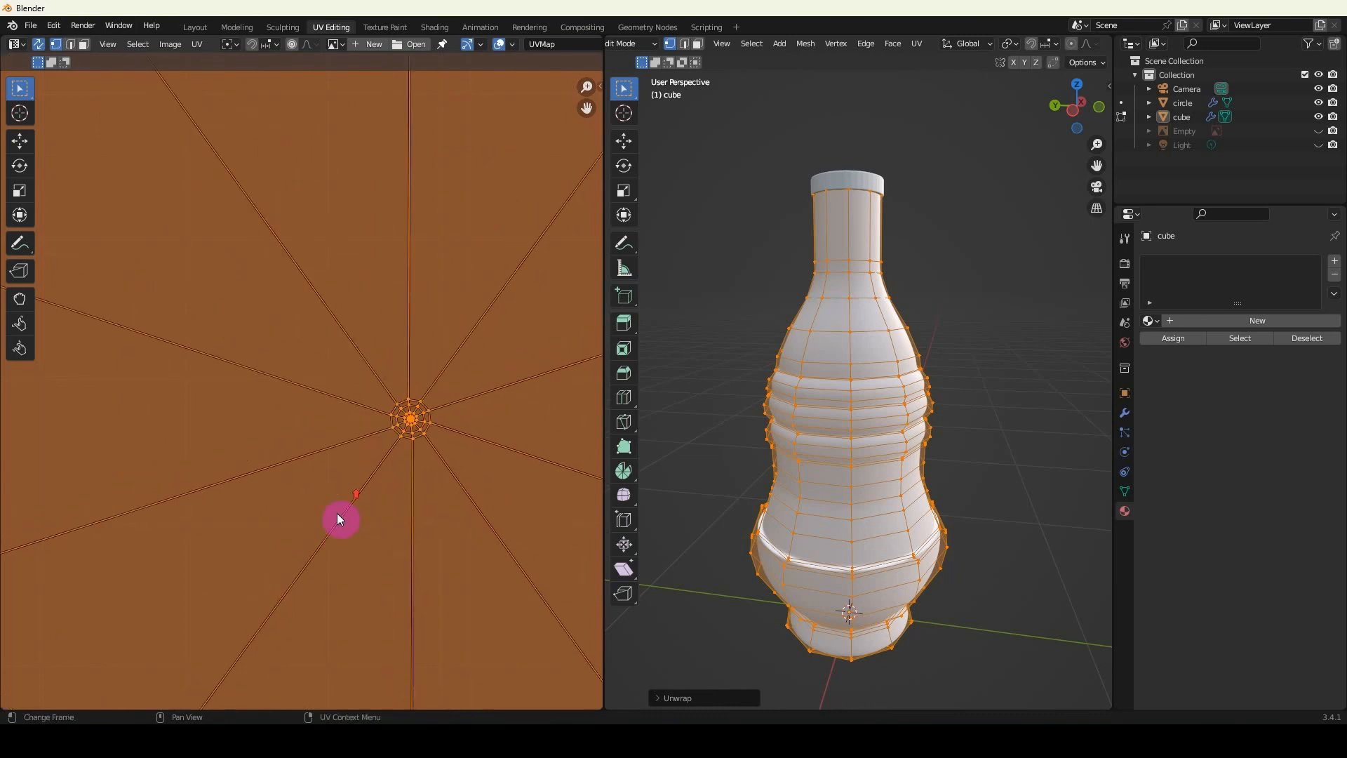
scroll(338, 513, up, 4)
shift+middle_drag(483, 457, 383, 451)
click(477, 454)
scroll(480, 456, up, 3)
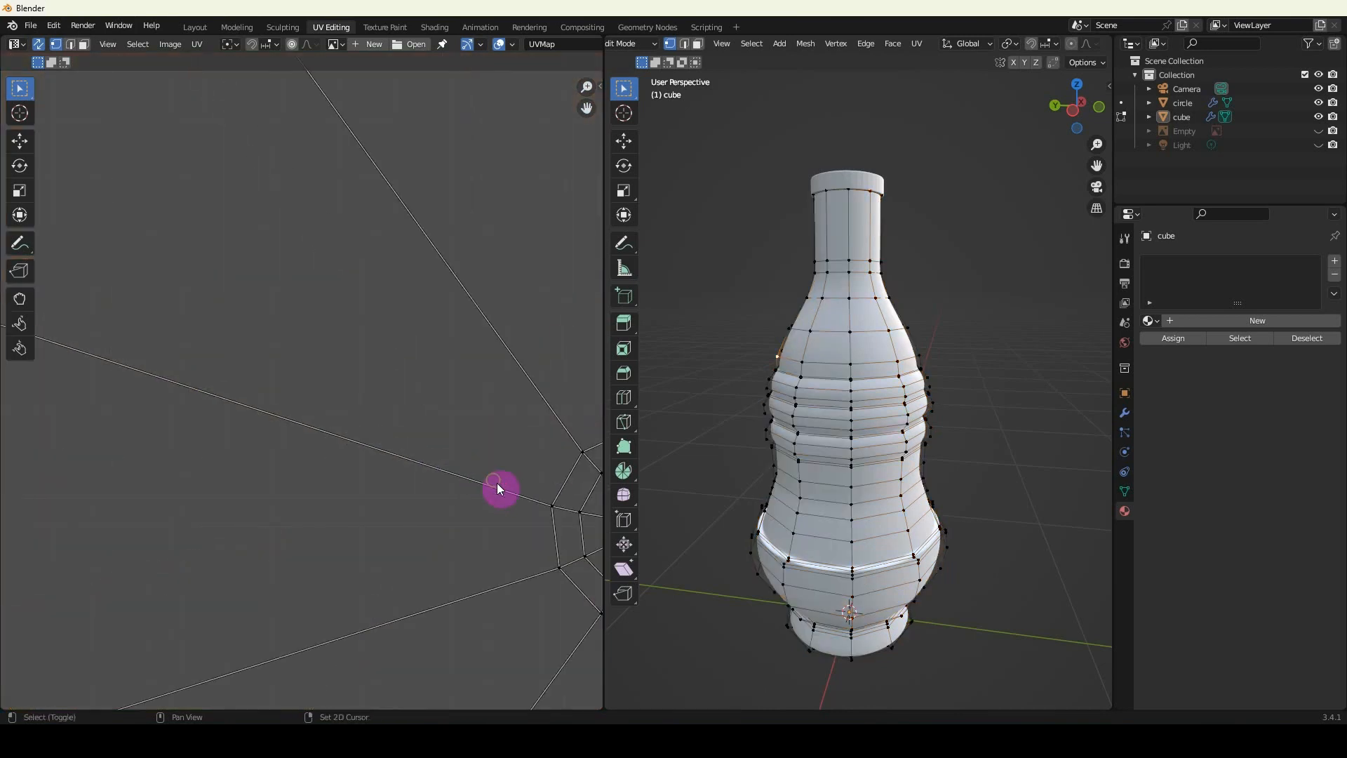
shift+middle_drag(497, 482, 149, 413)
scroll(276, 426, up, 5)
shift+middle_drag(269, 564, 323, 428)
scroll(325, 431, up, 6)
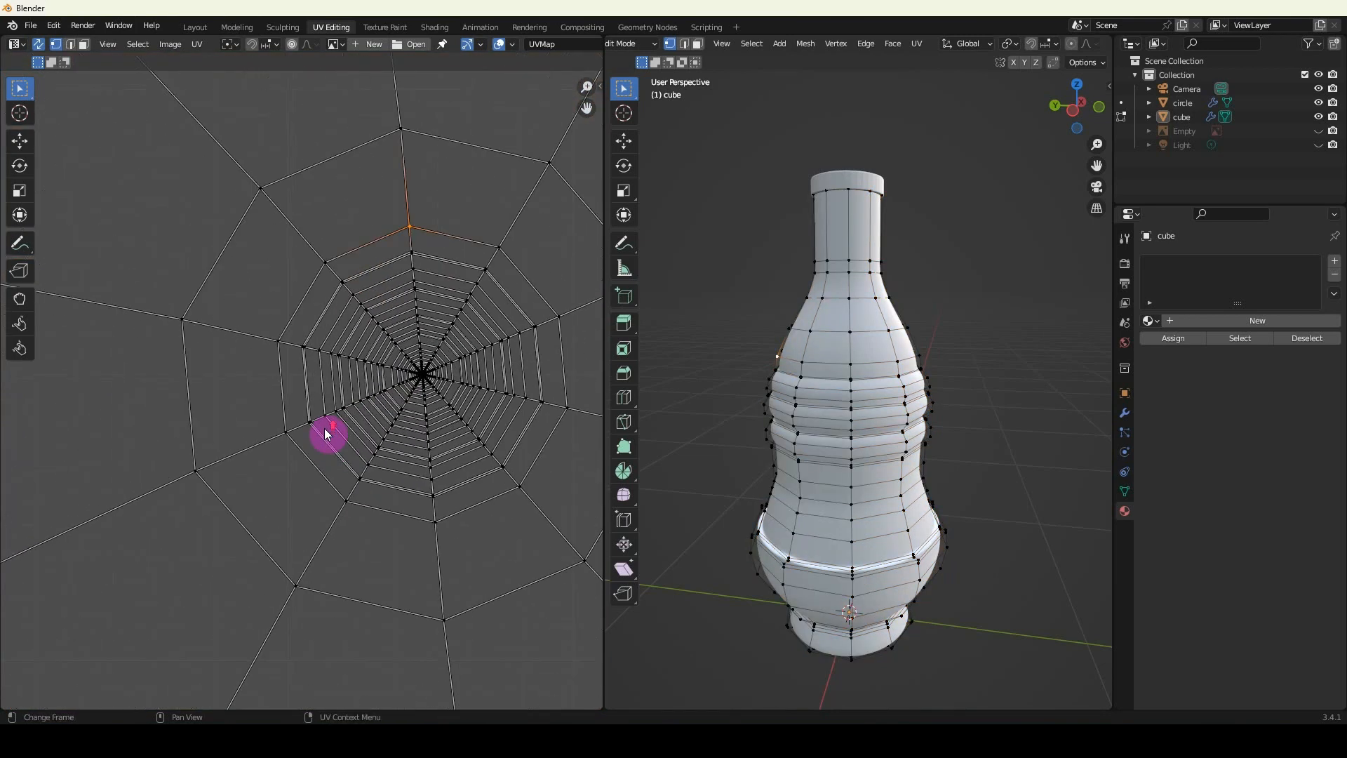
Try moving the UV vertices around the centre of the unwrapped layout.
click(421, 383)
key(g)
right_click(362, 404)
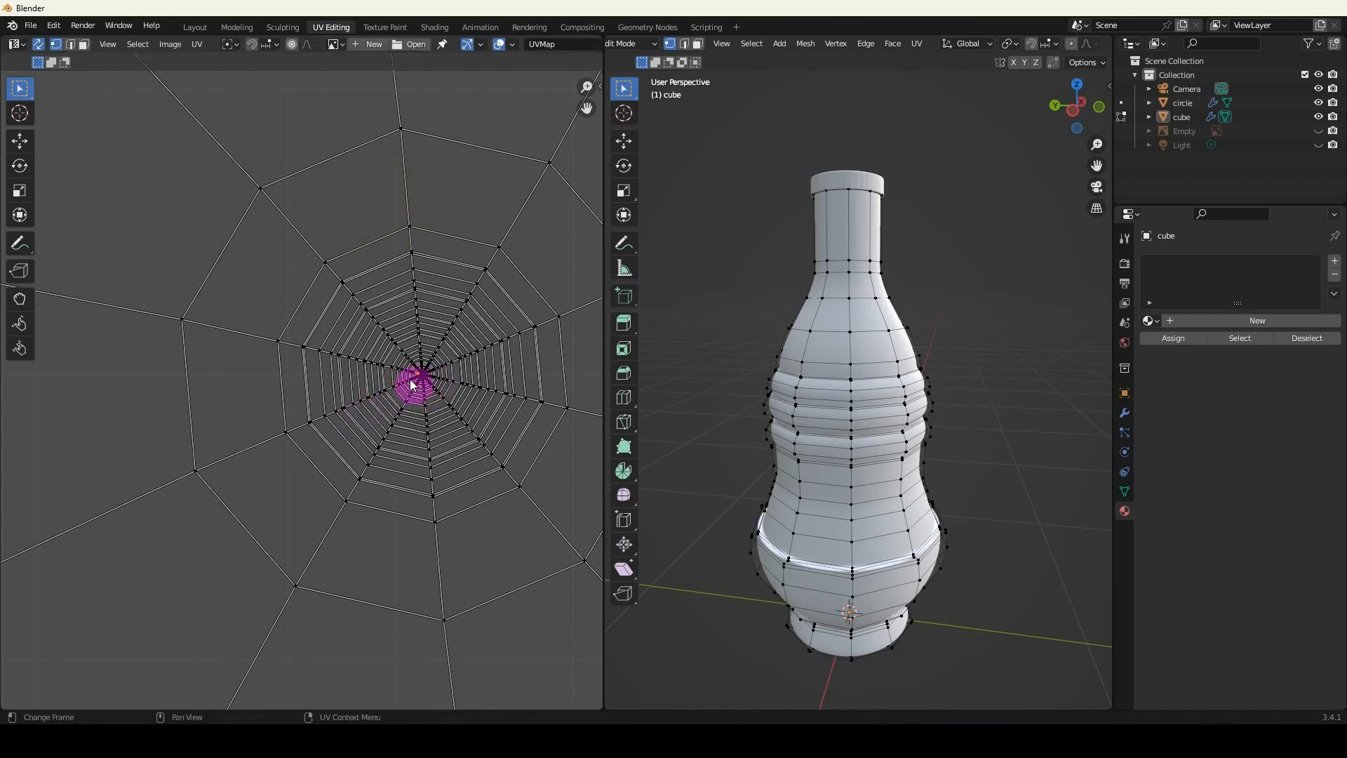
click(426, 378)
key(g)
right_click(432, 385)
drag(420, 319, 414, 340)
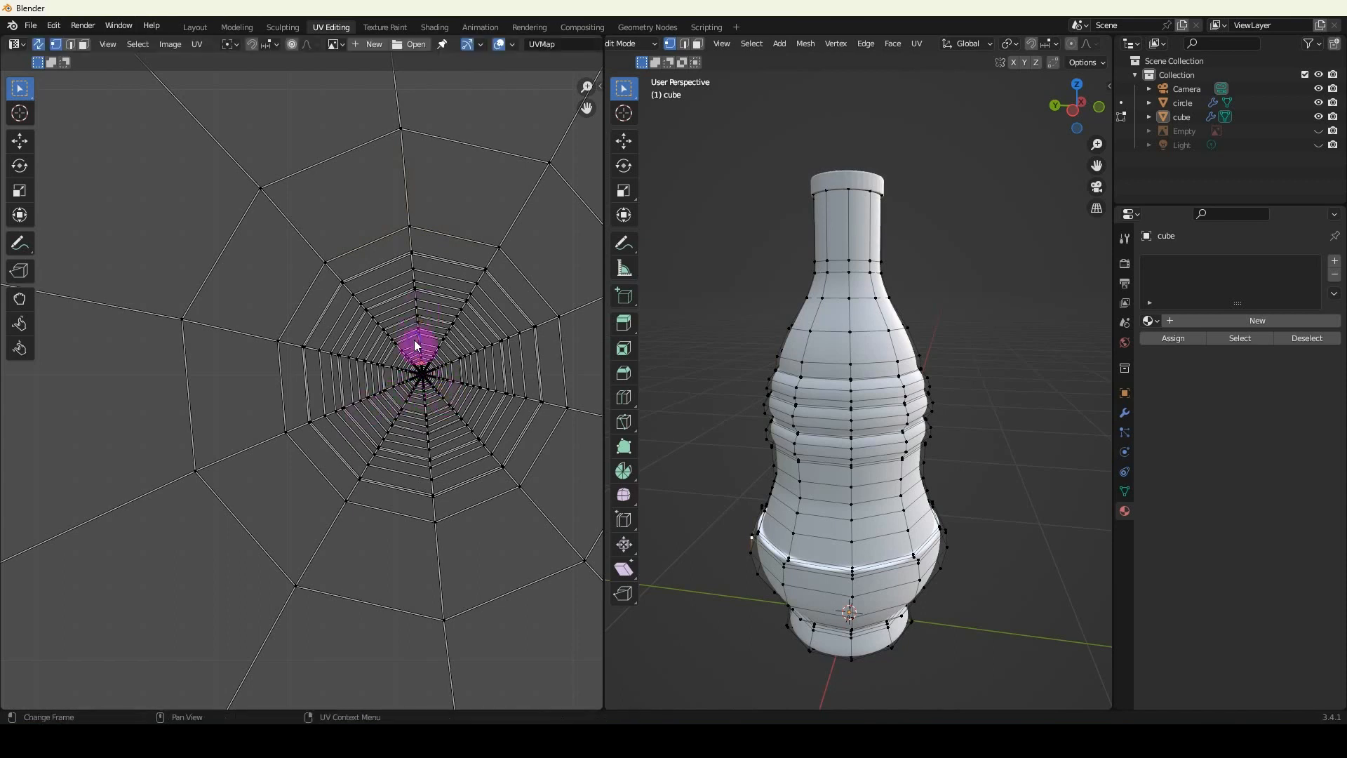
Compare the overall outline of the unwrapped UV layout with its crowded centre.
scroll(411, 356, down, 8)
scroll(404, 367, down, 5)
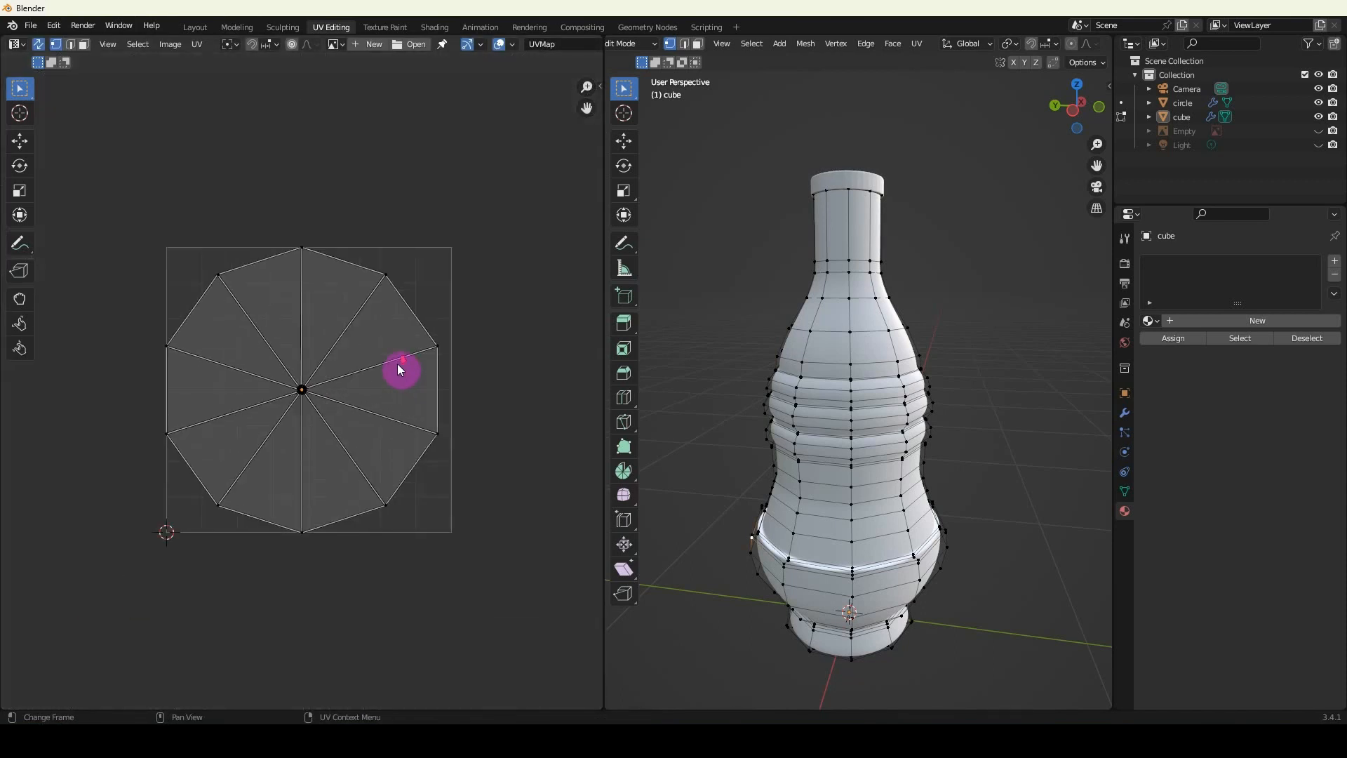
scroll(397, 364, up, 1)
scroll(288, 407, up, 4)
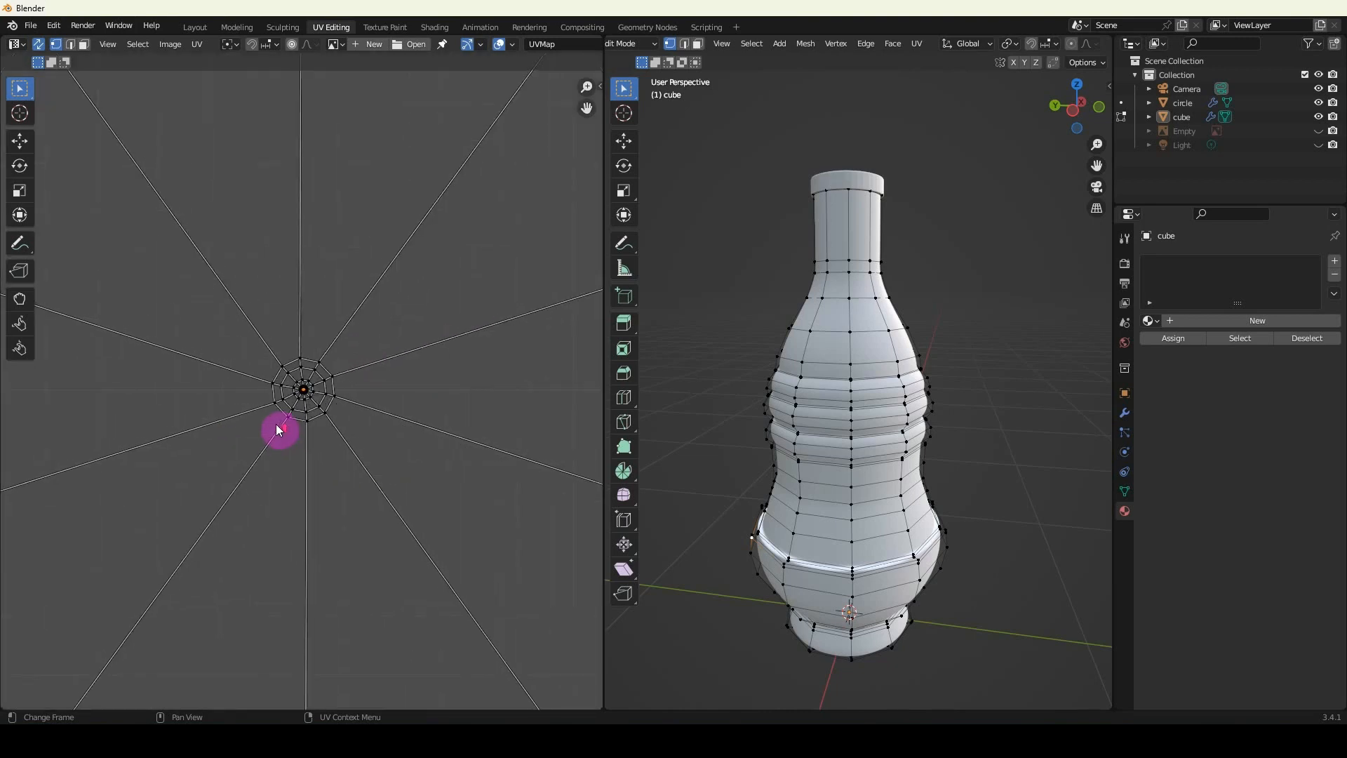
scroll(361, 432, down, 2)
scroll(360, 429, down, 2)
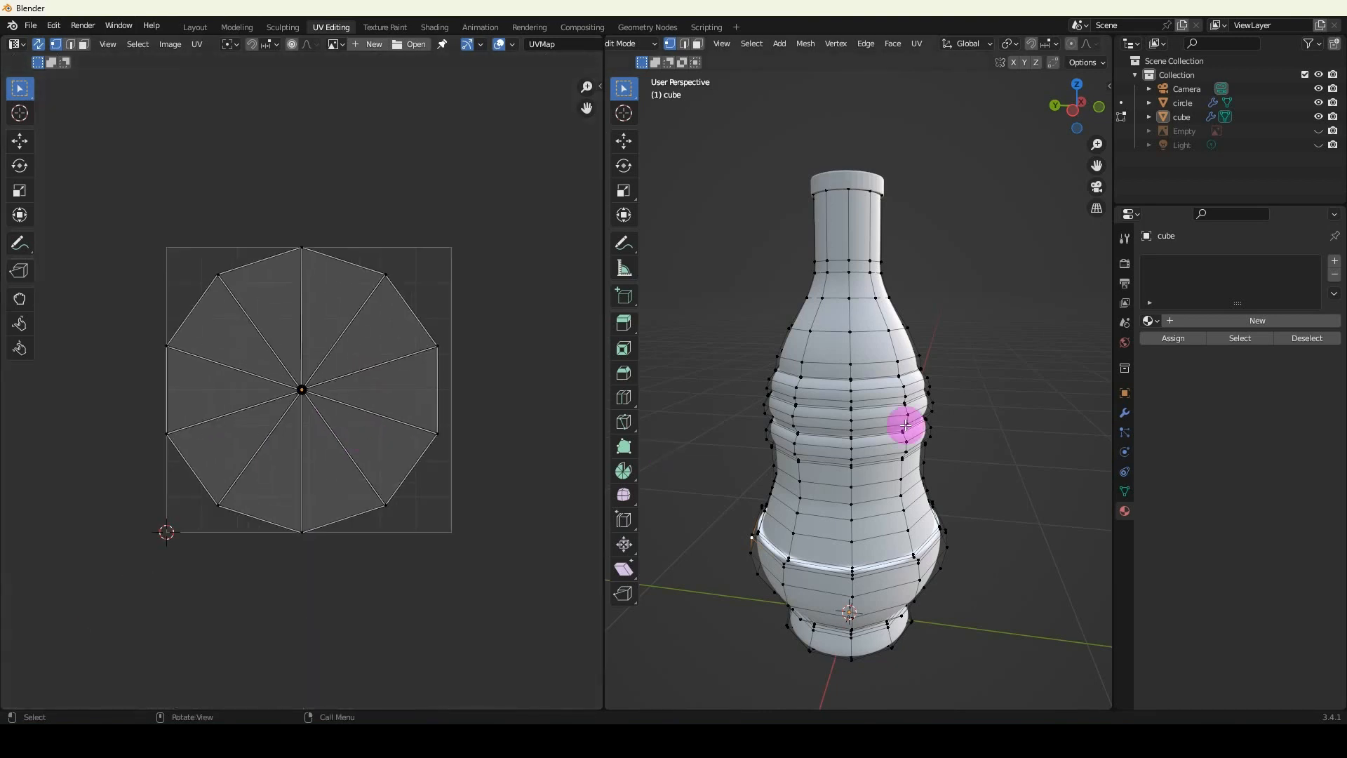
Unwrap all of the bottle body's faces with Smart UV Project, using a 66° angle limit and the Scaled margin method.
key(a)
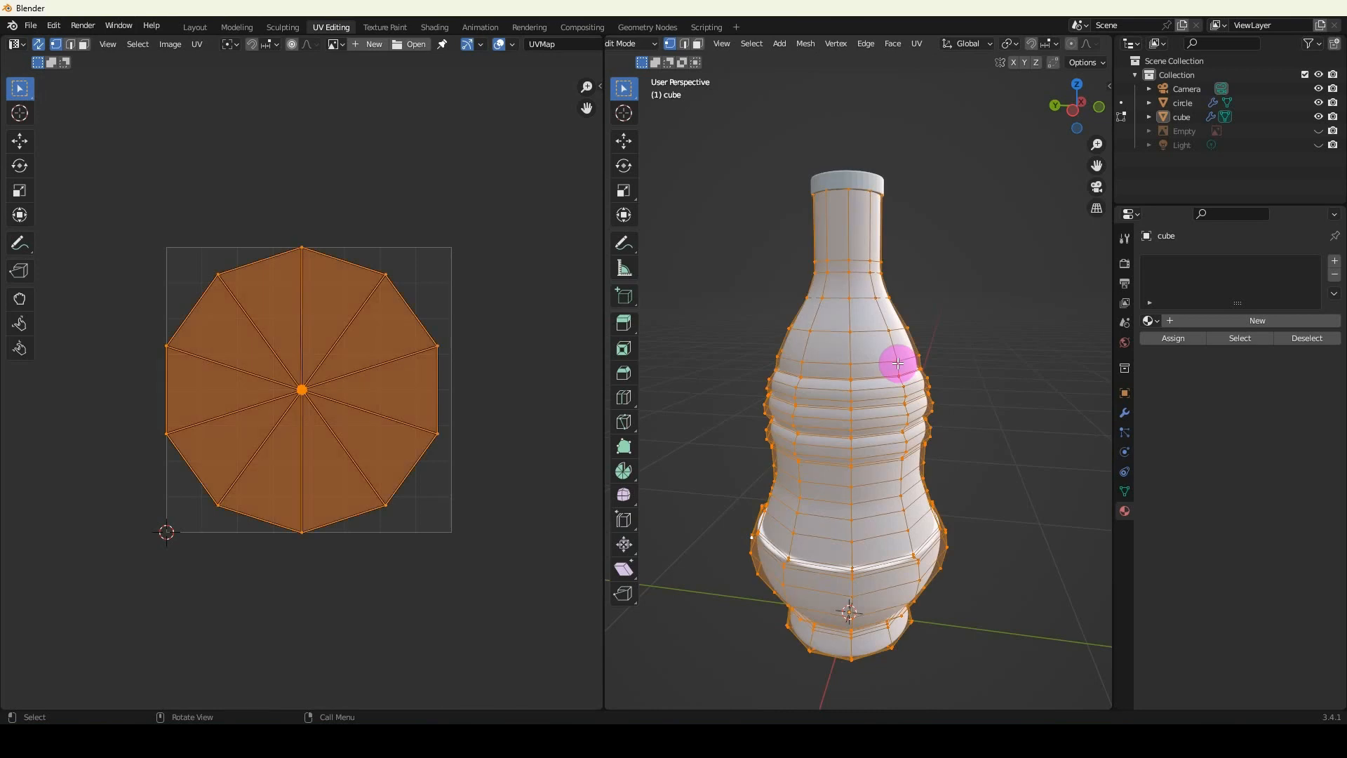
key(u)
click(867, 388)
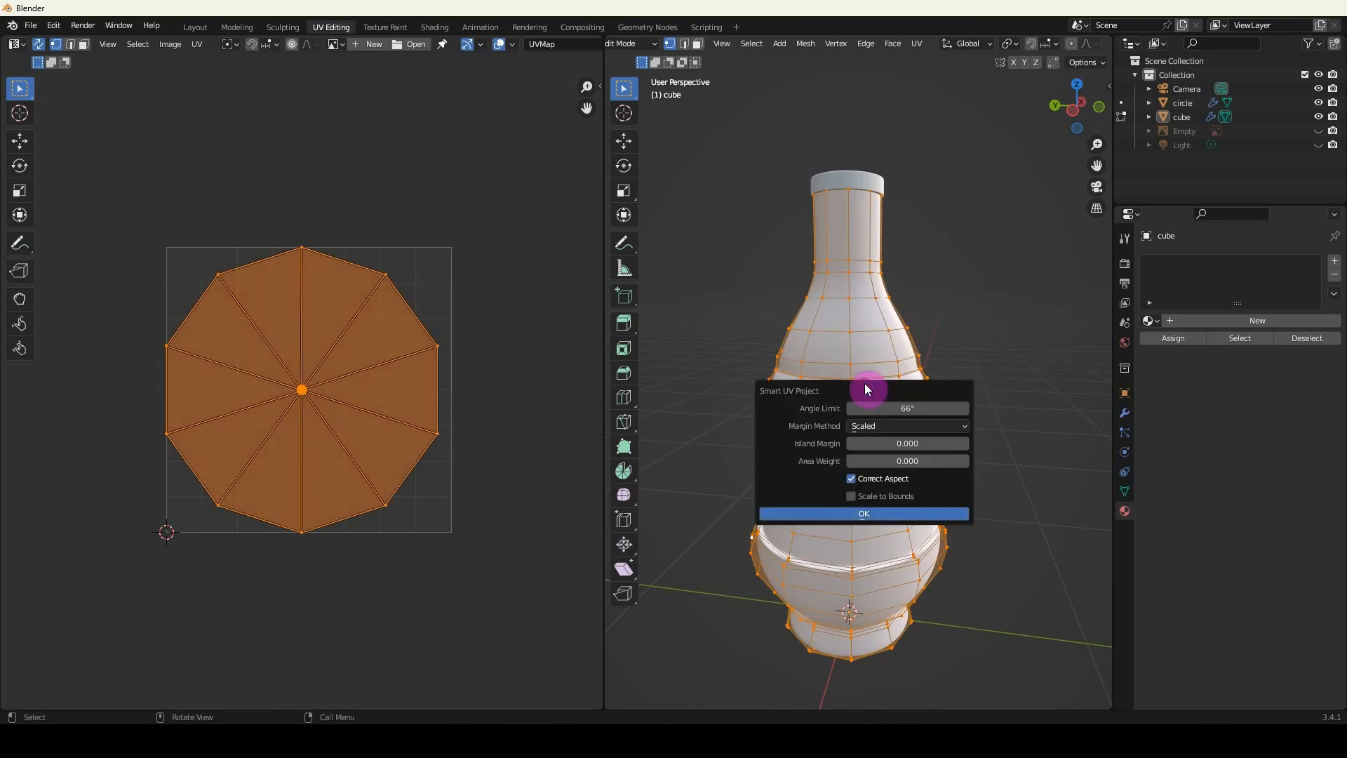
click(869, 516)
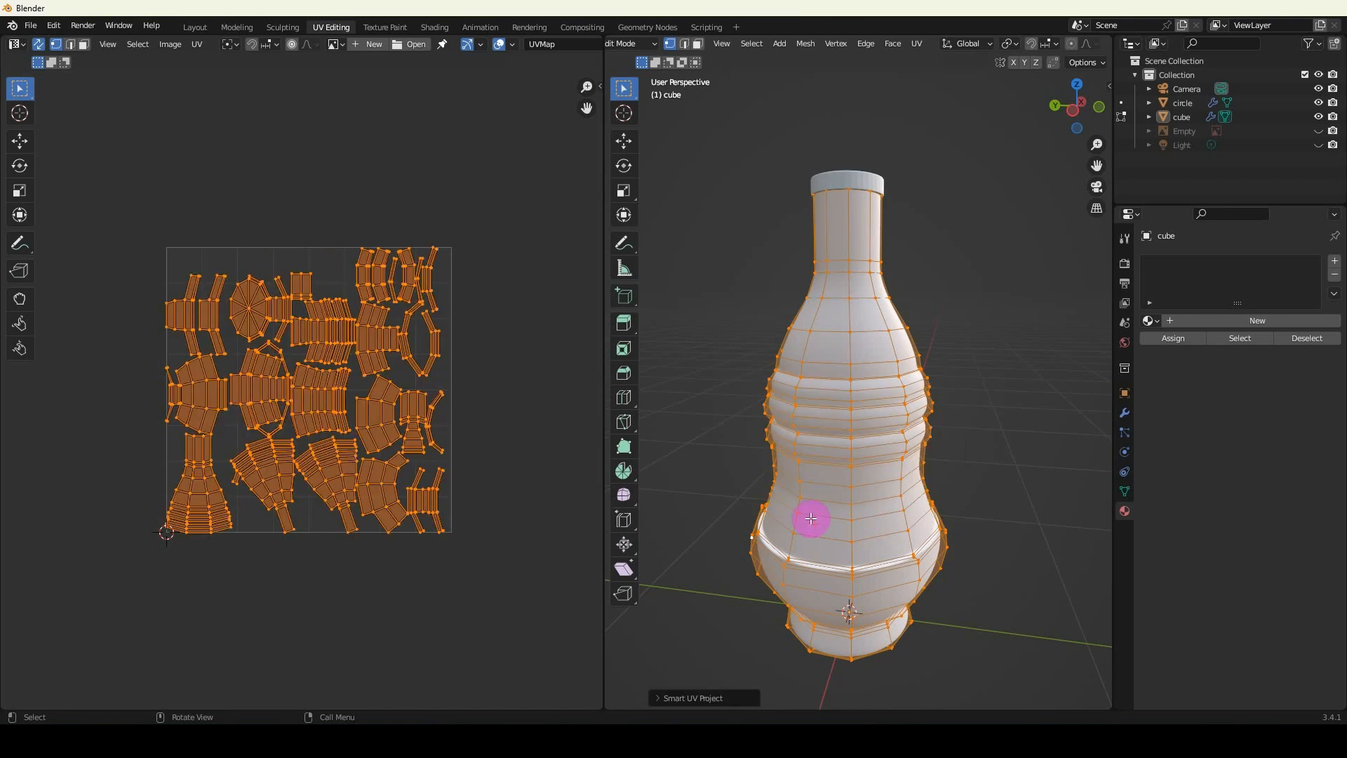
Examine the Smart UV Project islands by selecting single vertices, and toggle UV Sync Selection off and back on.
scroll(385, 559, up, 1)
scroll(382, 553, up, 1)
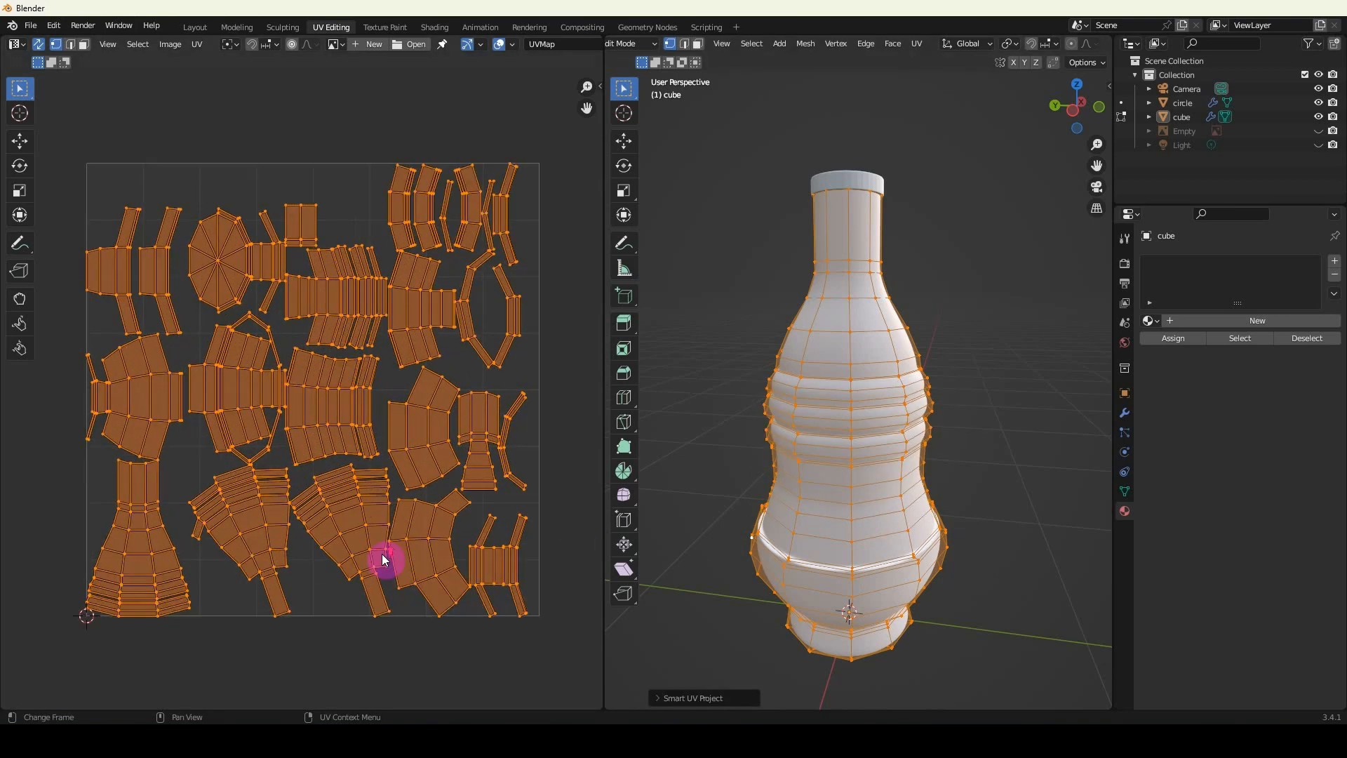
click(429, 504)
click(146, 535)
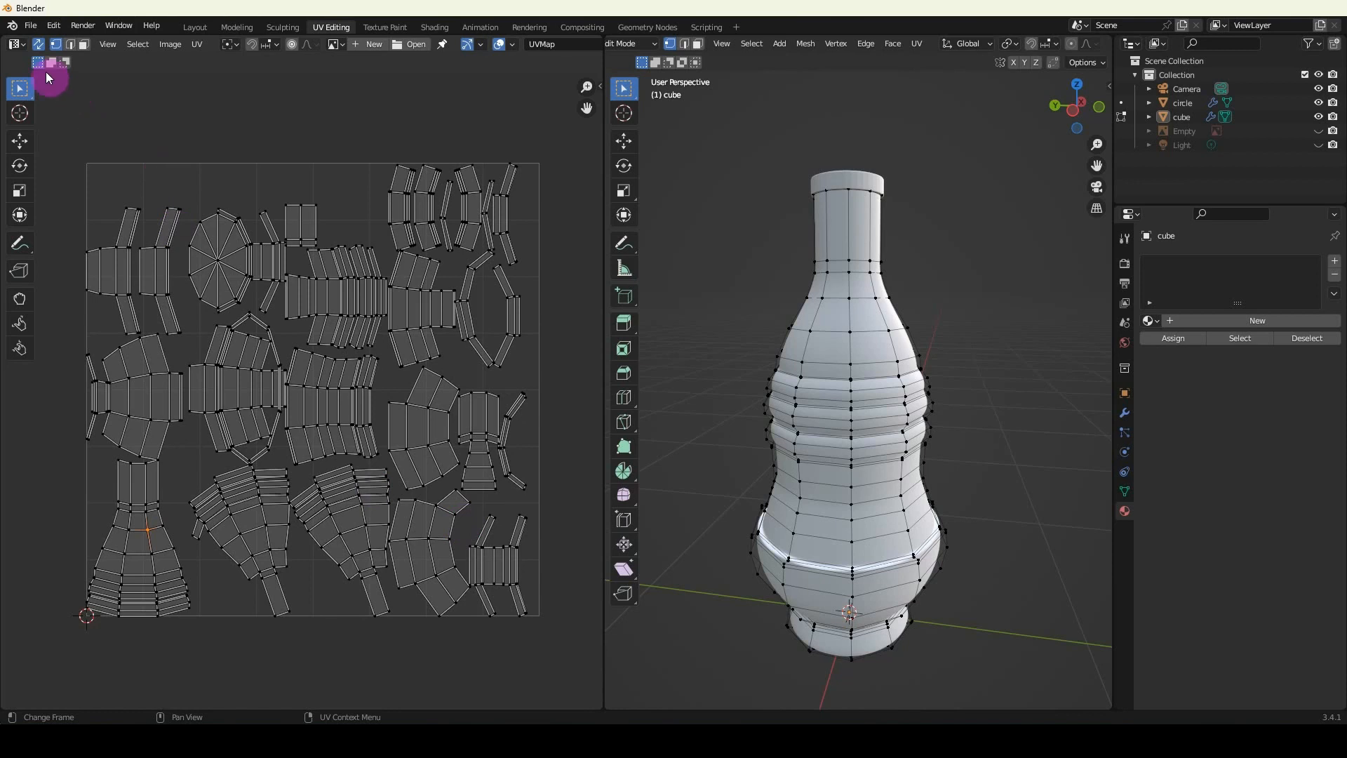
click(38, 44)
click(40, 46)
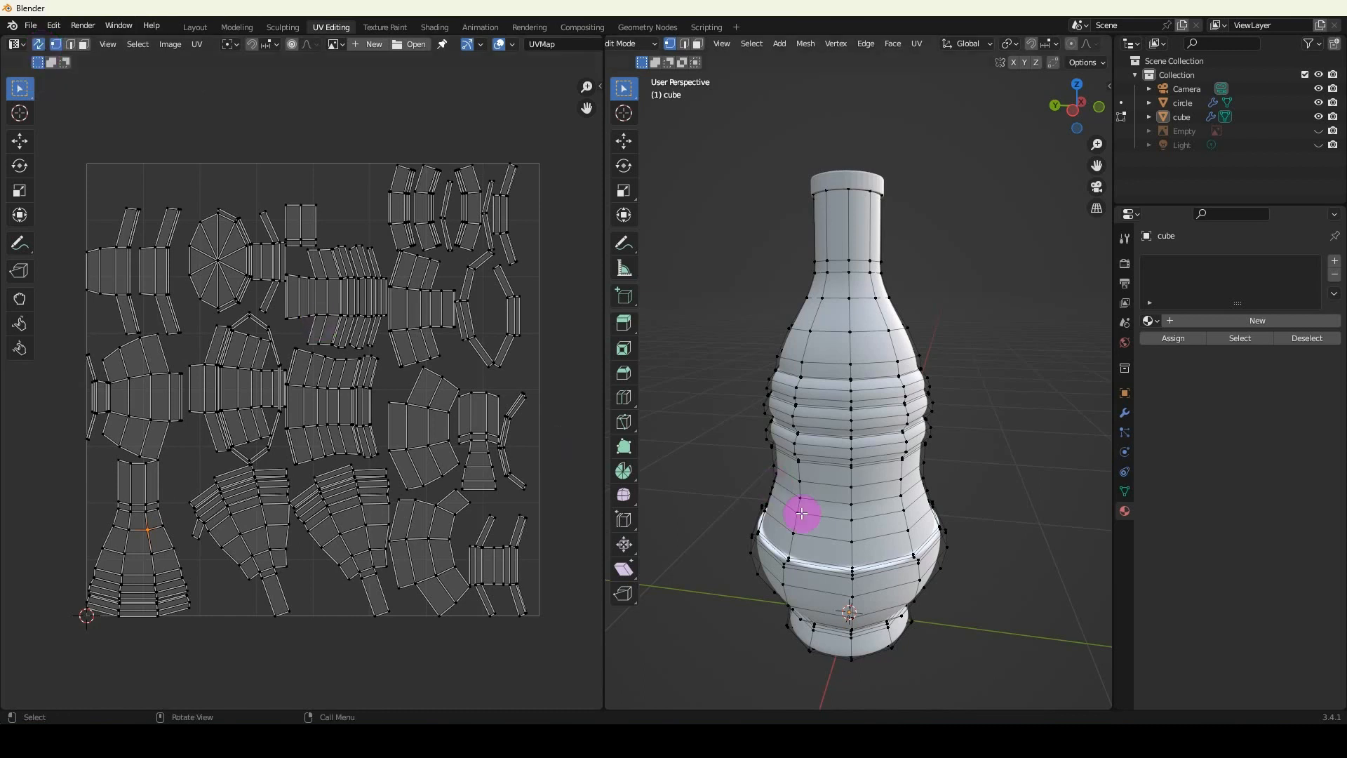
In face selection mode, select the neighbouring faces in the two rows just above the bottle's lower ridge, including both sides.
middle_drag(805, 512, 812, 430)
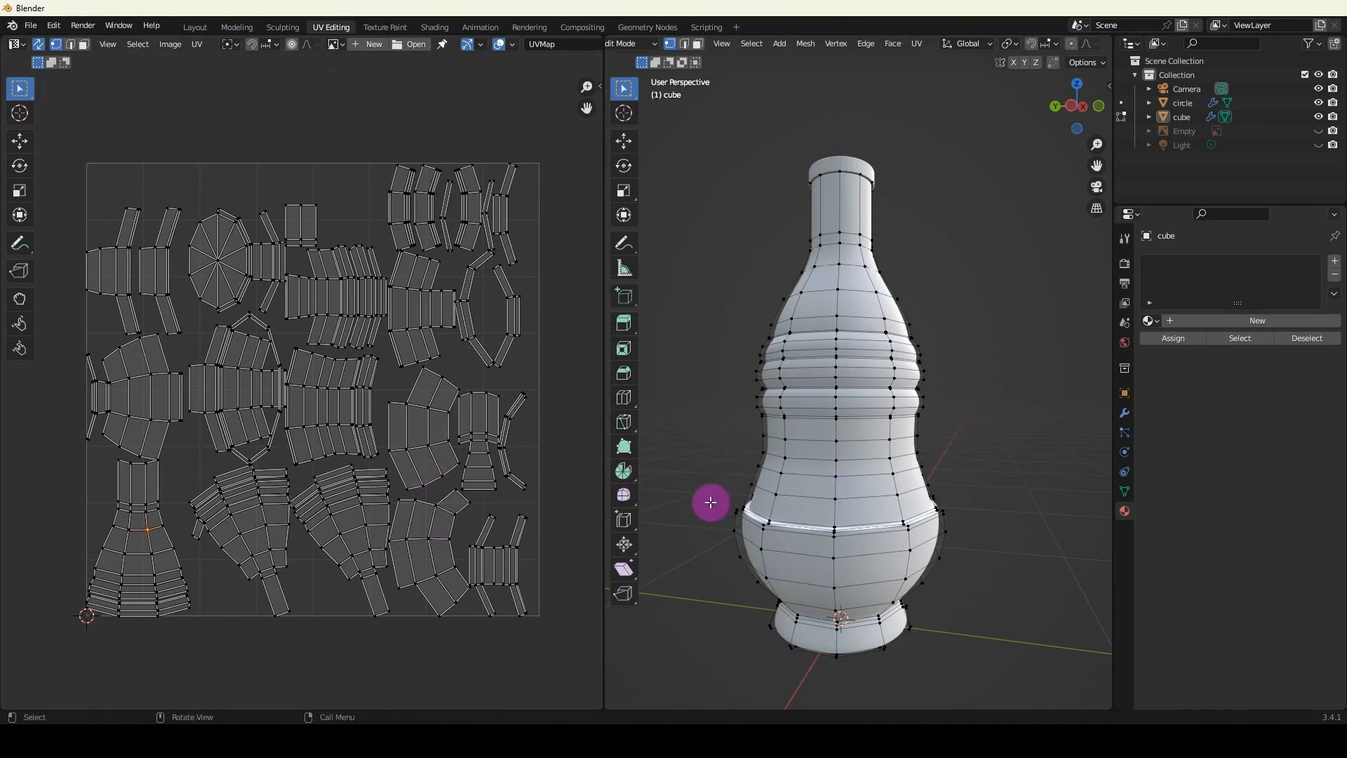
click(82, 45)
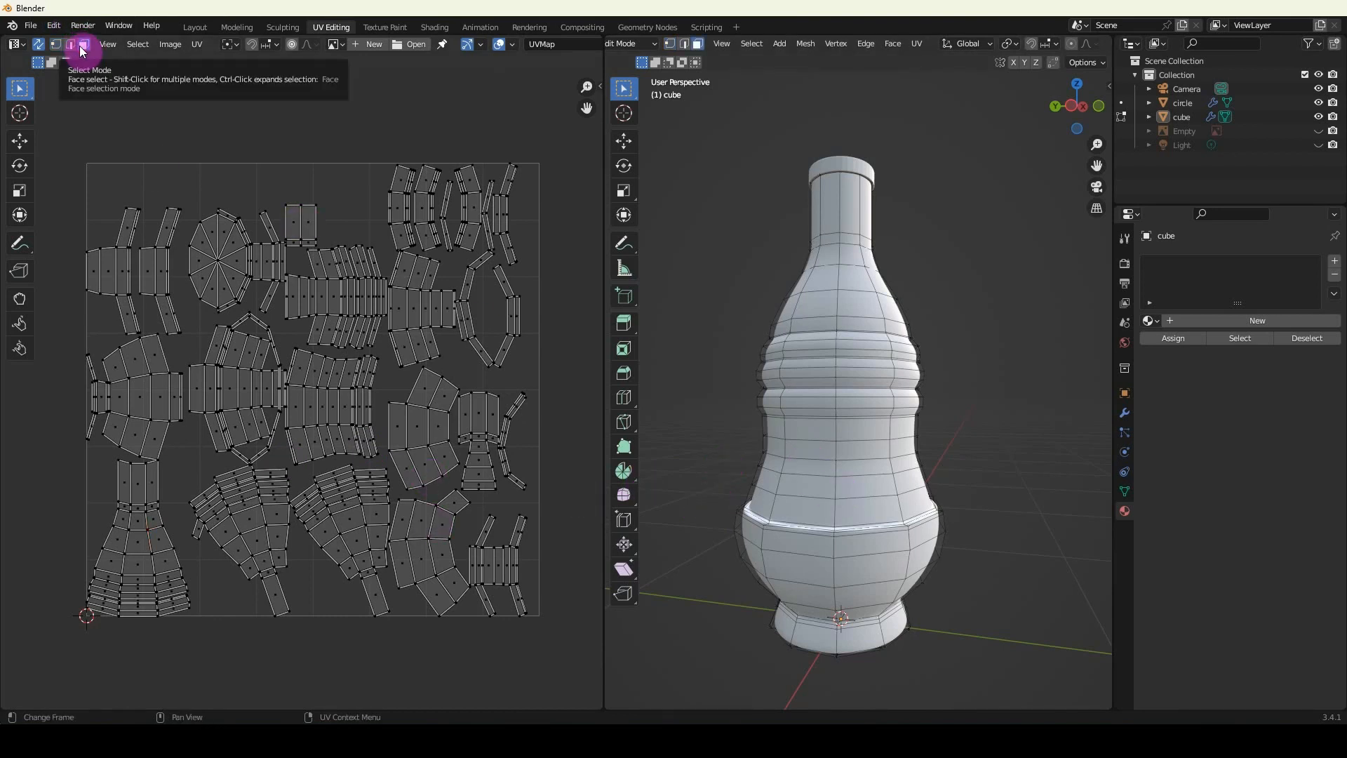
click(215, 396)
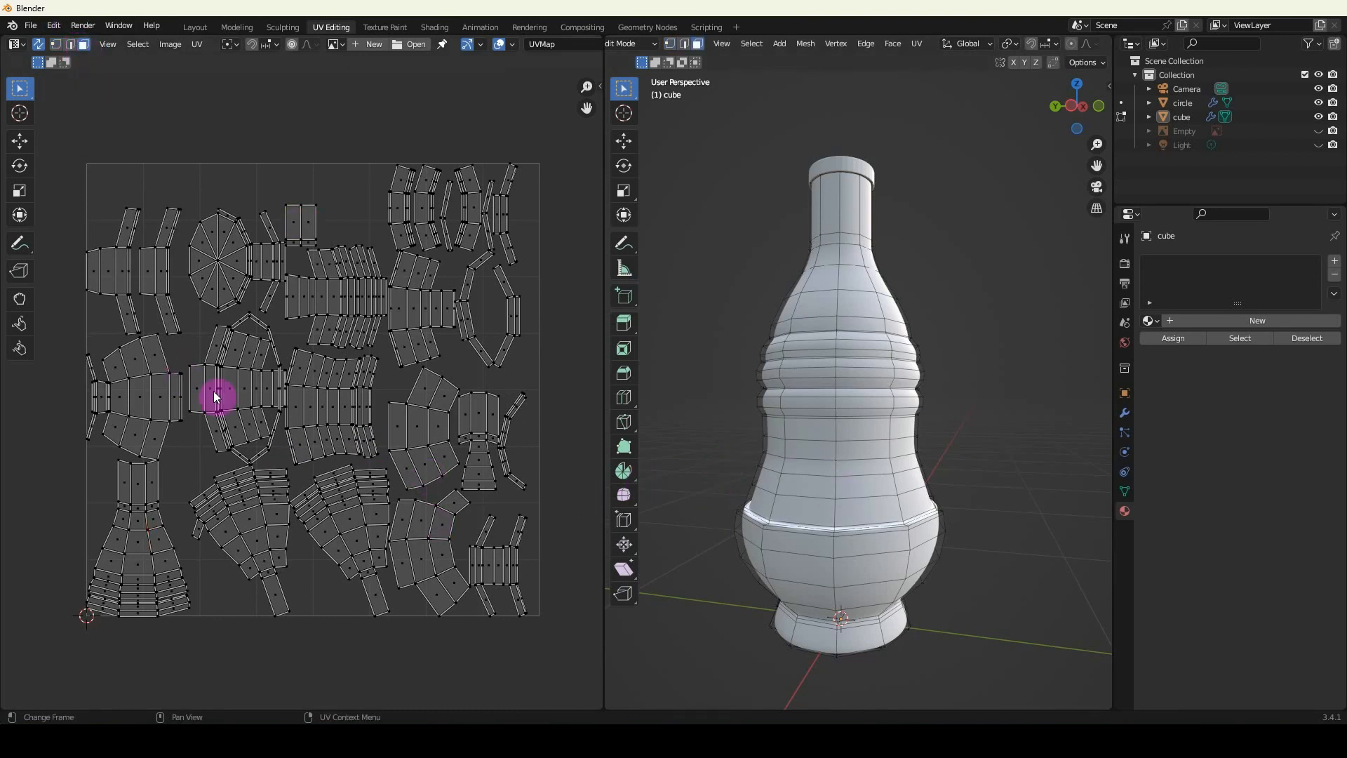
click(824, 515)
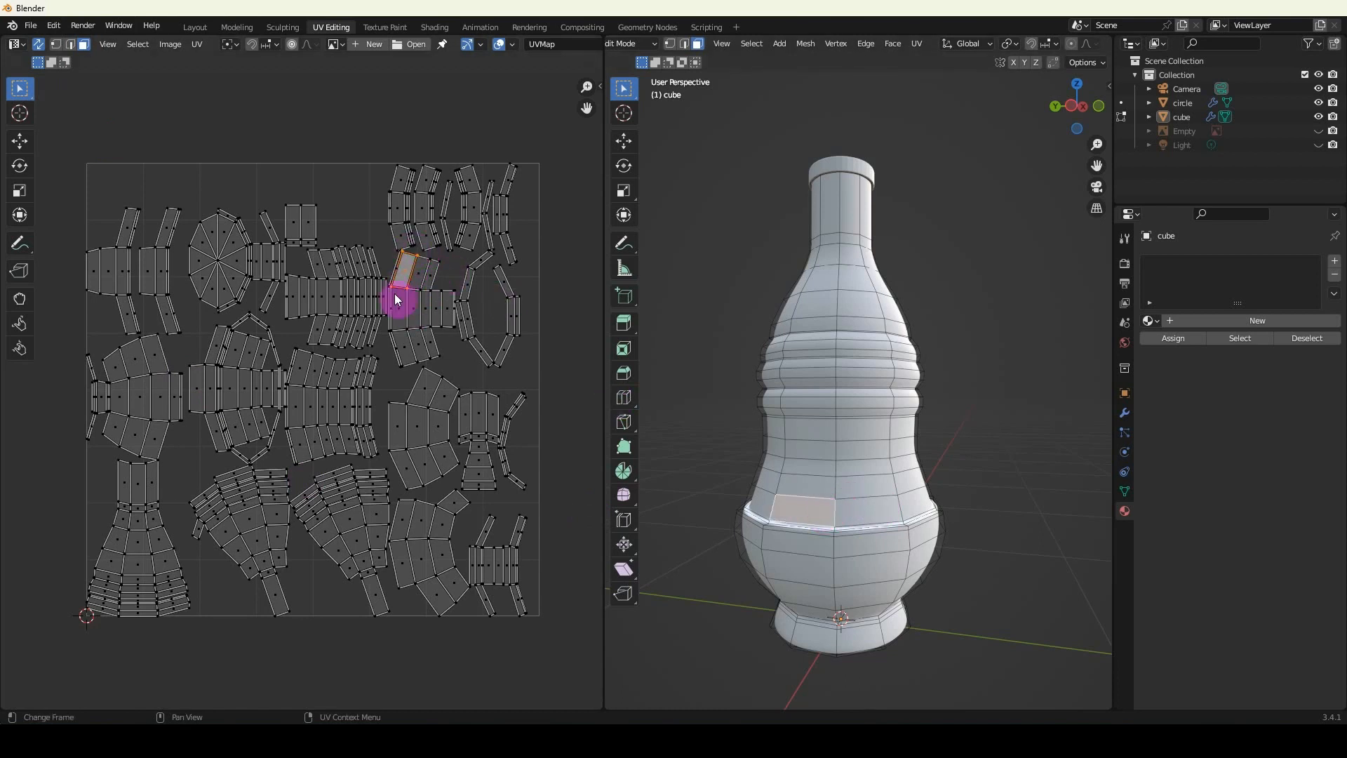
shift+click(858, 511)
shift+click(916, 504)
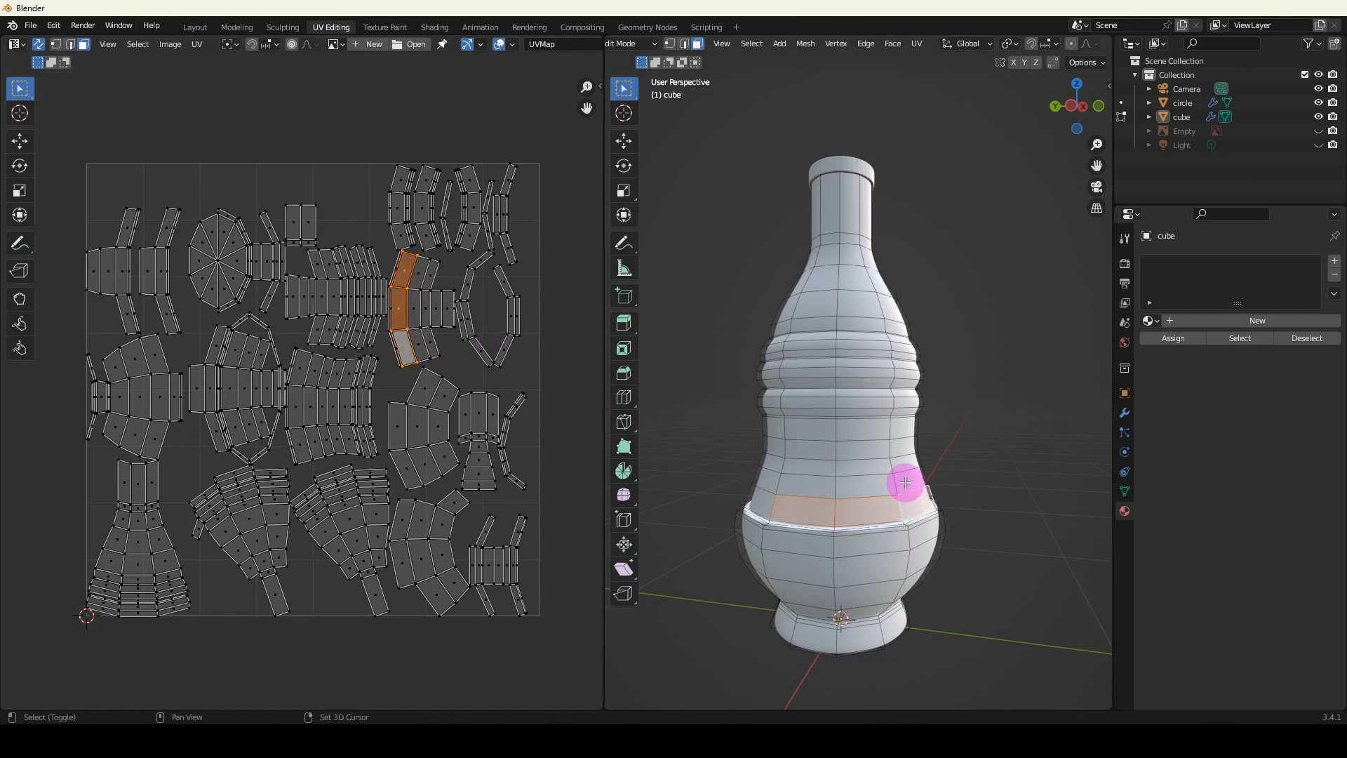
shift+click(905, 481)
shift+click(866, 475)
shift+click(812, 487)
shift+click(761, 511)
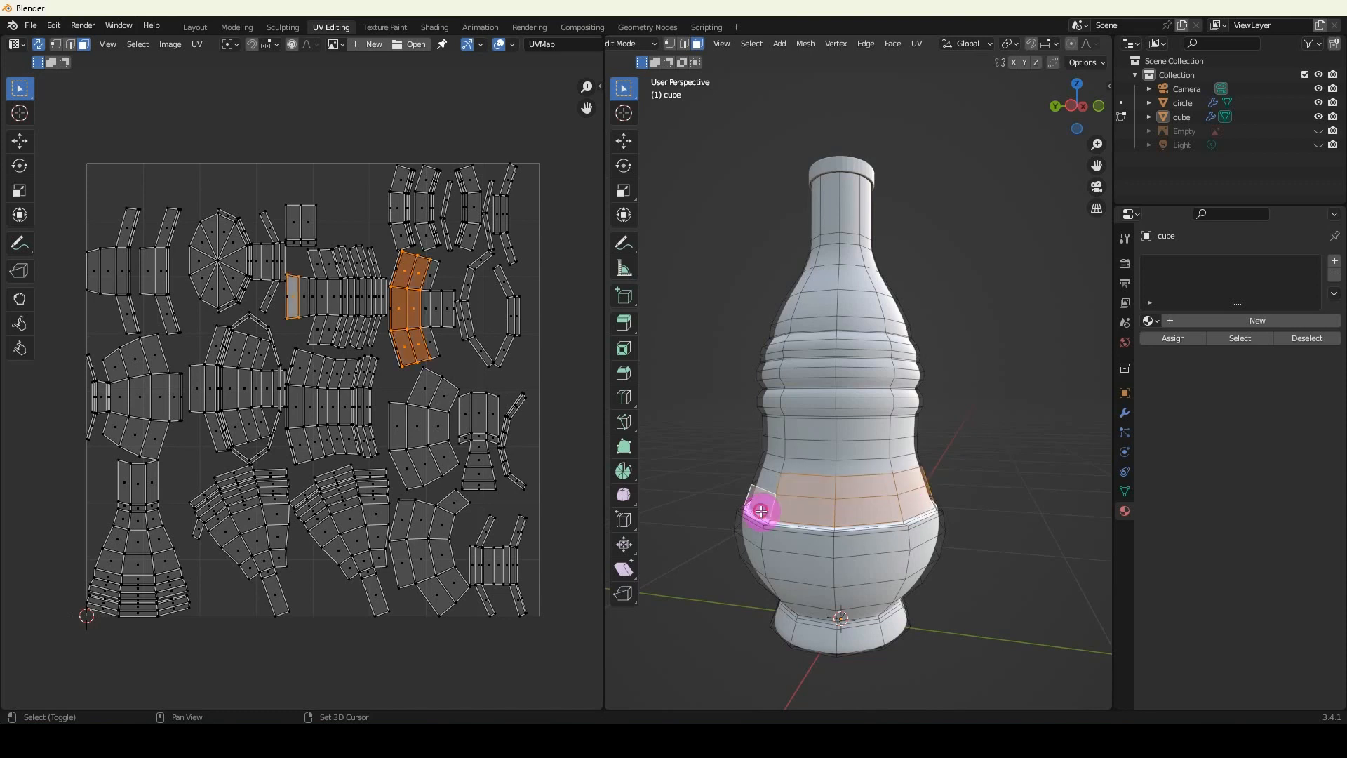
shift+click(767, 479)
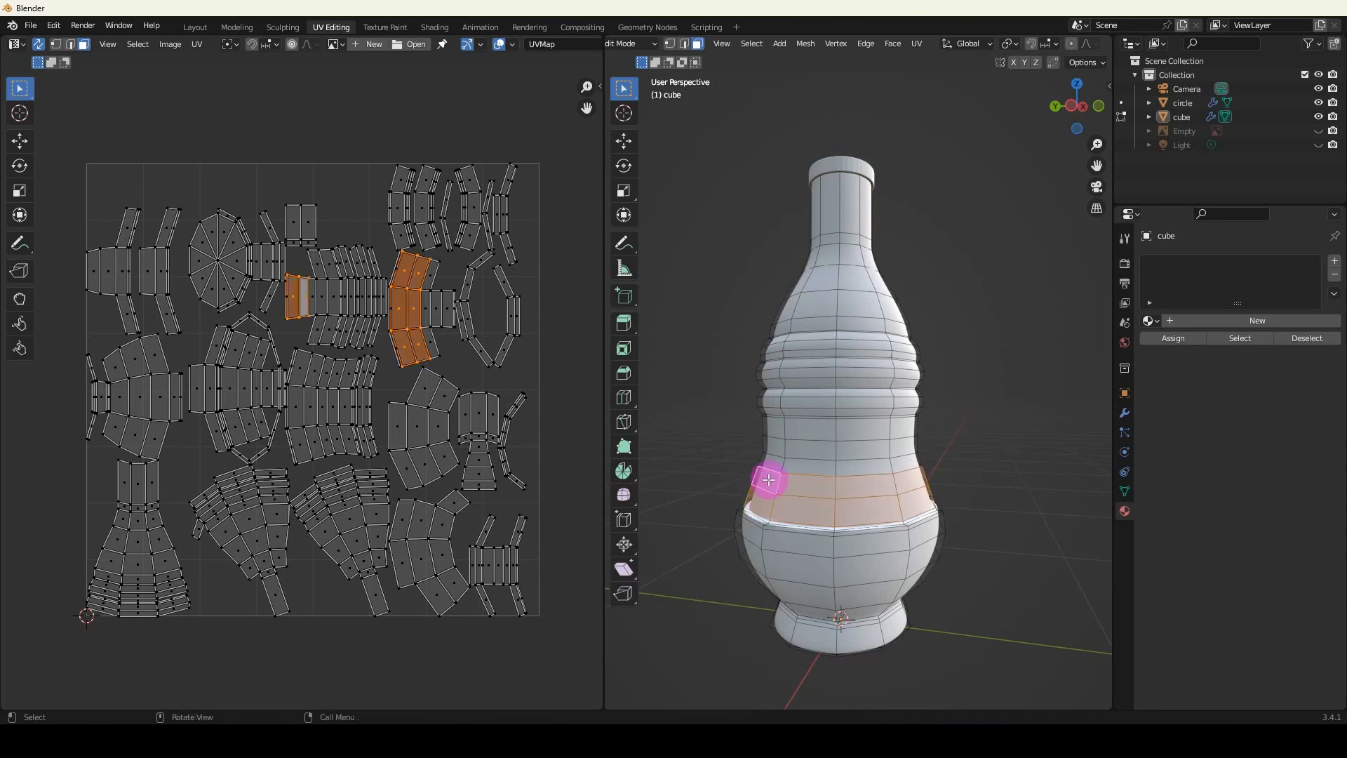
Compare the selected bottle faces with their matching pieces in the separate UV islands.
middle_drag(772, 507, 829, 495)
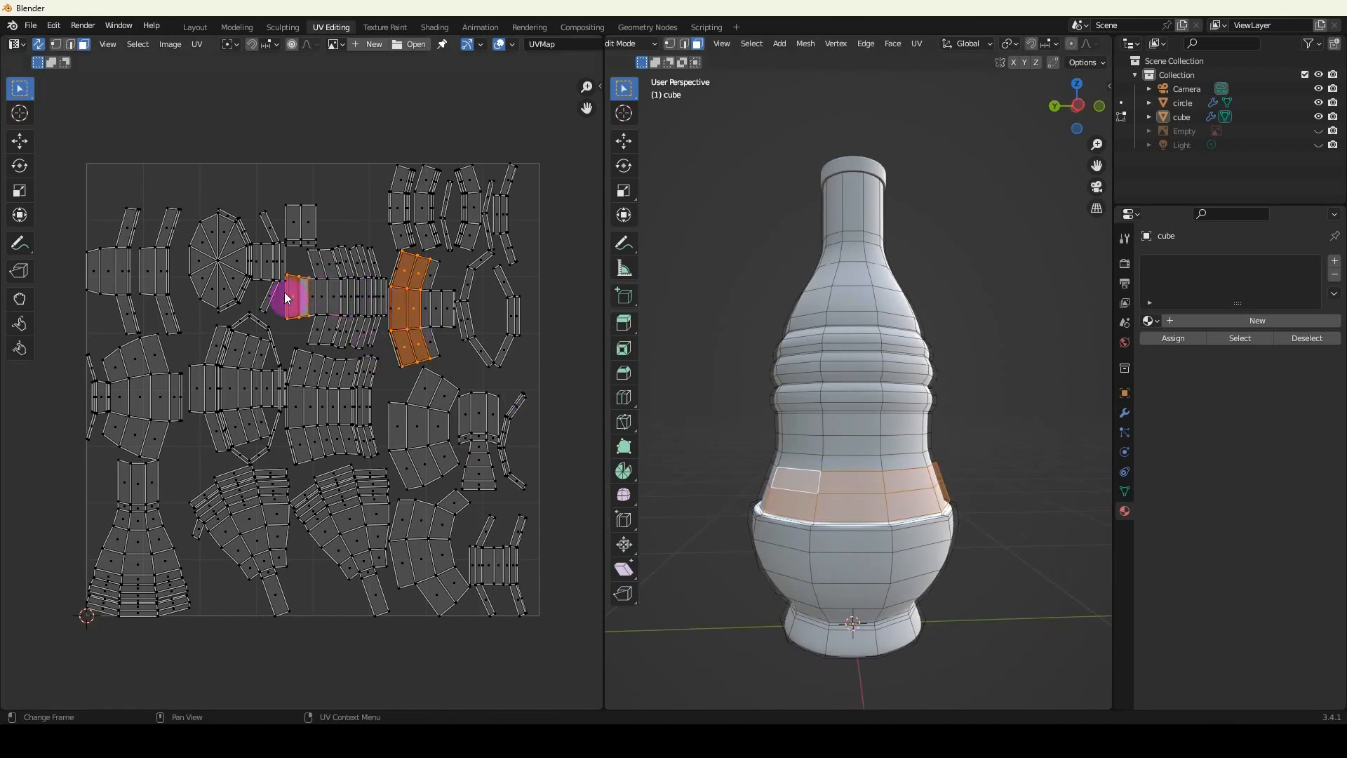
scroll(382, 310, up, 3)
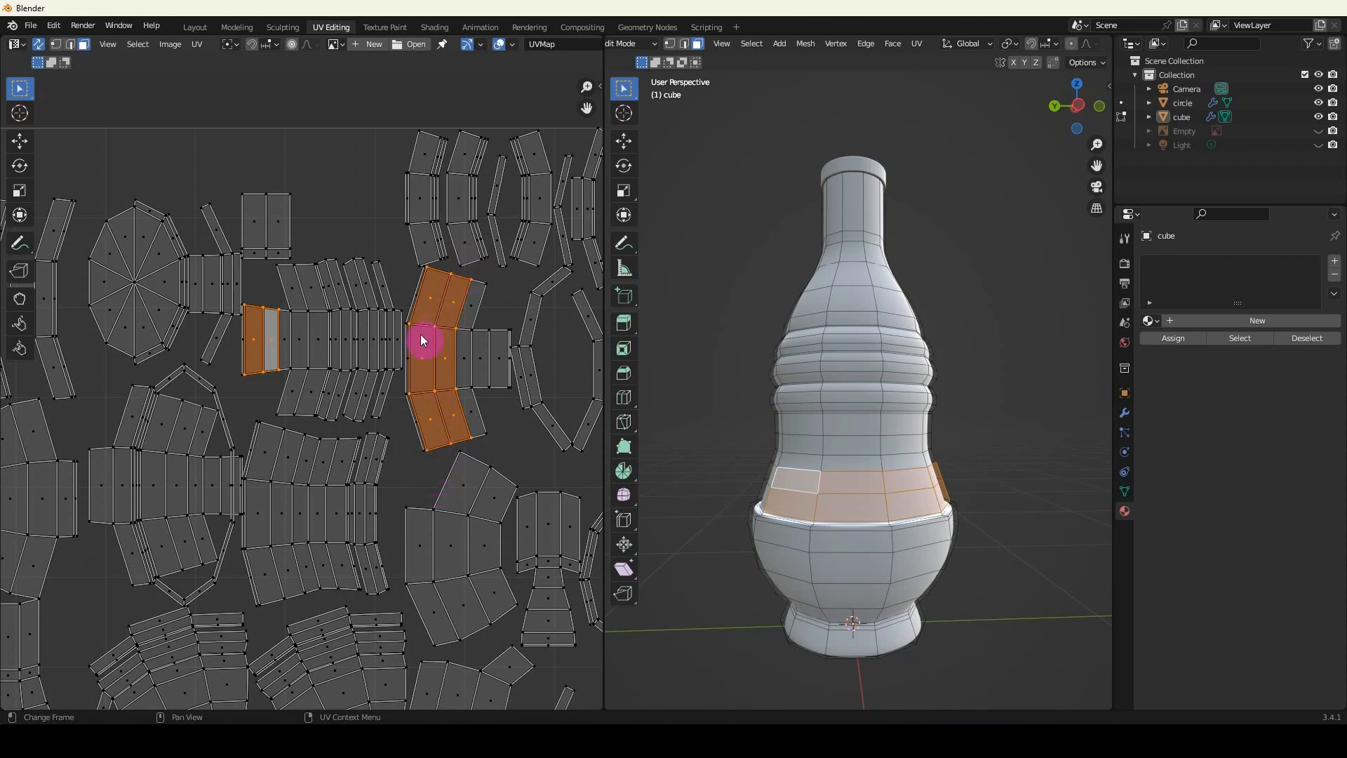
shift+click(272, 335)
scroll(432, 361, down, 2)
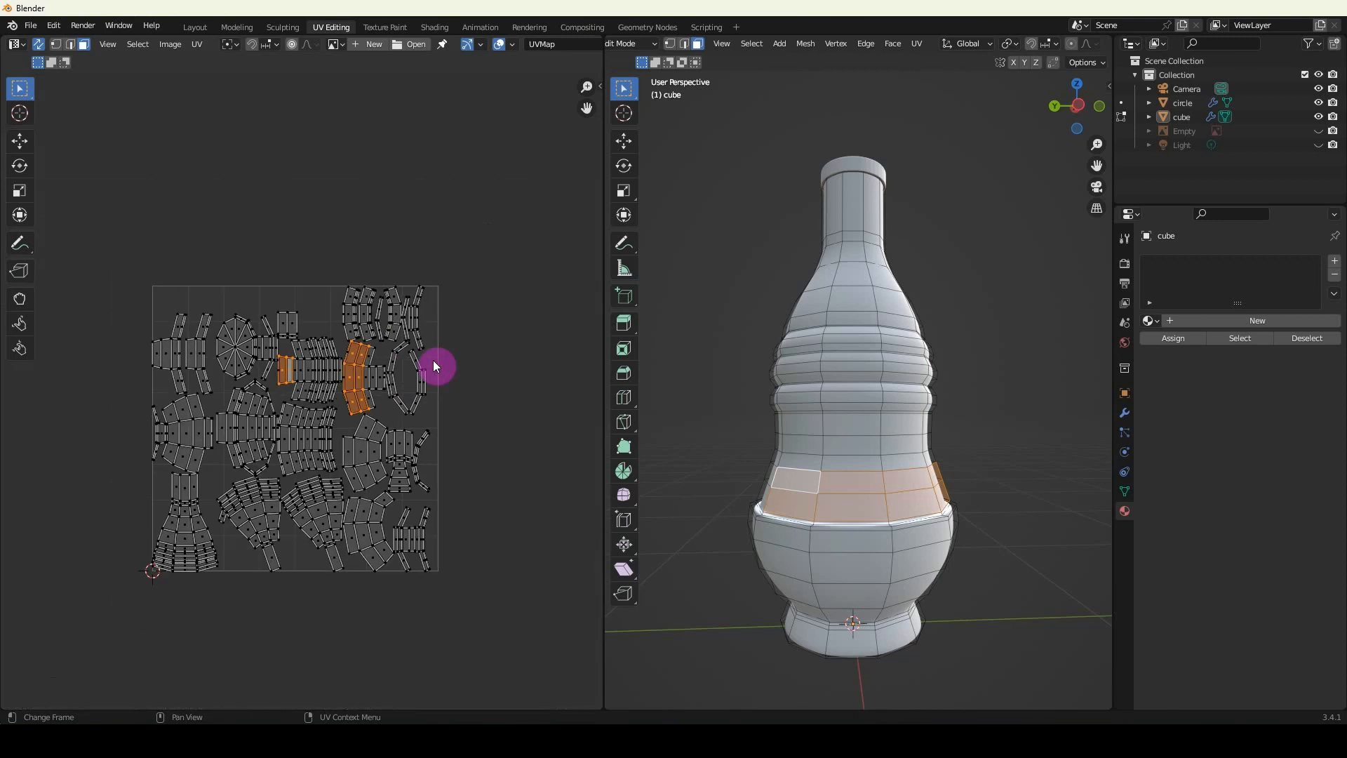
middle_drag(296, 412, 313, 379)
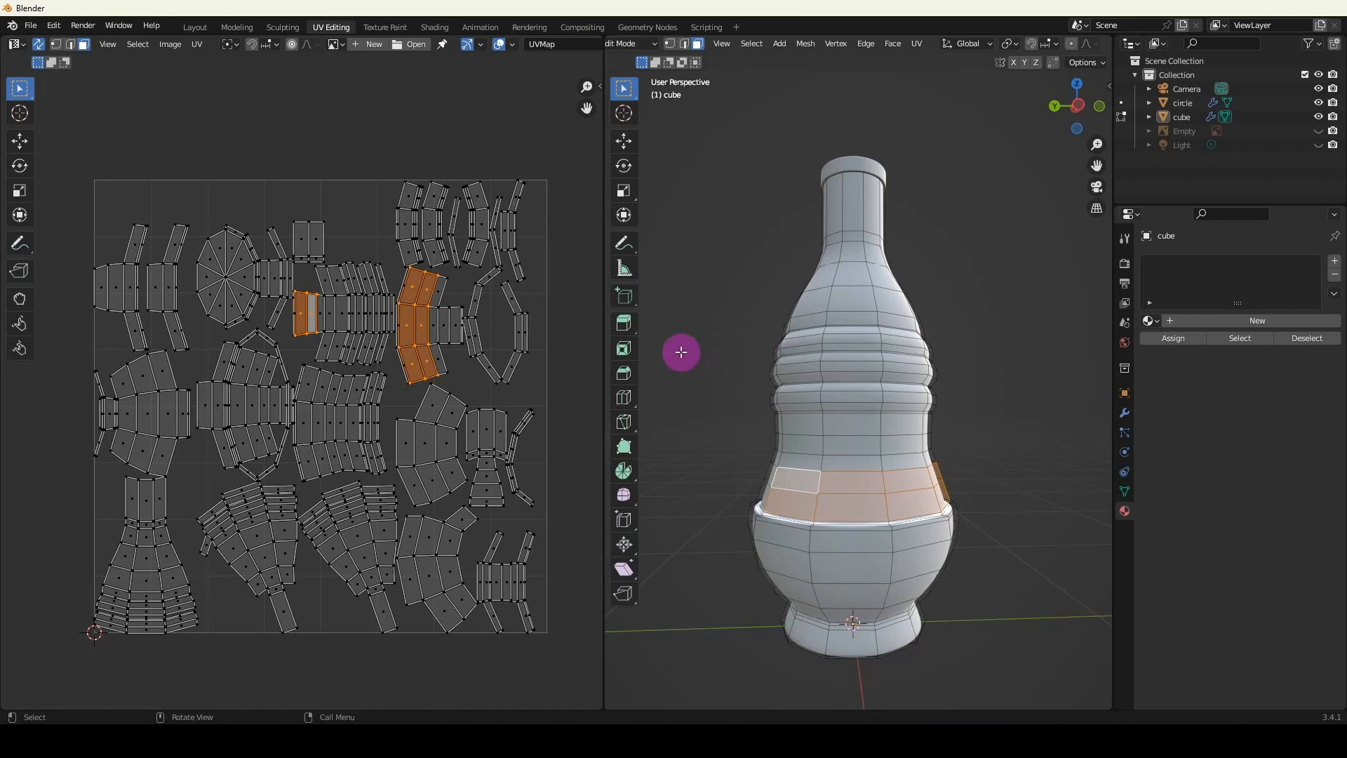
Switch to the Layout workspace and hide the bottle's cap object, circle.
click(191, 28)
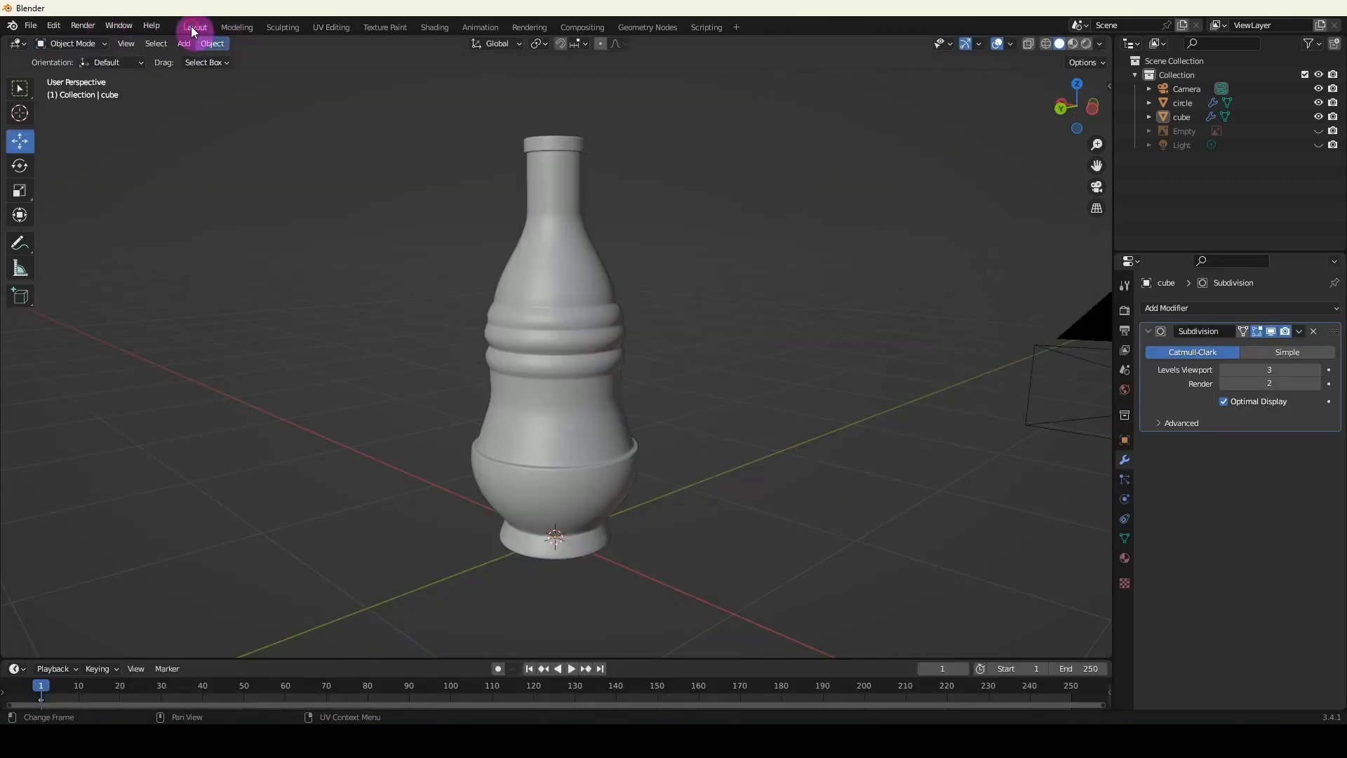
middle_drag(536, 304, 525, 379)
scroll(527, 379, up, 2)
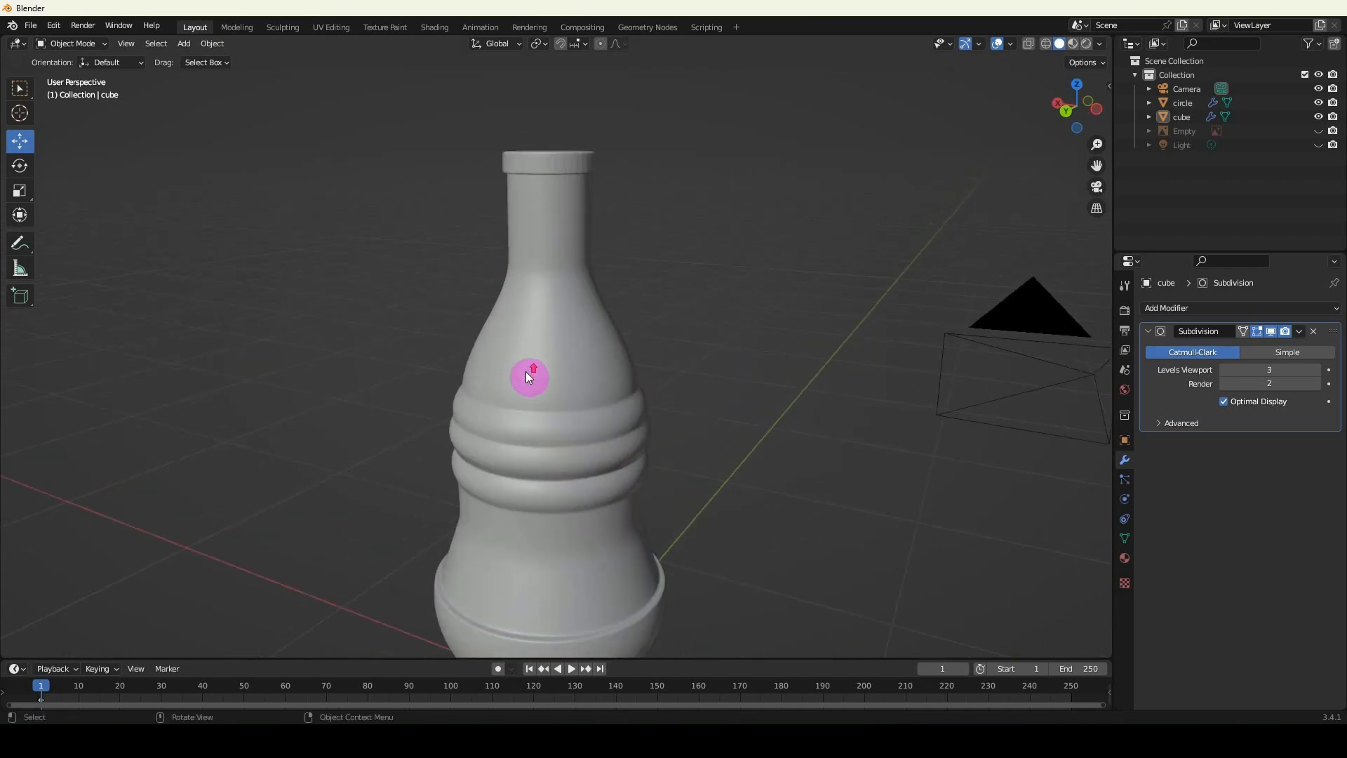
click(553, 164)
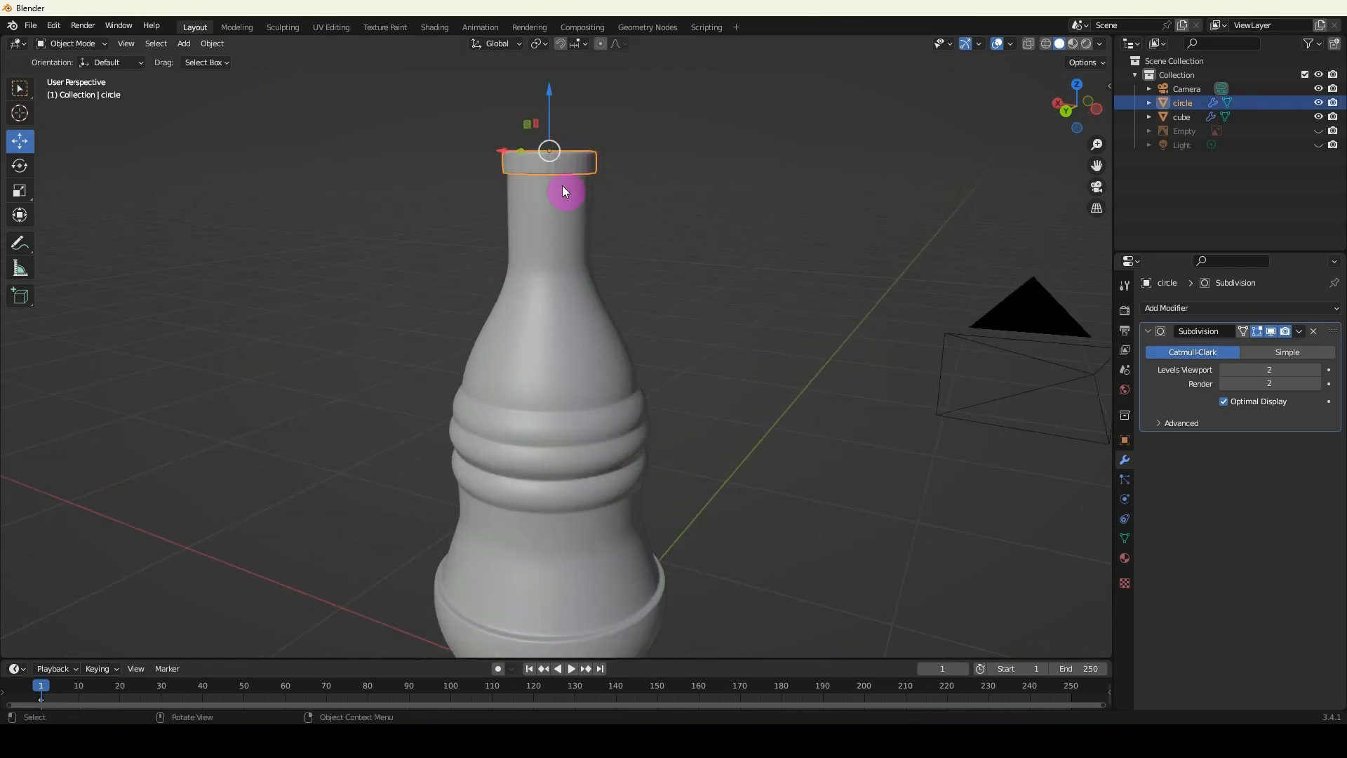
click(1320, 103)
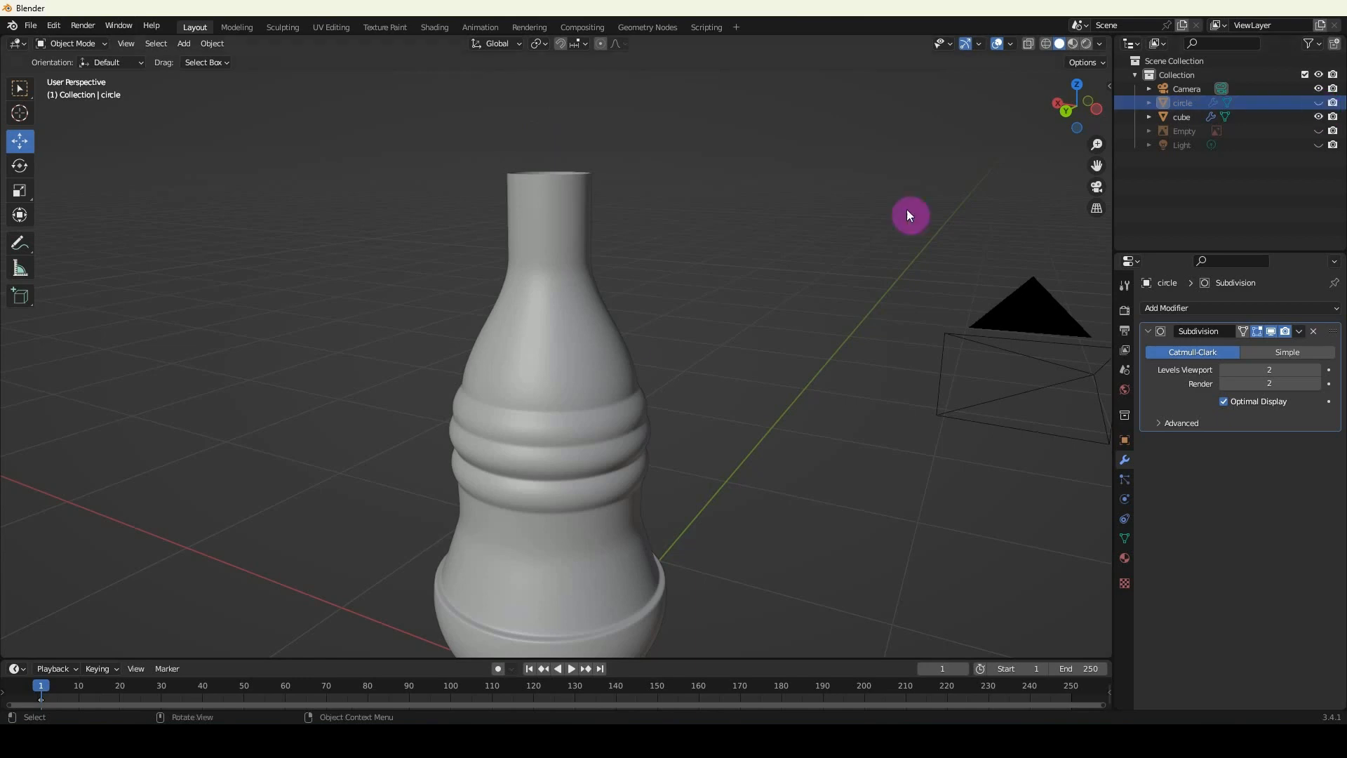
Enter Edit Mode on the bottle body, clear the selection, and set vertex selection in the back orthographic view.
click(524, 385)
key(Tab)
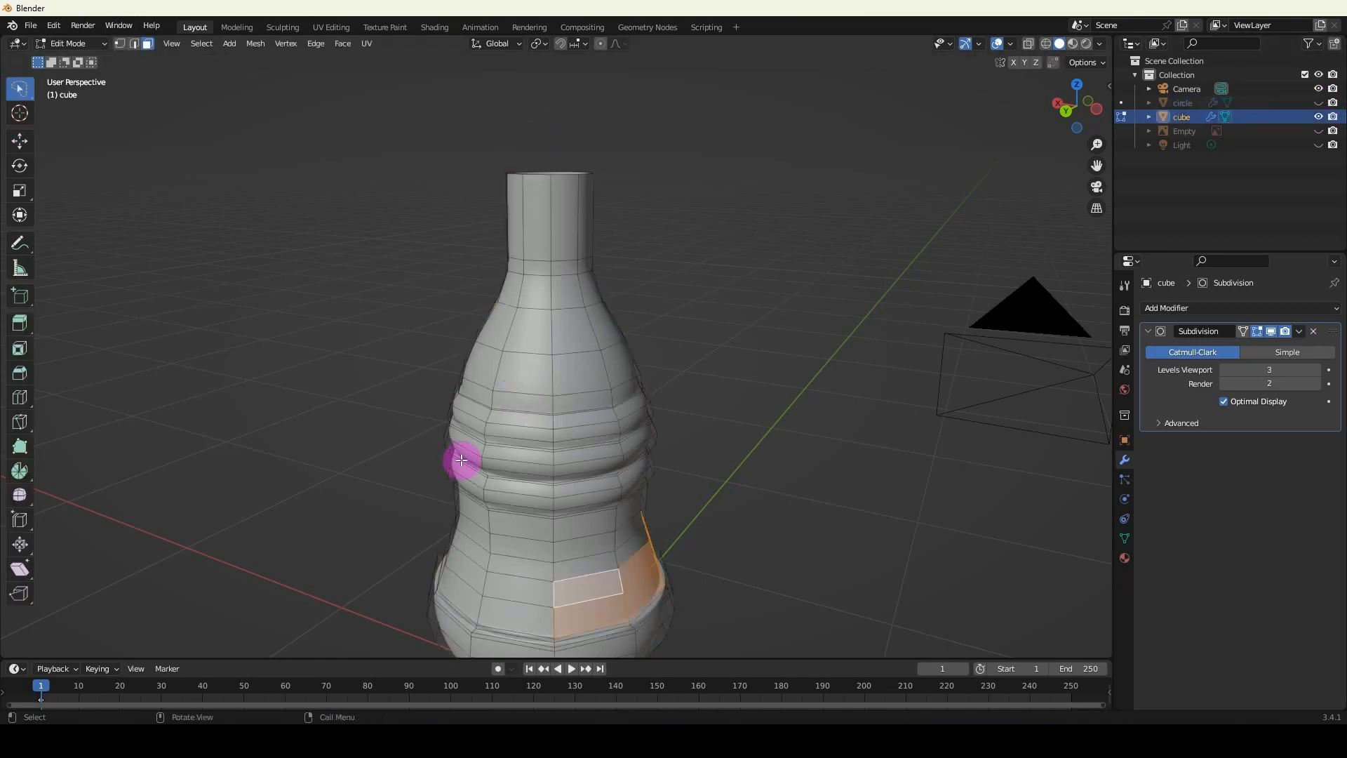
key(a)
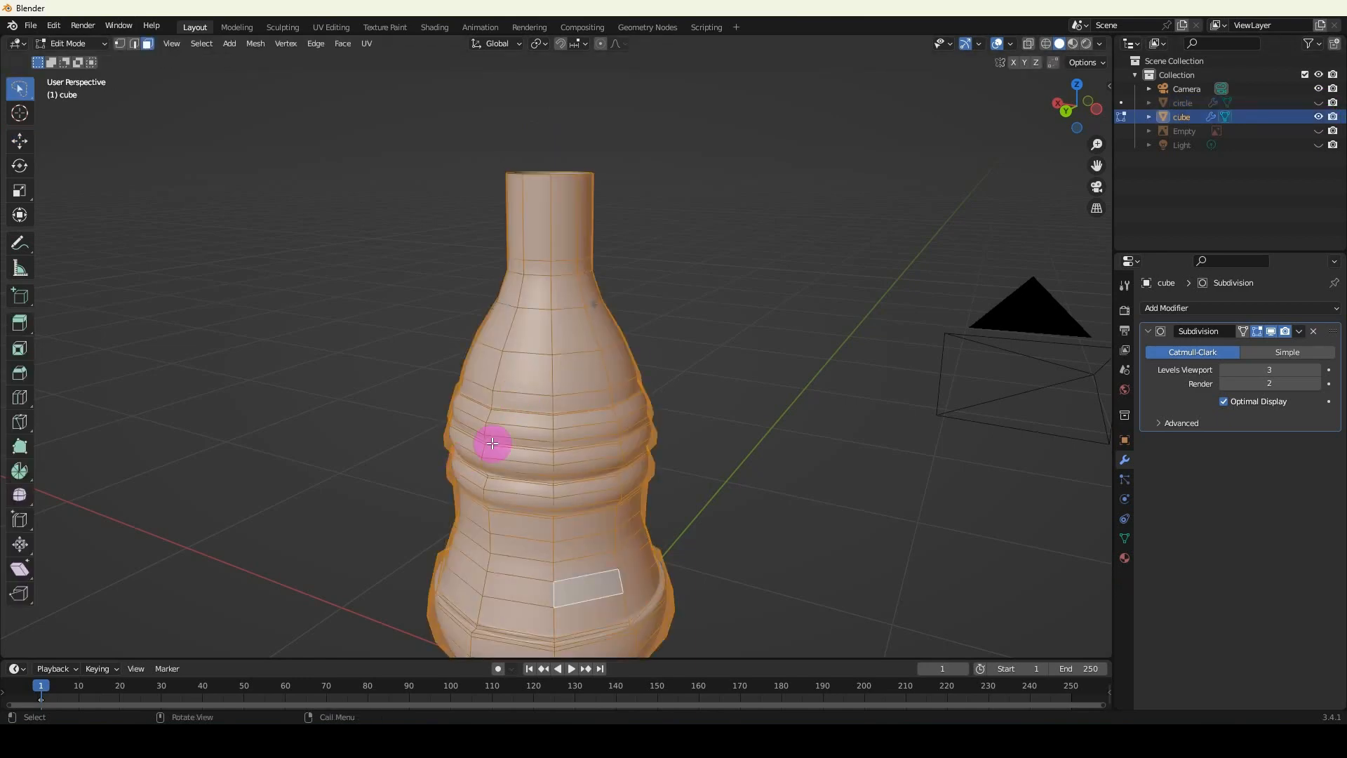
key(alt+a)
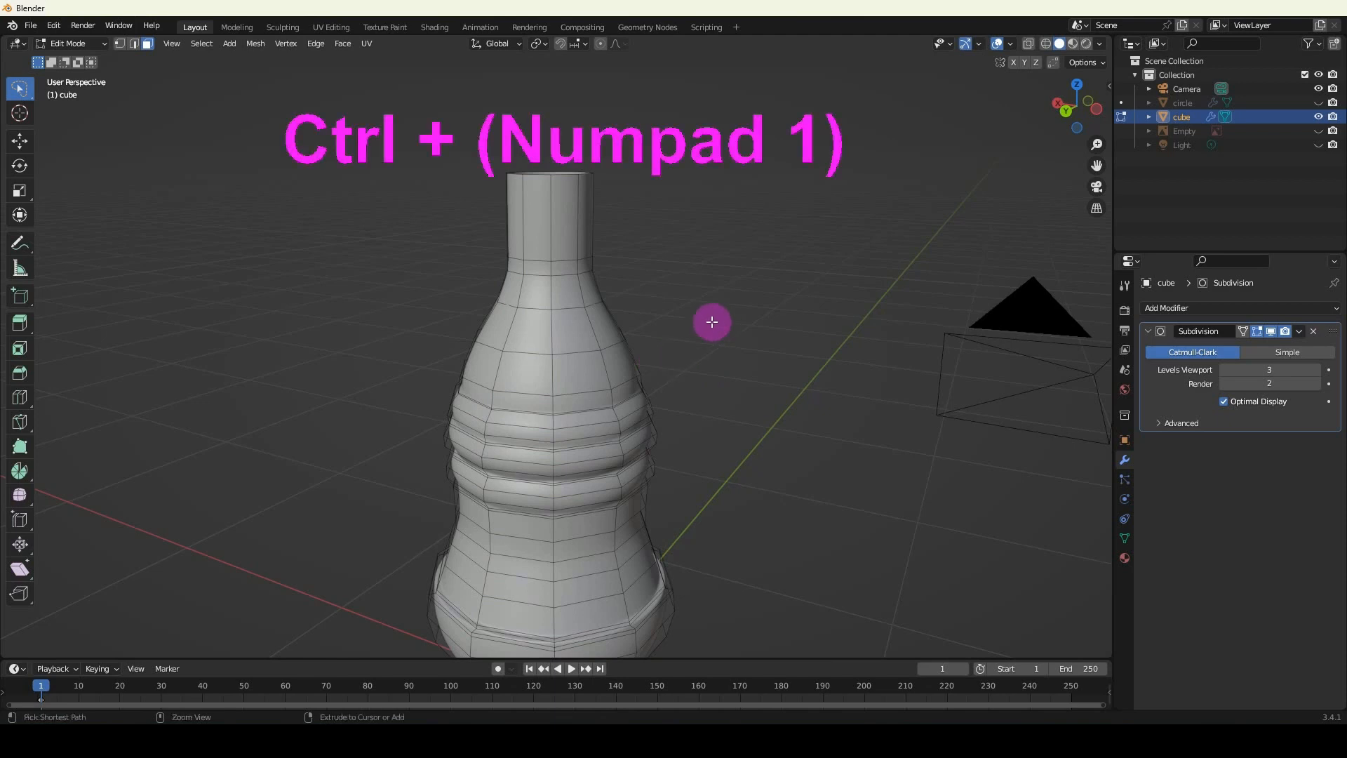
key(ctrl+KP_1)
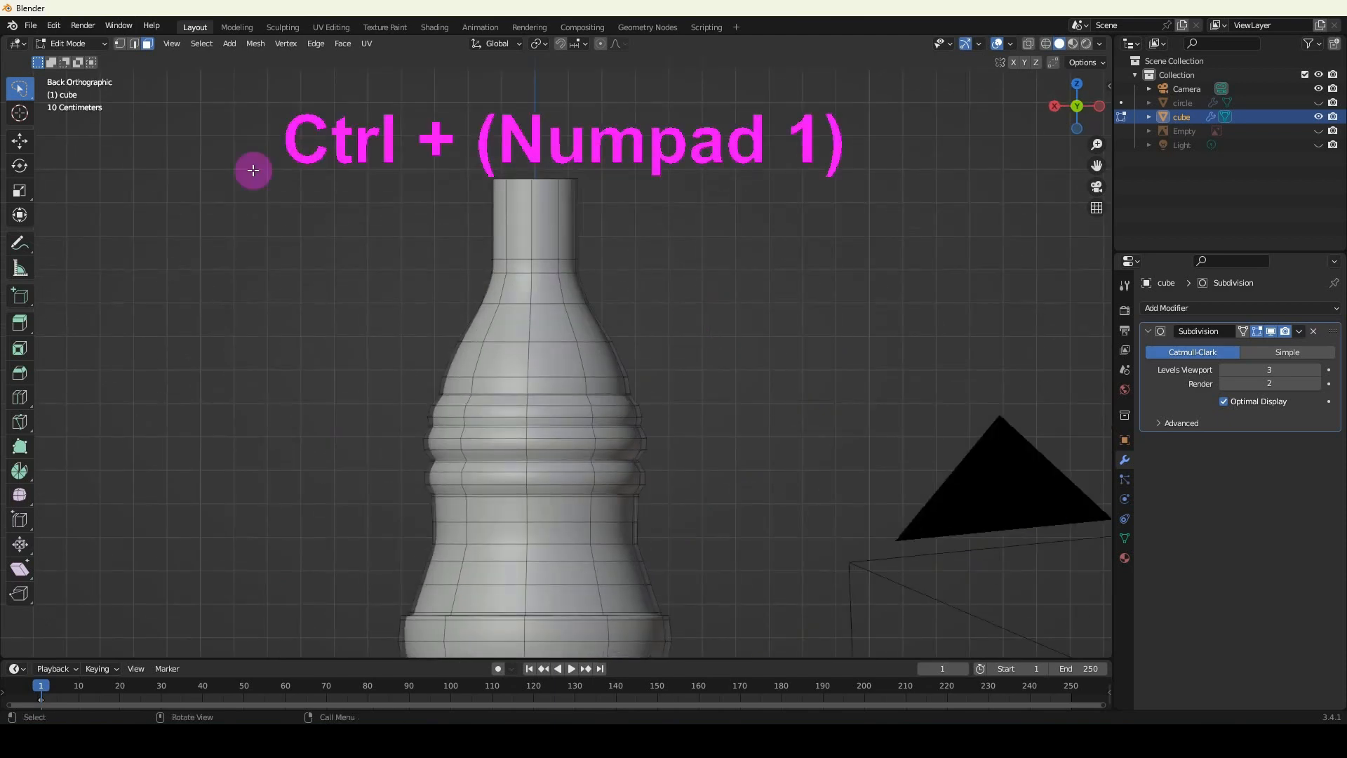
scroll(505, 310, up, 2)
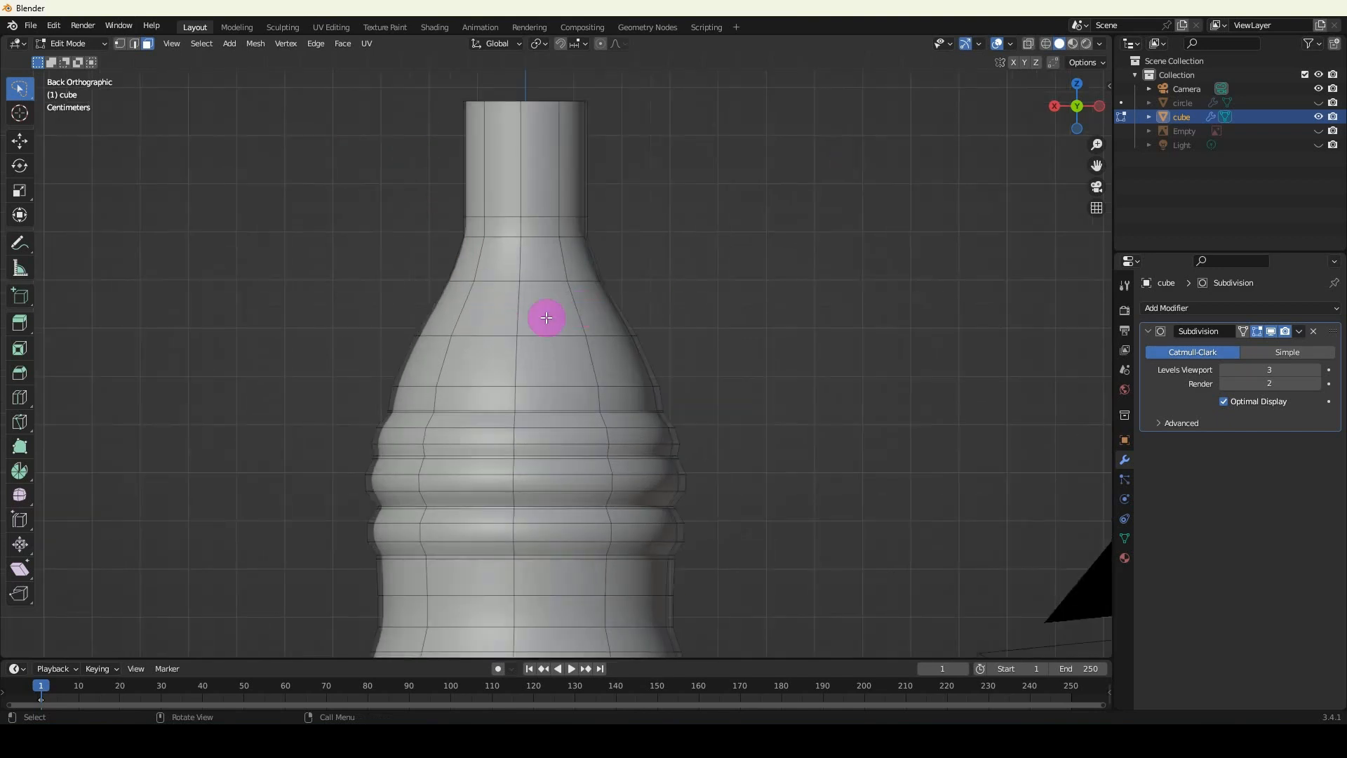
click(120, 44)
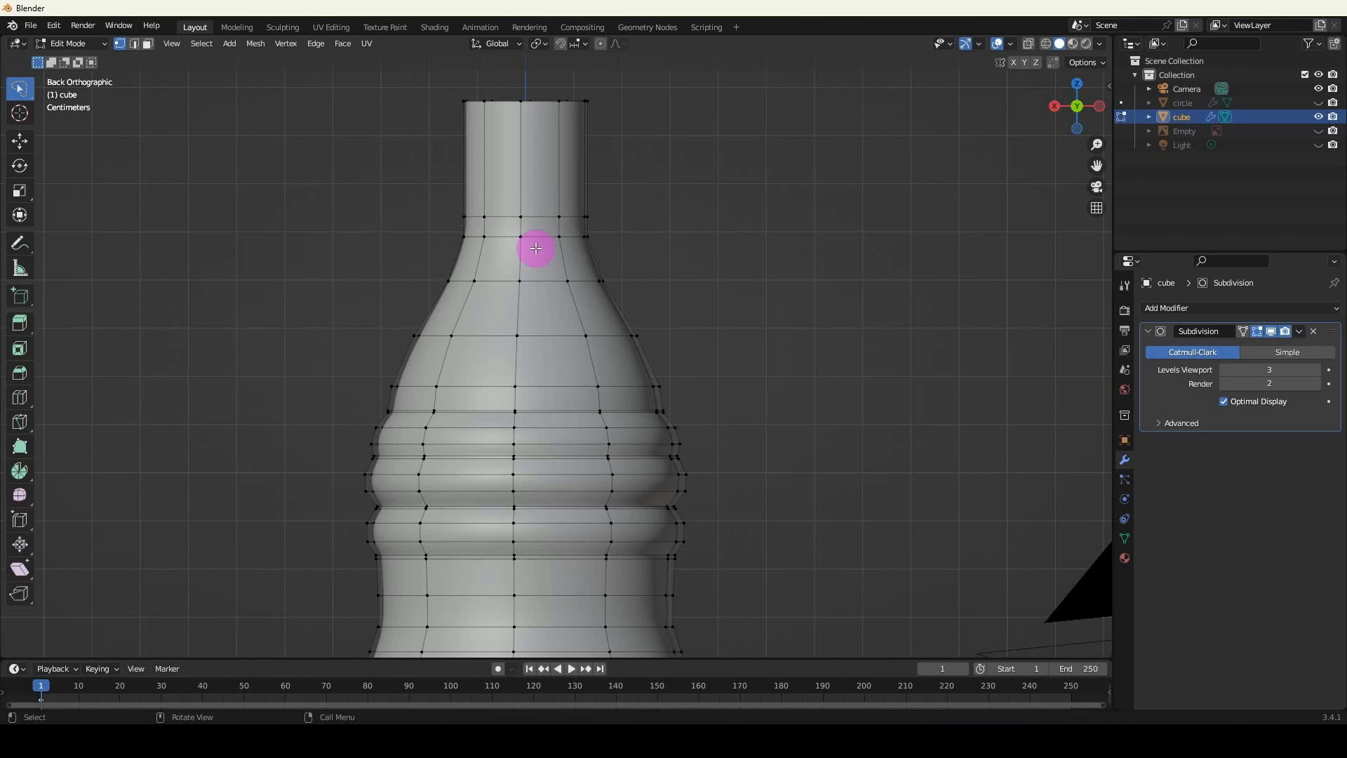
Select a vertical edge loop on the bottle's back, exclude its vertices on the underside, and mark it as a seam.
middle_drag(535, 246, 544, 153)
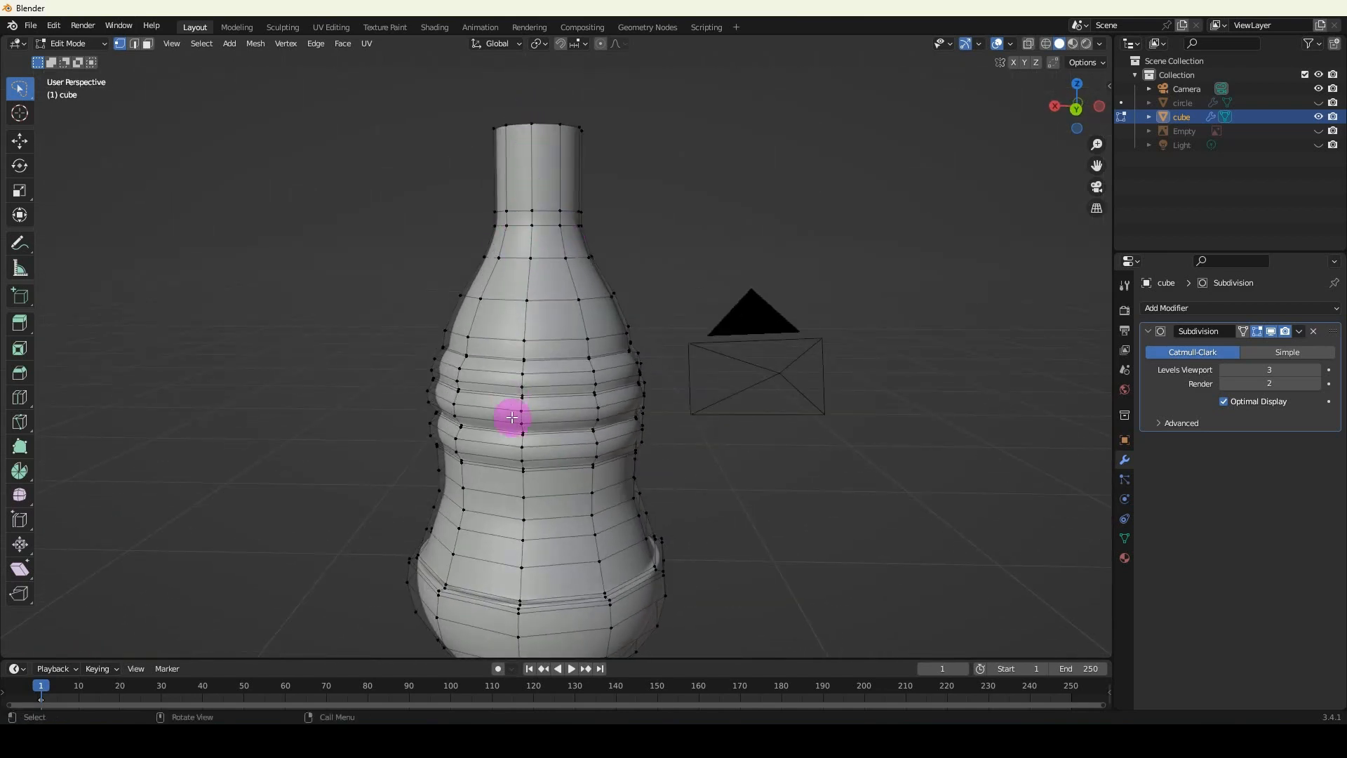
alt+click(526, 322)
middle_drag(526, 339, 480, 371)
shift+middle_drag(539, 541, 551, 339)
scroll(551, 340, up, 3)
shift+middle_drag(551, 415, 554, 371)
scroll(554, 372, up, 2)
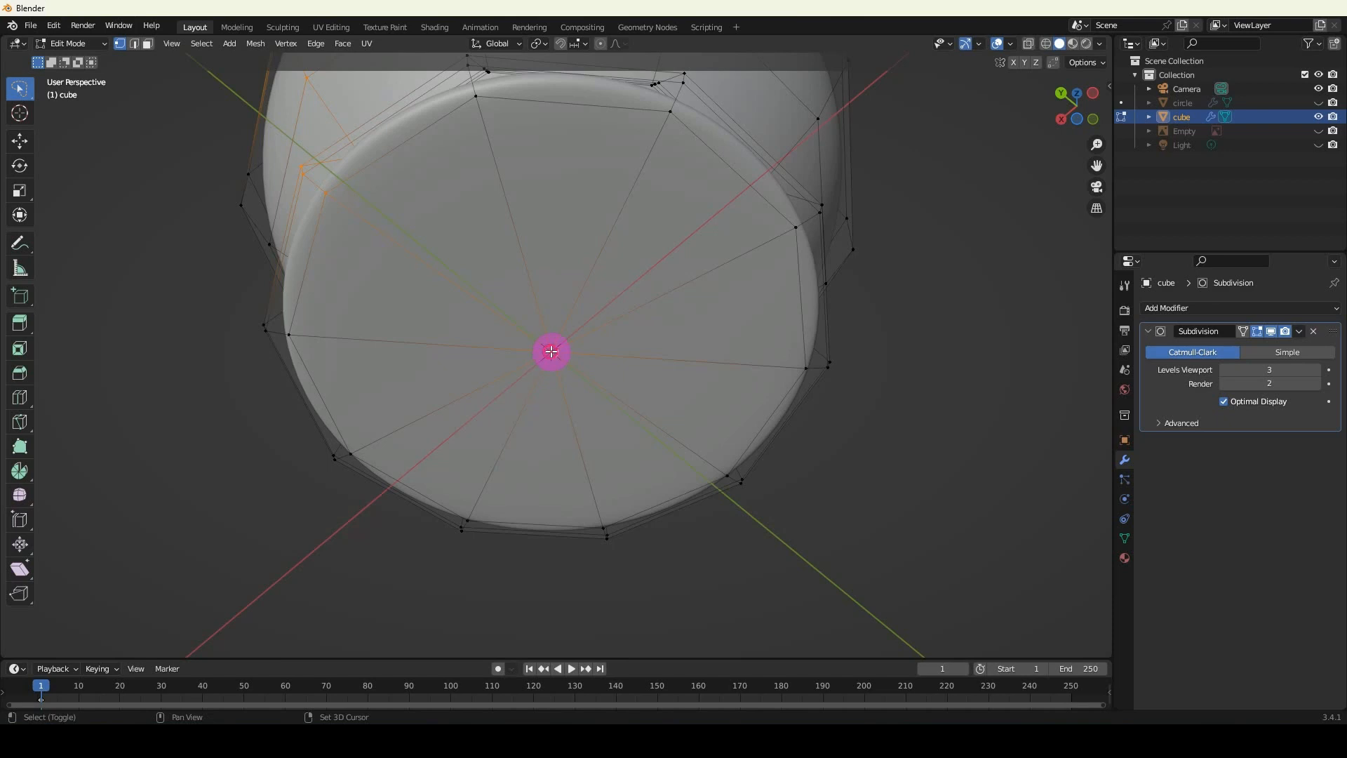
middle_drag(552, 352, 472, 379)
scroll(472, 381, up, 2)
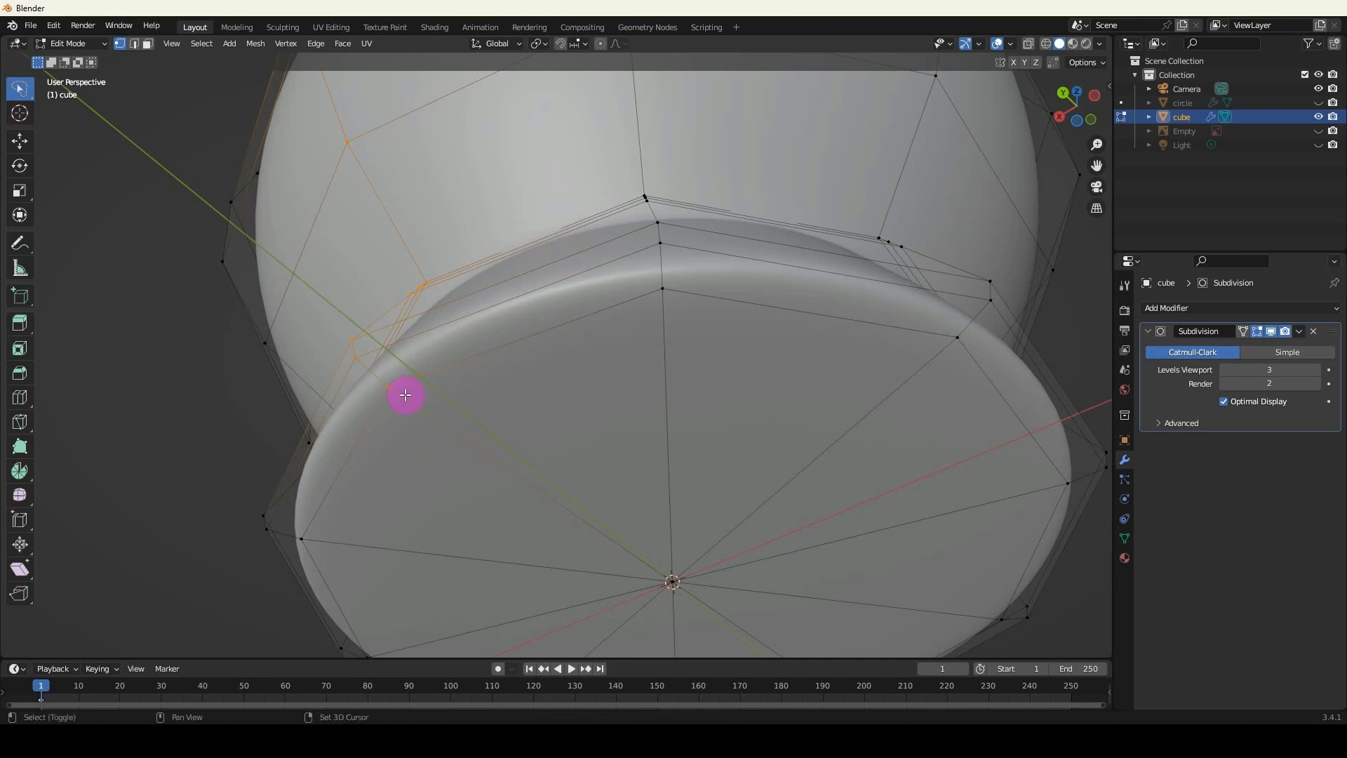
middle_drag(391, 389, 535, 435)
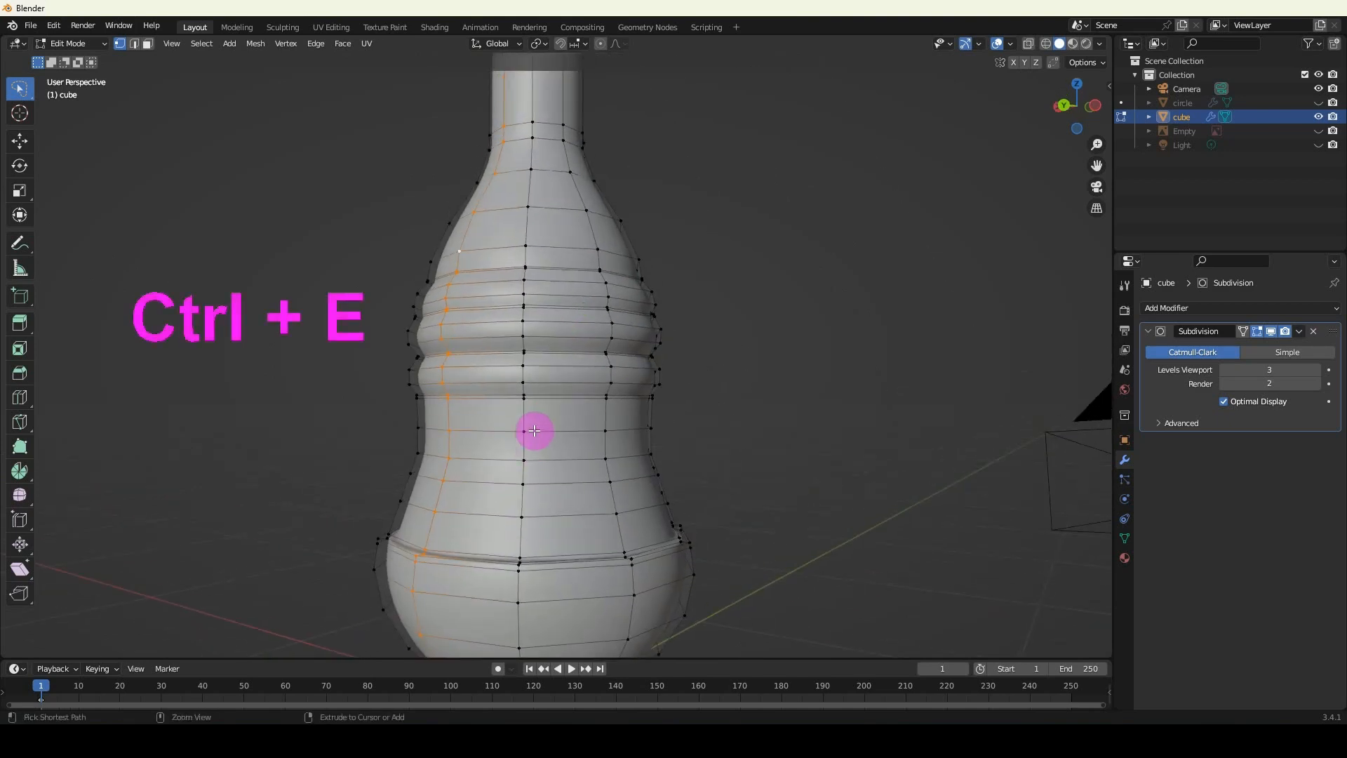
key(ctrl+e)
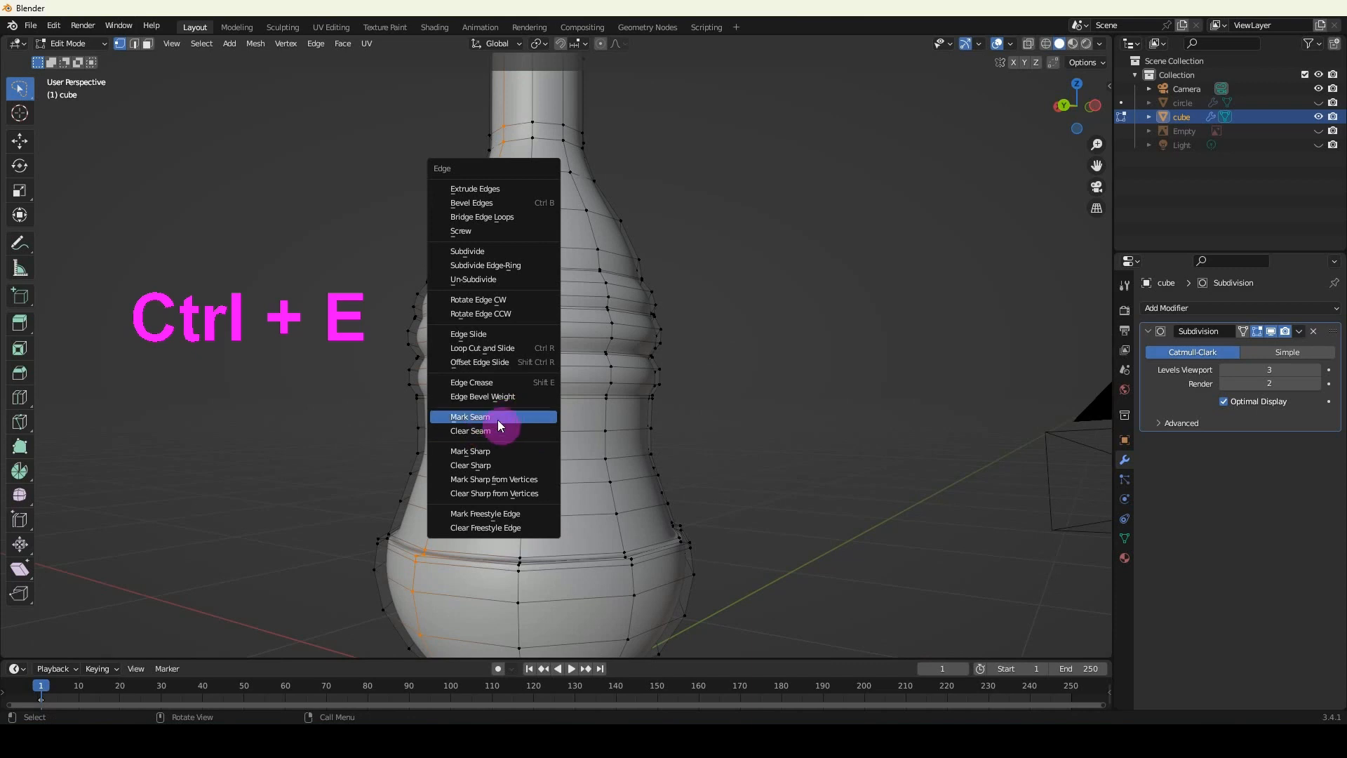
click(474, 417)
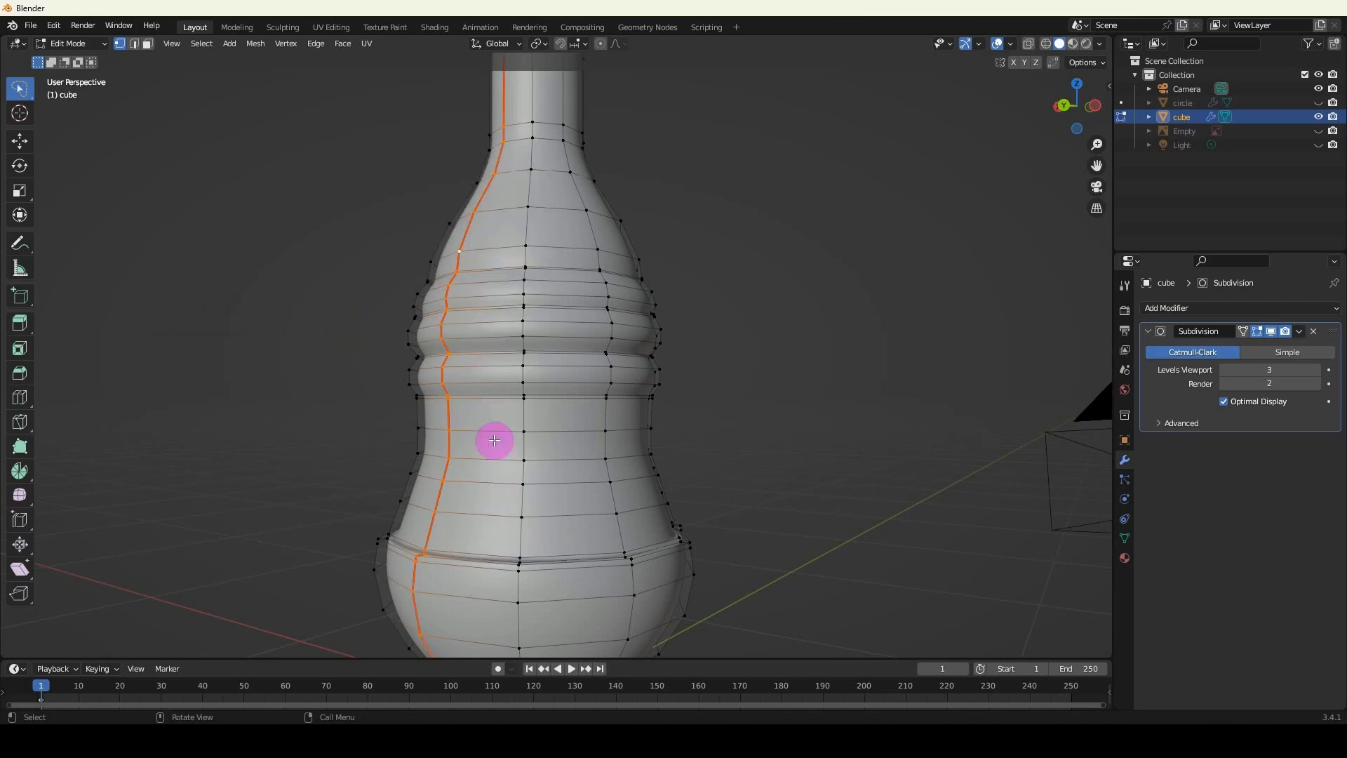
Mark the edge loop around the outer rim of the bottle's base as a seam, and return to the UV Editing workspace.
middle_drag(425, 551, 479, 422)
scroll(596, 467, up, 3)
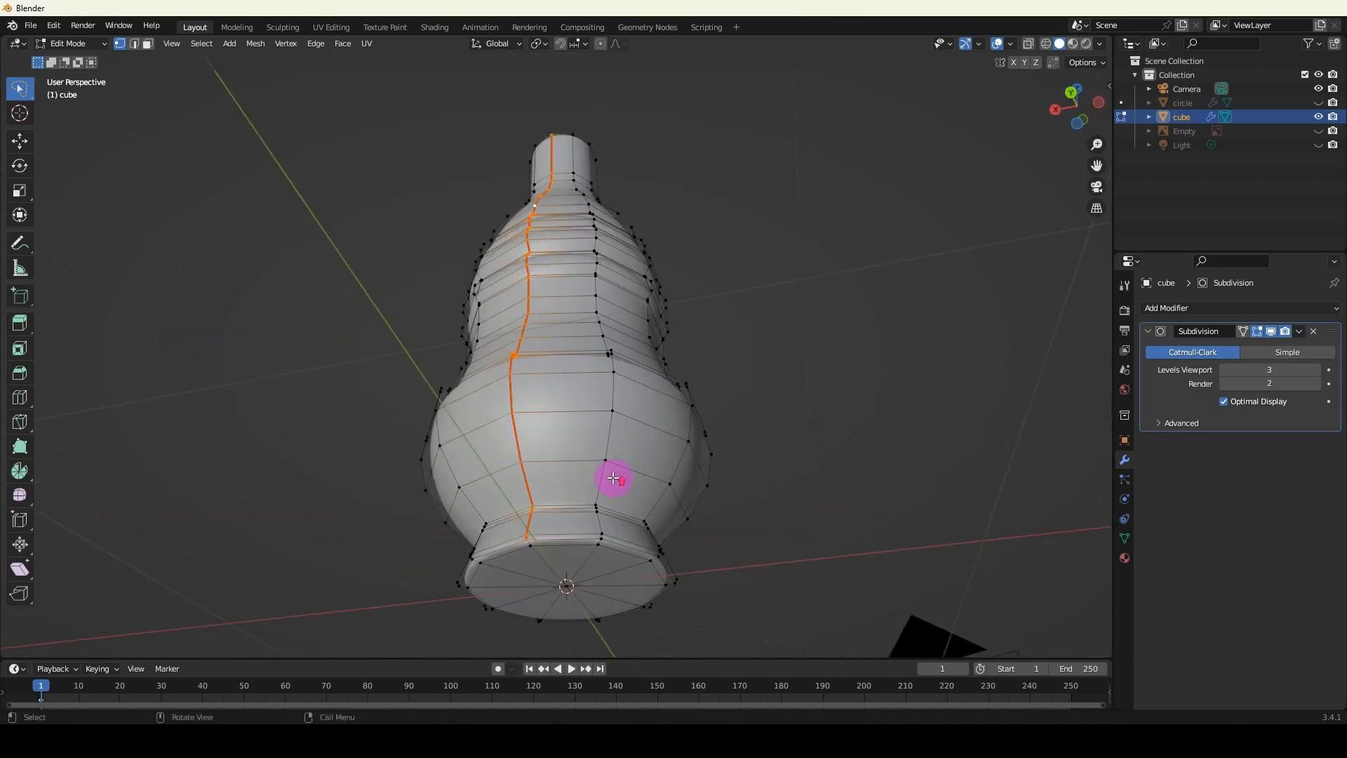
shift+middle_drag(618, 537, 559, 379)
scroll(554, 377, up, 3)
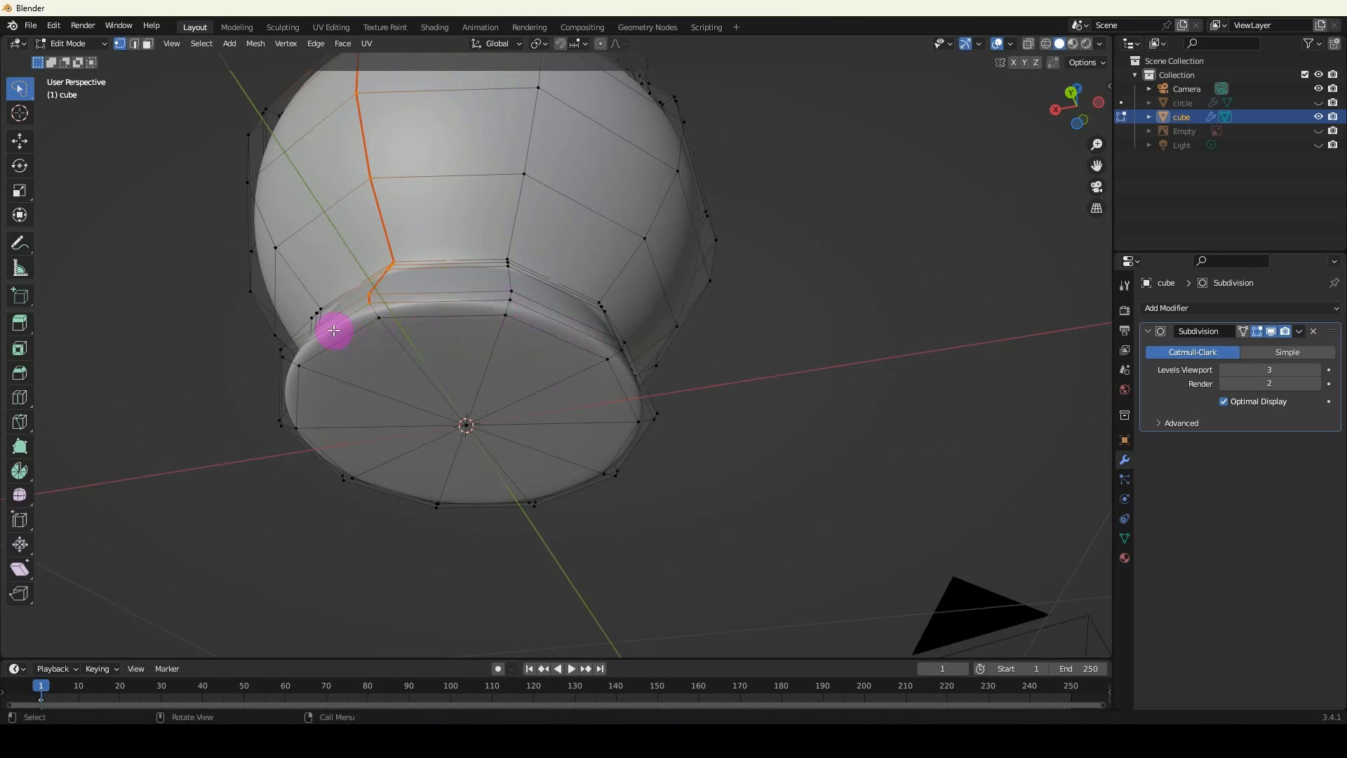
scroll(344, 331, up, 4)
click(220, 324)
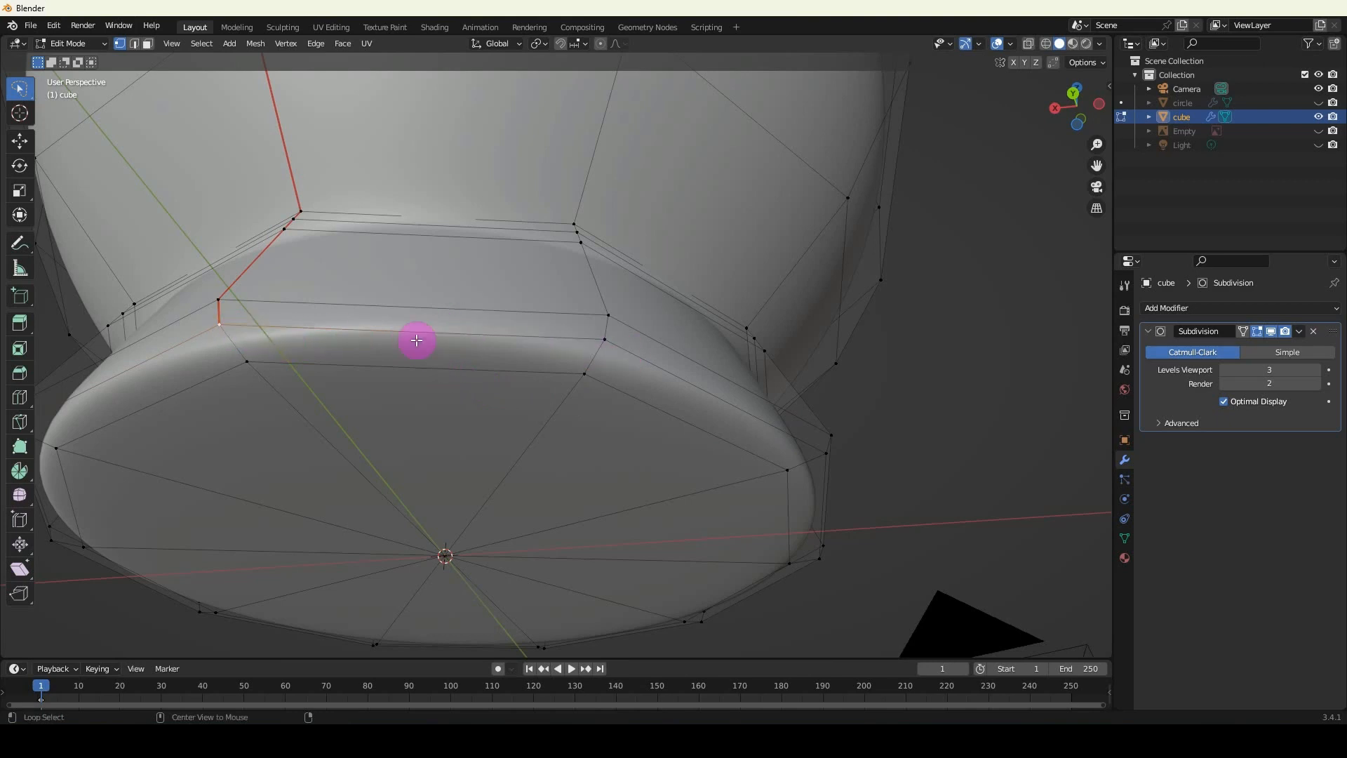
alt+click(453, 361)
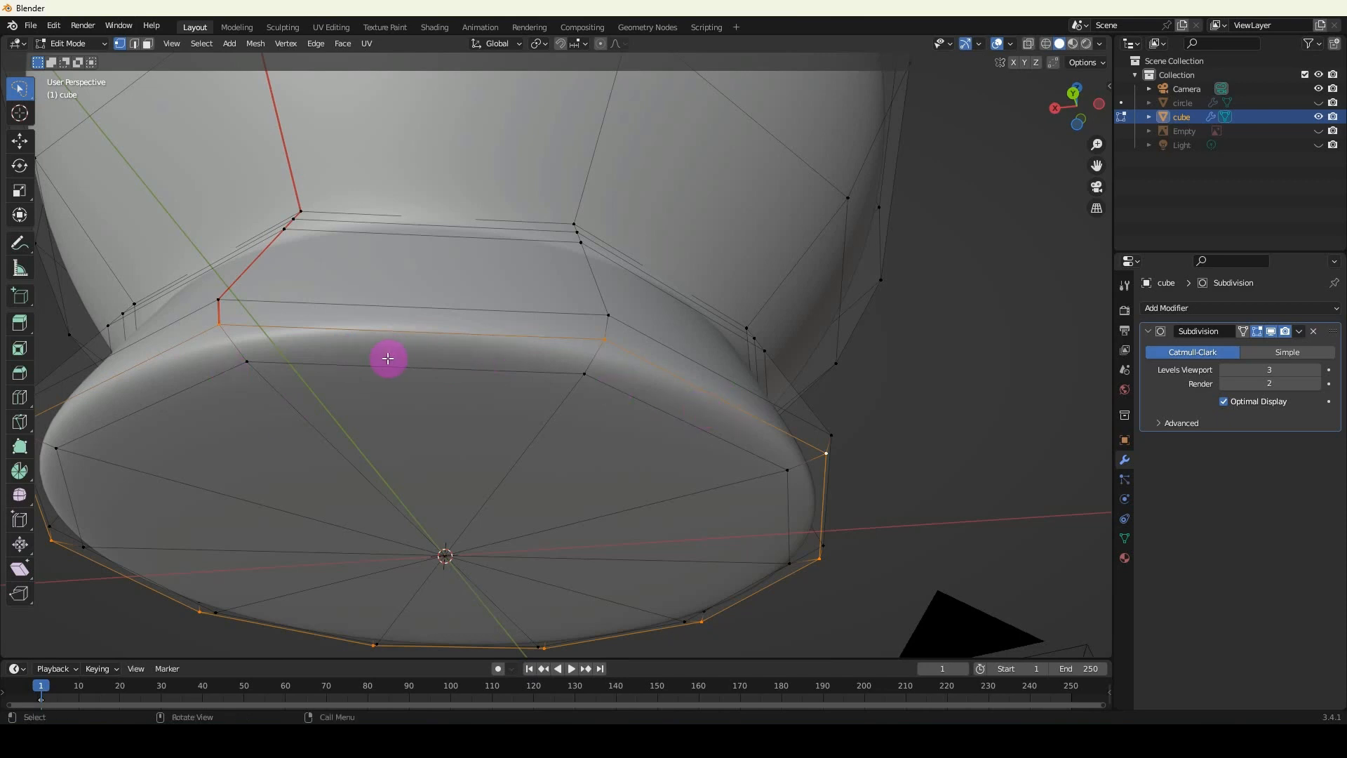
scroll(388, 357, down, 4)
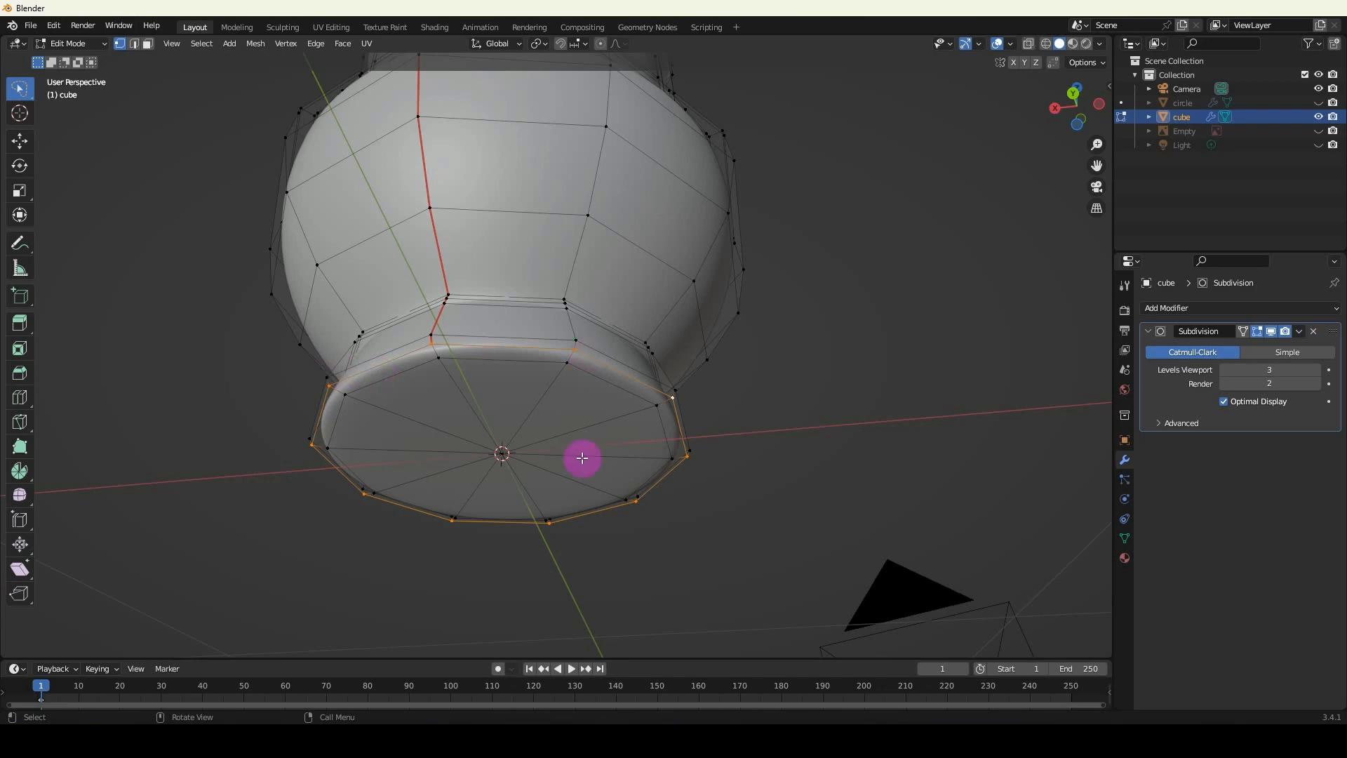
middle_drag(577, 437, 505, 436)
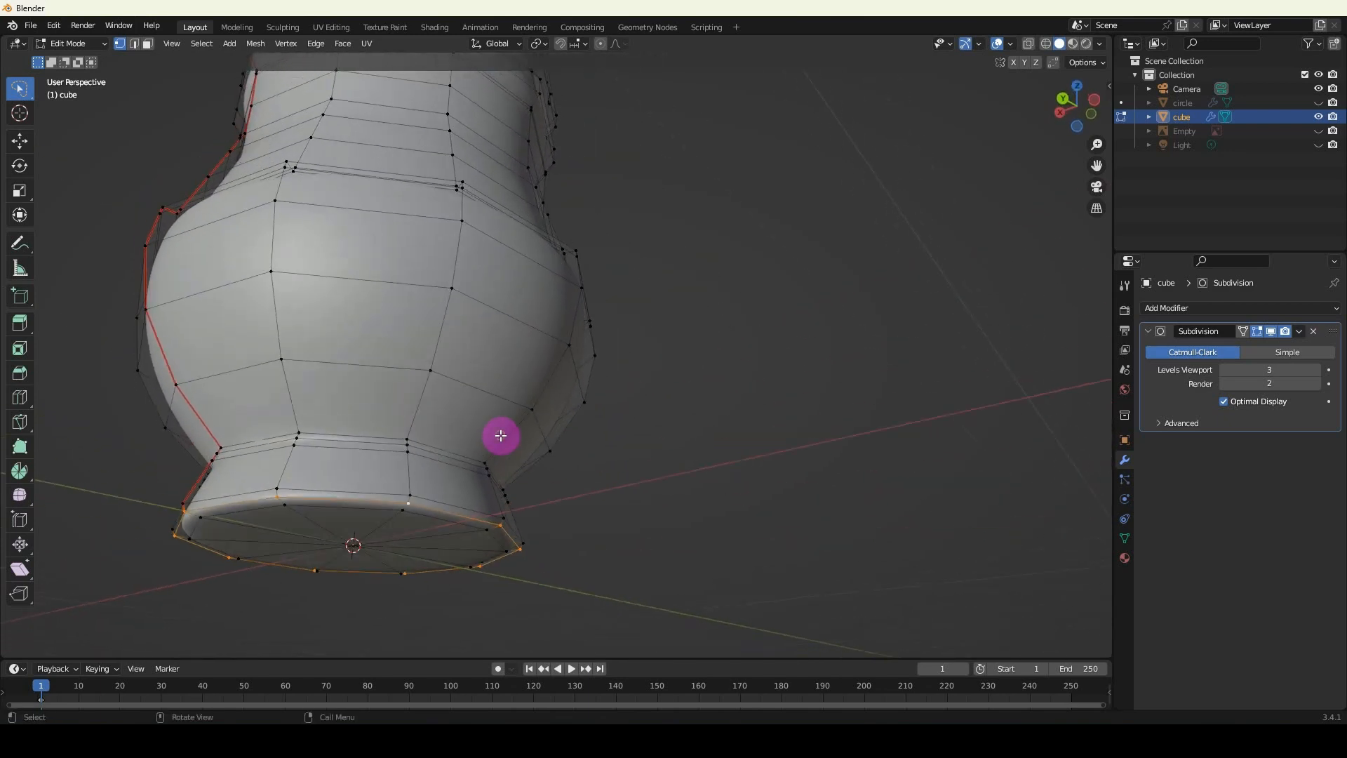
key(ctrl+e)
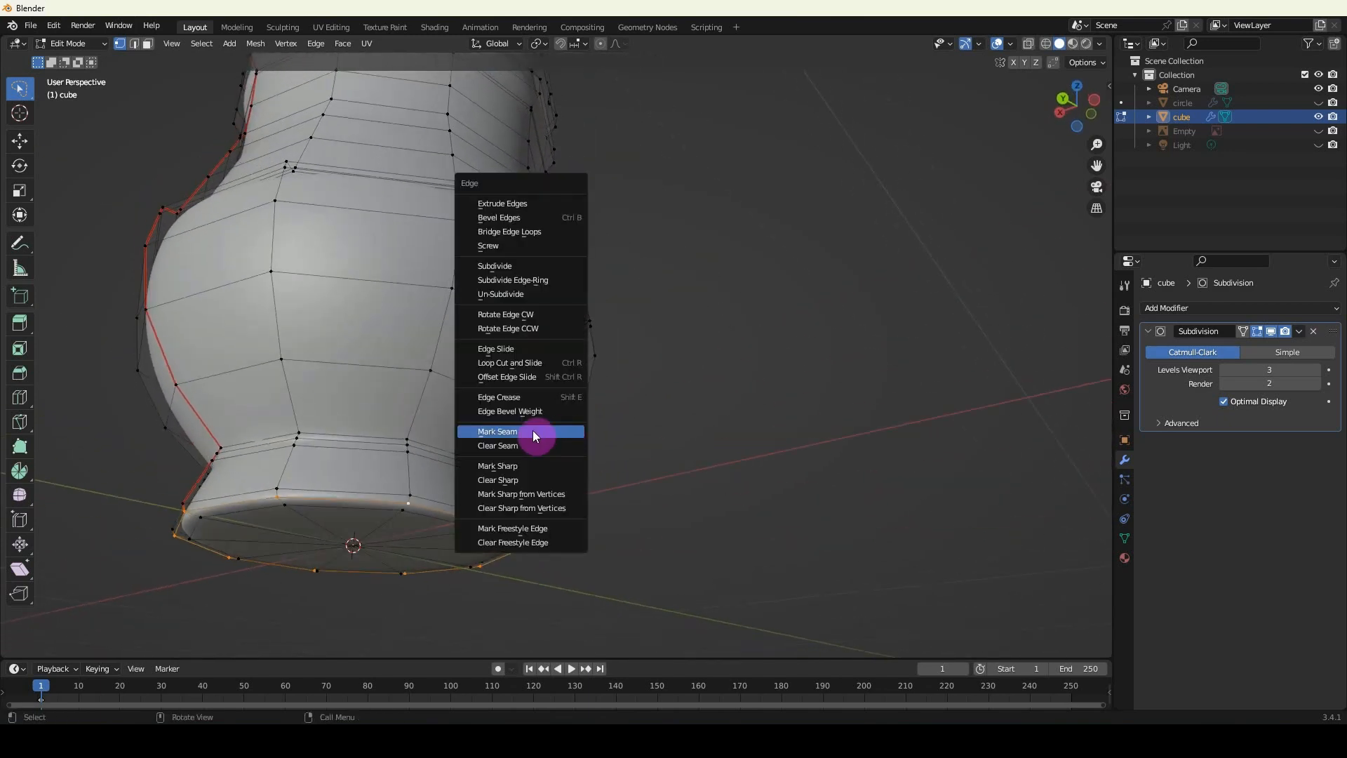
click(533, 431)
middle_drag(514, 445, 395, 421)
click(329, 27)
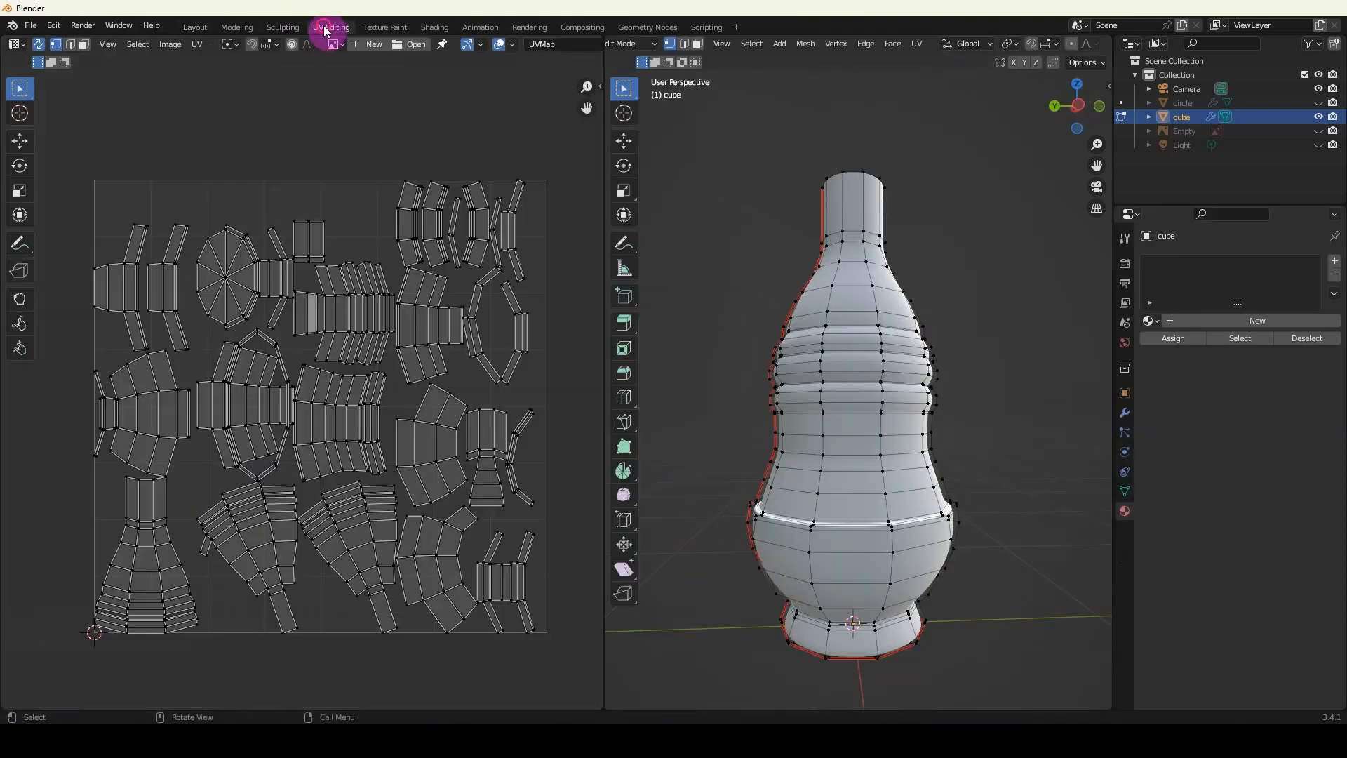
Select the whole bottle body mesh, unwrap it along its marked seams with Unwrap, and clear the selection.
key(a)
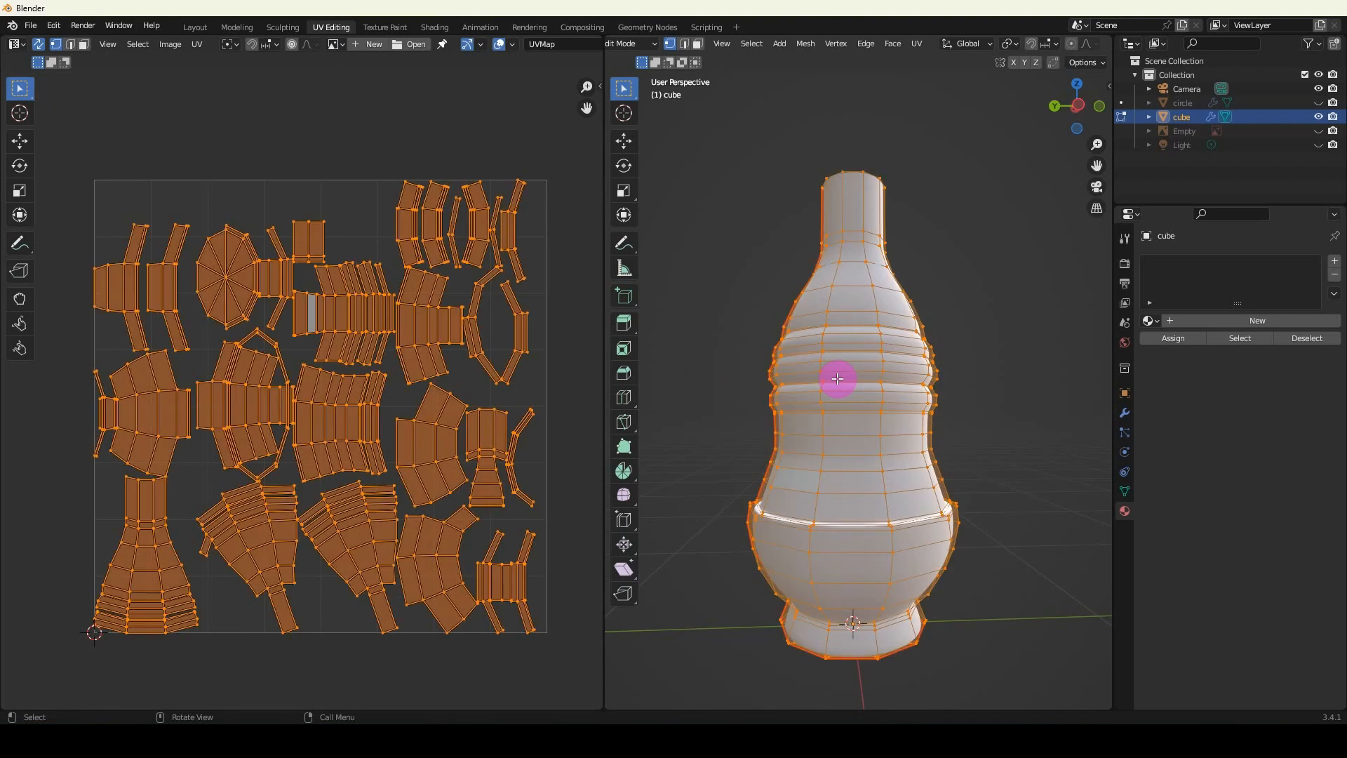
key(u)
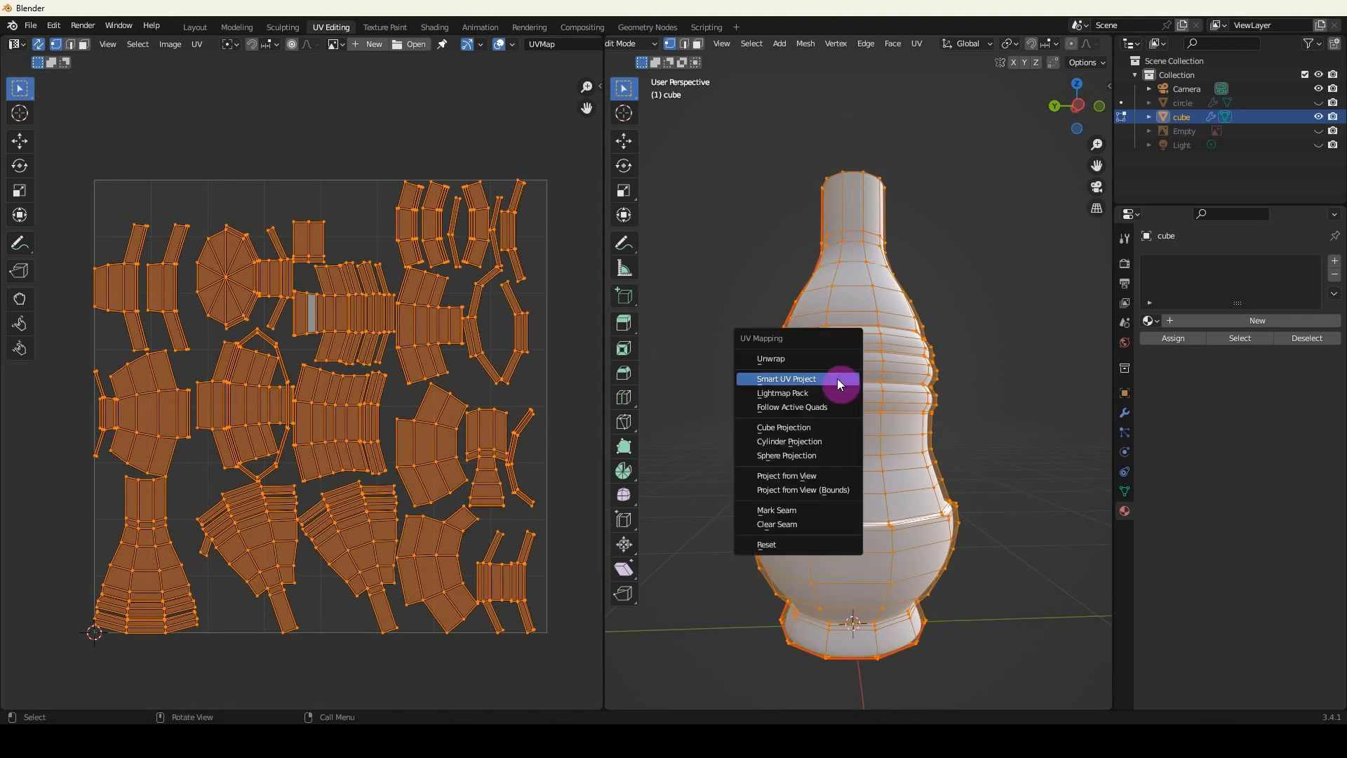
click(773, 359)
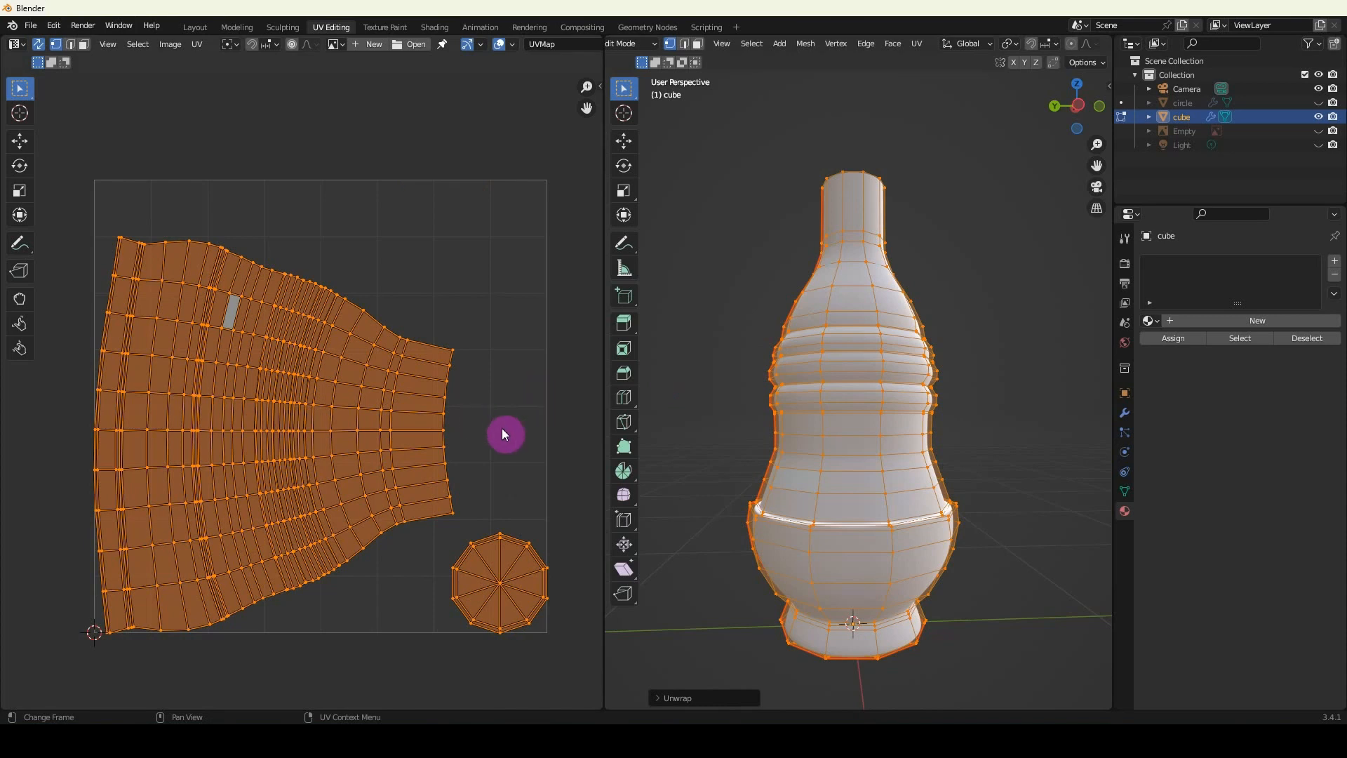
click(474, 419)
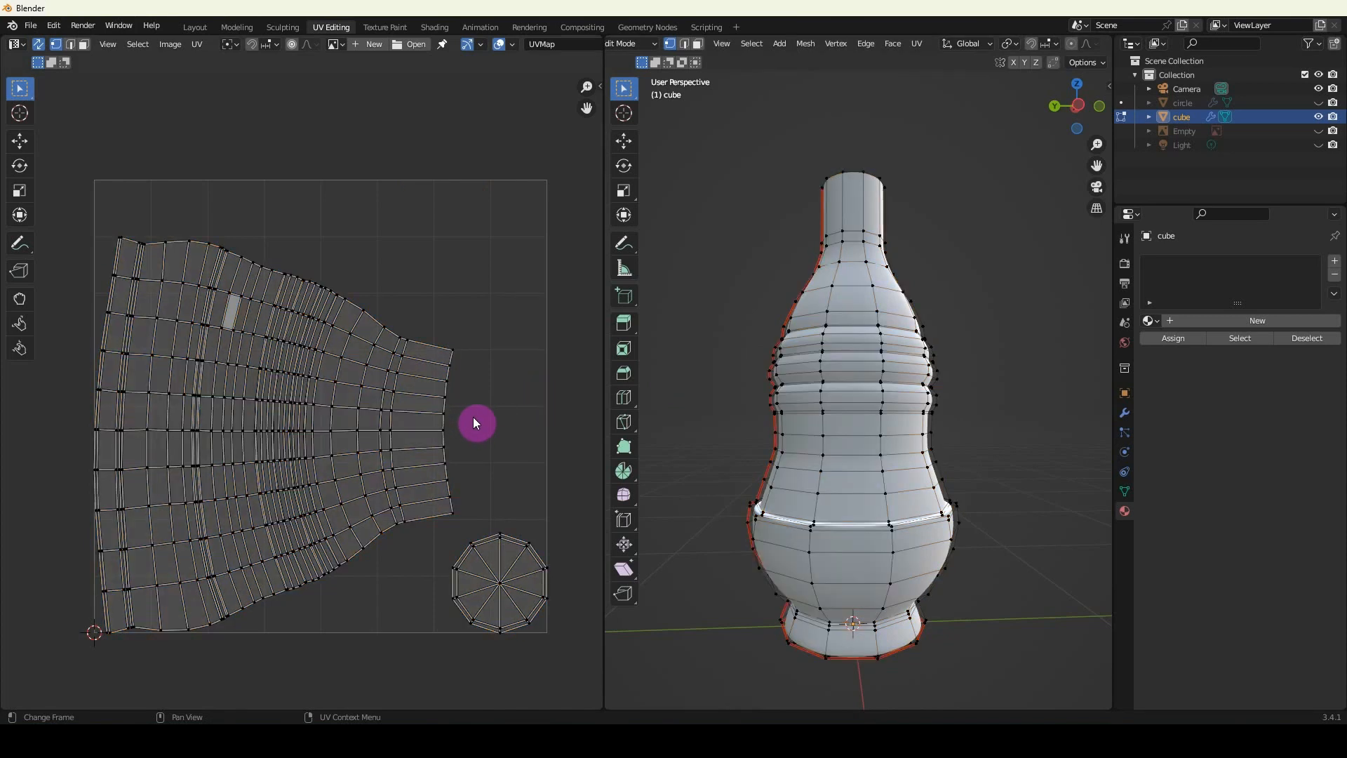
Select the two vertices forming the upper edge of a quad near the middle of the bottle body's UV island.
middle_drag(408, 448, 431, 383)
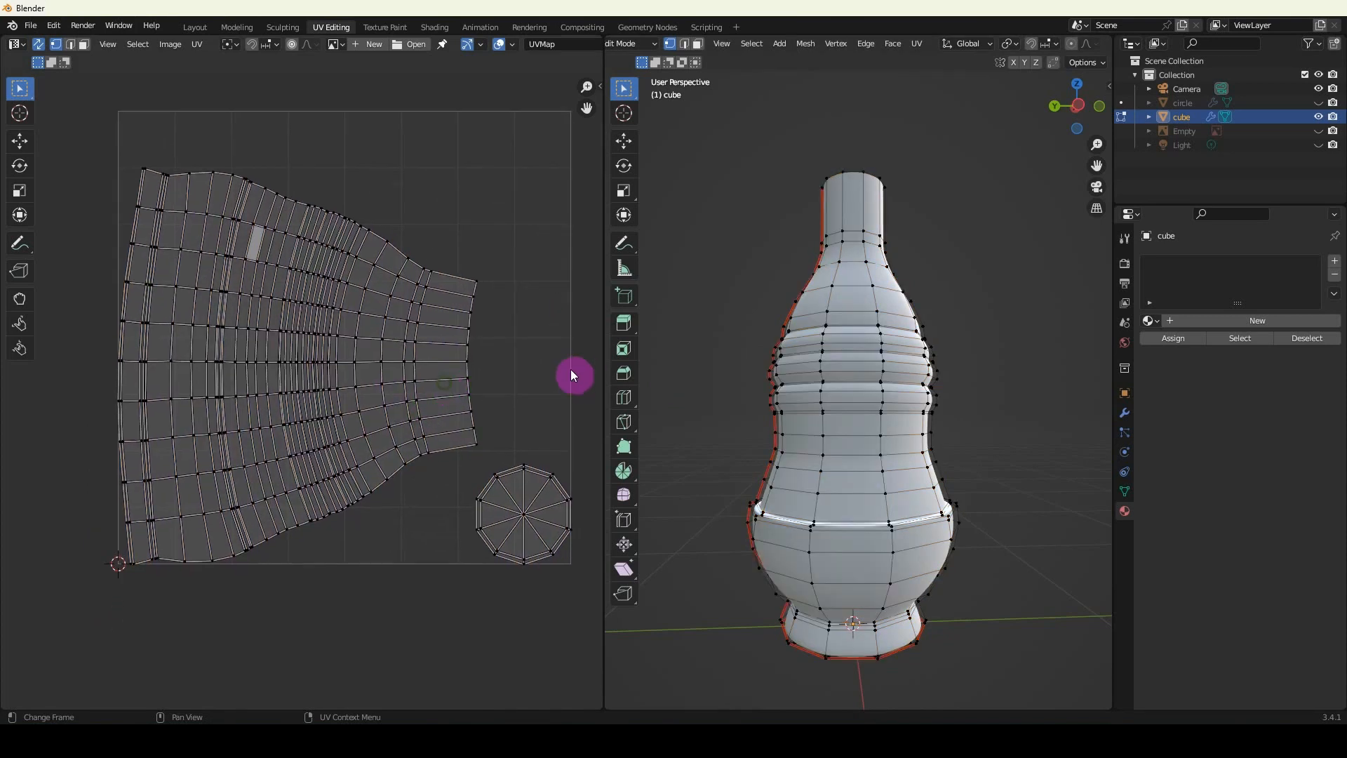
scroll(296, 398, up, 1)
scroll(216, 375, up, 1)
middle_drag(216, 376, 306, 426)
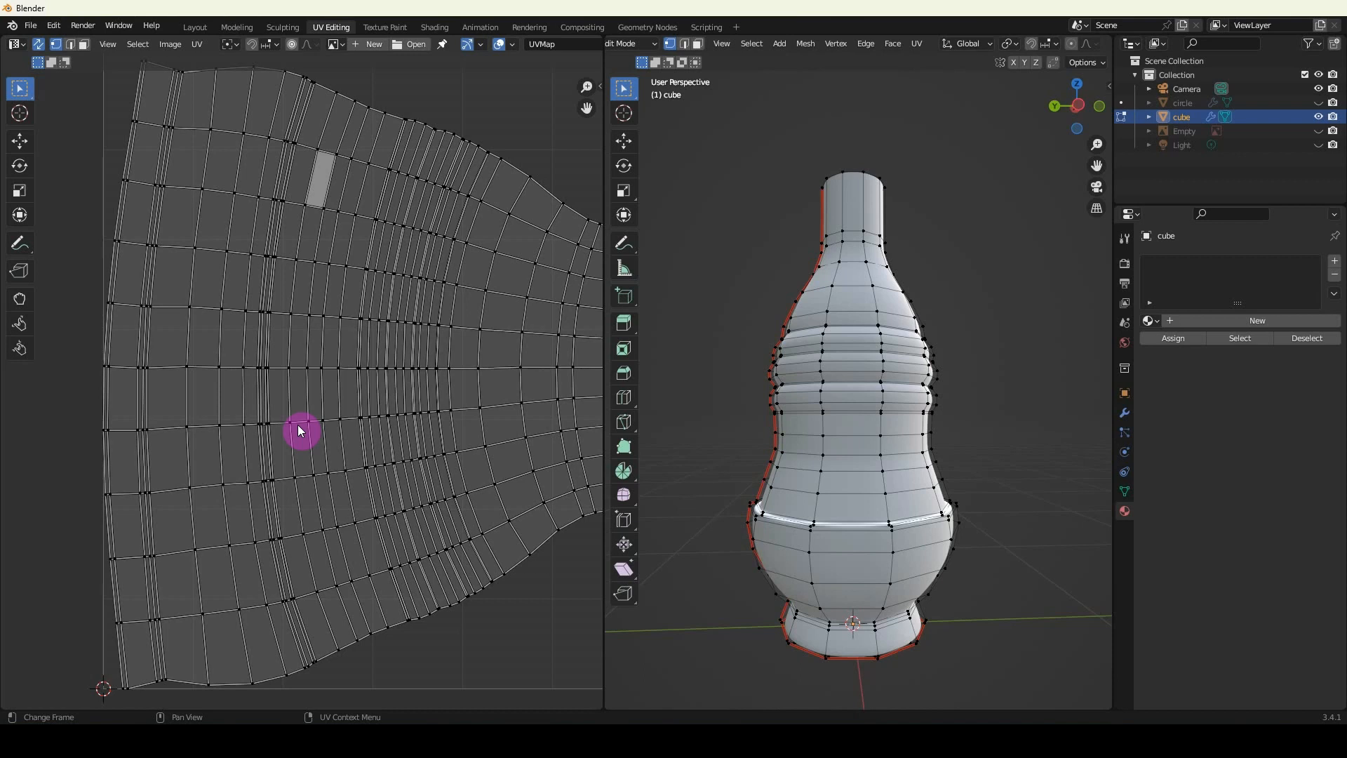
scroll(300, 431, down, 2)
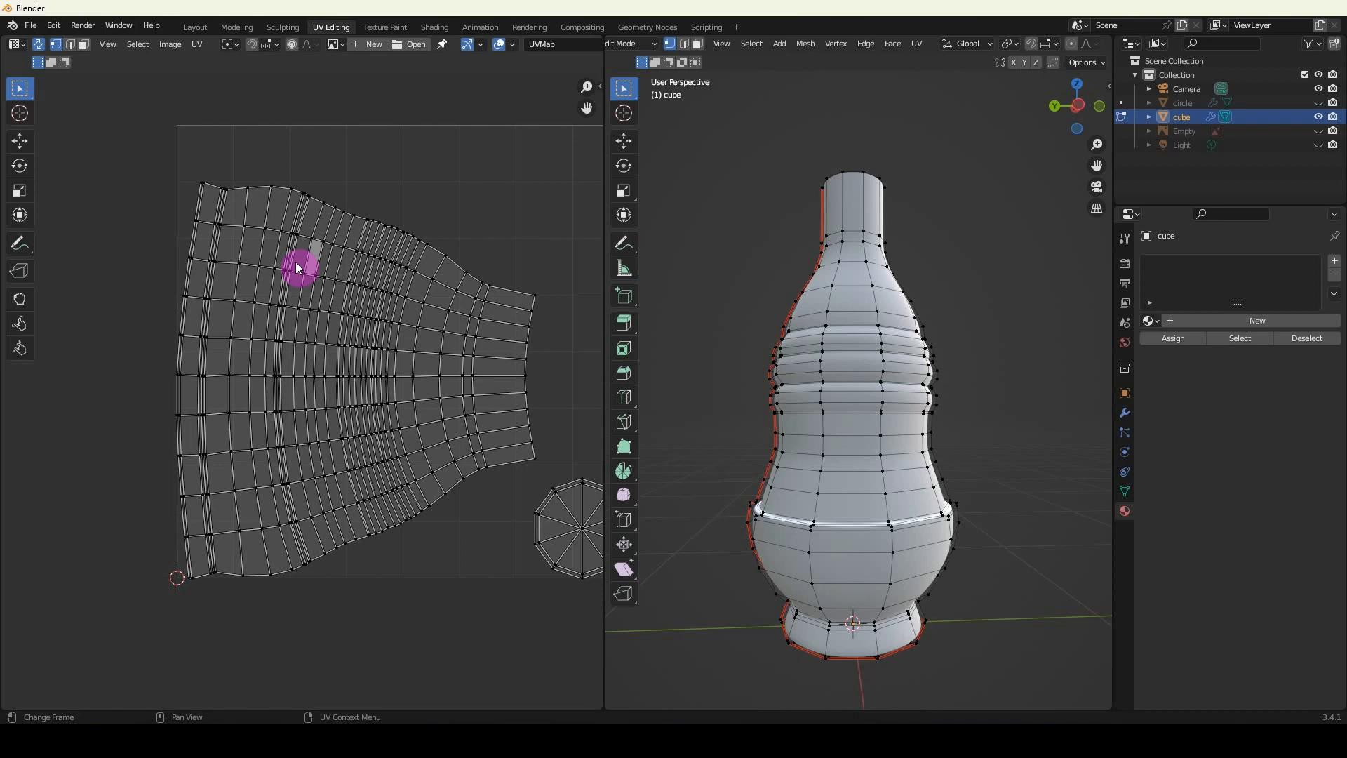
scroll(296, 263, up, 1)
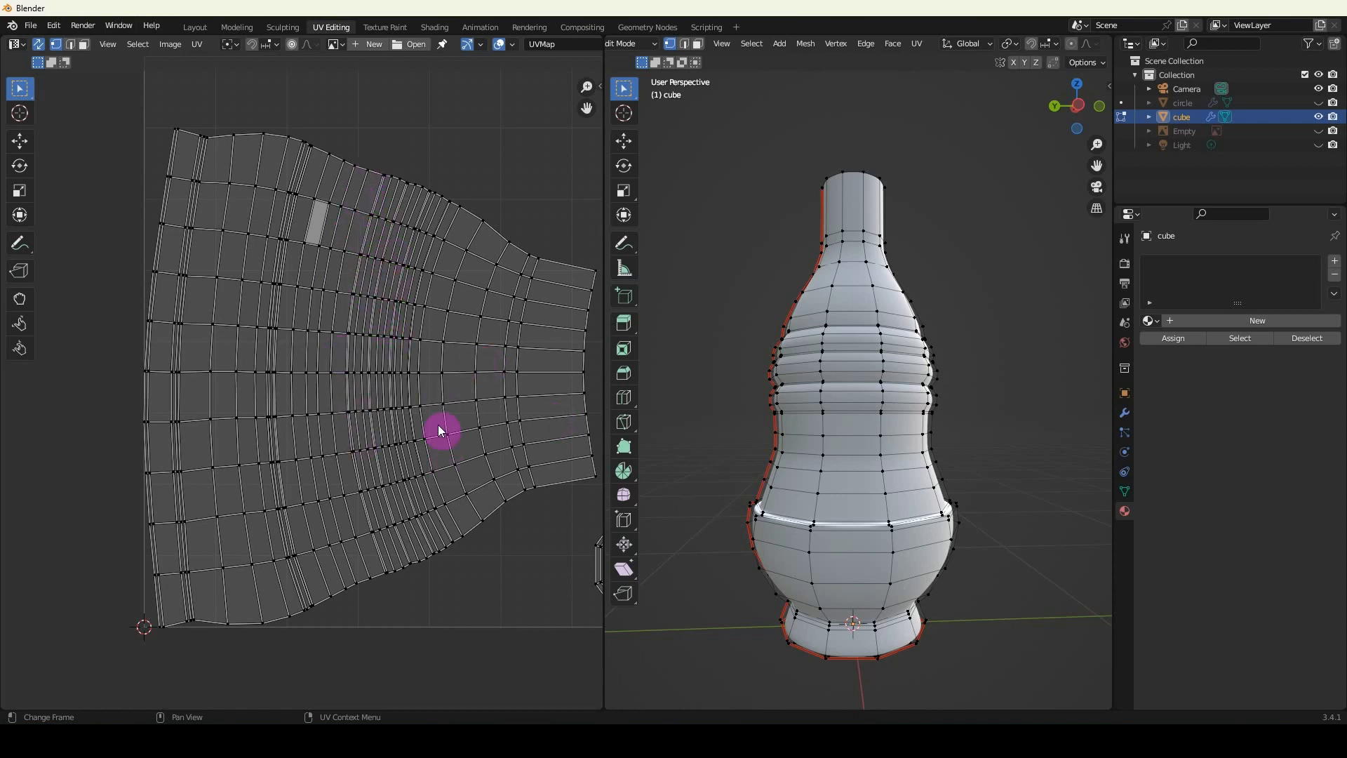
click(338, 390)
scroll(339, 414, up, 6)
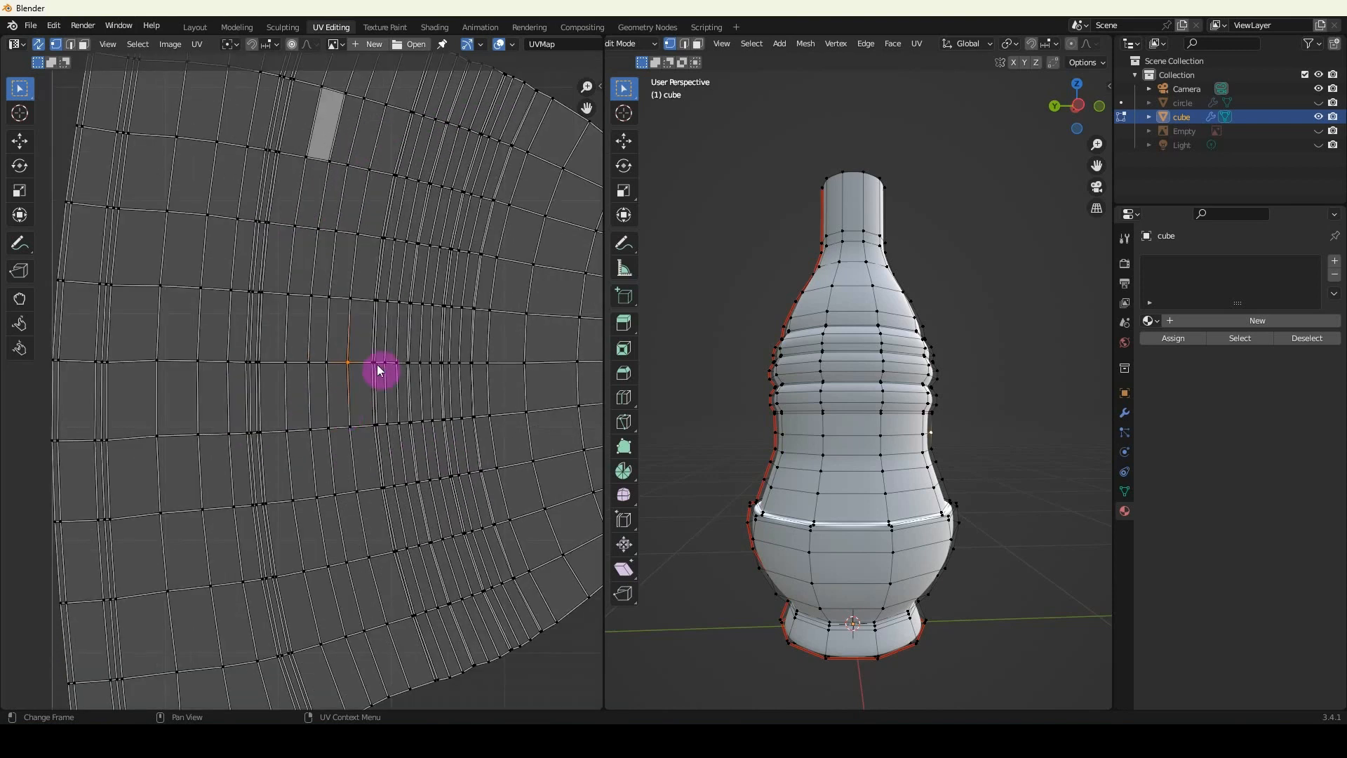
scroll(394, 380, up, 1)
shift+middle_drag(394, 380, 374, 356)
scroll(330, 373, up, 2)
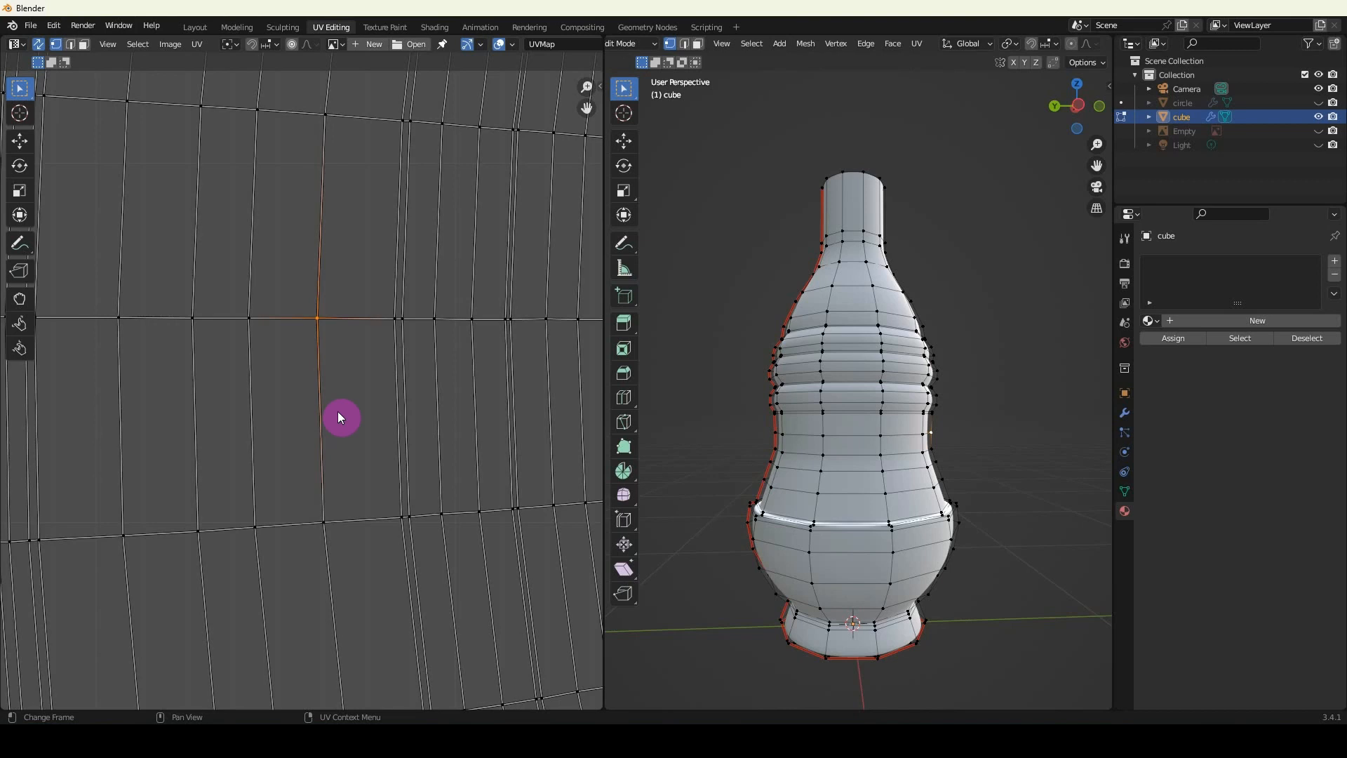
shift+click(393, 321)
key(s)
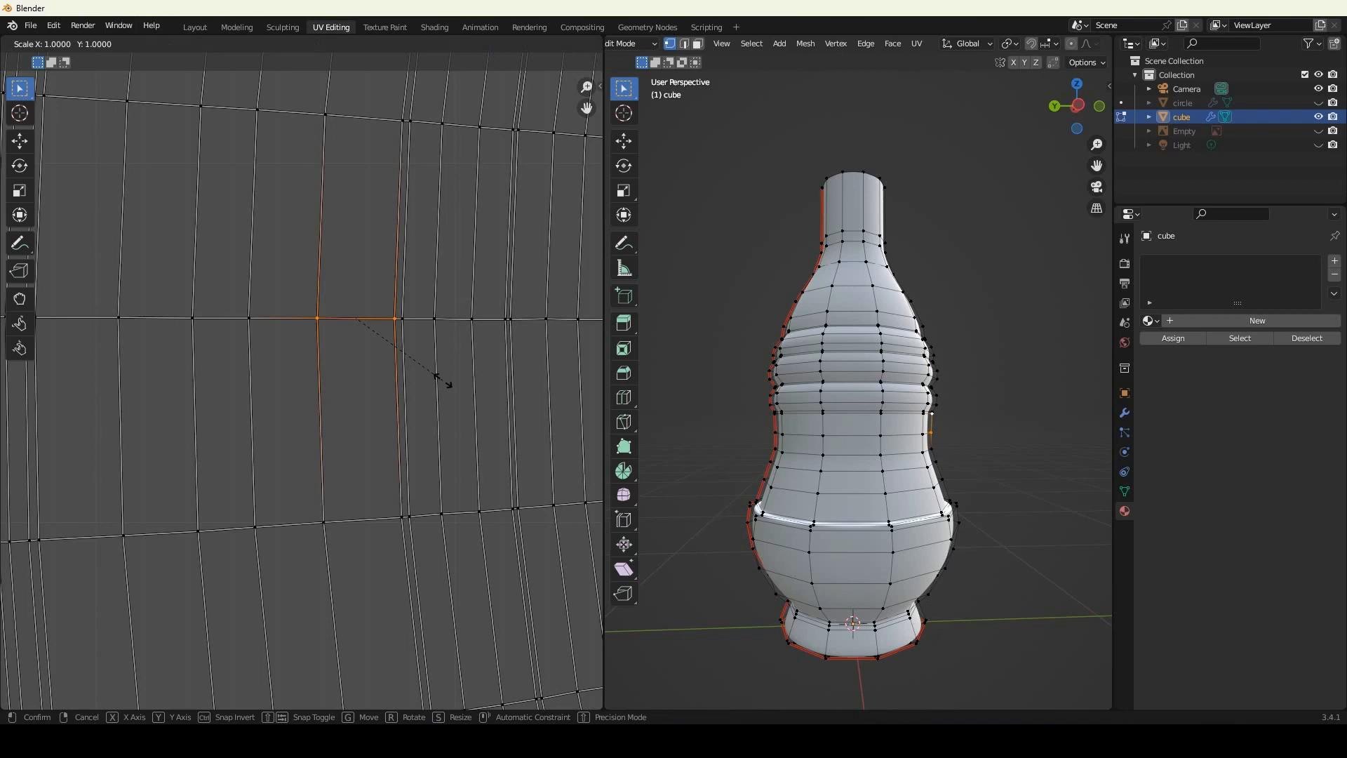
text(x)
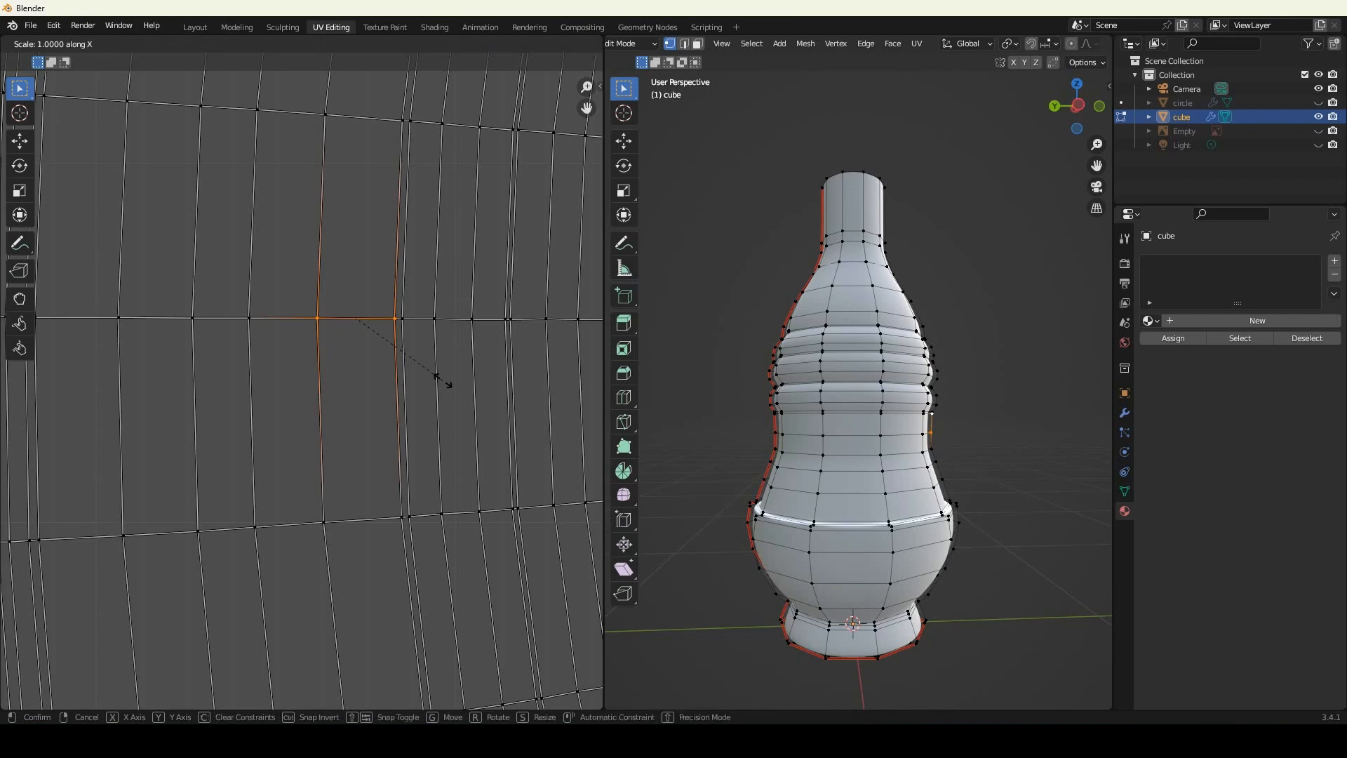
text(0)
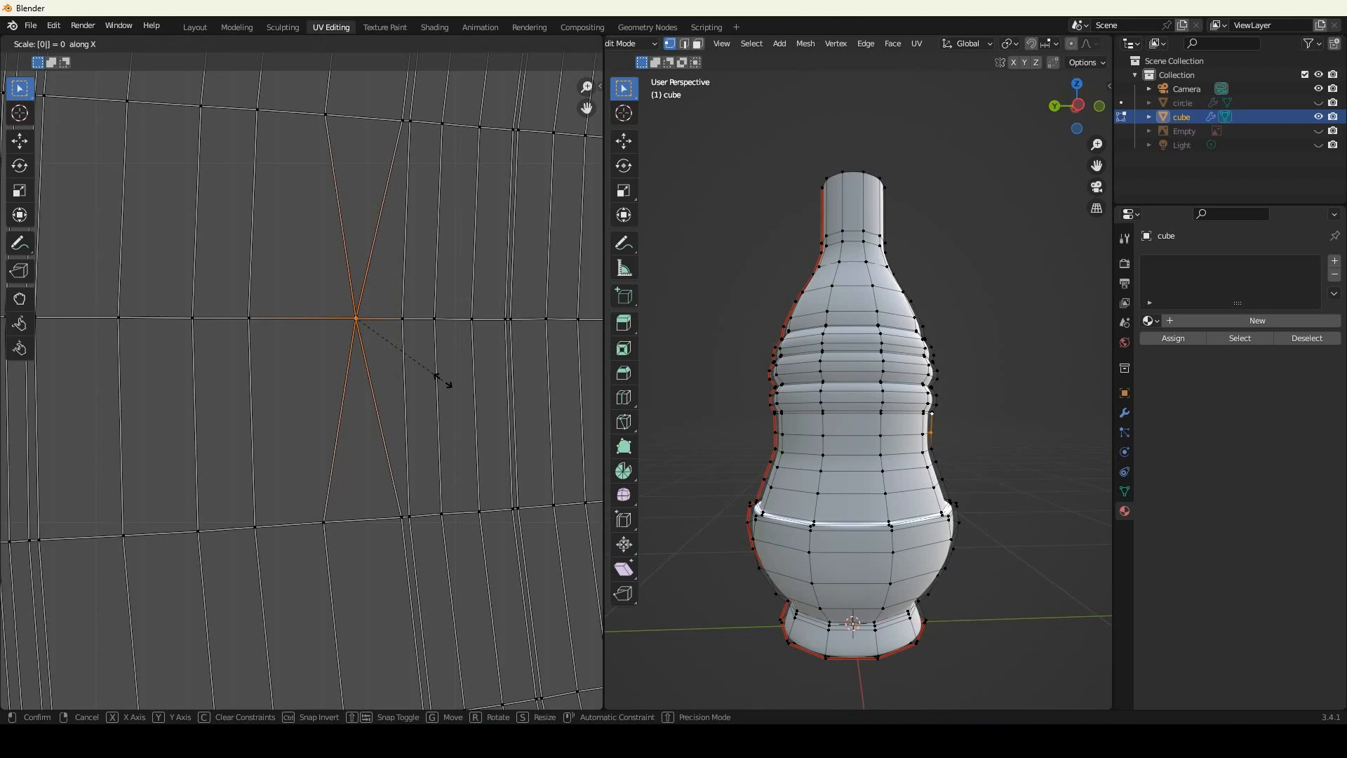
right_click(446, 384)
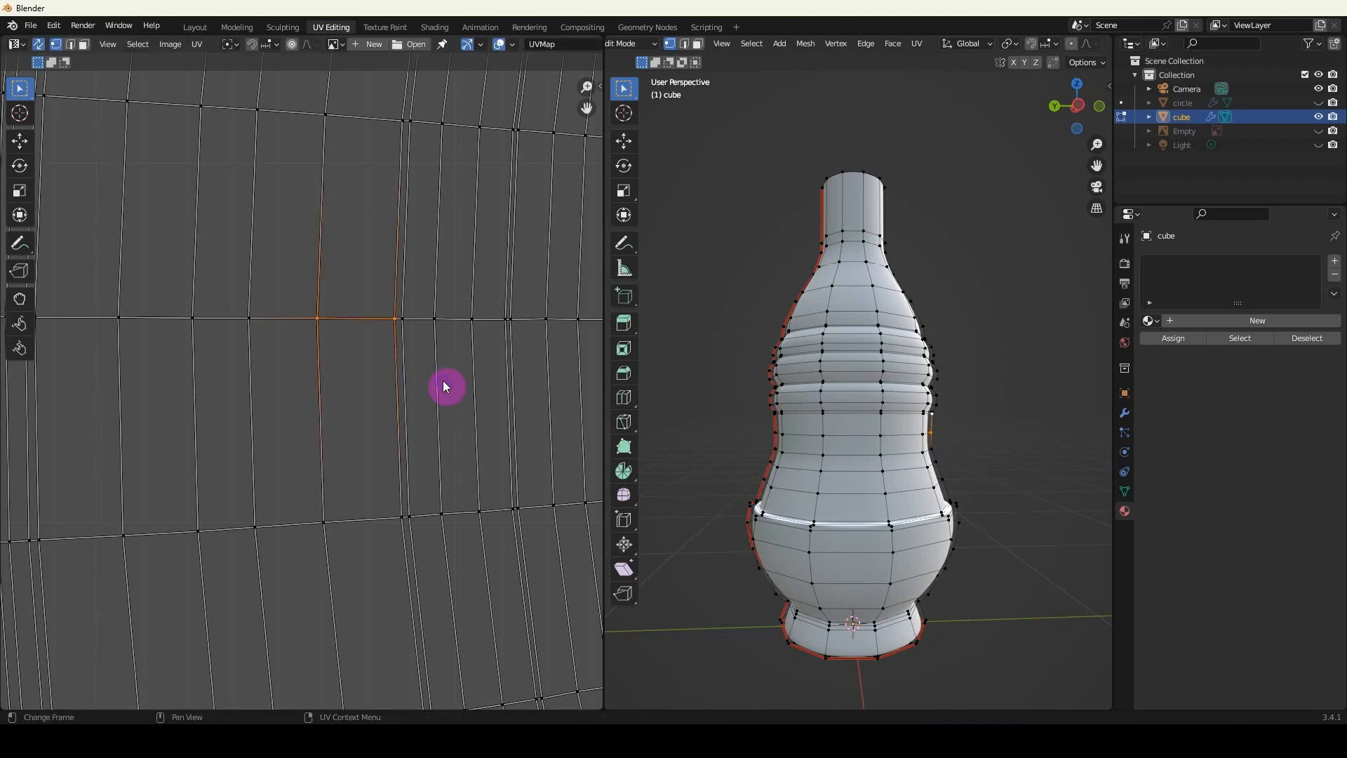
Make the quad's selected upper edge perfectly horizontal by scaling its two UV vertices to 0 along Y.
key(s)
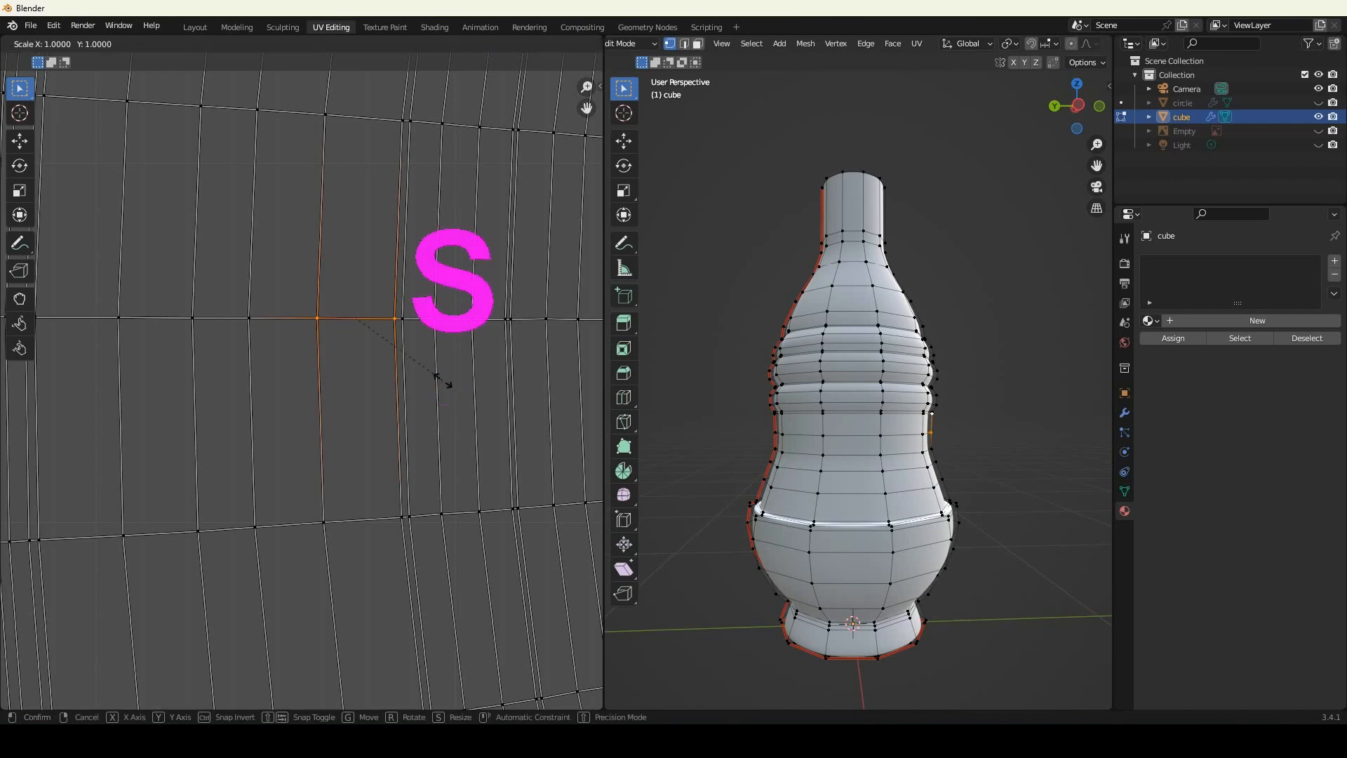
key(y)
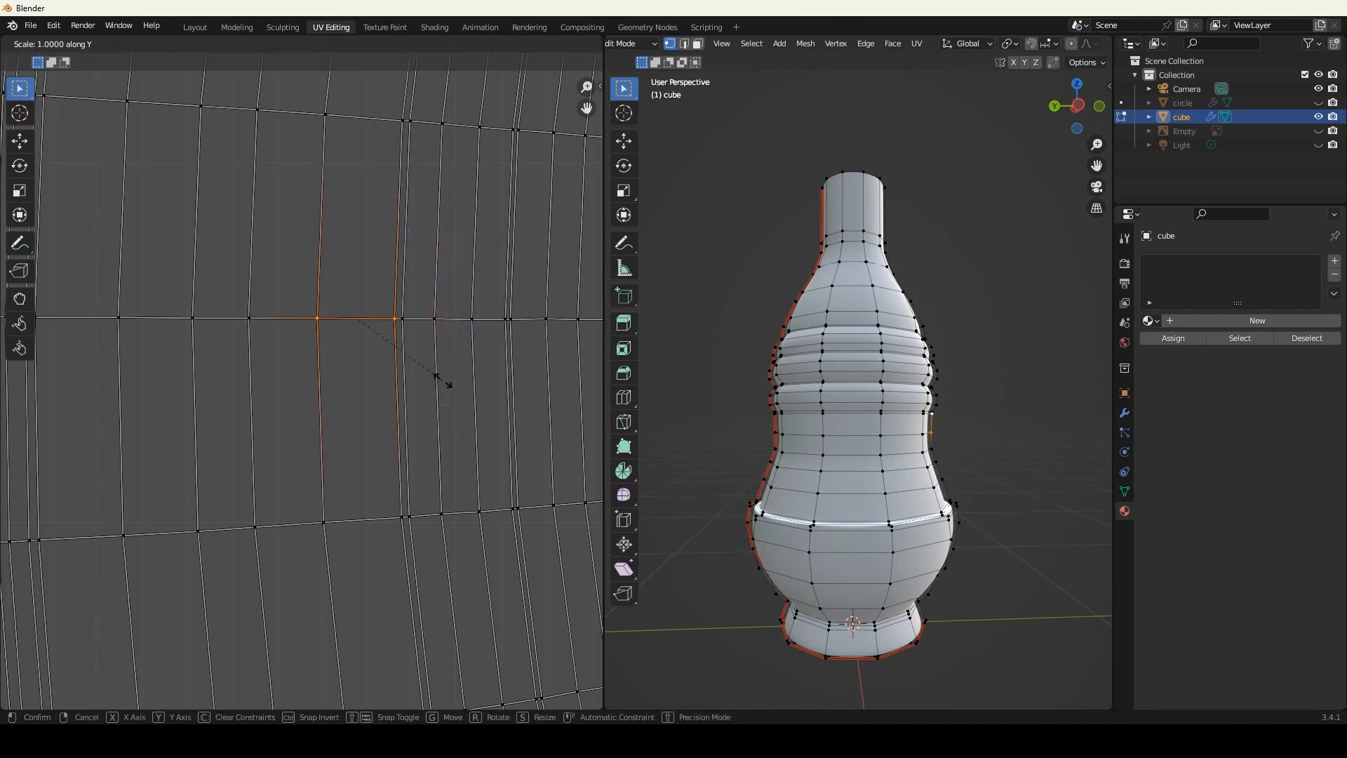
key(0)
click(446, 384)
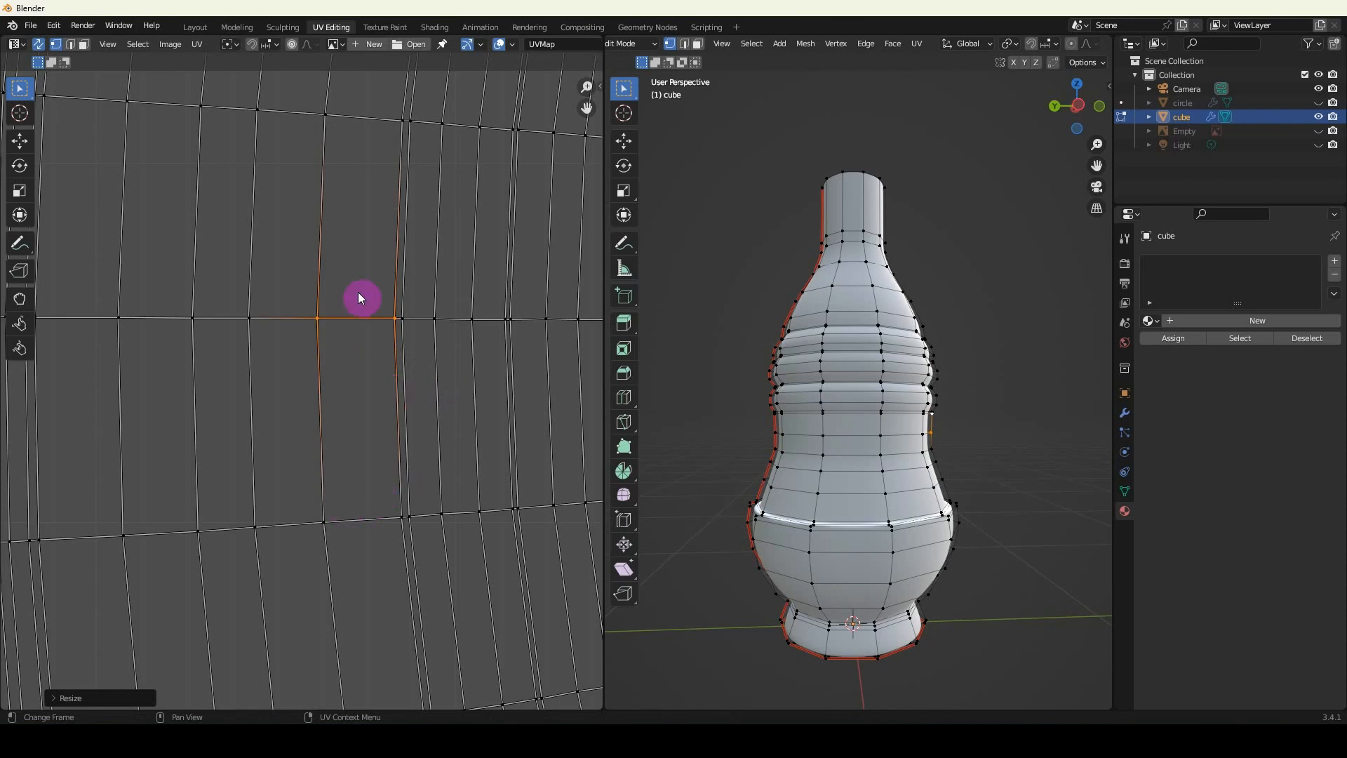
Select the two vertices of the same quad's lower edge and scale them to 0 along Y.
click(328, 524)
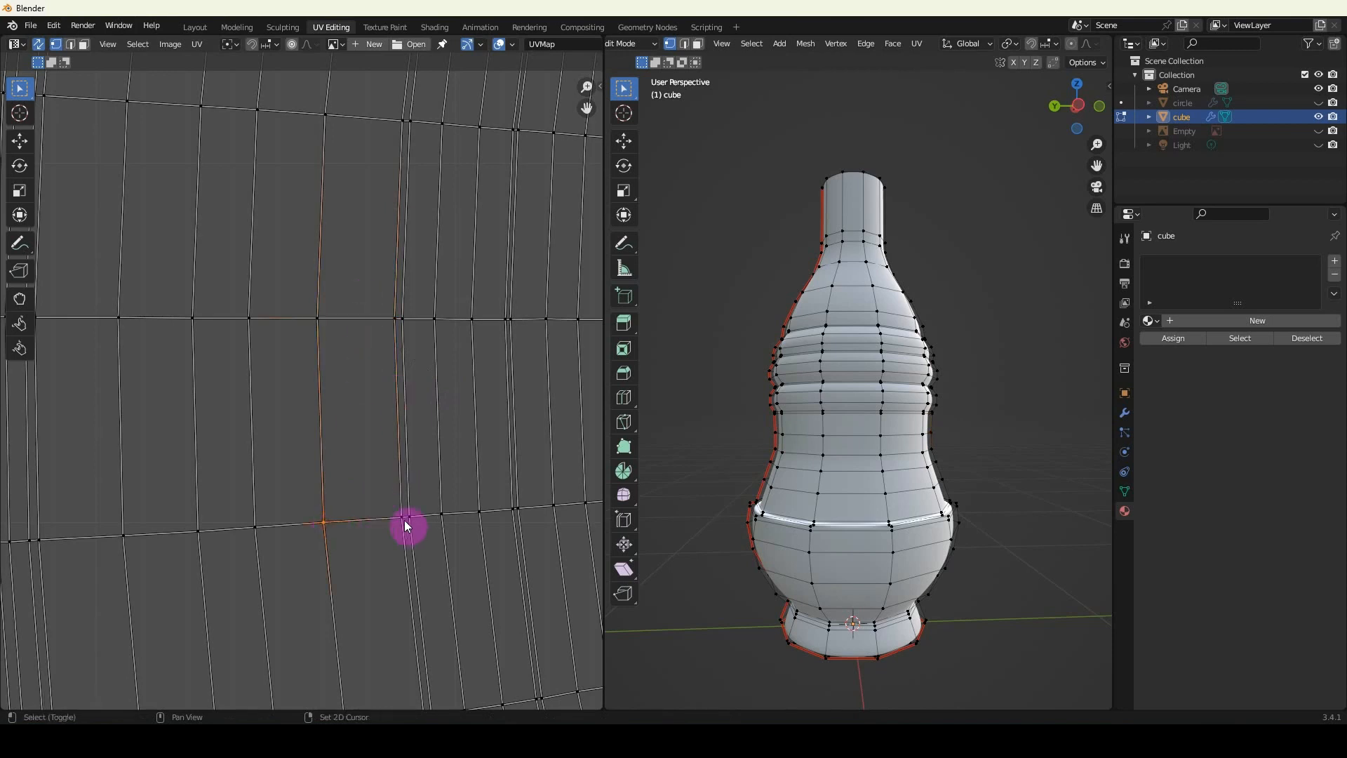
key(s)
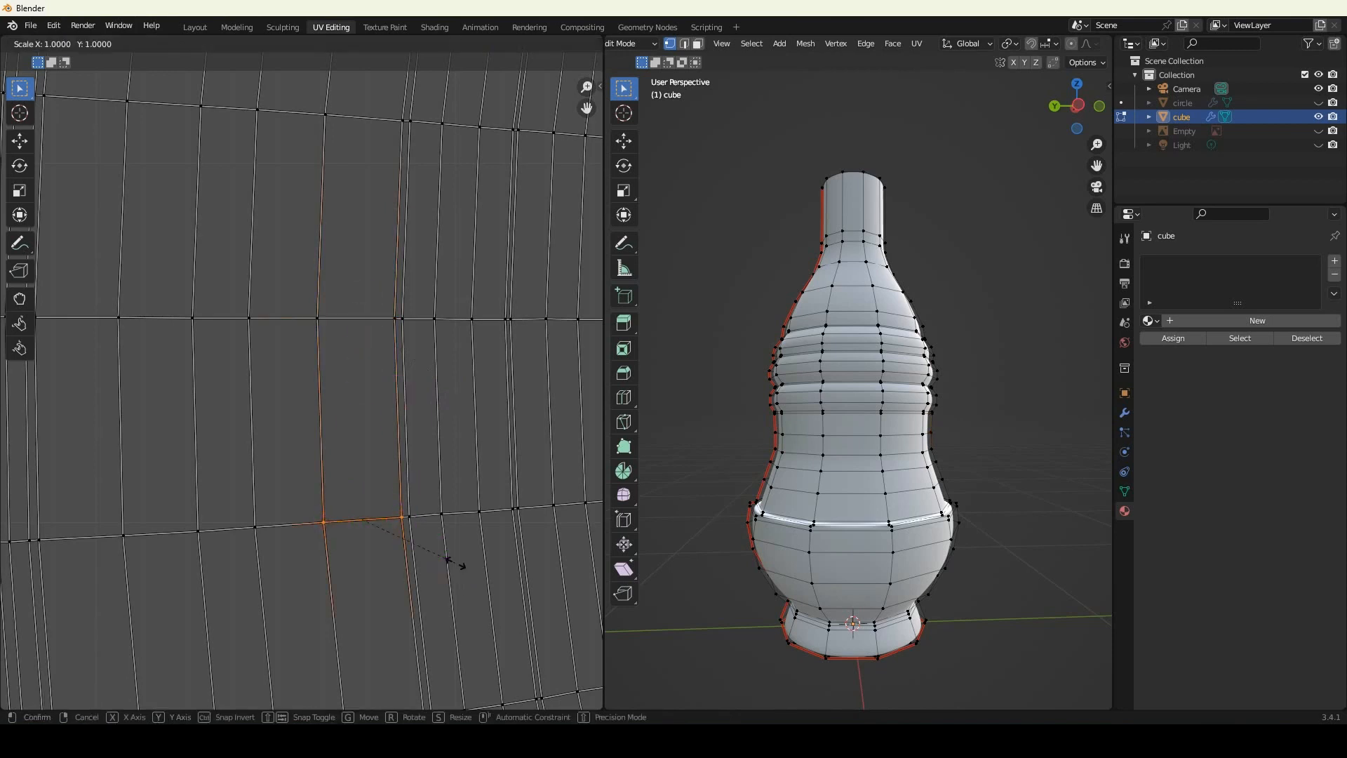
key(y)
key(0)
click(454, 563)
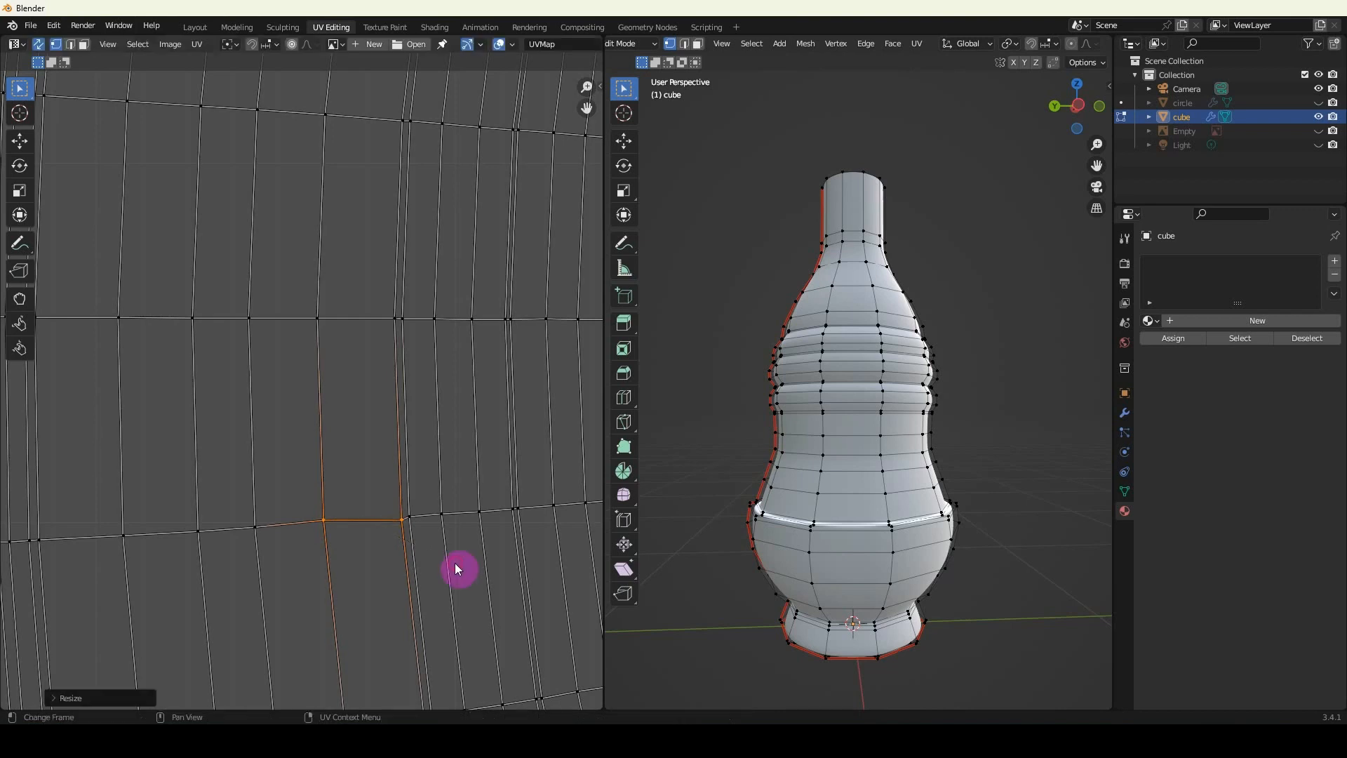
Straighten the quad's left edge vertically by selecting its two vertices and scaling them to 0 along X.
scroll(388, 538, up, 3)
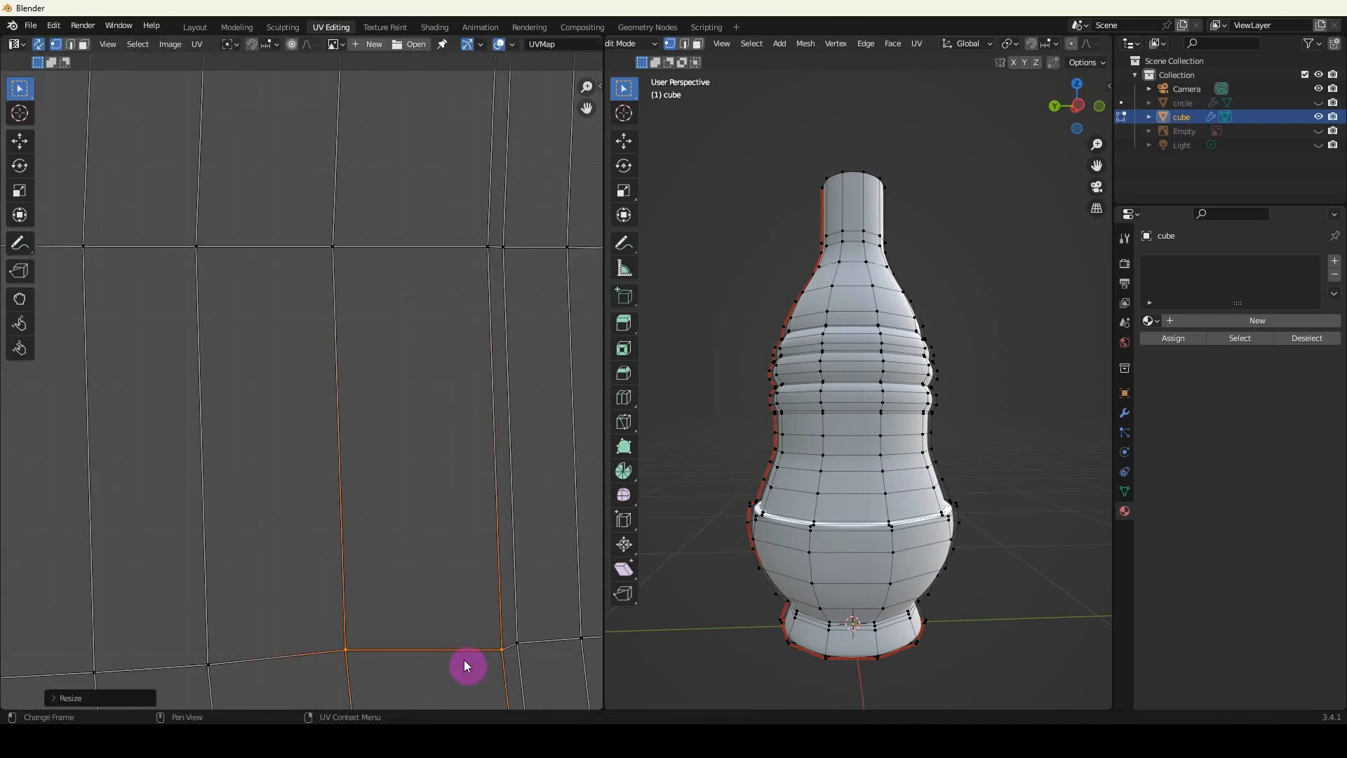
shift+click(332, 657)
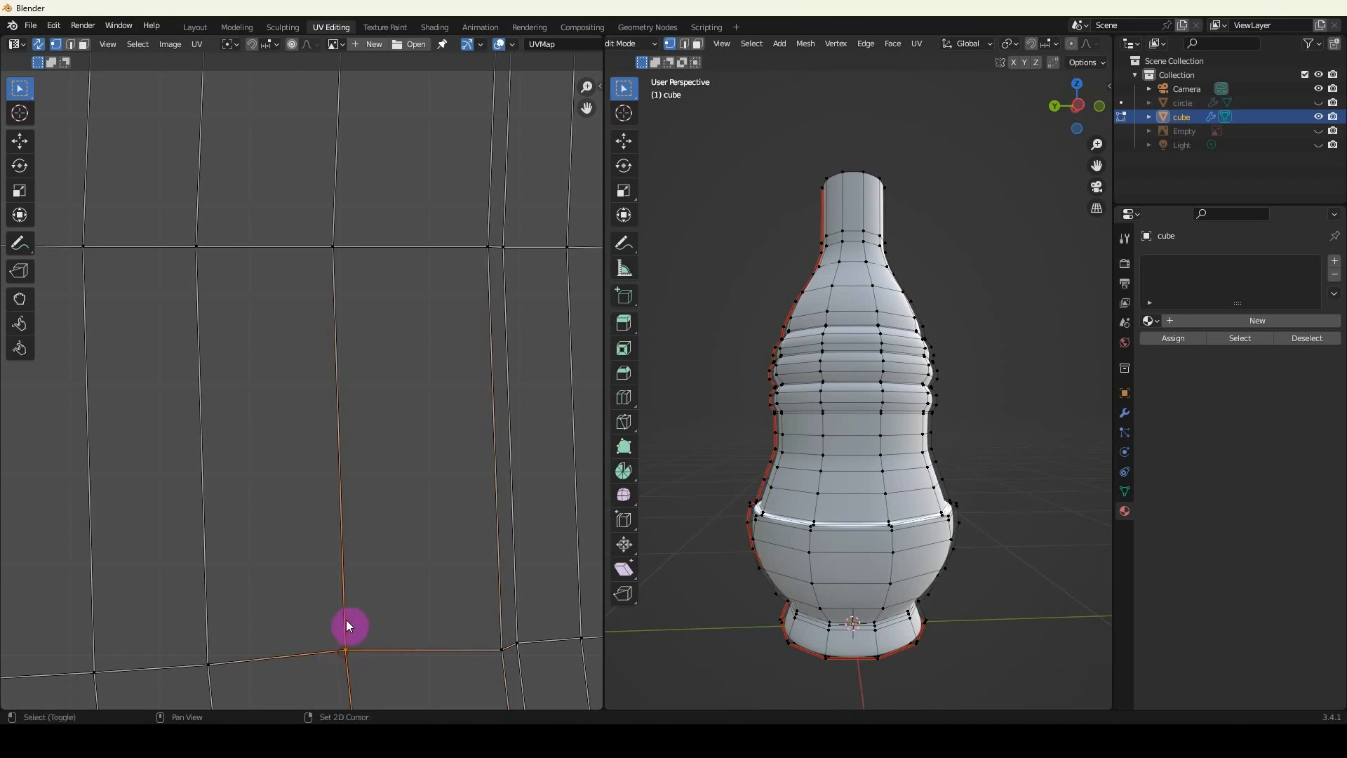
shift+click(335, 256)
key(s)
key(x)
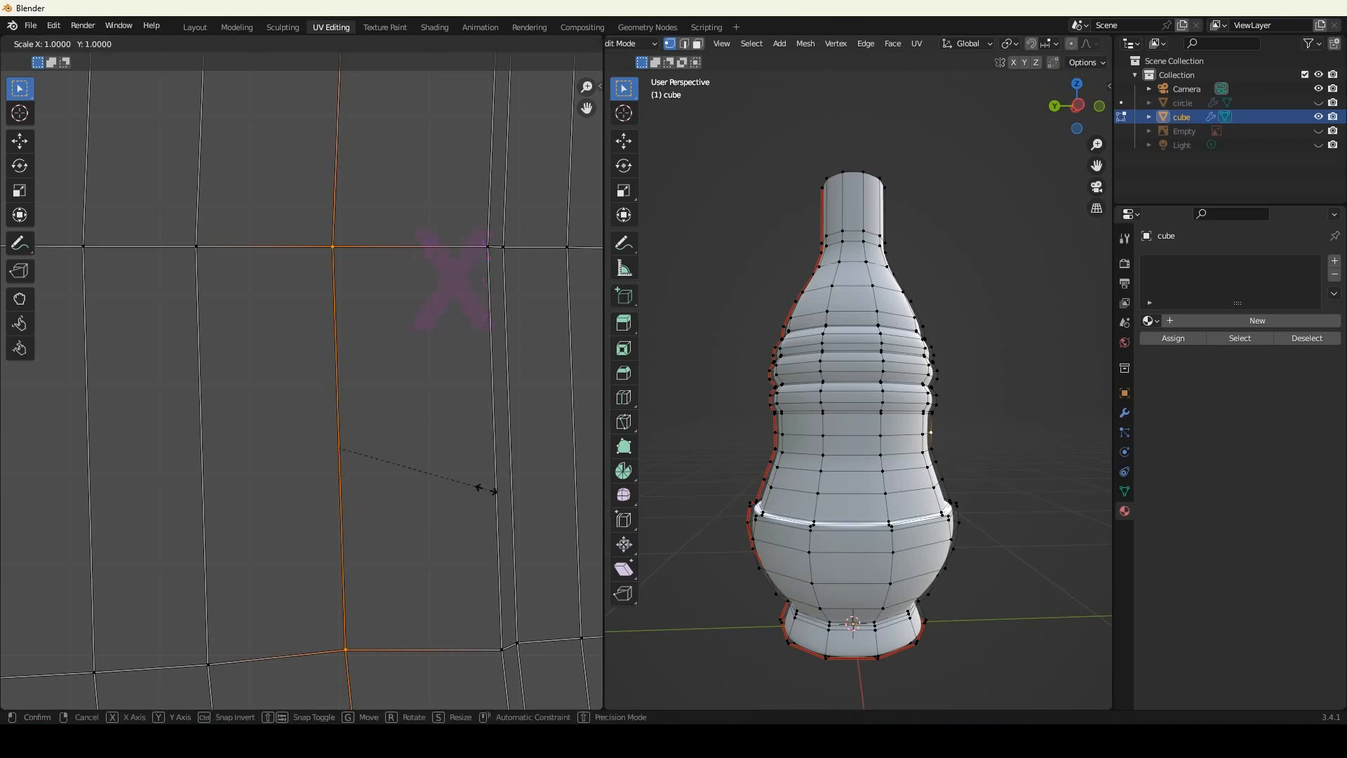
key(0)
click(484, 490)
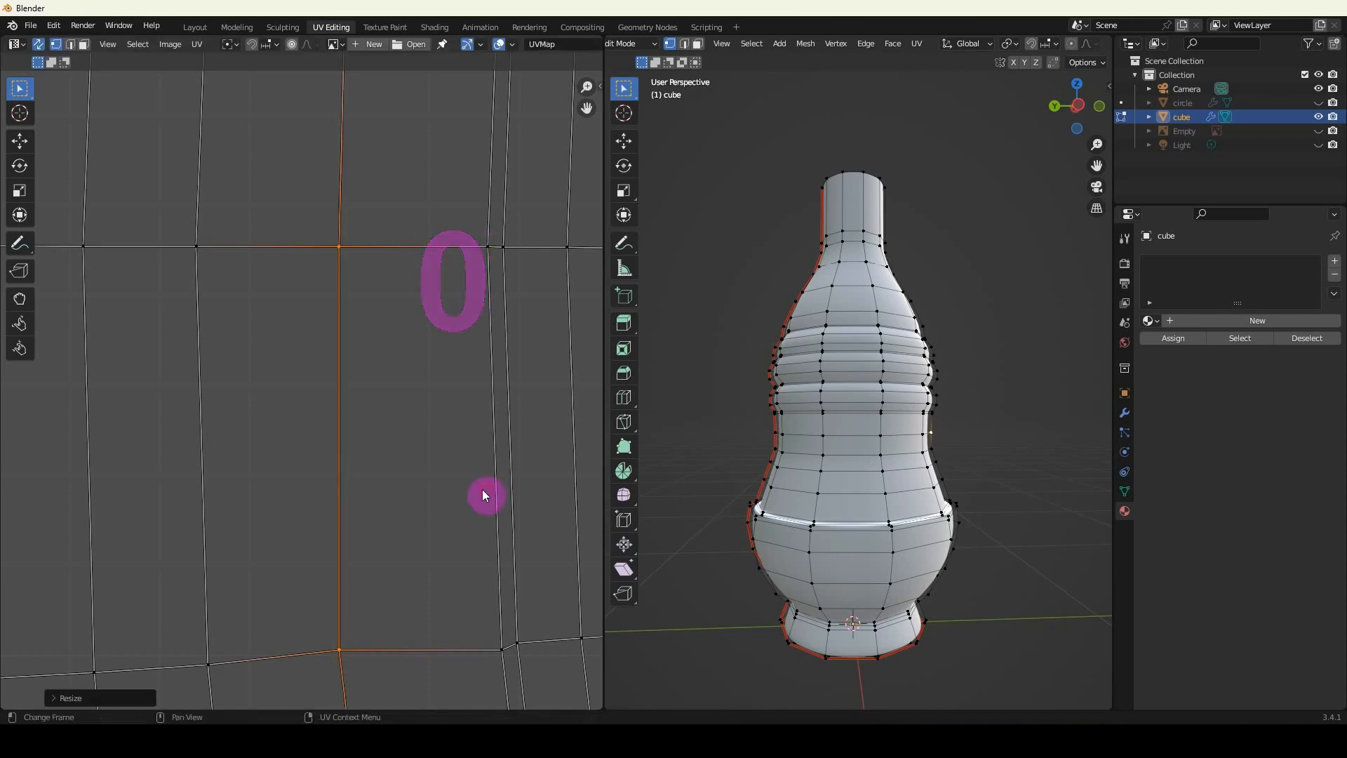
Select the two vertices of the quad's right edge and scale them to 0 along X.
alt+click(501, 614)
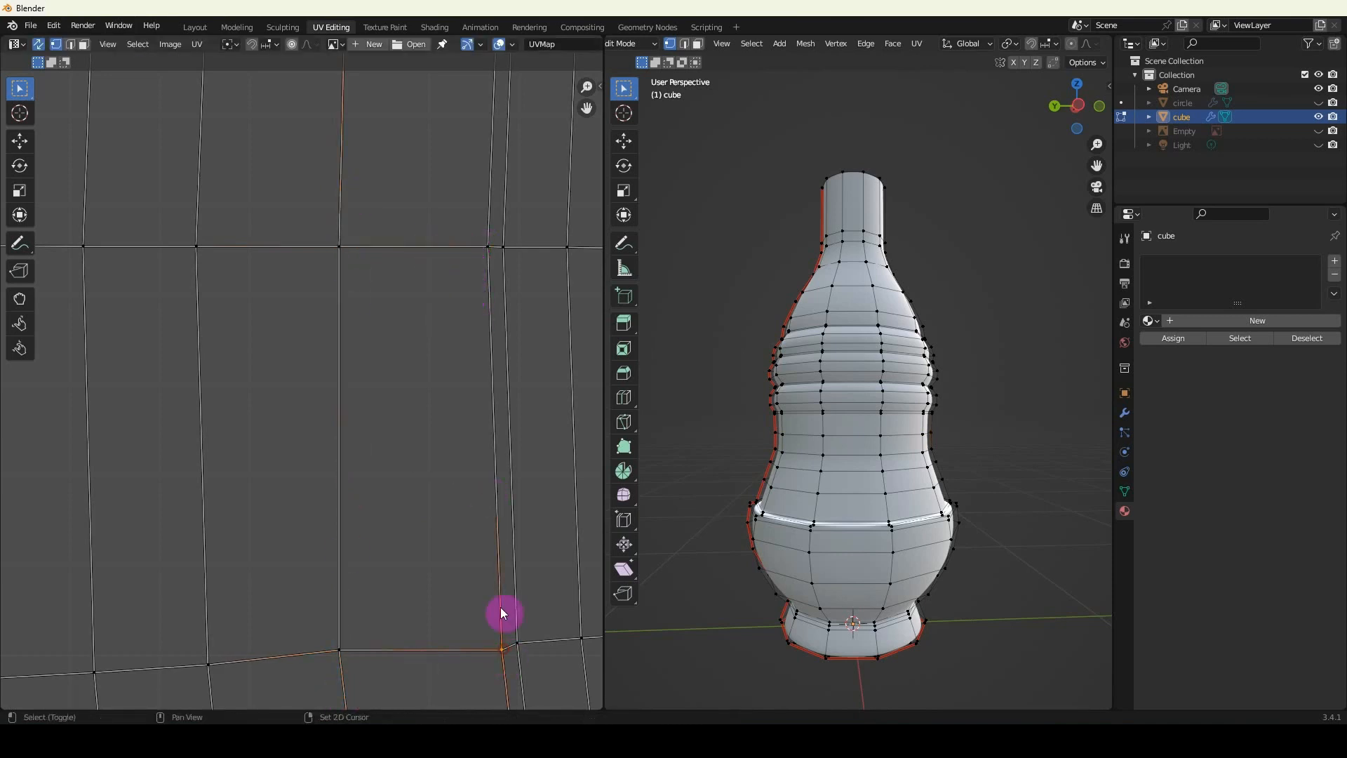
alt+click(490, 257)
text(sx)
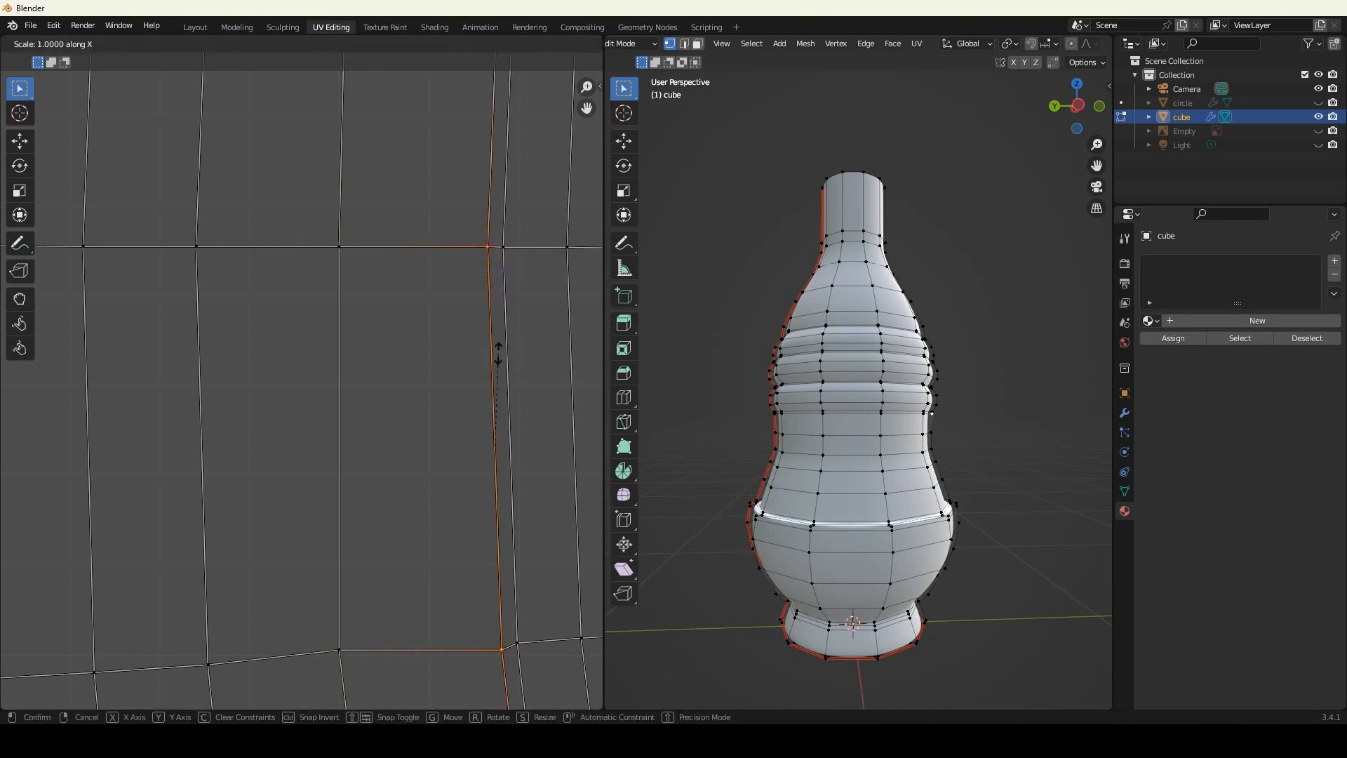
text(0)
click(420, 410)
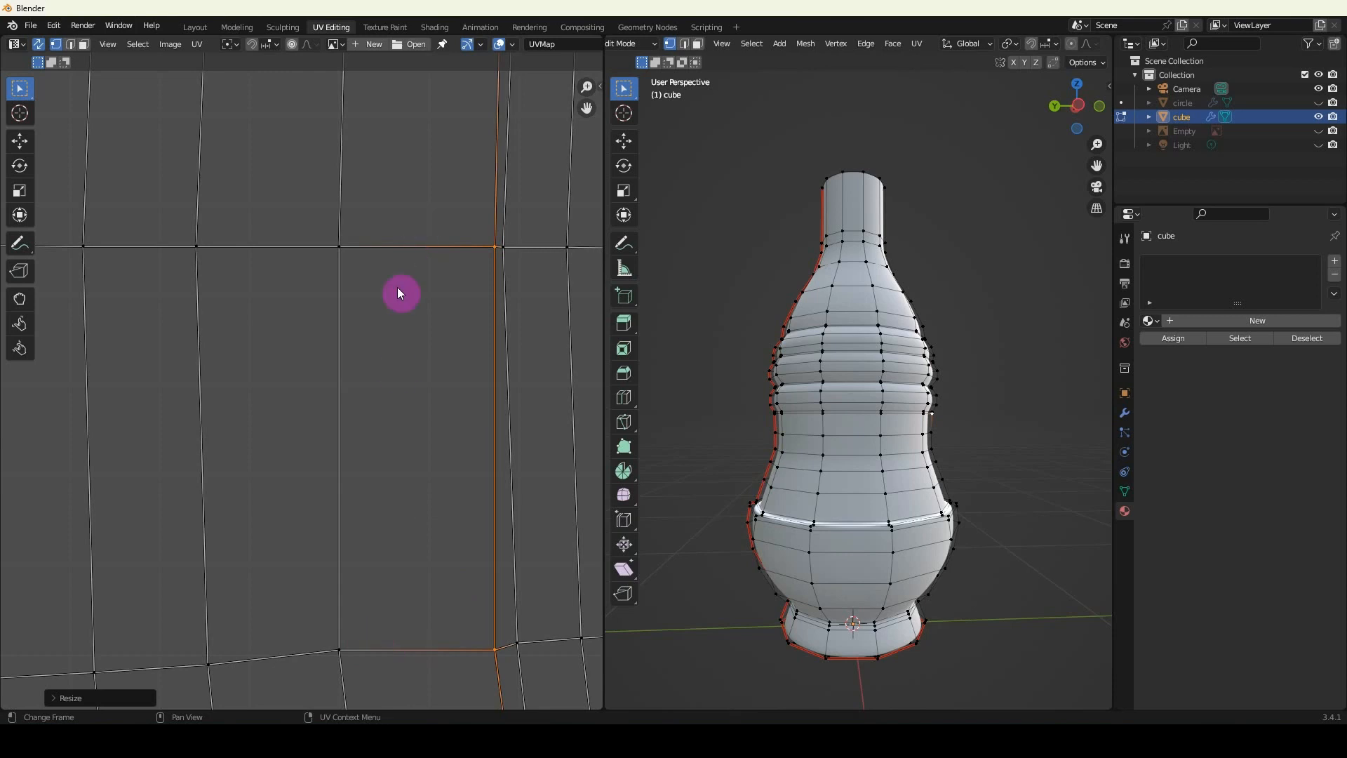
Make the straightened quad the active face in face selection, select its entire linked island, and apply Follow Active Quads.
click(86, 44)
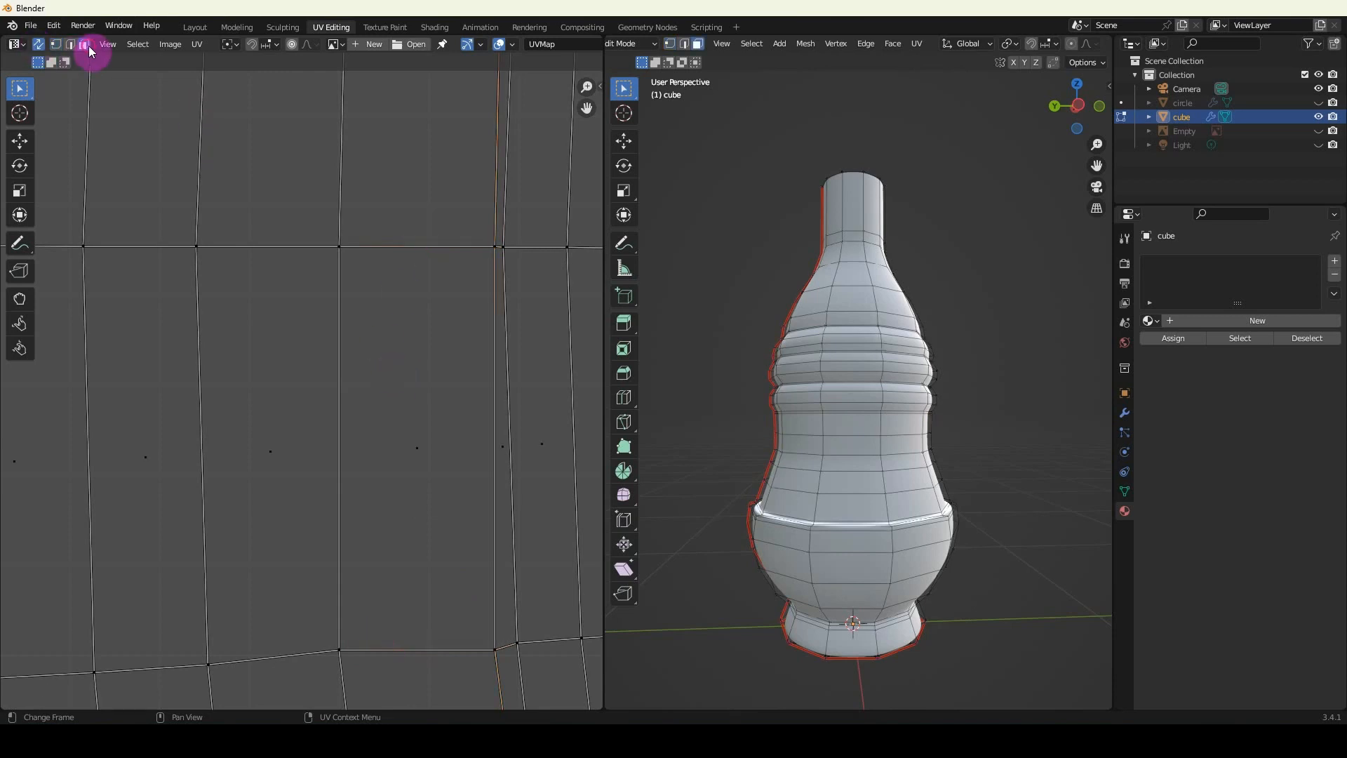
click(421, 457)
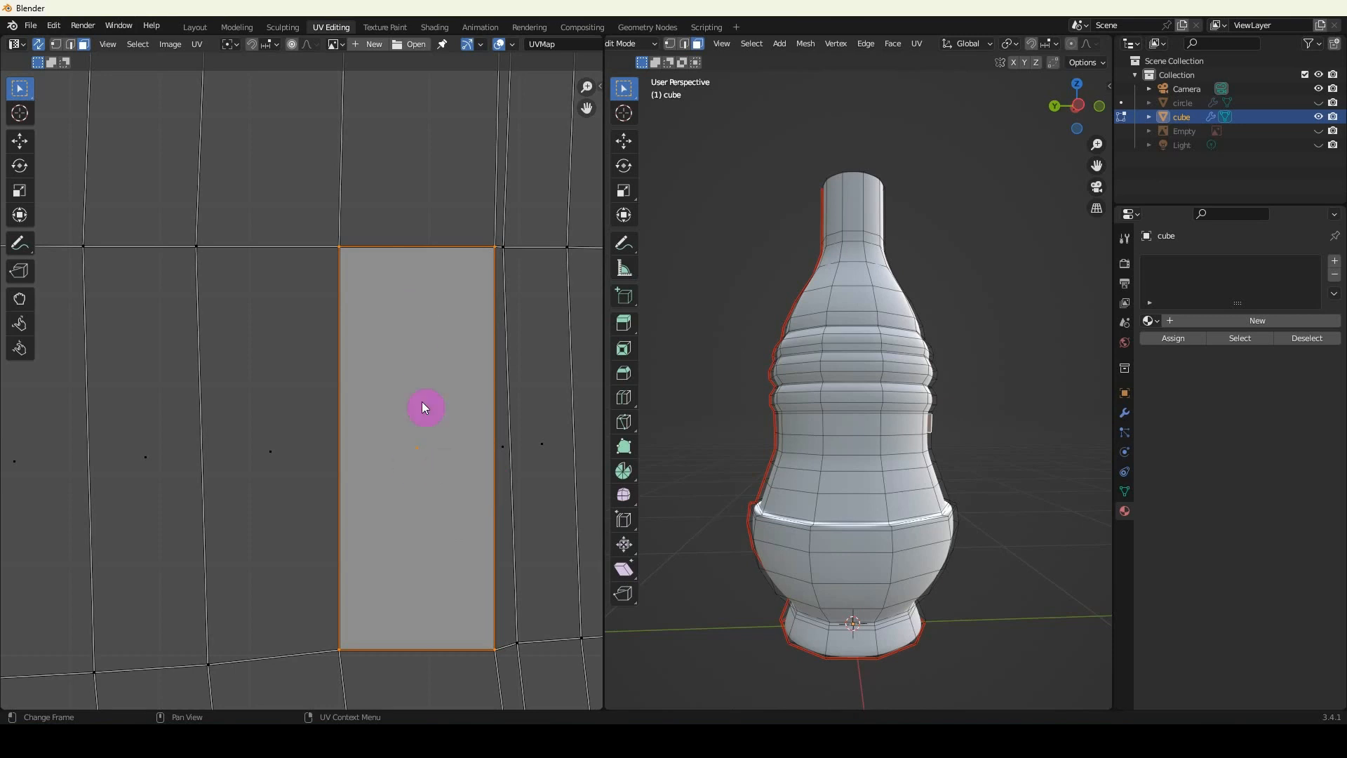
scroll(448, 484, down, 6)
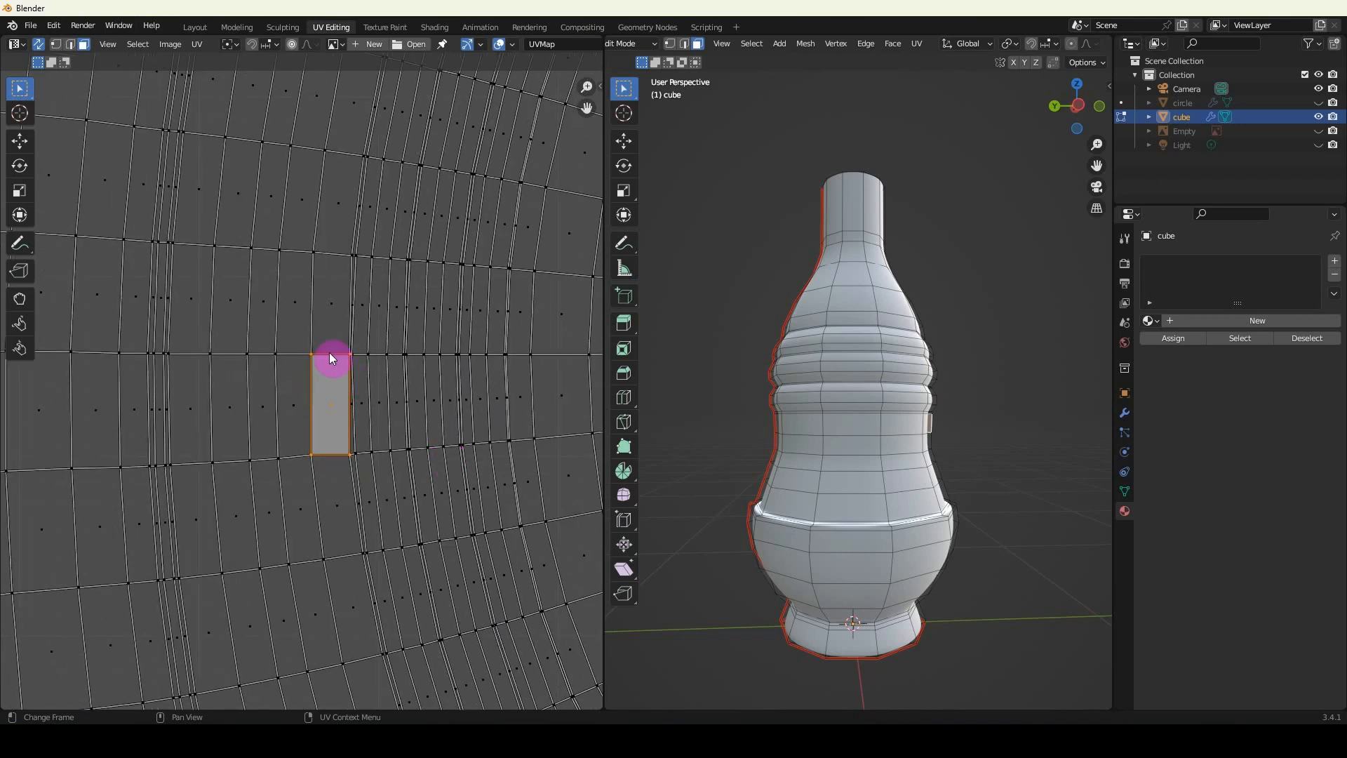
scroll(381, 390, down, 5)
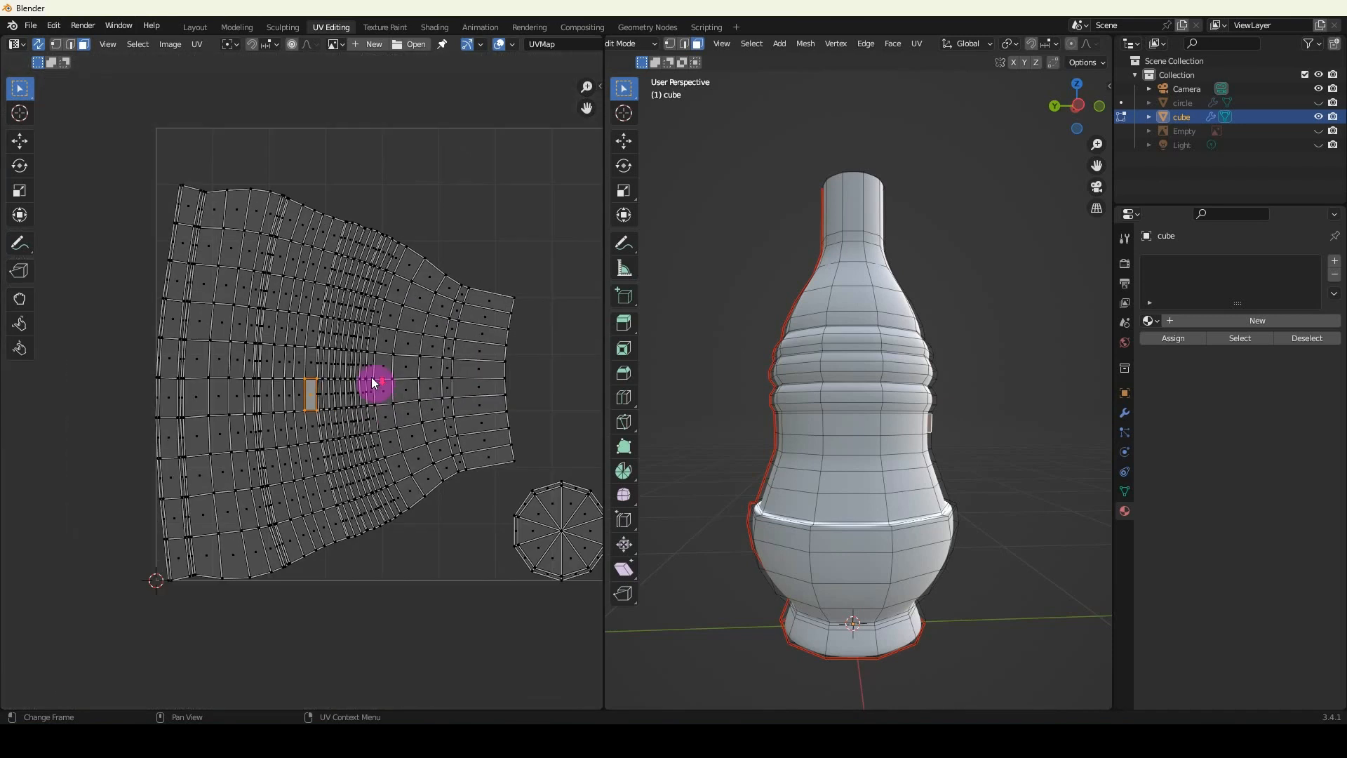
scroll(327, 432, up, 2)
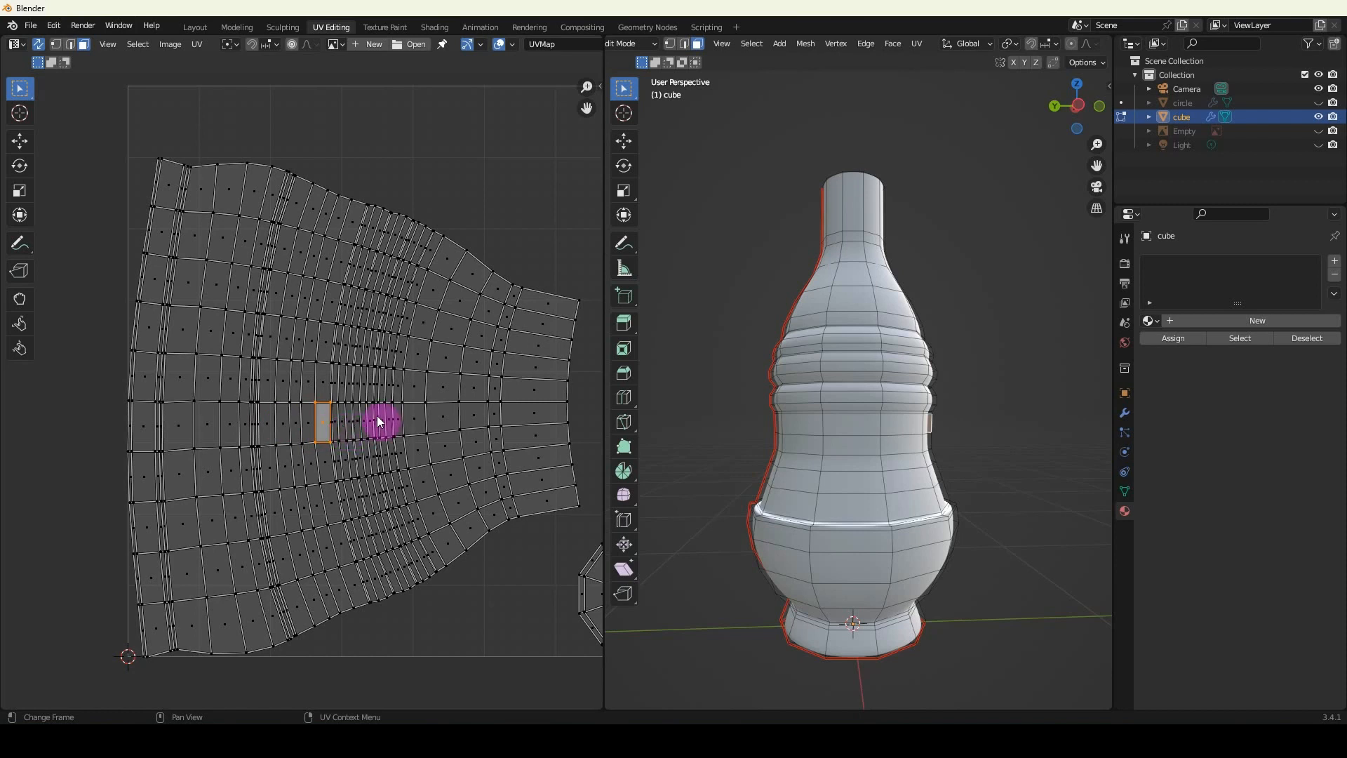
key(l)
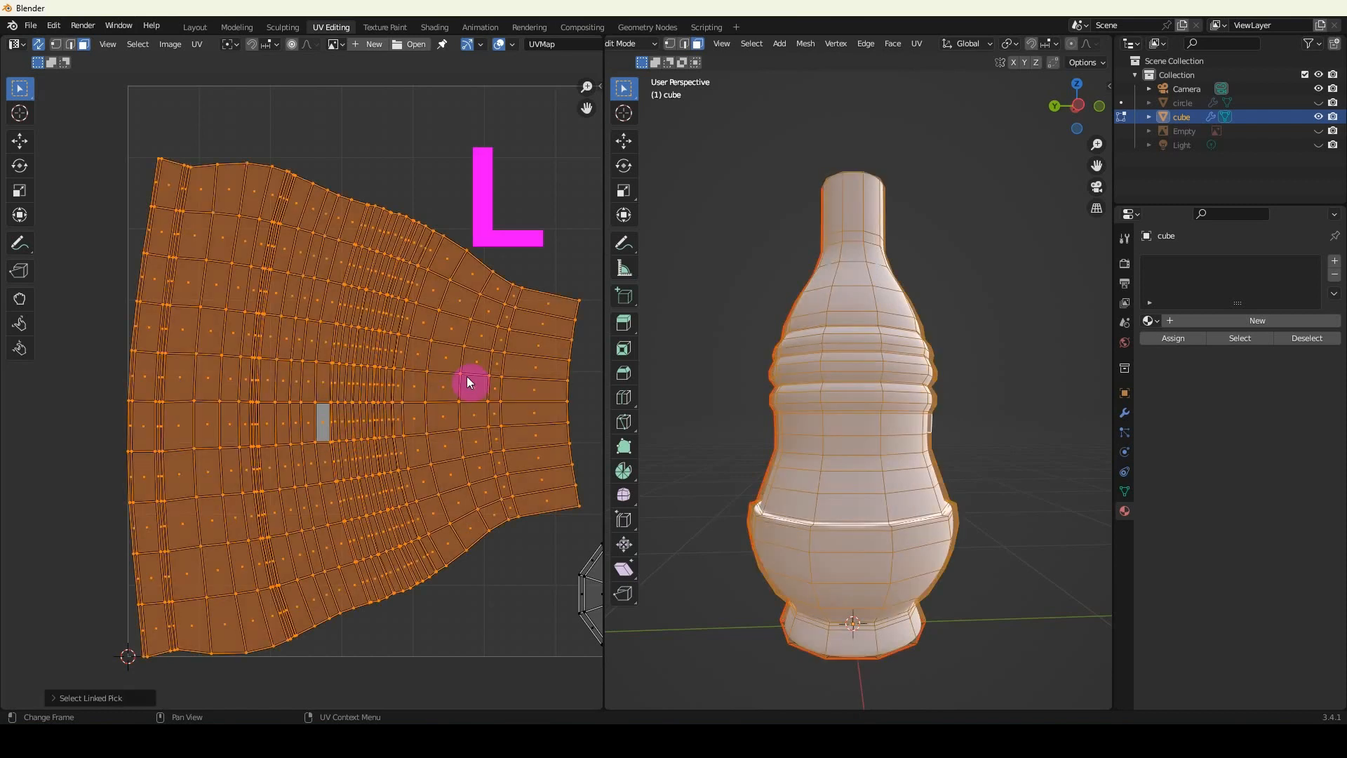
right_click(339, 411)
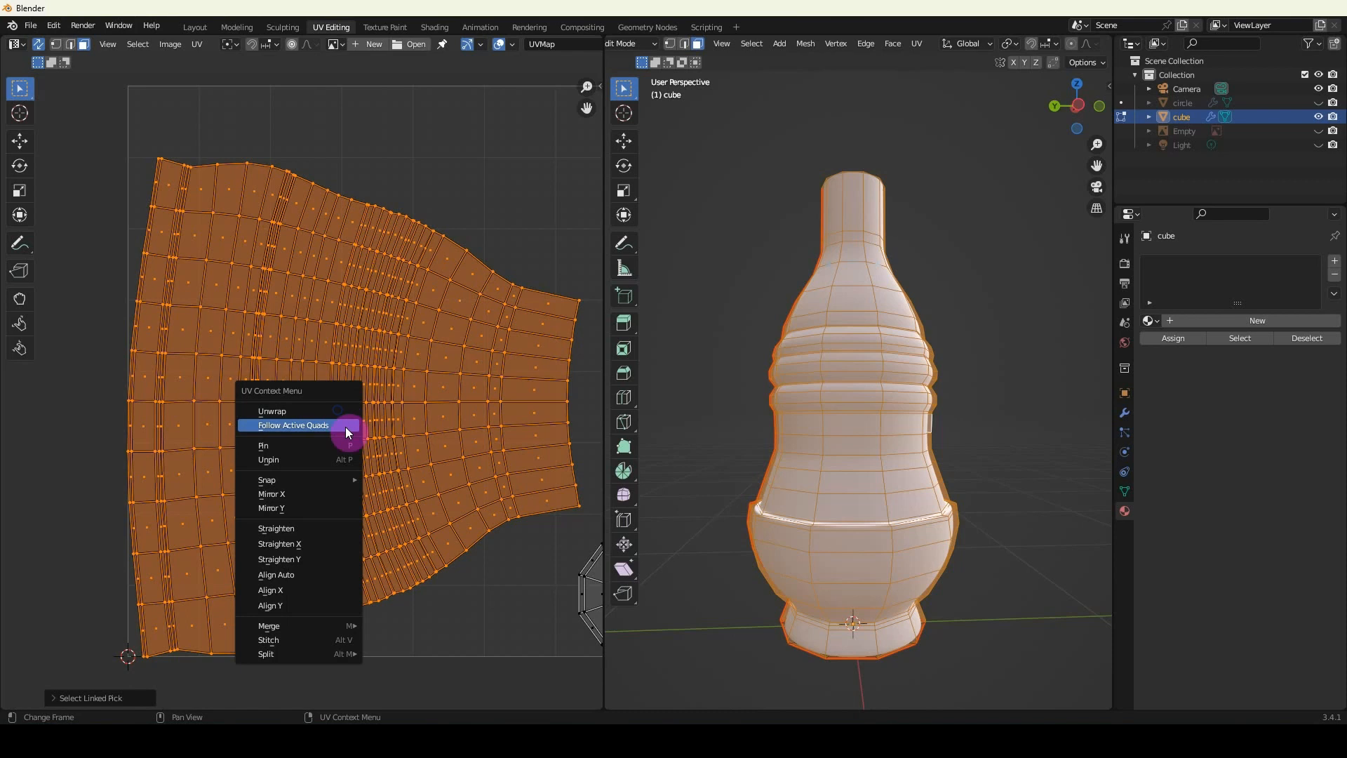
click(299, 426)
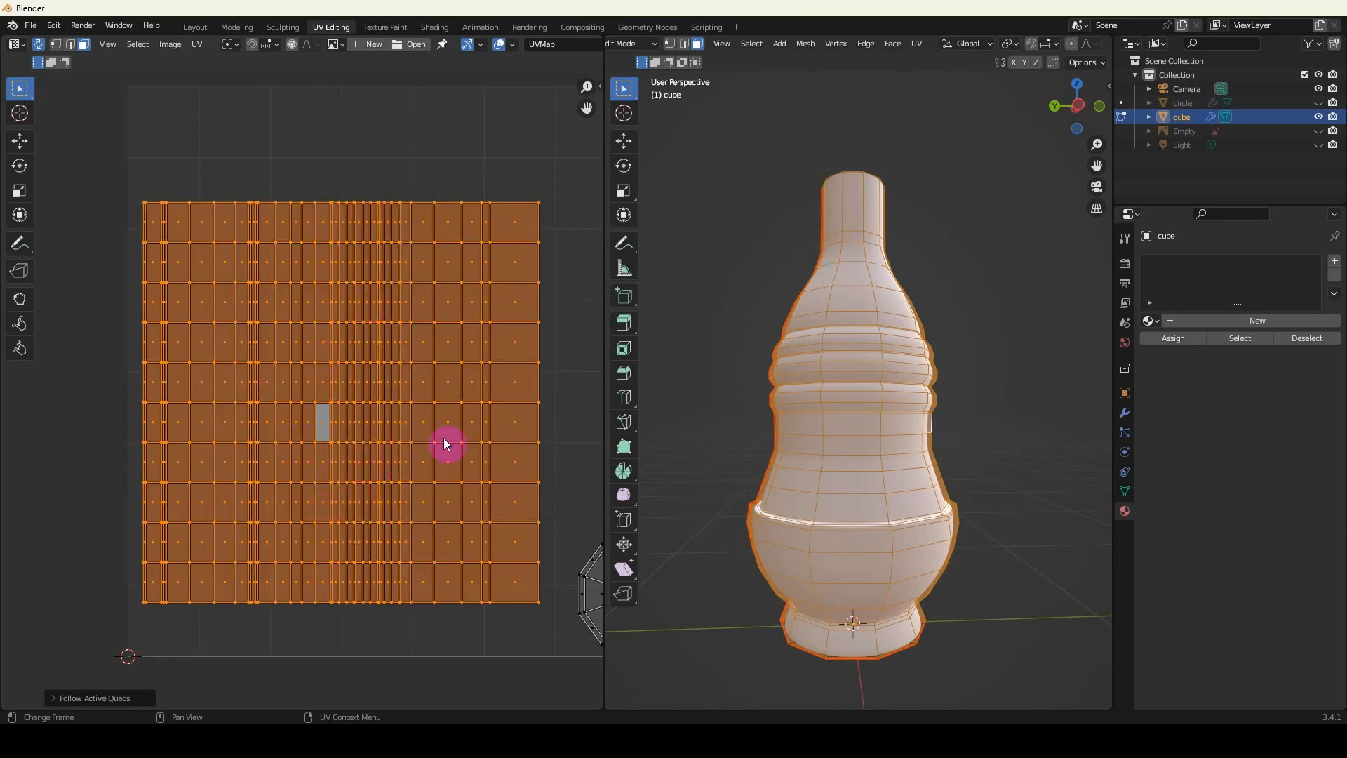
Deselect all UVs and examine the round base island against the underside of the bottle.
key(a)
key(a)
scroll(426, 417, down, 3)
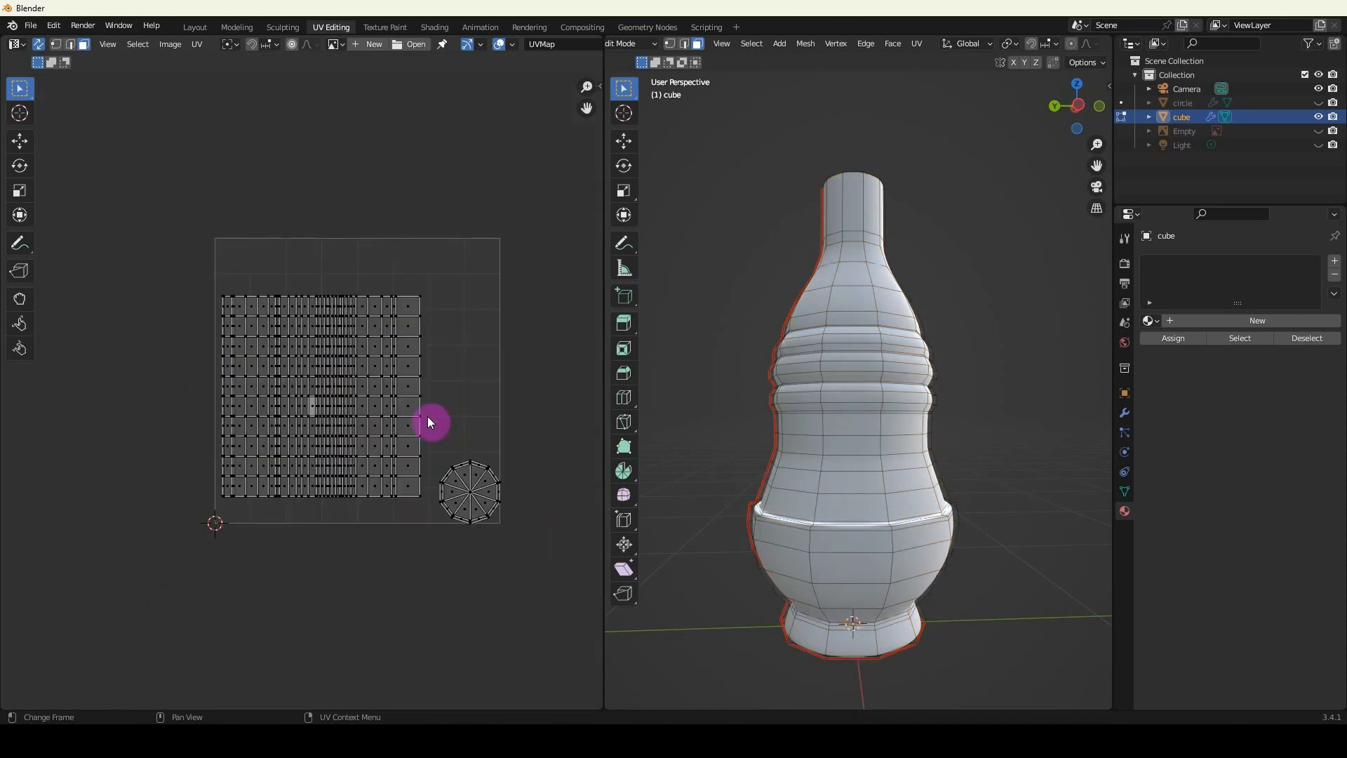
scroll(426, 416, up, 1)
shift+middle_drag(415, 421, 393, 402)
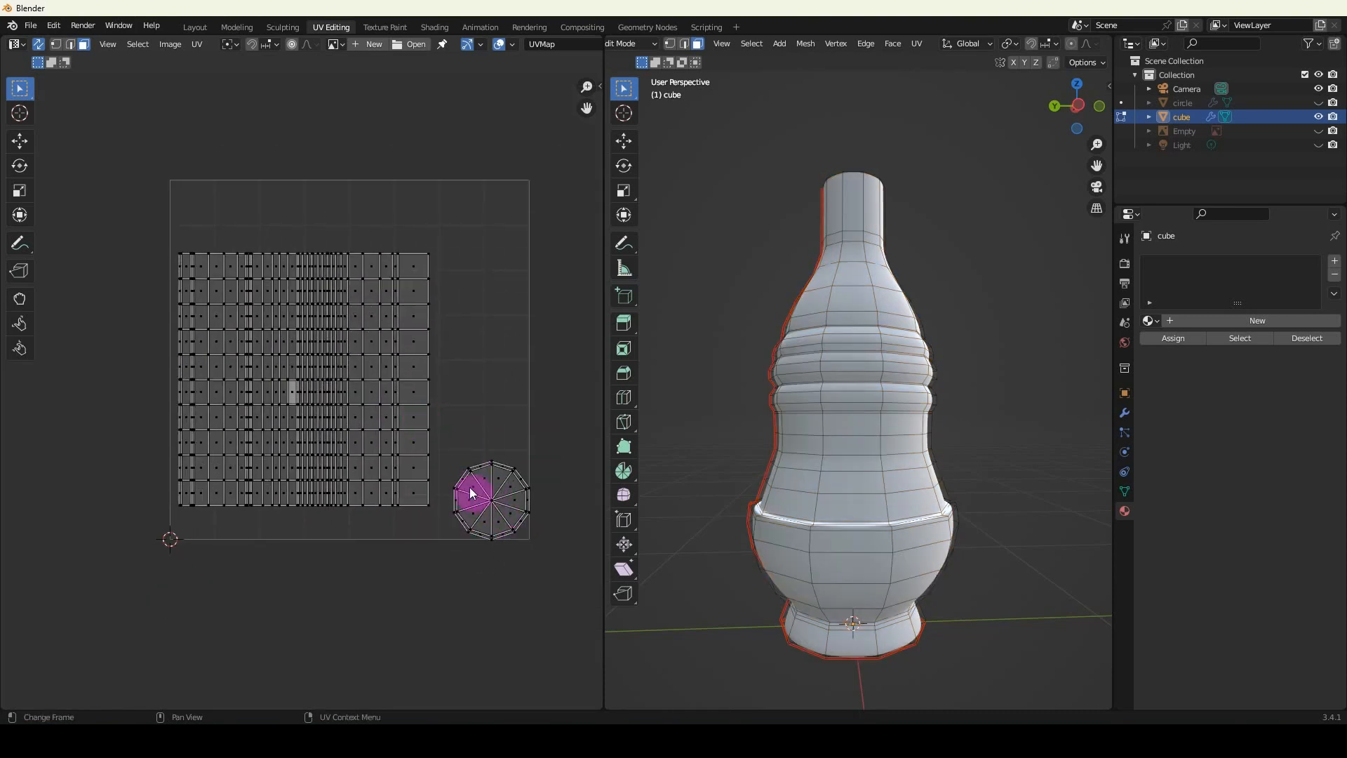
scroll(477, 499, up, 2)
shift+middle_drag(481, 512, 337, 436)
scroll(469, 525, up, 1)
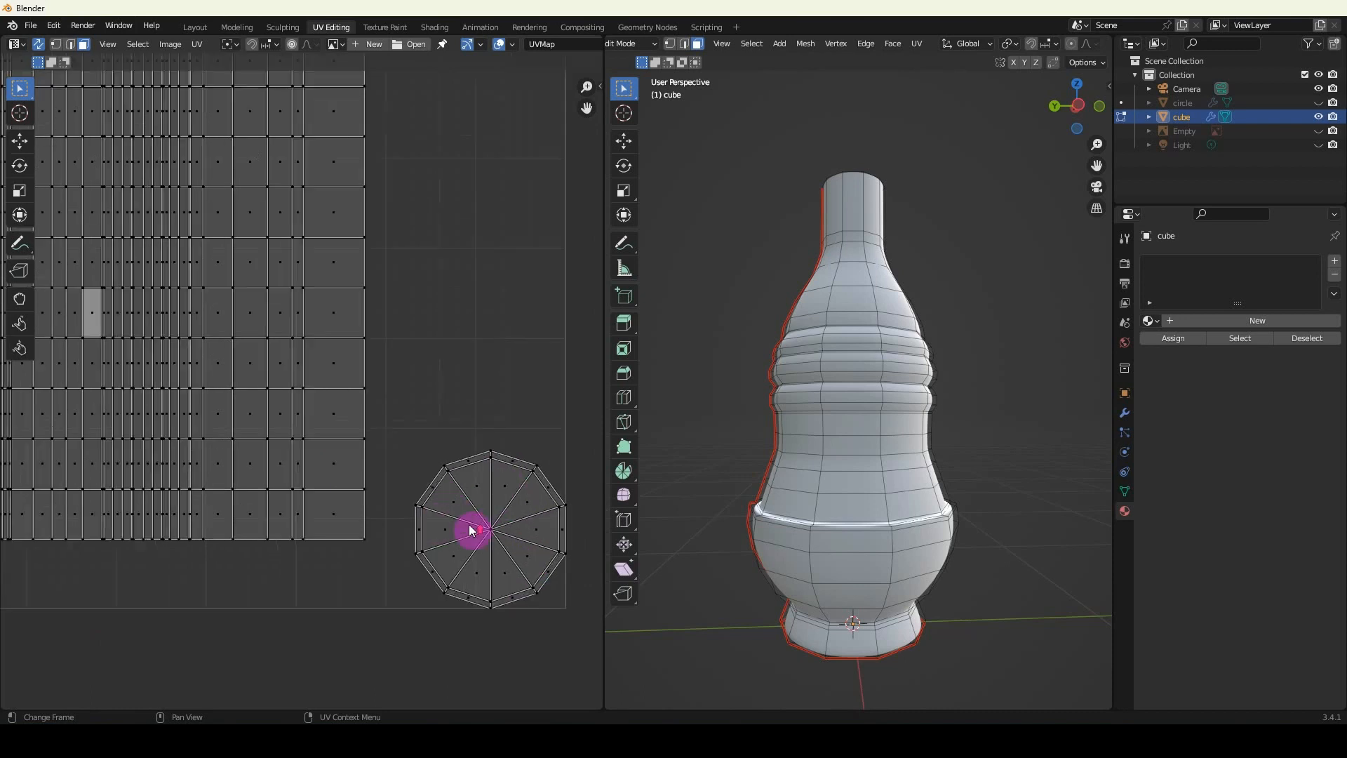
scroll(469, 524, up, 1)
shift+middle_drag(484, 512, 377, 412)
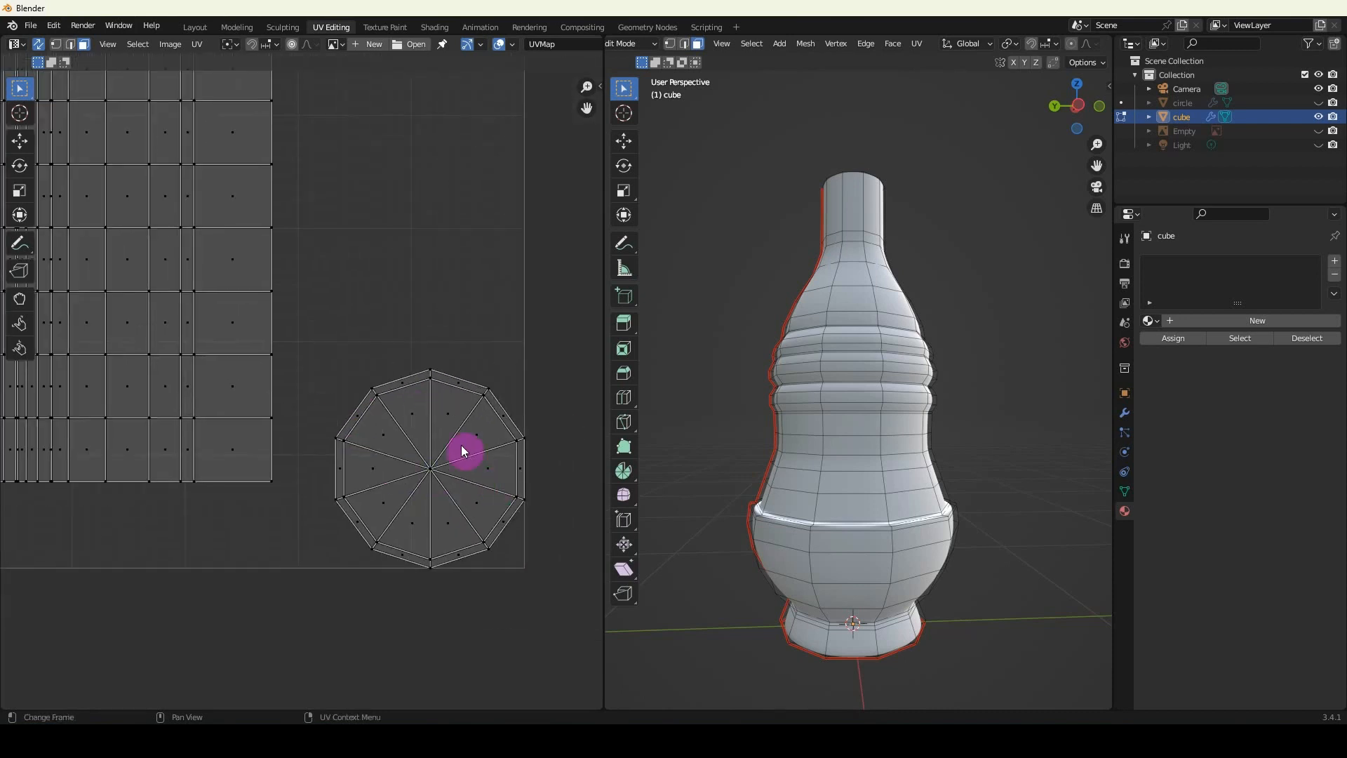
middle_drag(843, 618, 815, 541)
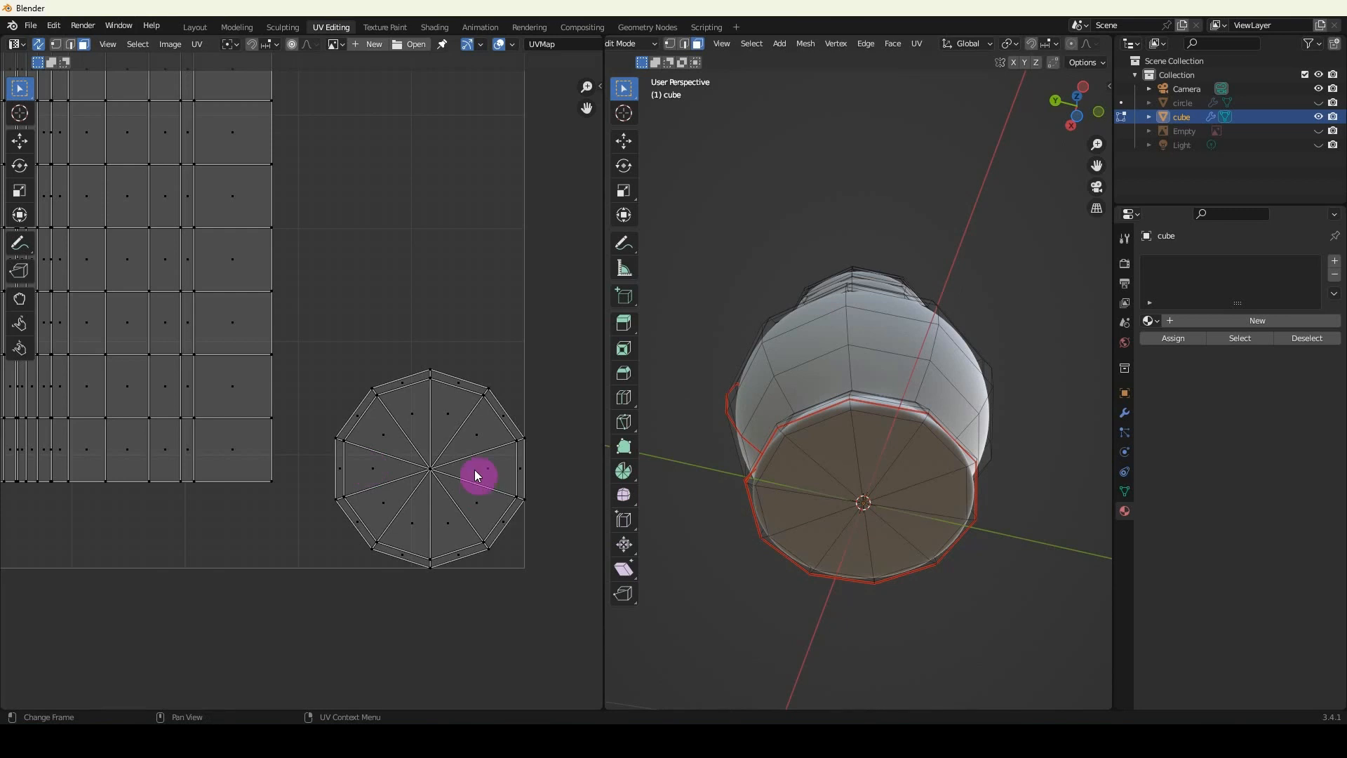
Examine the body's straightened grid island against the bottle, and view the Bottle_Concept reference image from the Modeling and Texturing folder.
scroll(474, 469, down, 2)
shift+middle_drag(221, 407, 254, 475)
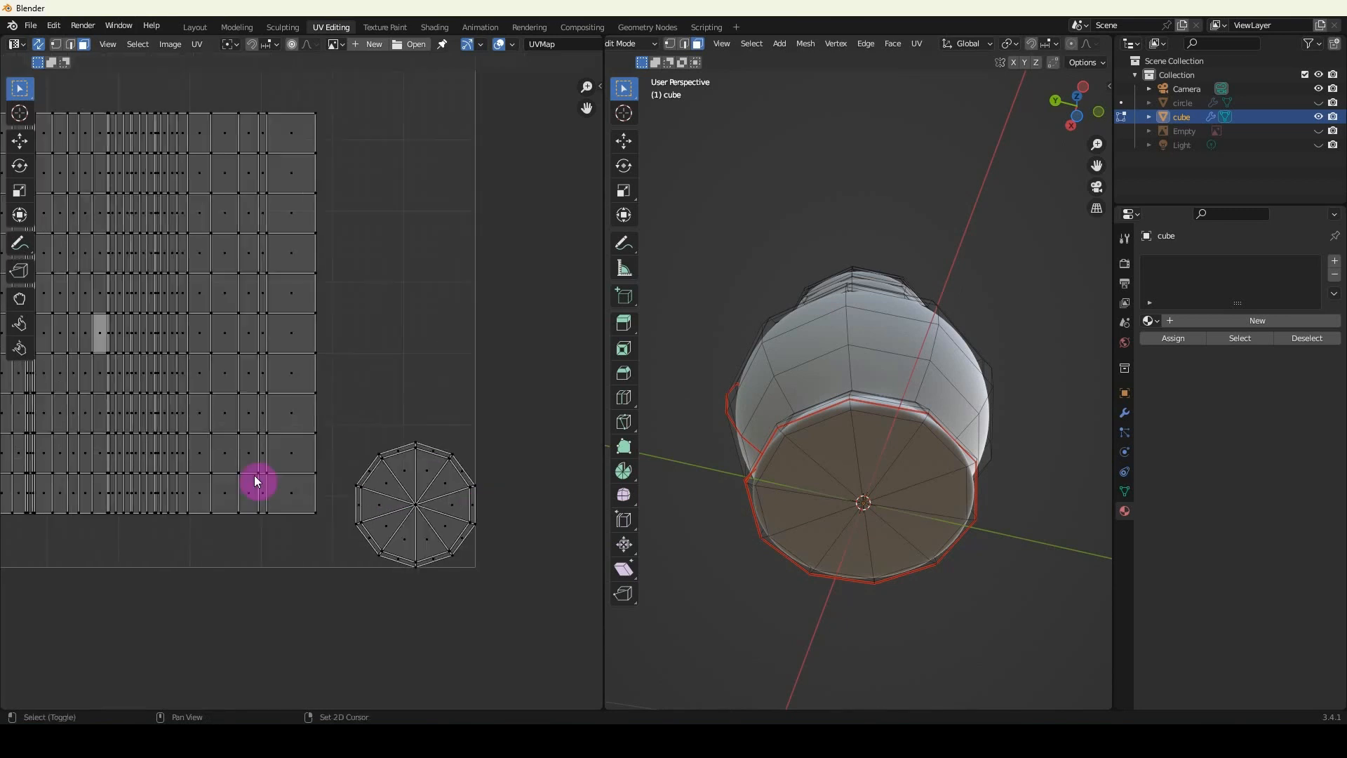
scroll(254, 475, down, 1)
shift+middle_drag(179, 365, 327, 410)
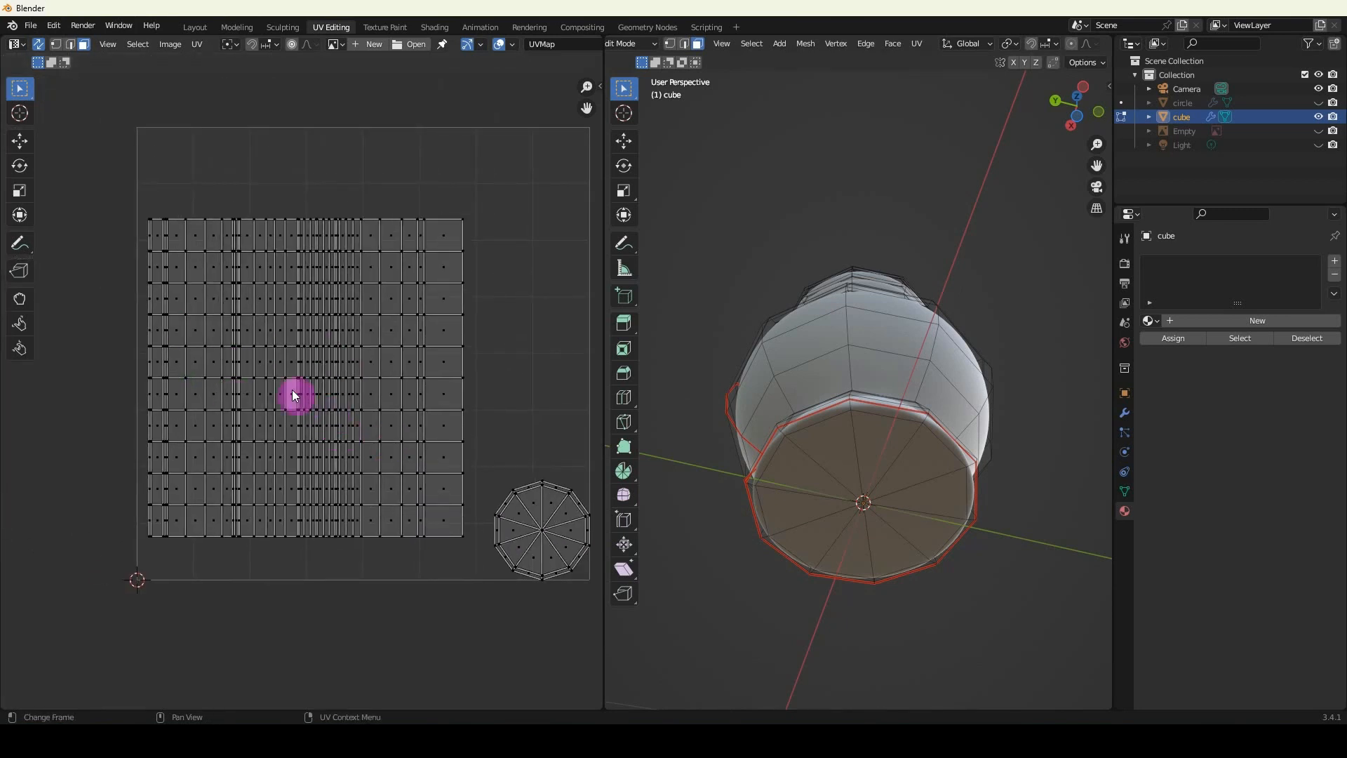
scroll(365, 400, up, 1)
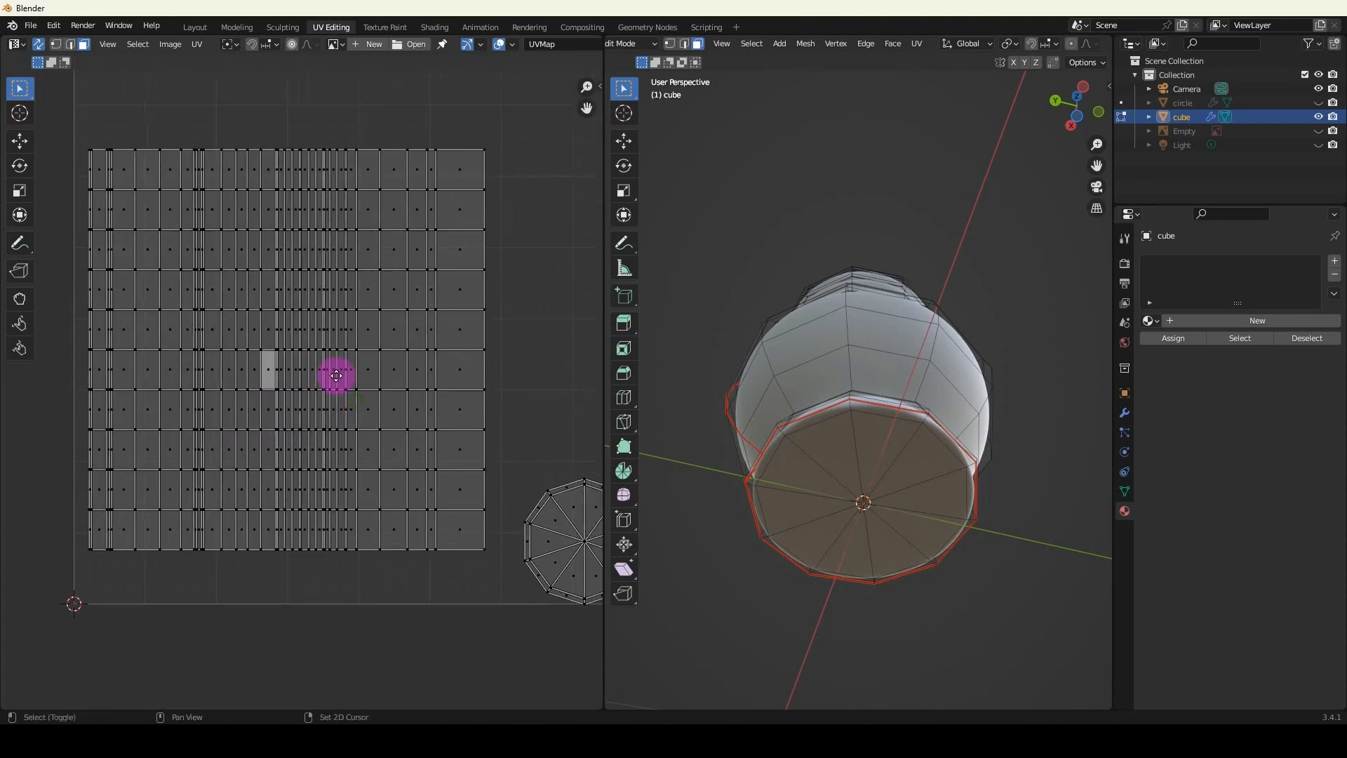
middle_drag(961, 351, 856, 472)
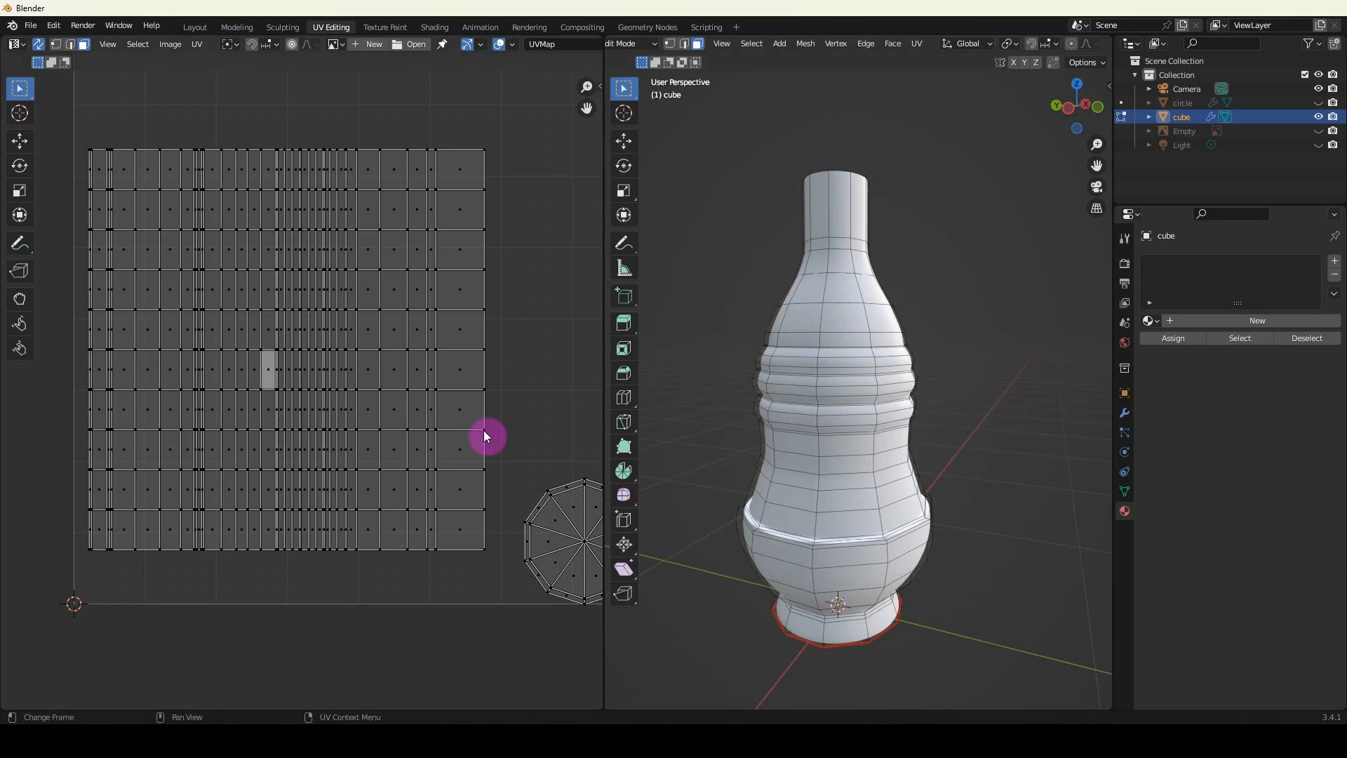
scroll(394, 367, down, 1)
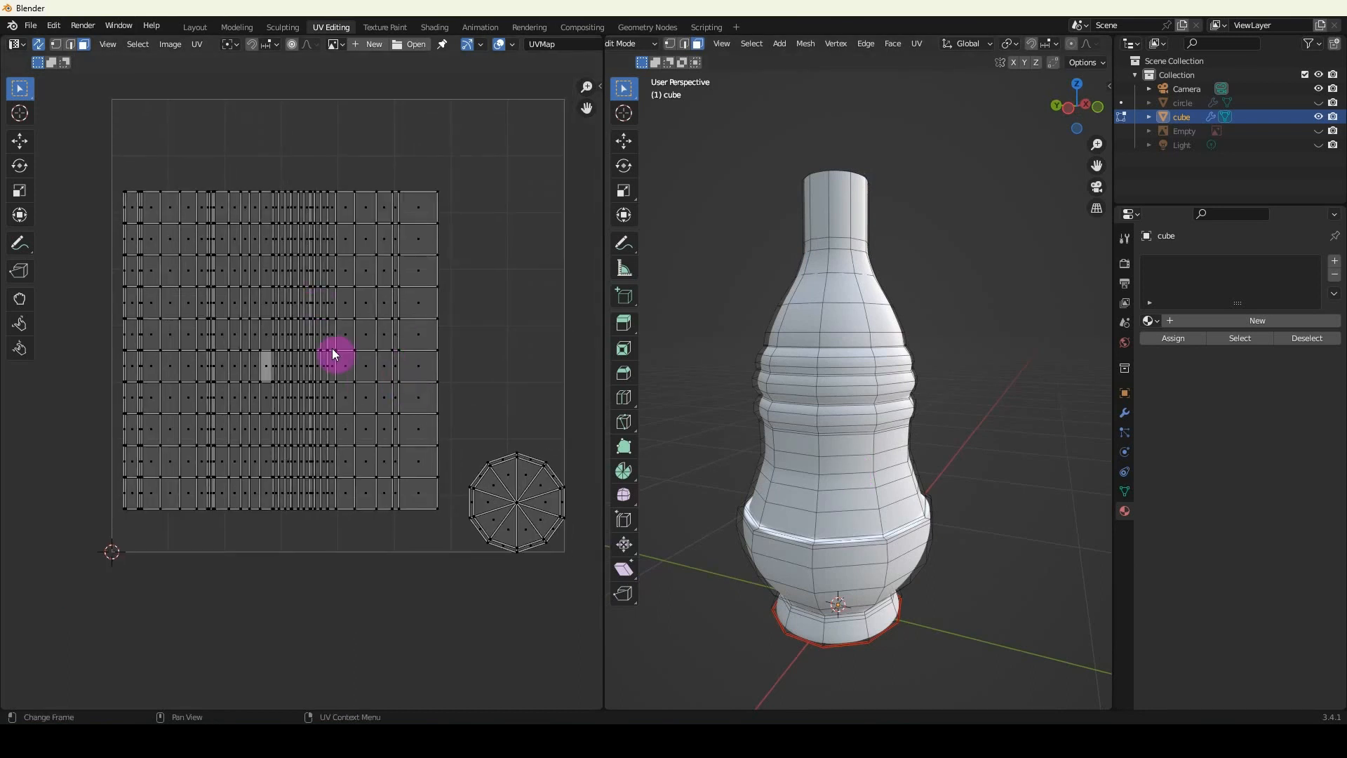
key(super+e)
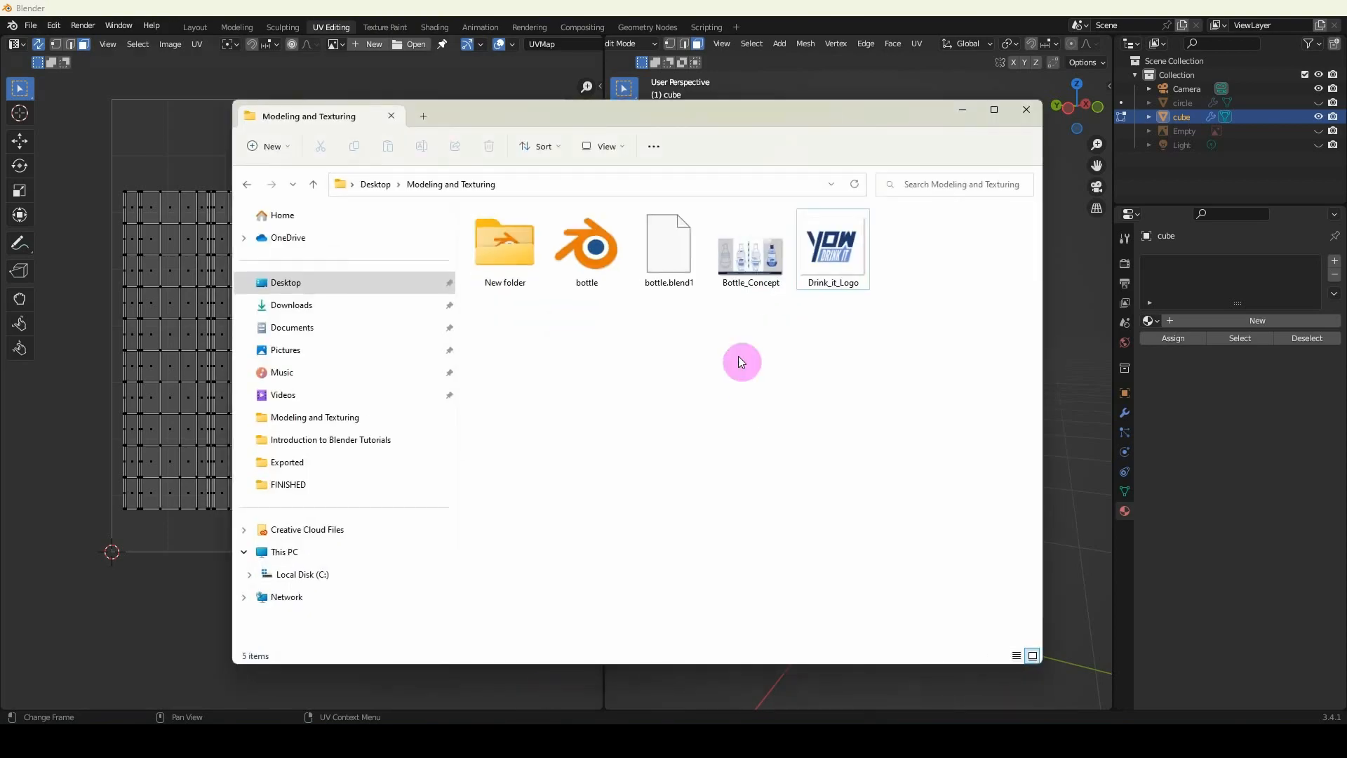
double_click(750, 253)
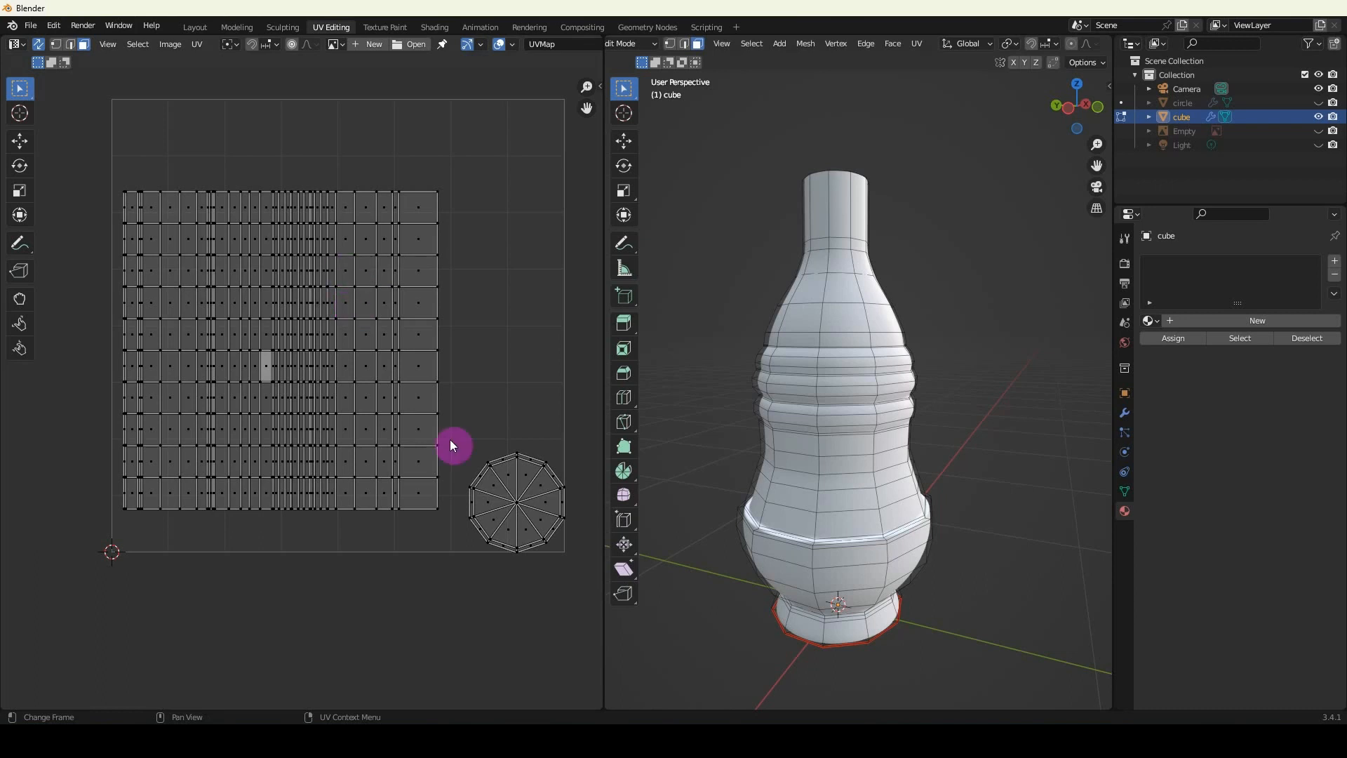
Select all UV islands and export the UV layout as a 1024 x 1024 PNG image named bottle_UV.
key(a)
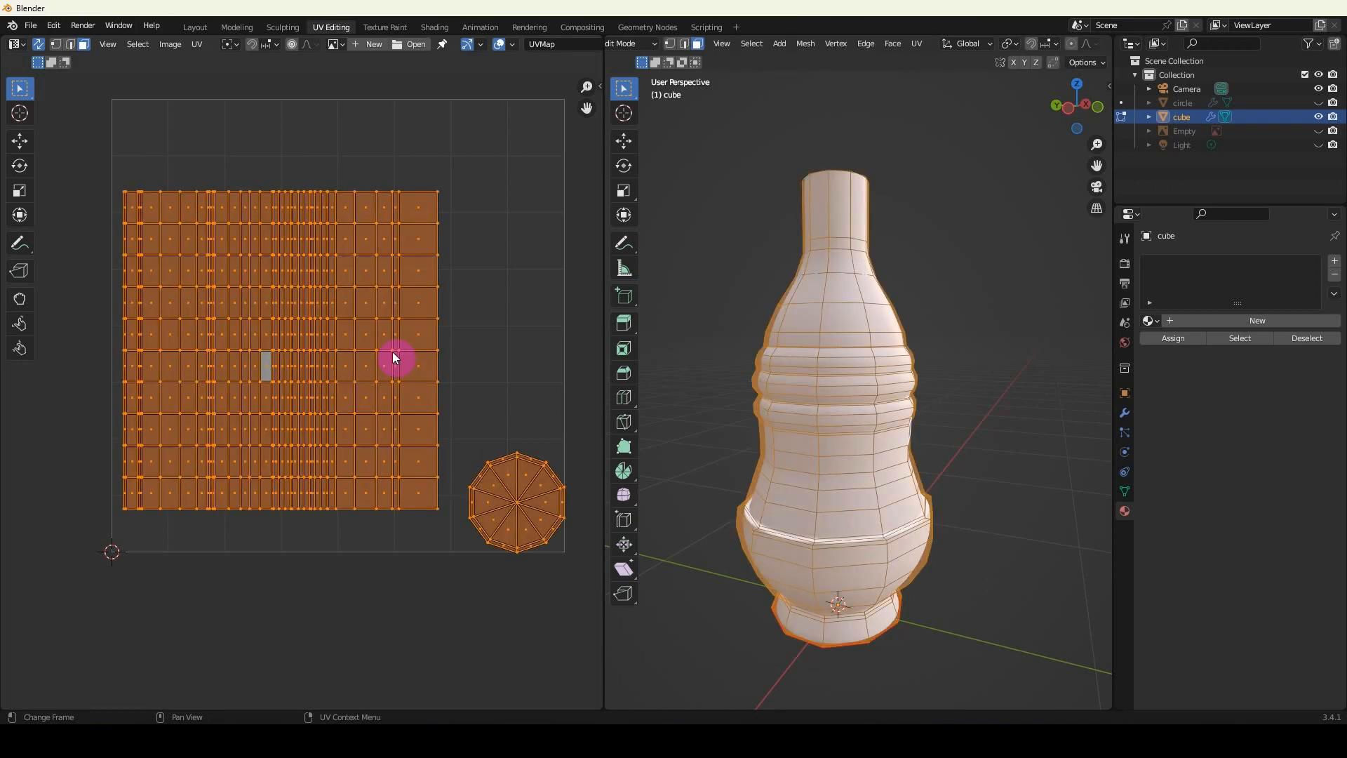
click(196, 46)
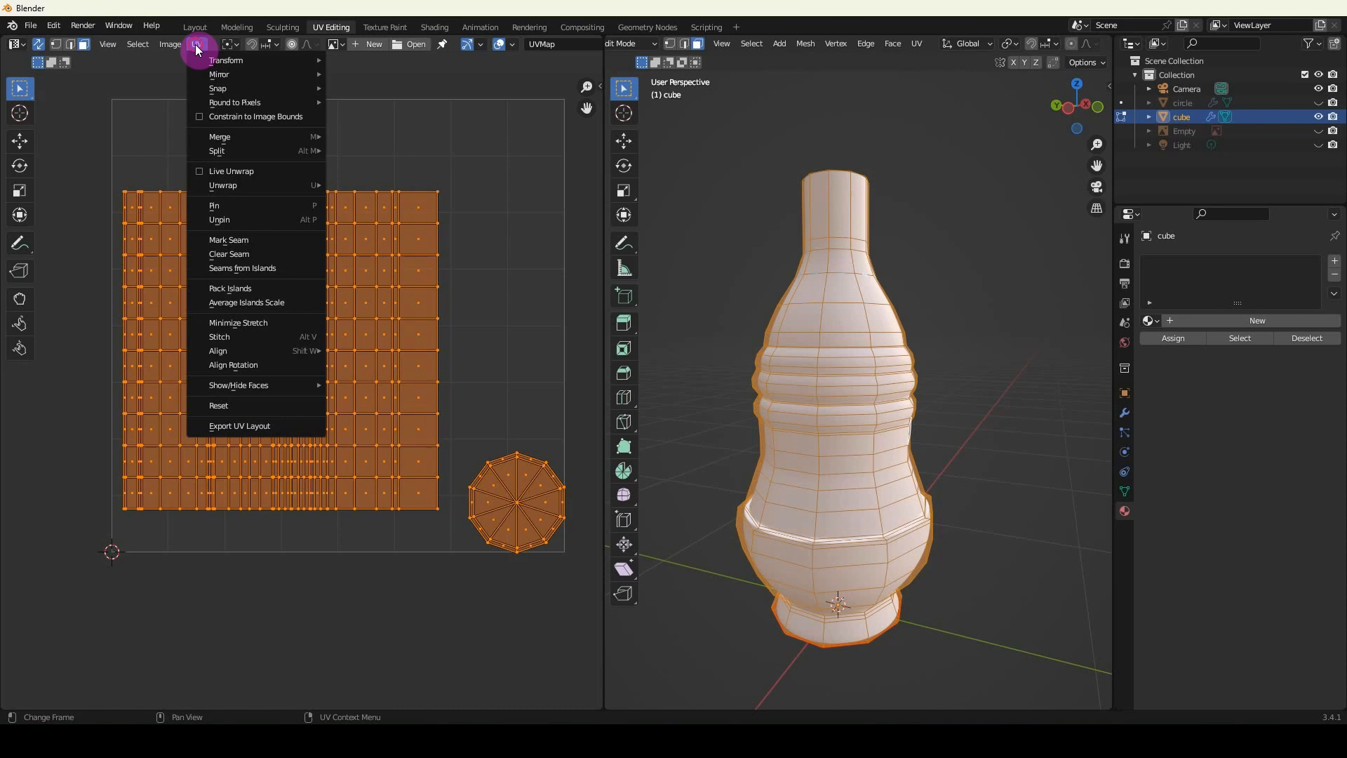
click(241, 425)
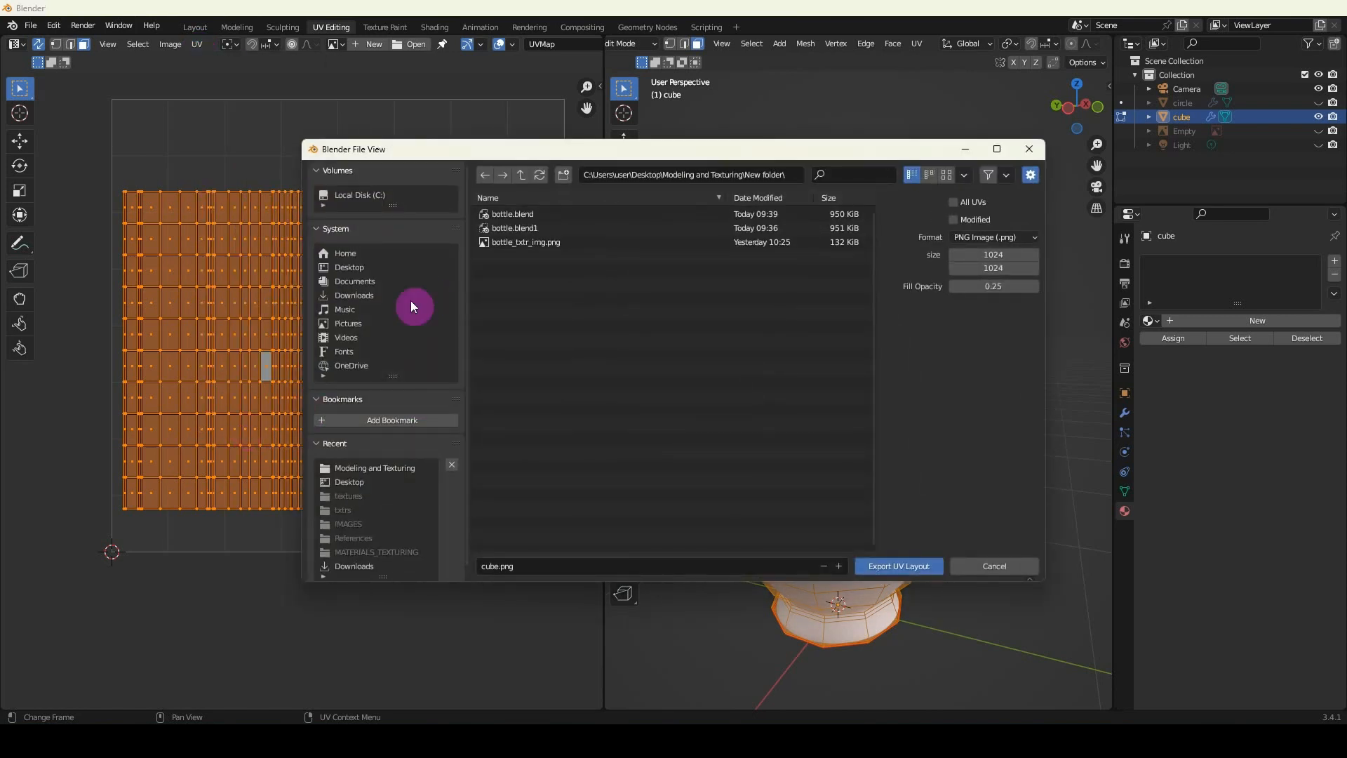
drag(526, 148, 505, 135)
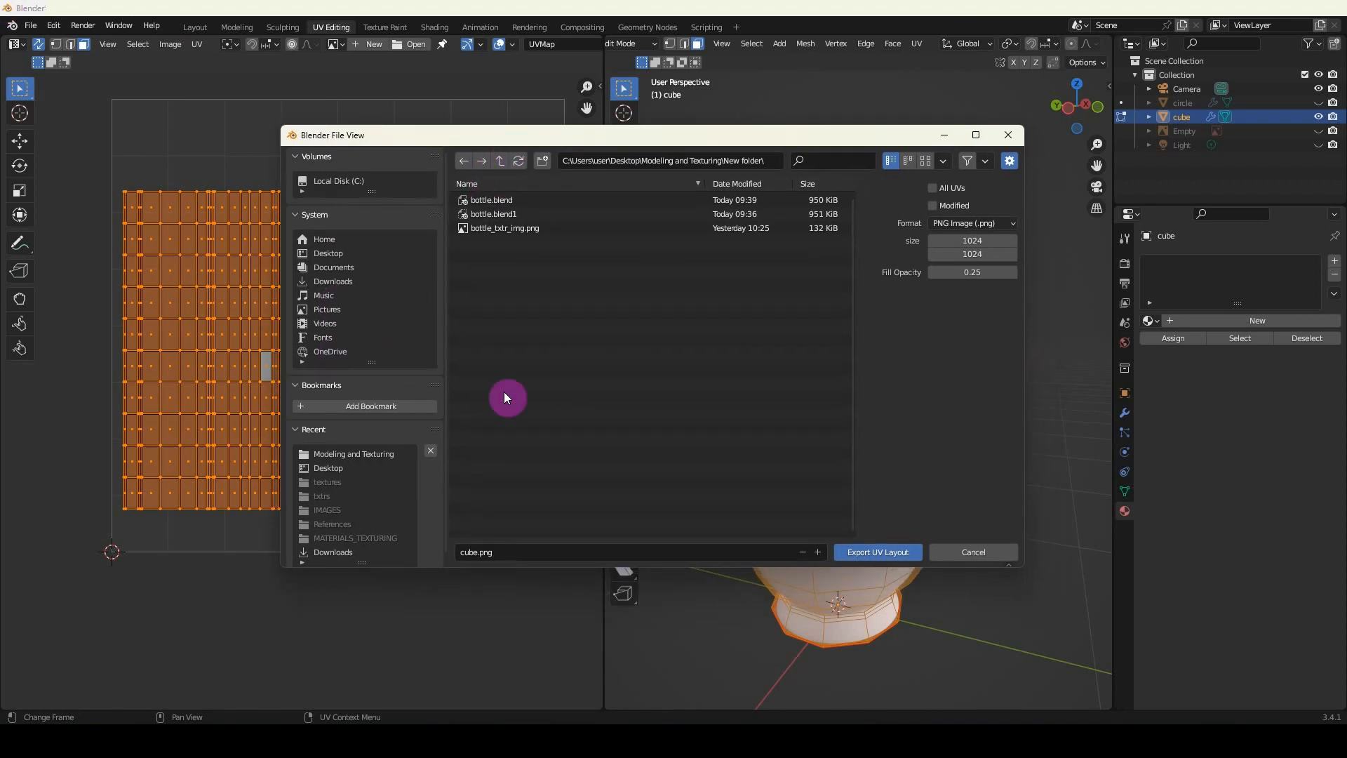
click(518, 553)
text(bottle_UV)
click(881, 553)
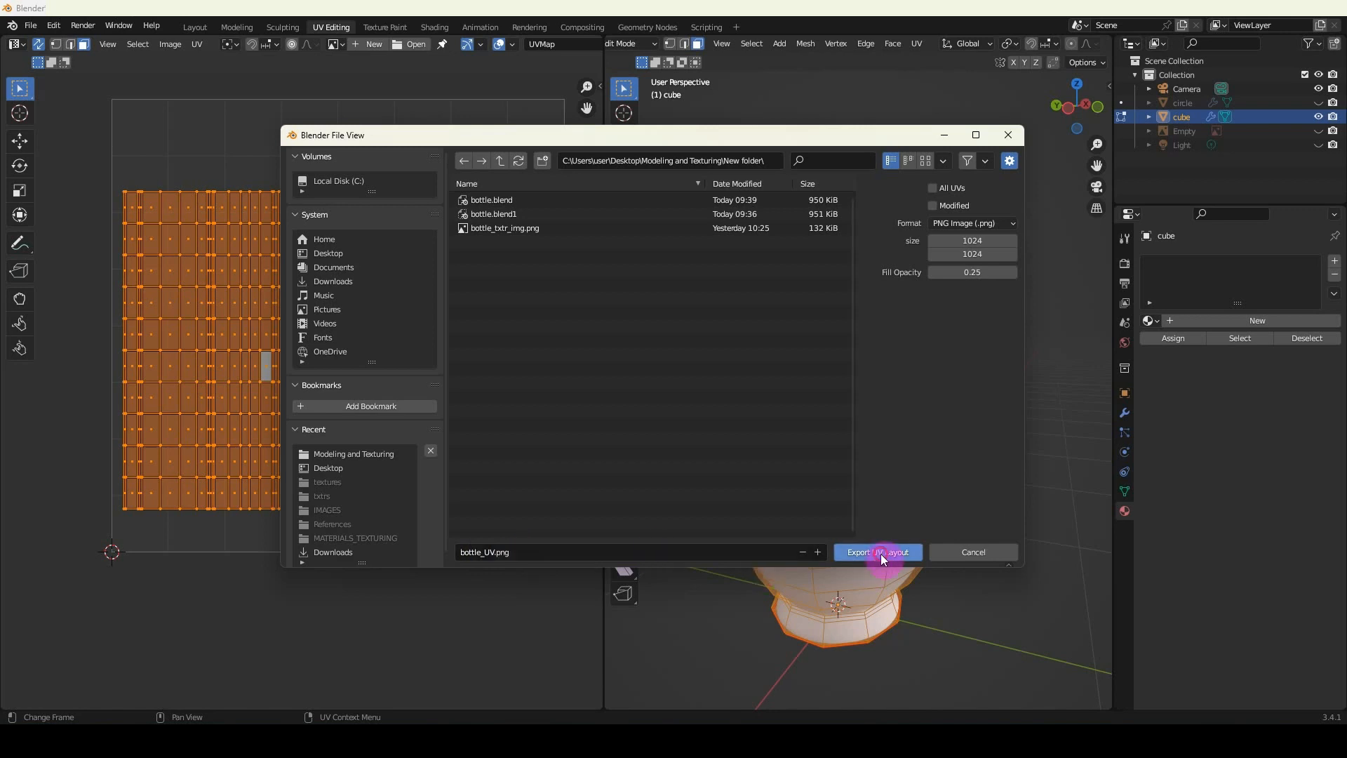
click(881, 554)
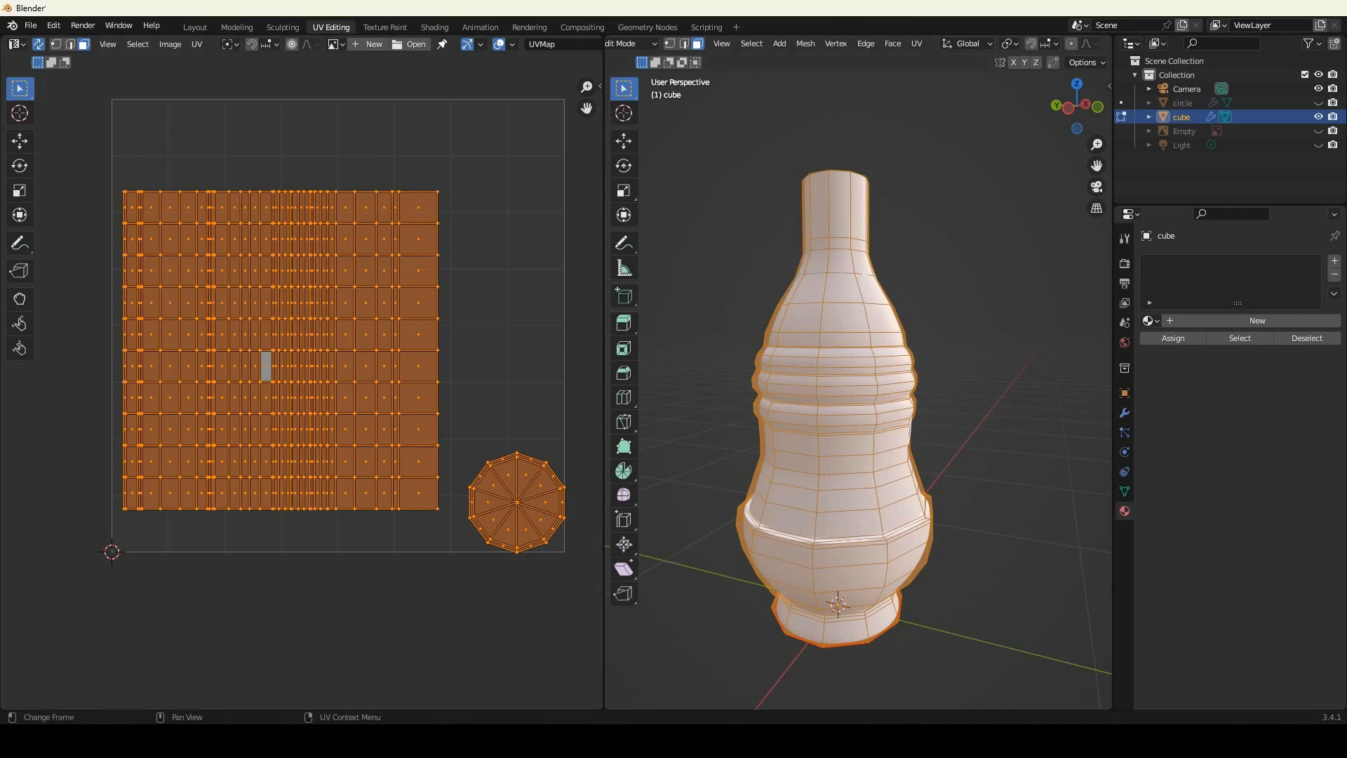
Open the exported bottle_UV image from the Modeling and Texturing folder in Photoshop.
click(479, 740)
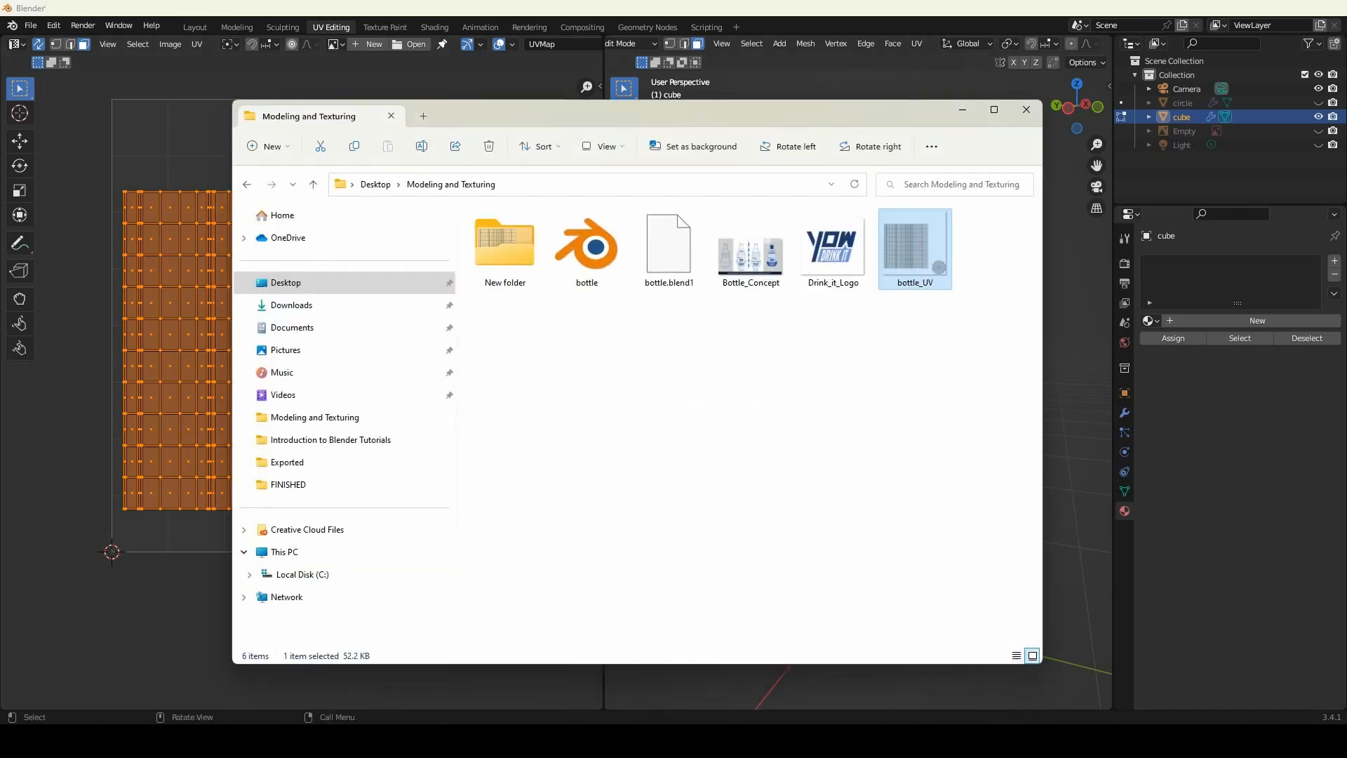
drag(910, 247, 1028, 681)
drag(1048, 744, 1048, 744)
drag(1048, 744, 860, 502)
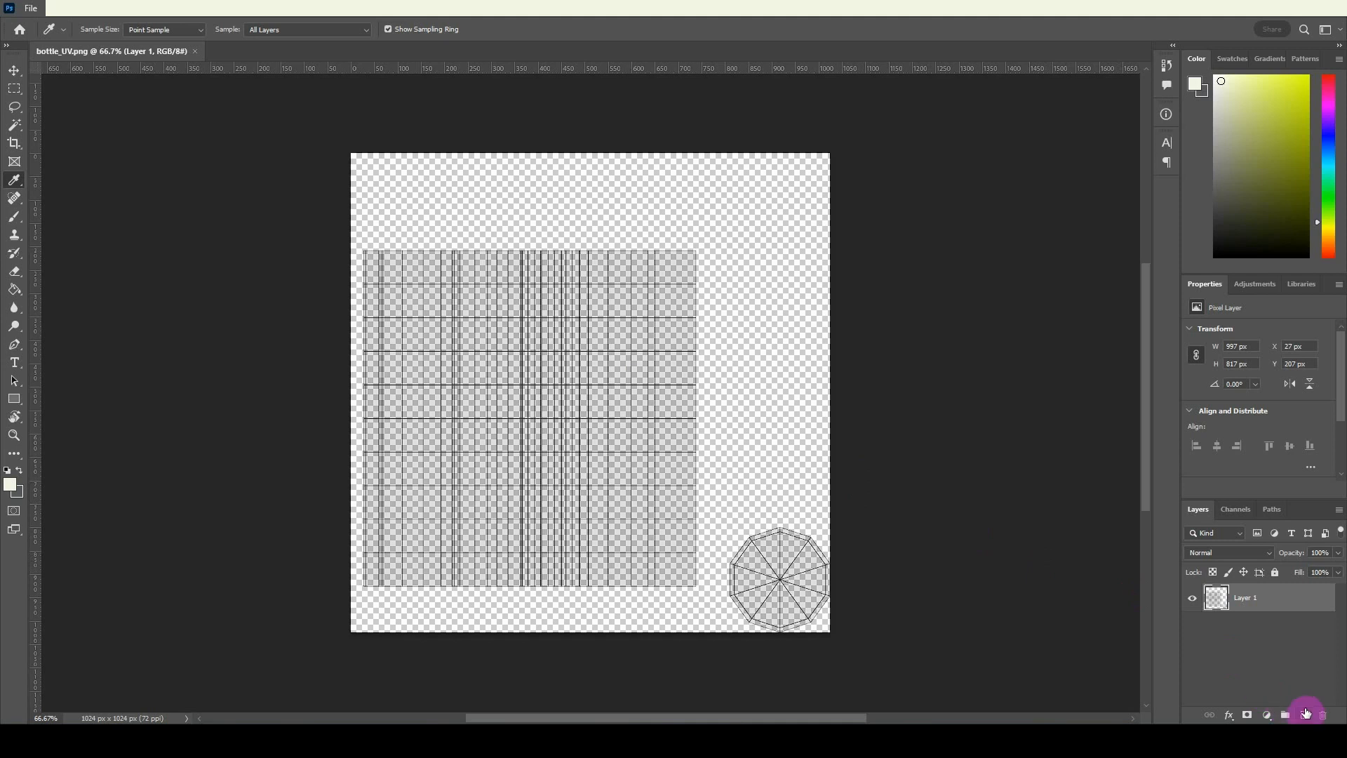
Add a new layer and fill it completely with dark grey using the Paint Bucket.
click(1306, 714)
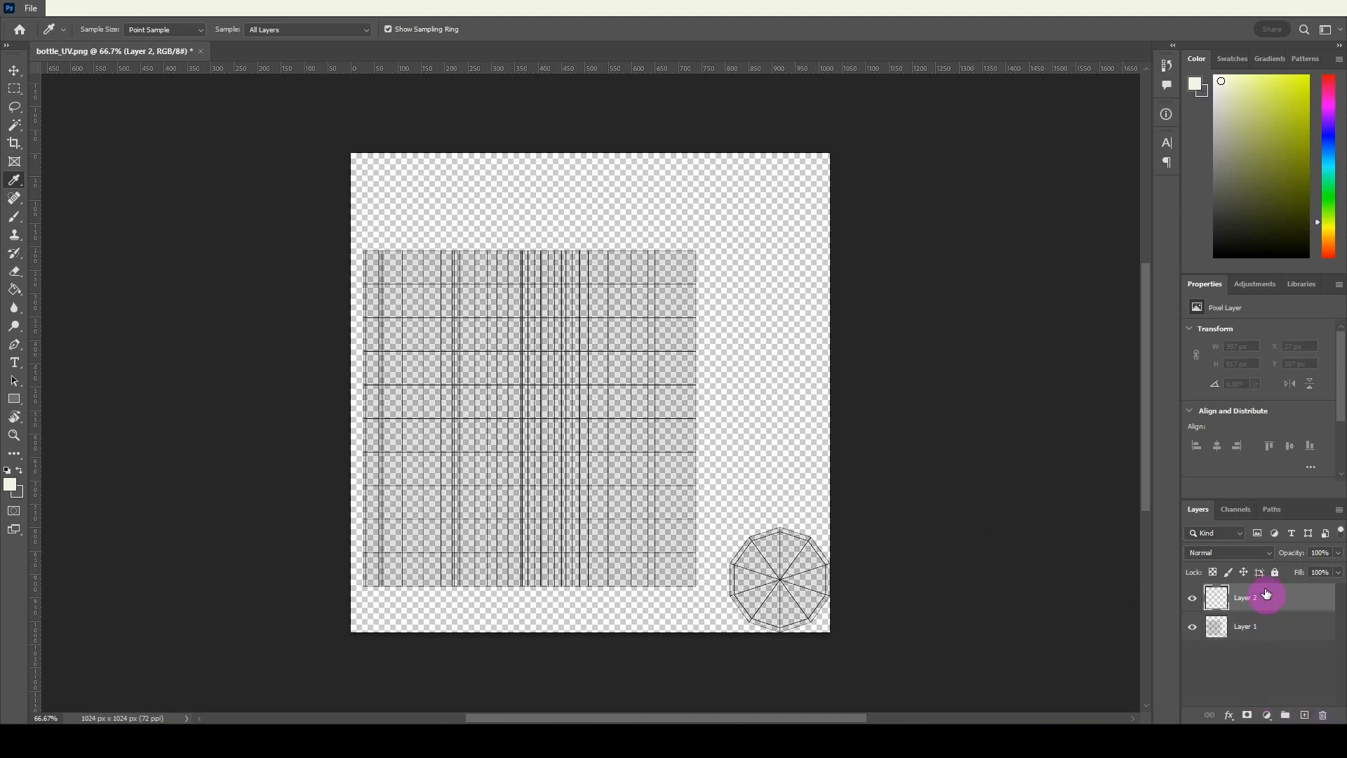
click(18, 470)
key(g)
click(421, 342)
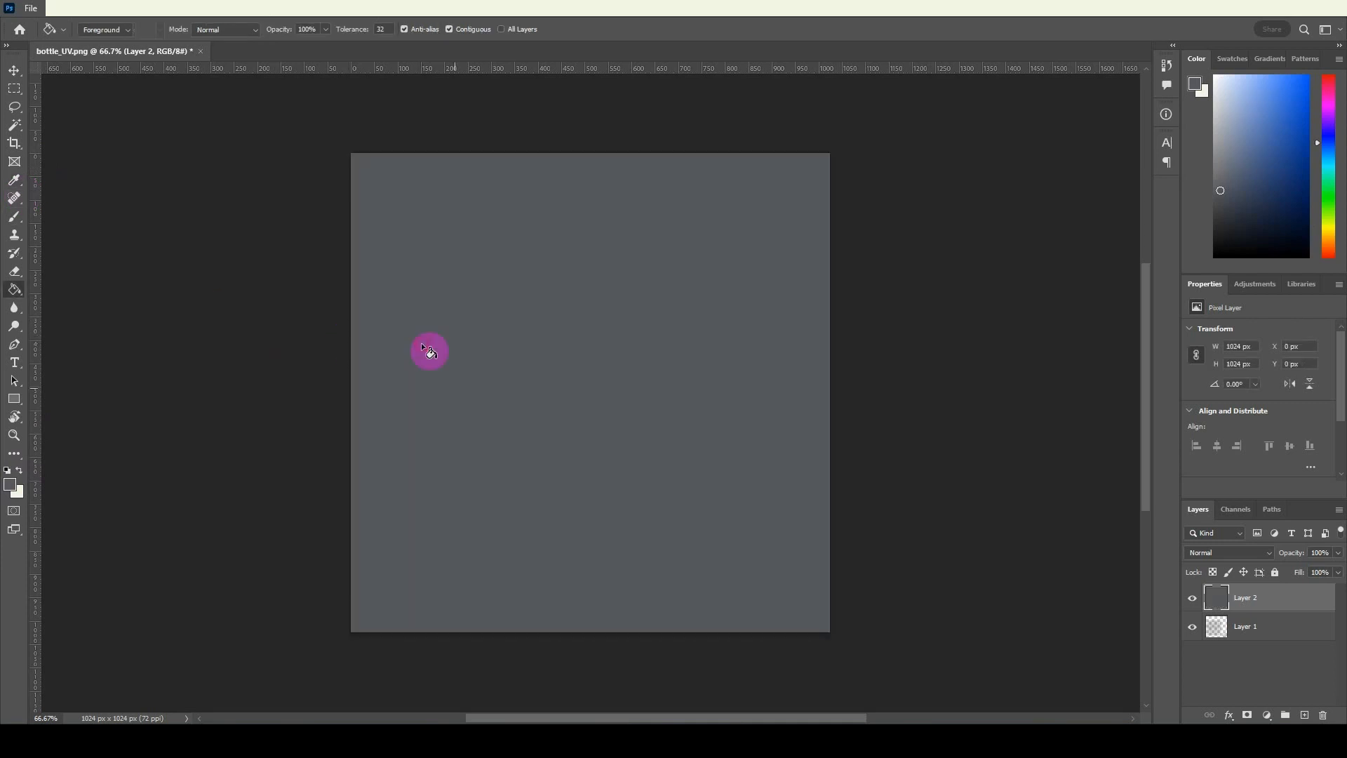
Reorder the layers so the grey fill lies beneath the UV layout, and make the UV layout layer active.
drag(1269, 632, 1261, 643)
click(1248, 598)
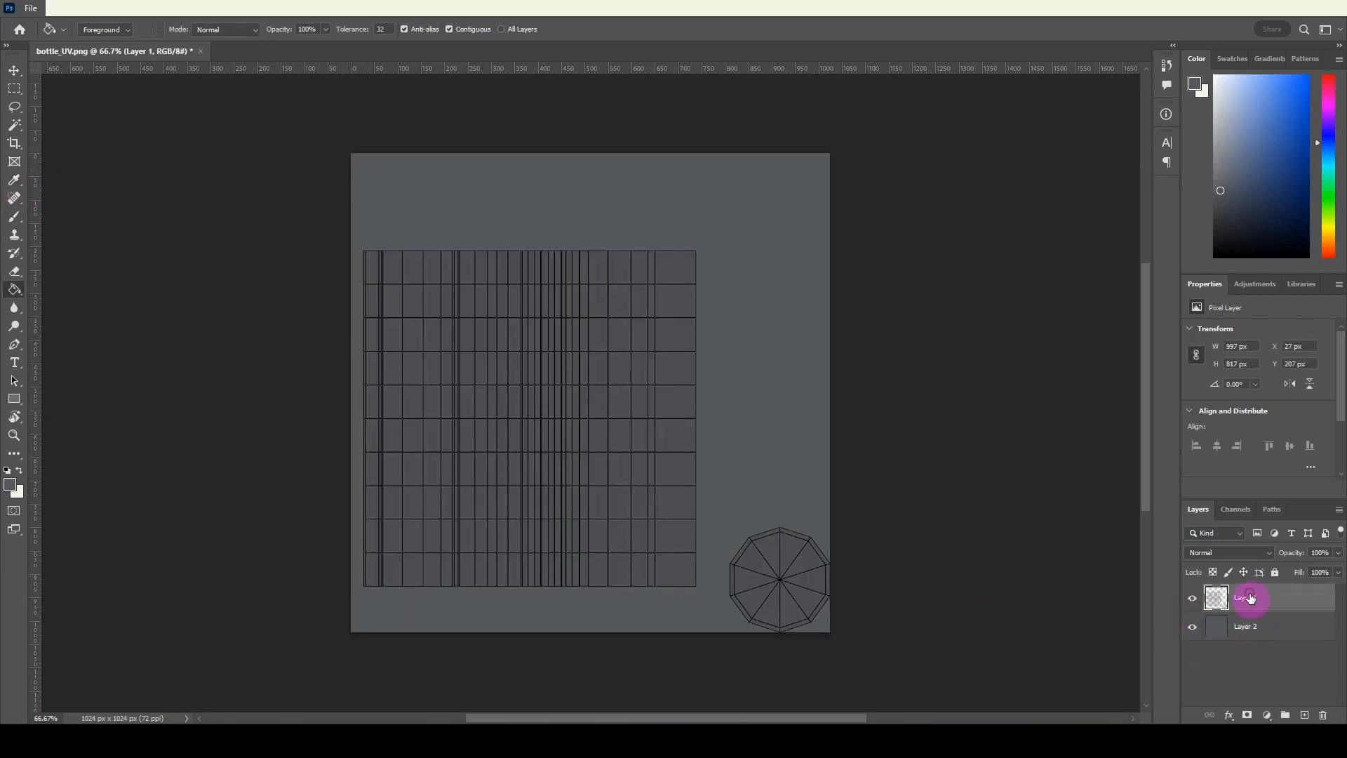
click(389, 440)
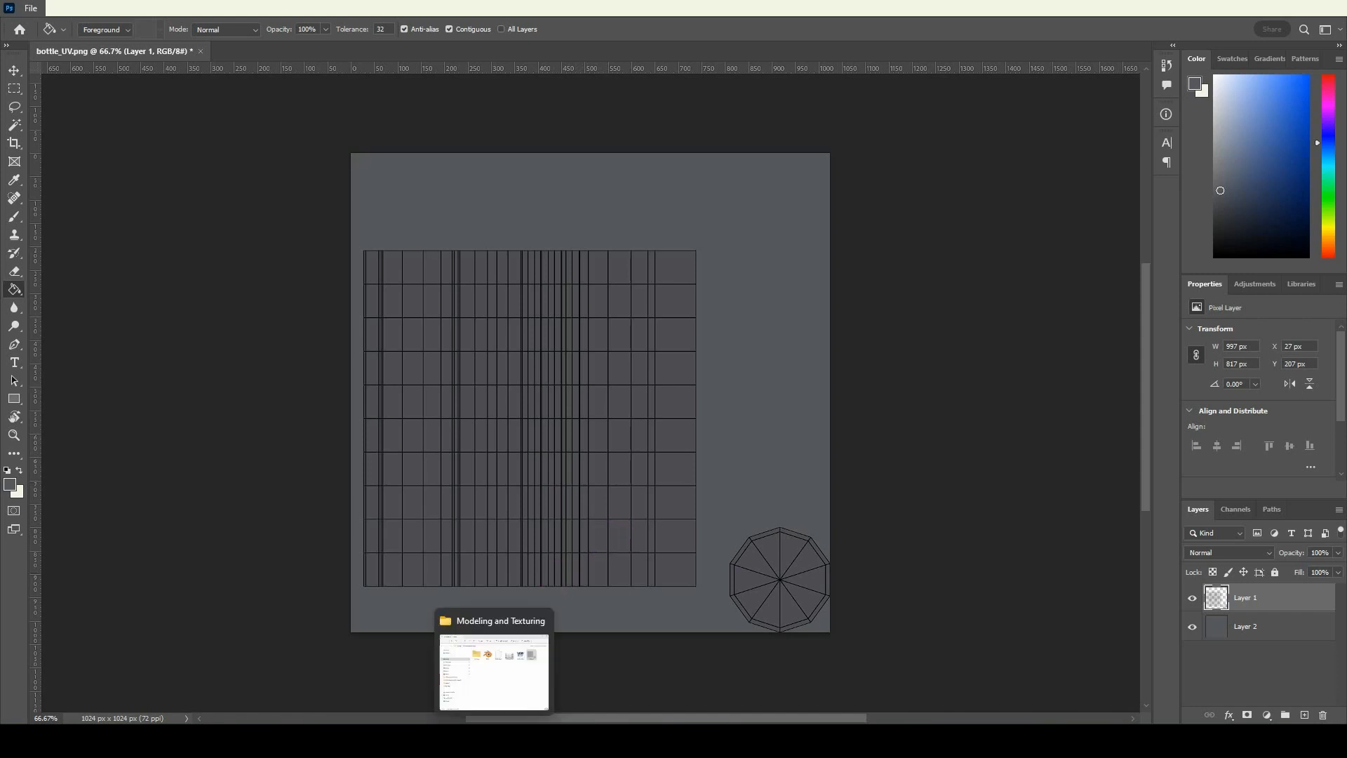
Place the Drink_it_Logo image from the project folder, scaled to about 51% and positioned over the middle of the body's UV grid.
click(495, 741)
drag(833, 249, 1090, 419)
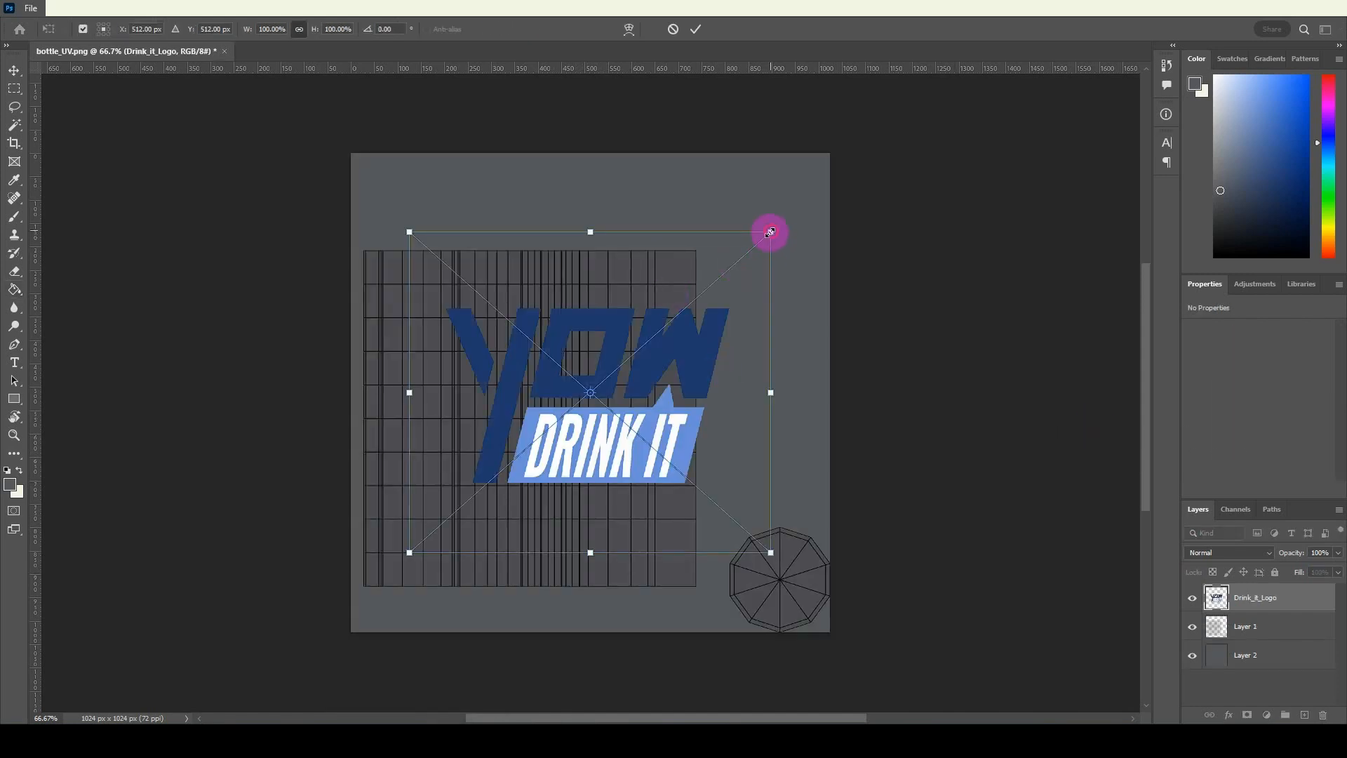
drag(771, 233, 653, 341)
drag(555, 429, 577, 413)
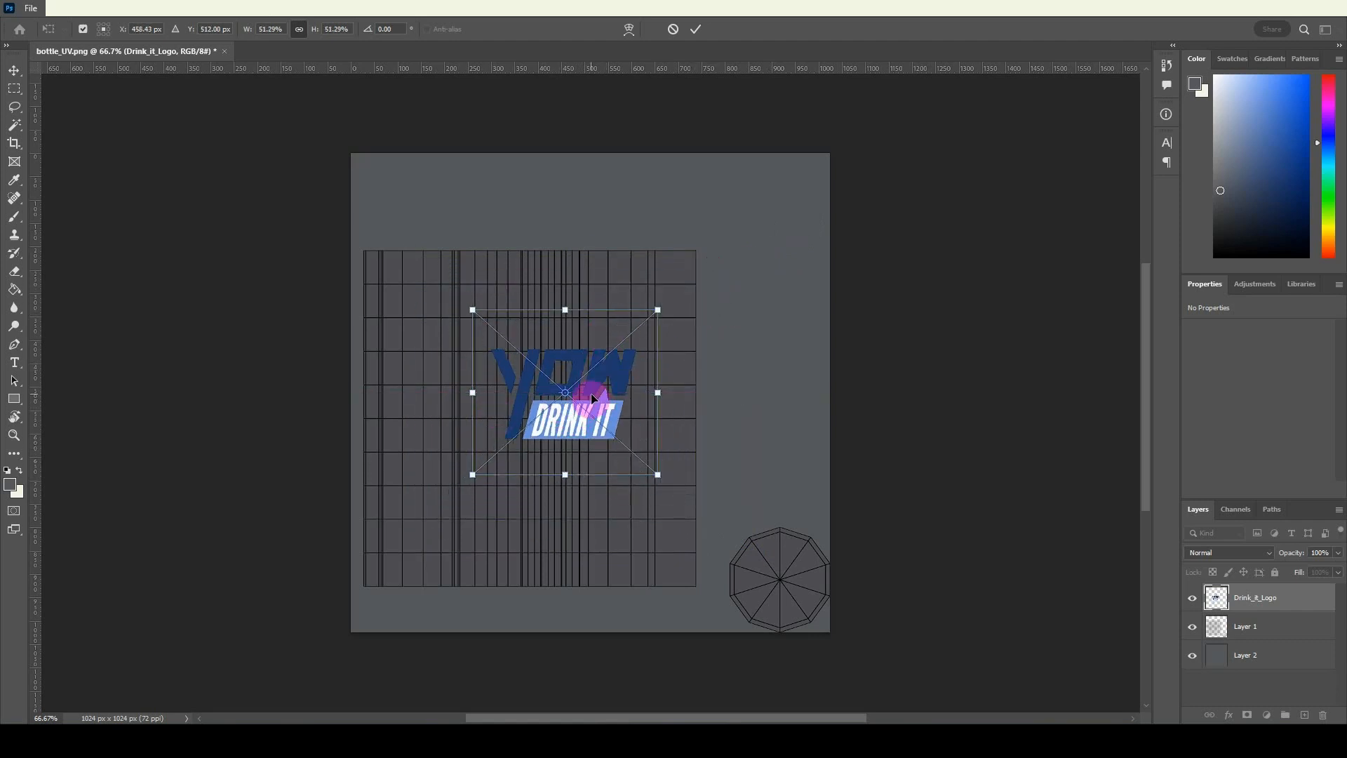
key(Return)
Switch to Blender and select one face on the bottle's lower body to locate it in the UV layout.
click(1017, 738)
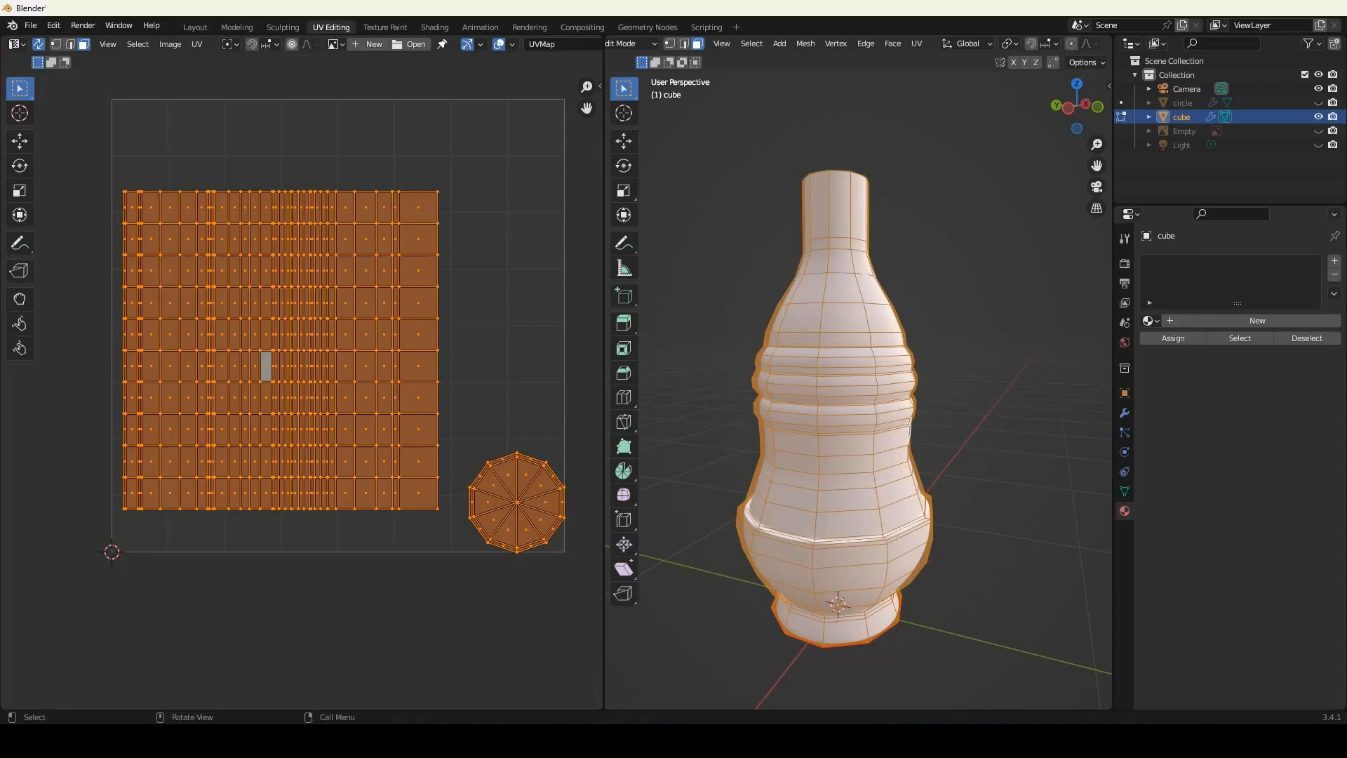
middle_drag(896, 547, 885, 535)
click(850, 494)
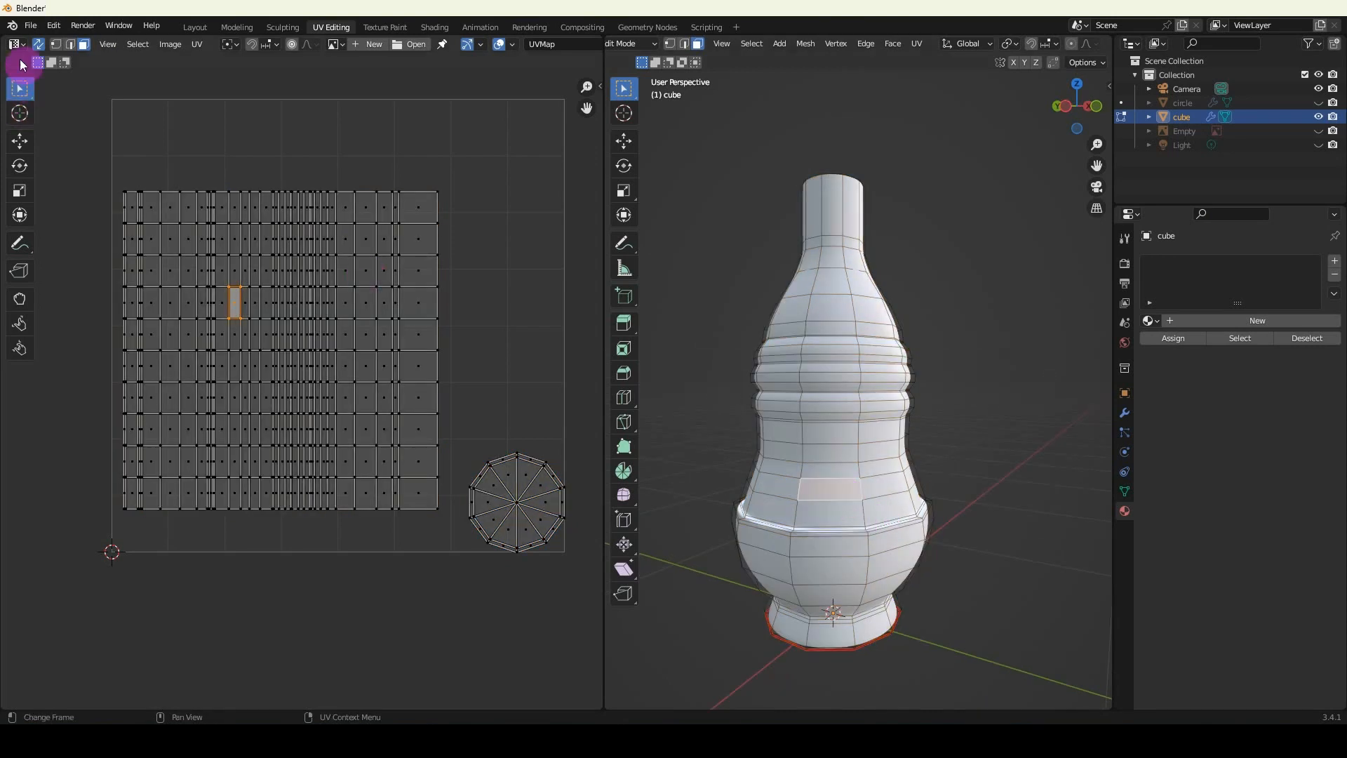
click(39, 45)
middle_drag(818, 496, 818, 432)
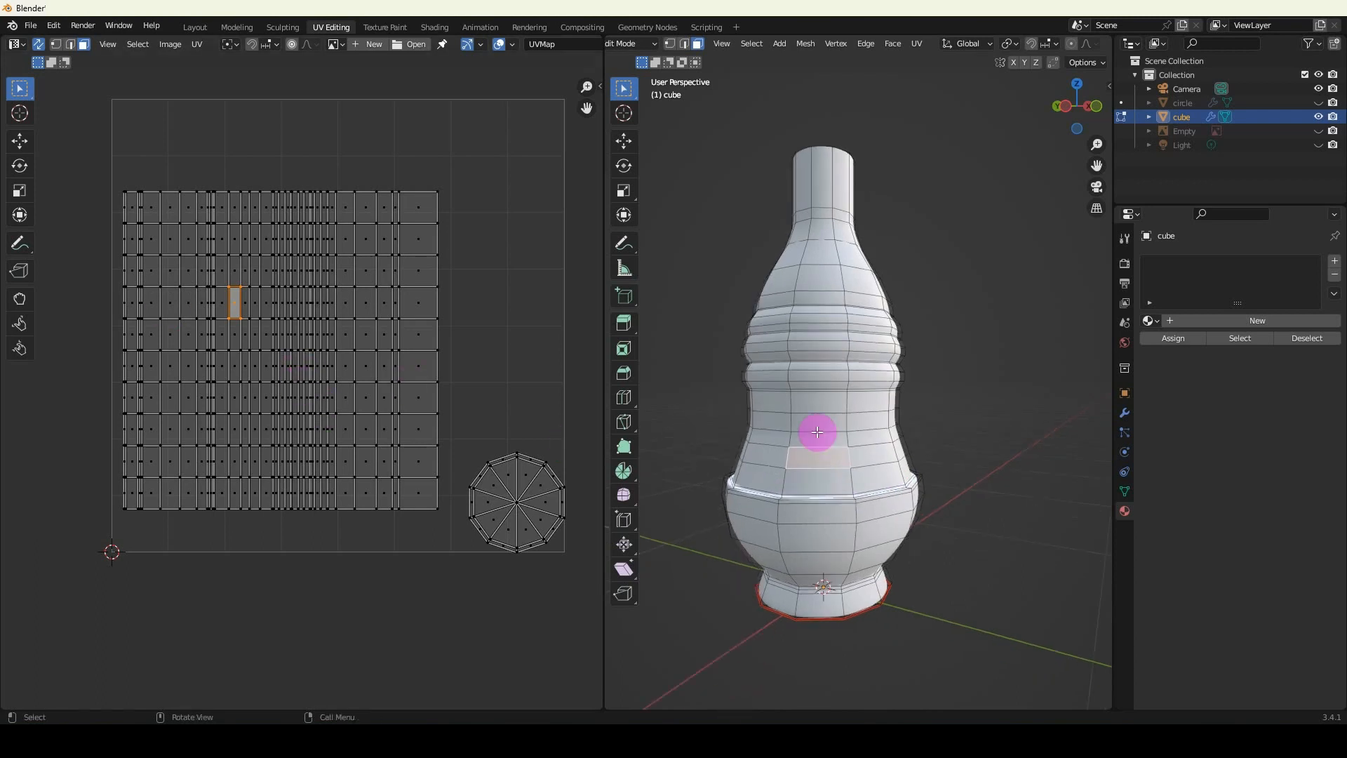
In front view, select the two-column, three-row block of central faces above the lower ridge and inspect its place in the UV grid.
key(KP_1)
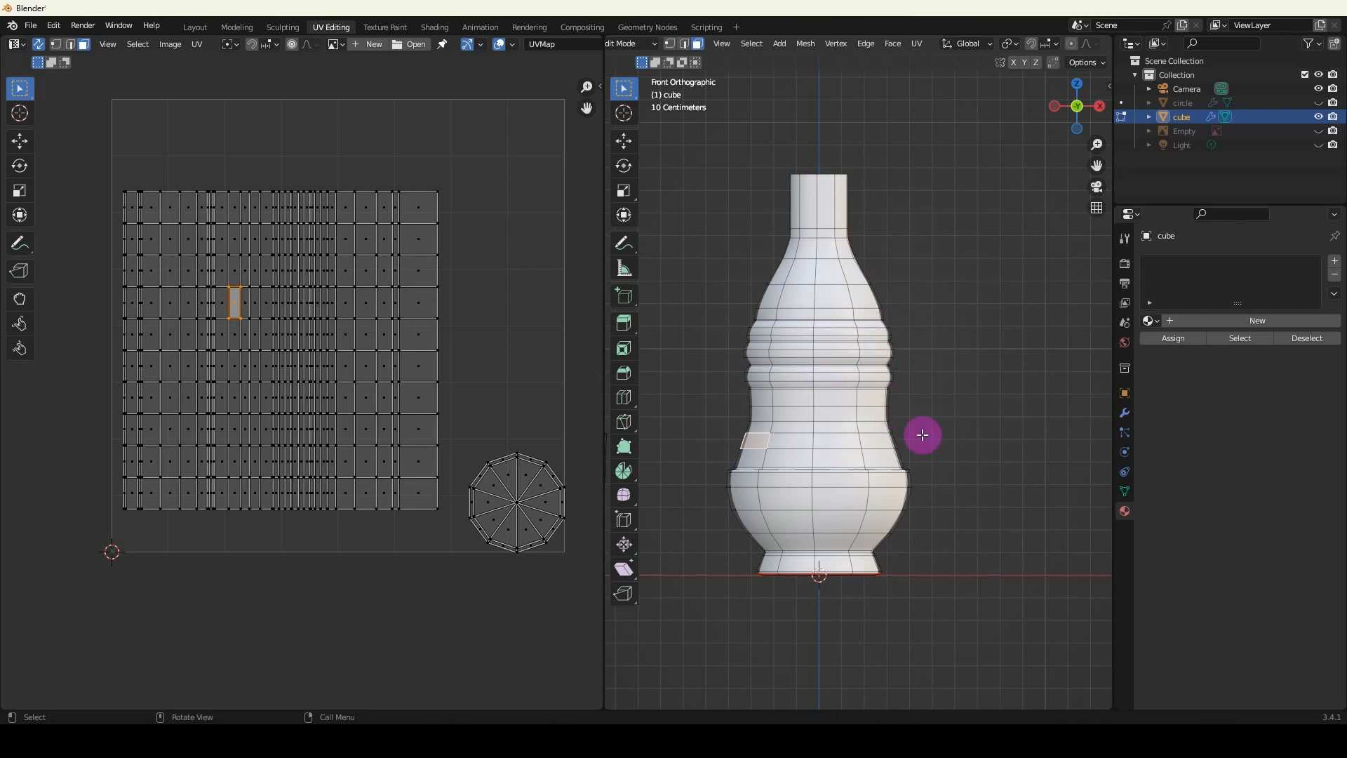
scroll(776, 386, up, 1)
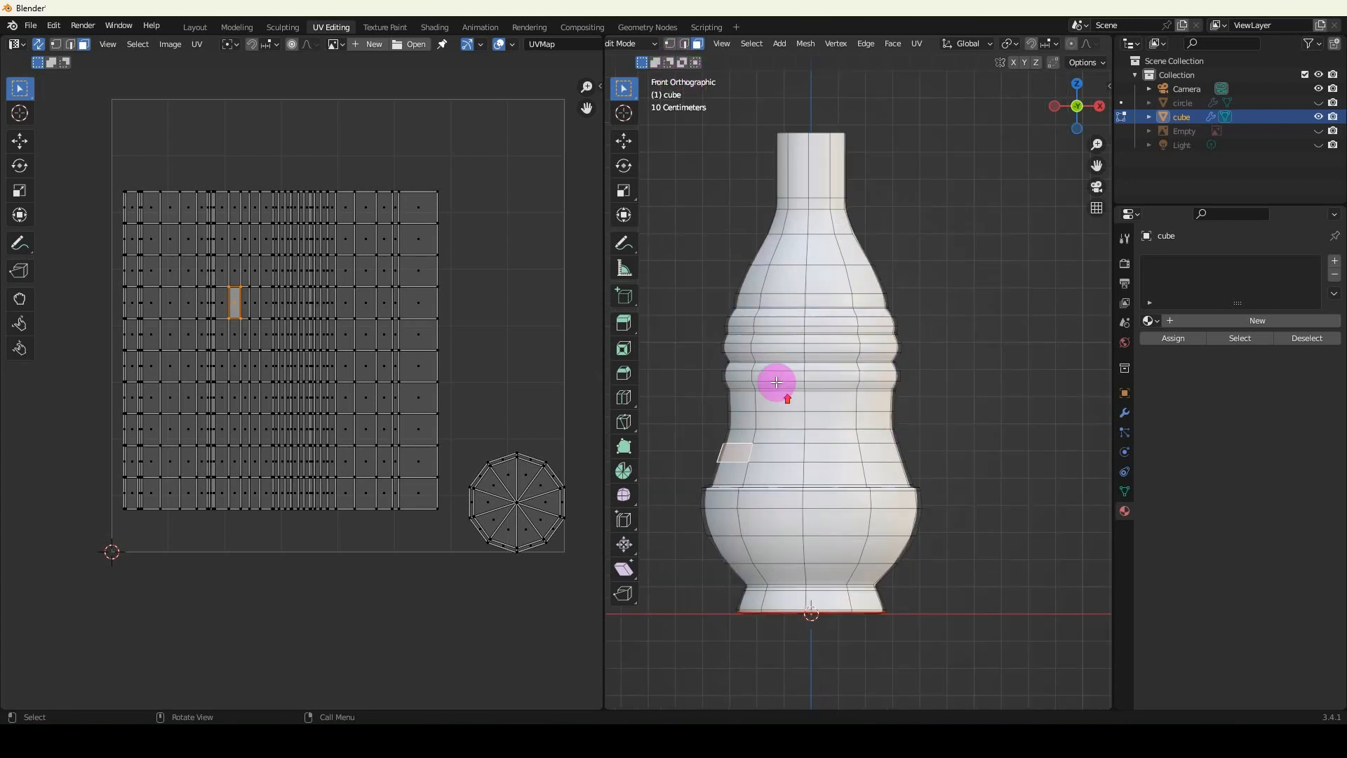
click(779, 472)
shift+click(827, 466)
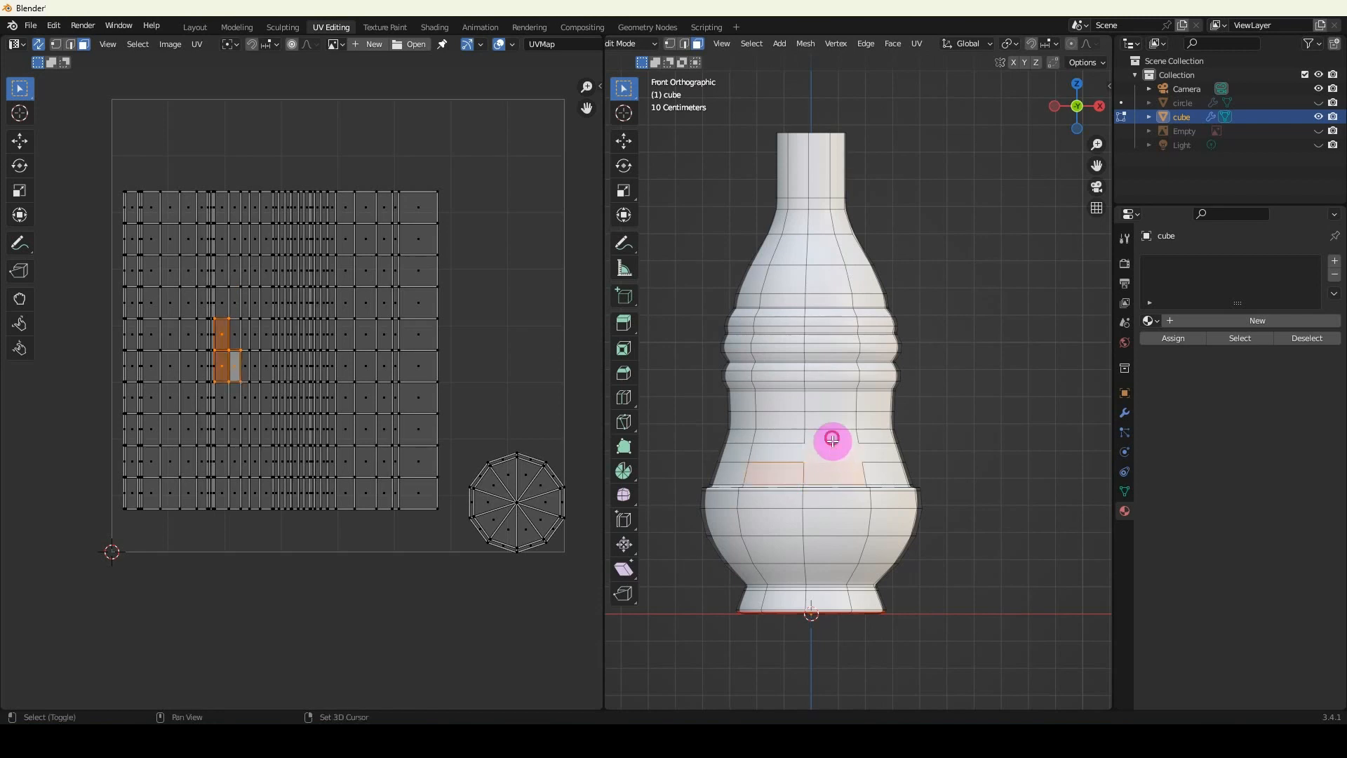
shift+click(832, 439)
shift+click(783, 439)
shift+click(780, 456)
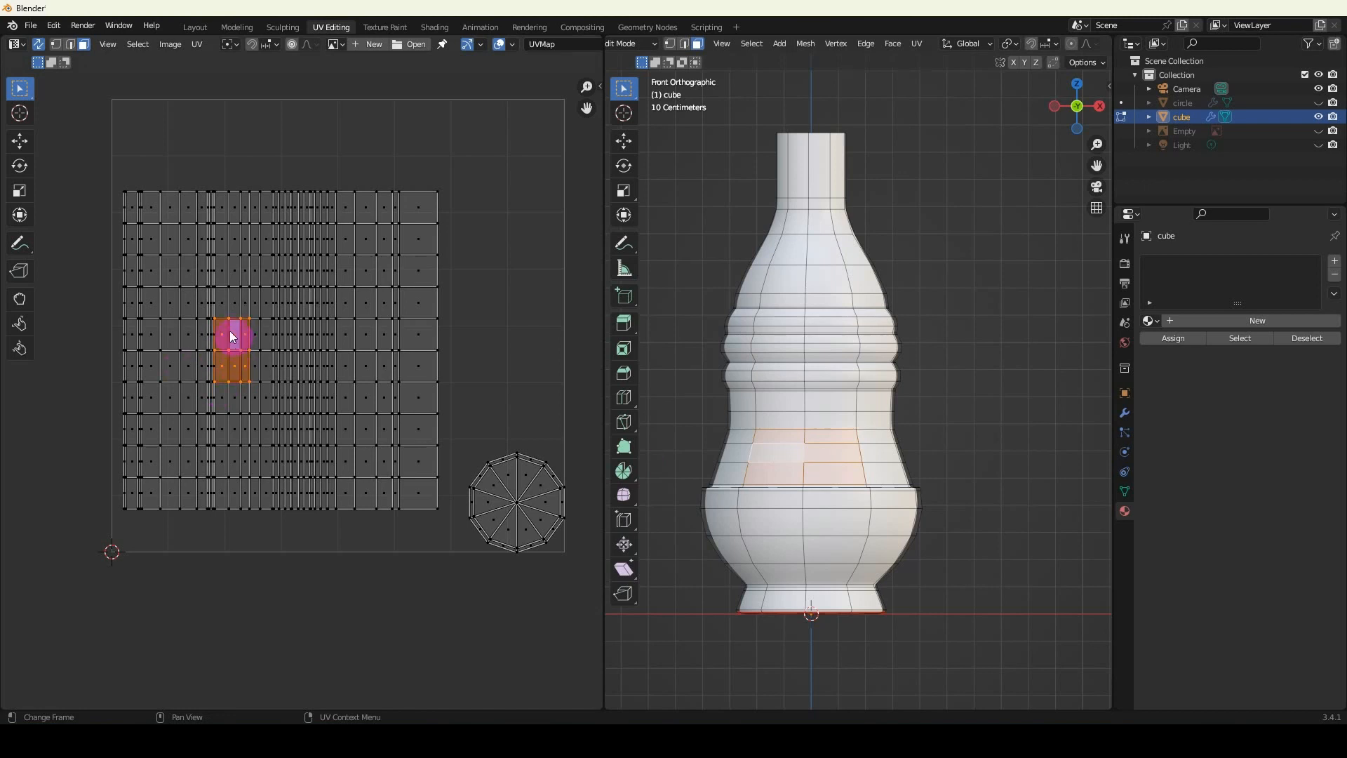
scroll(234, 367, up, 2)
middle_drag(210, 375, 315, 401)
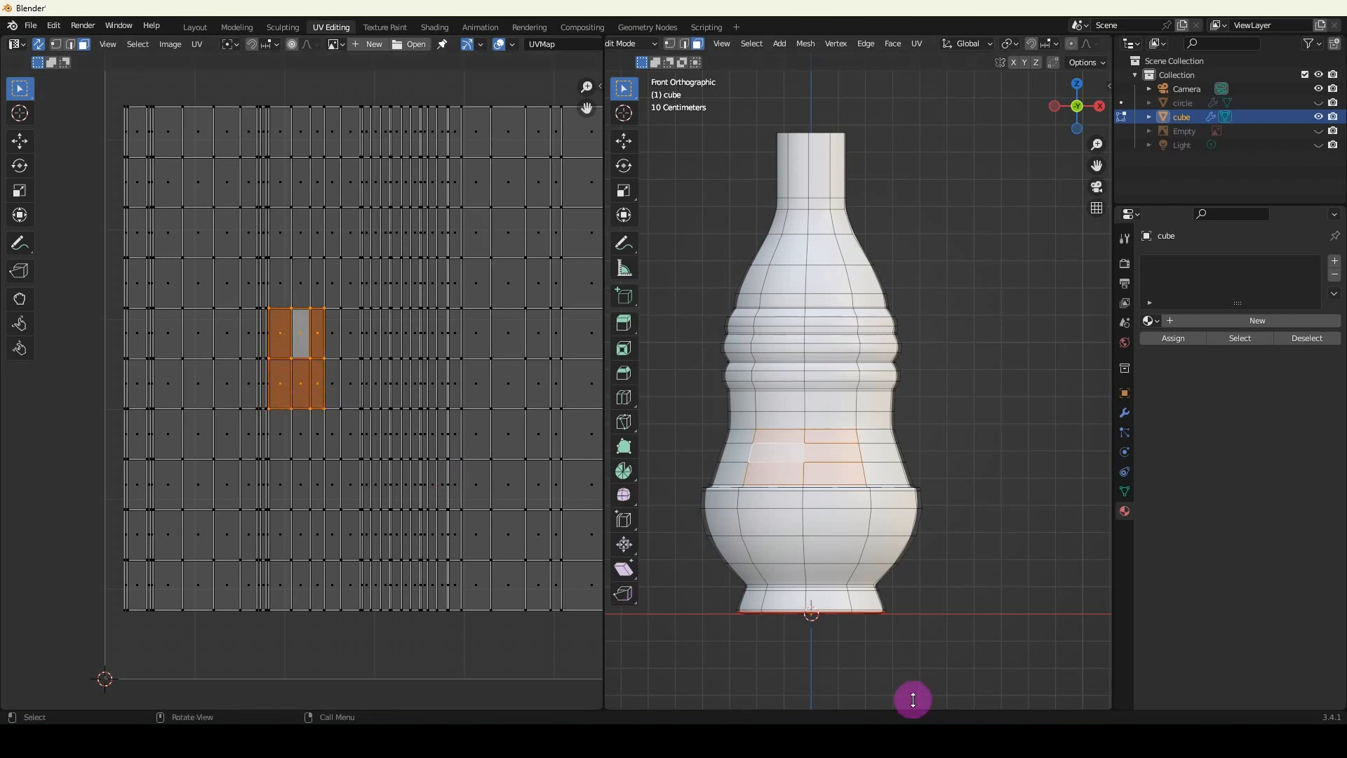
Switch to Photoshop, scale the Drink_it_Logo to about 28% on the left half of the UV grid, and rotate it 90° clockwise.
click(1051, 741)
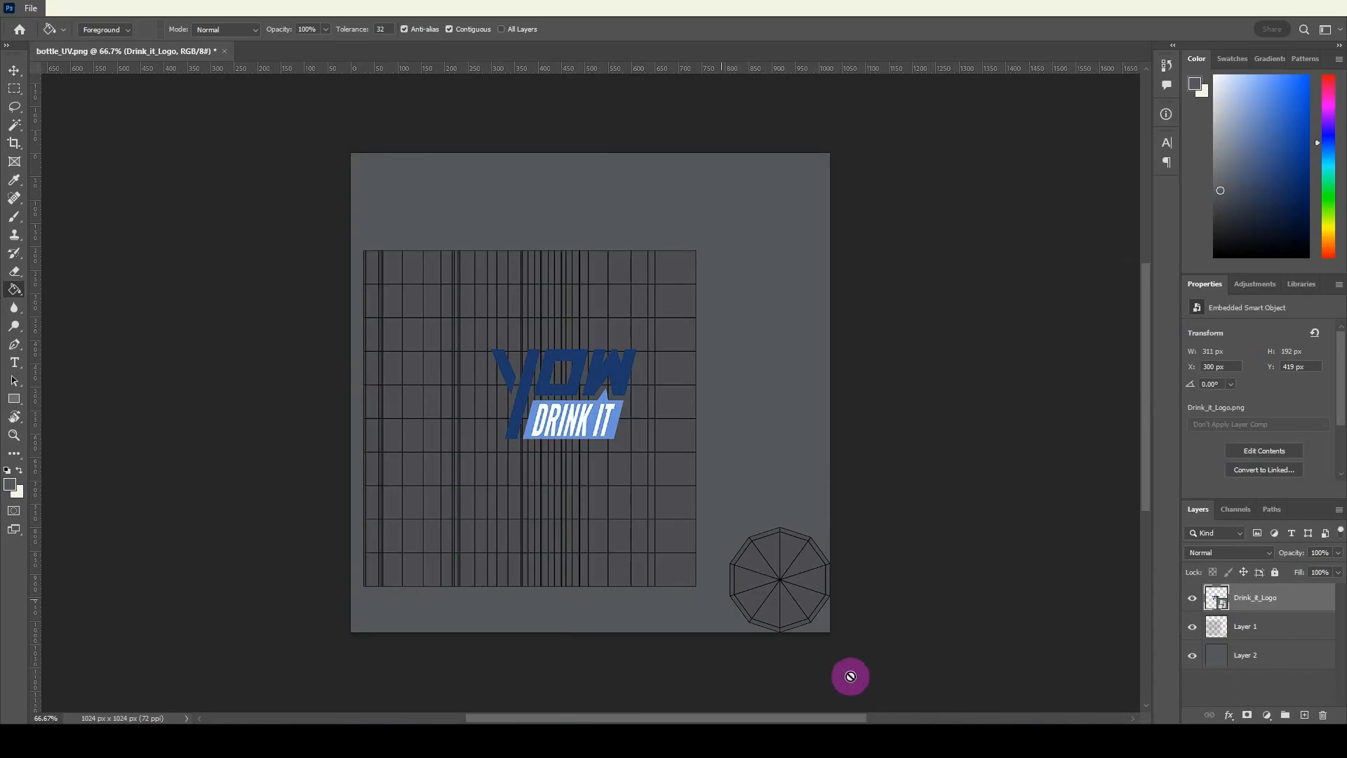
key(ctrl+t)
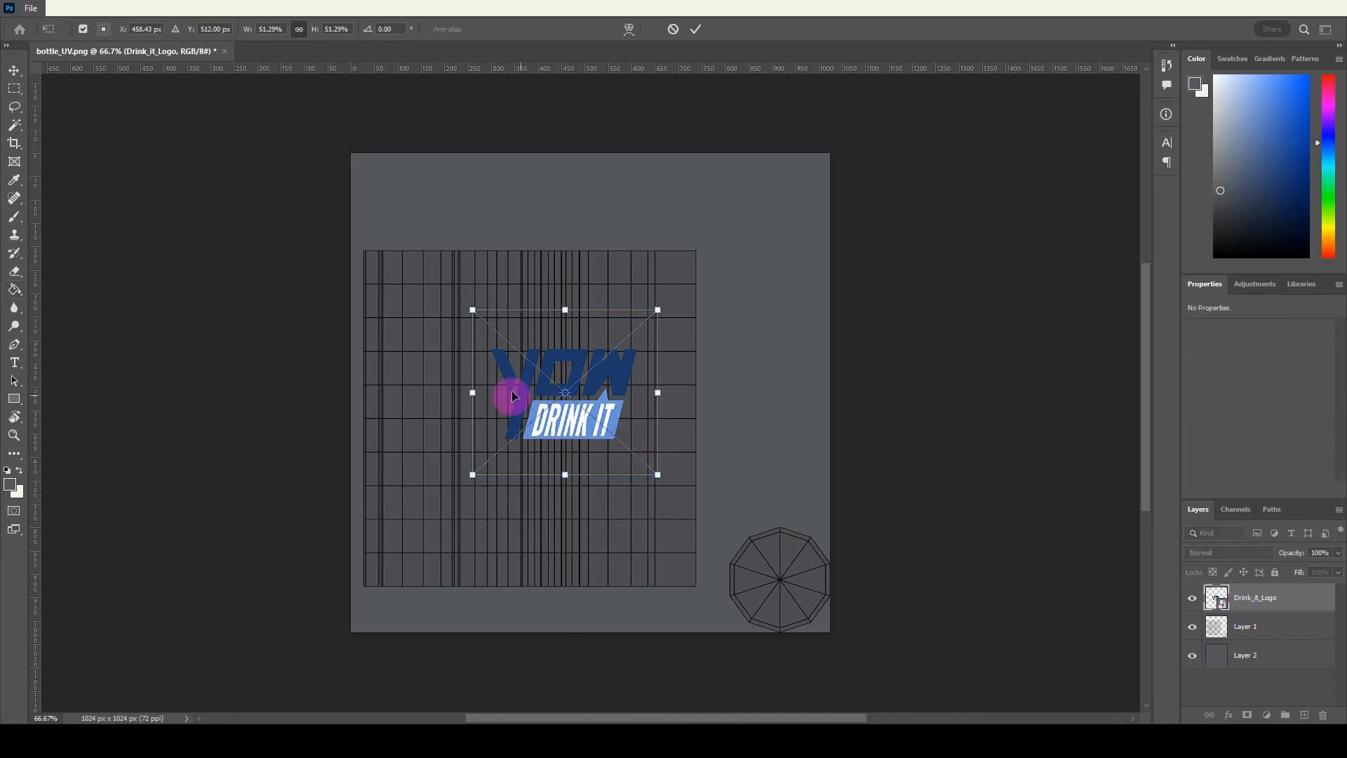
drag(556, 421, 471, 407)
drag(574, 296, 487, 371)
right_click(457, 428)
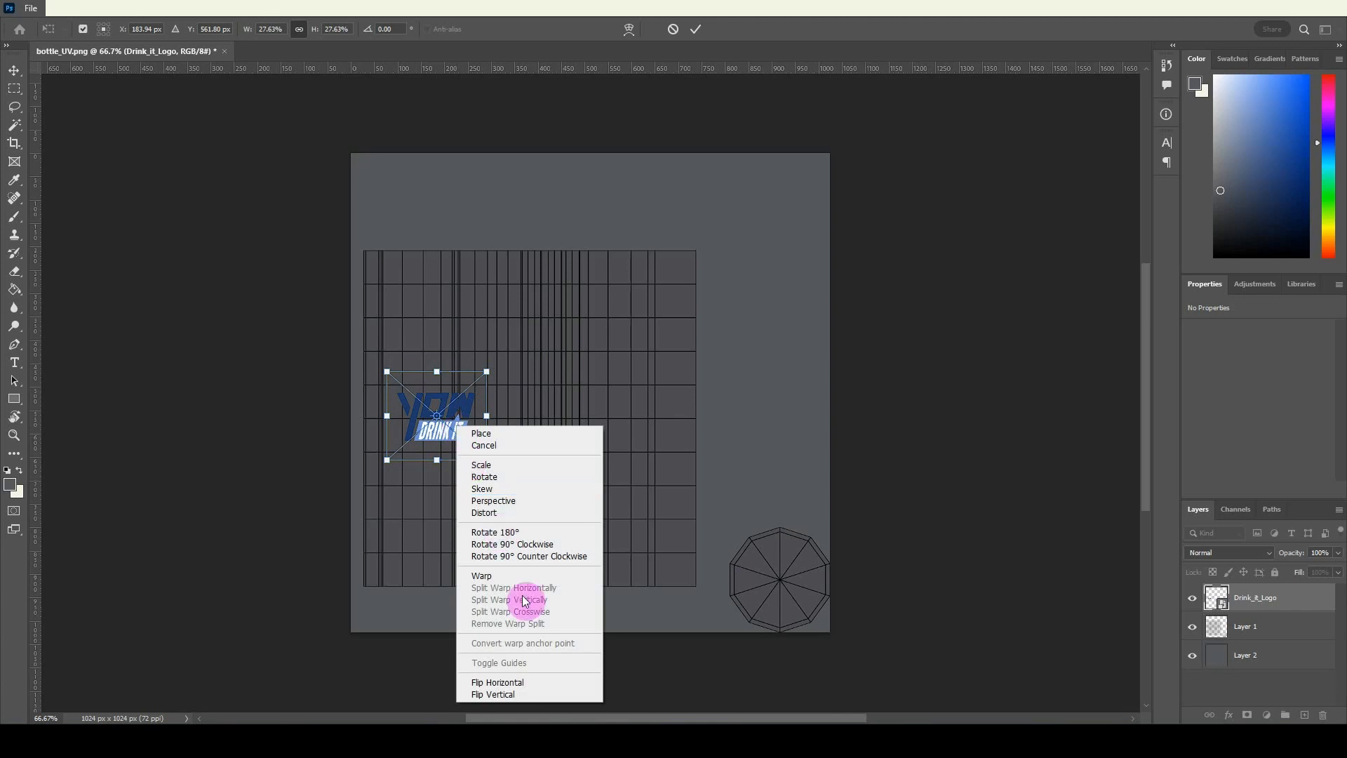
click(515, 545)
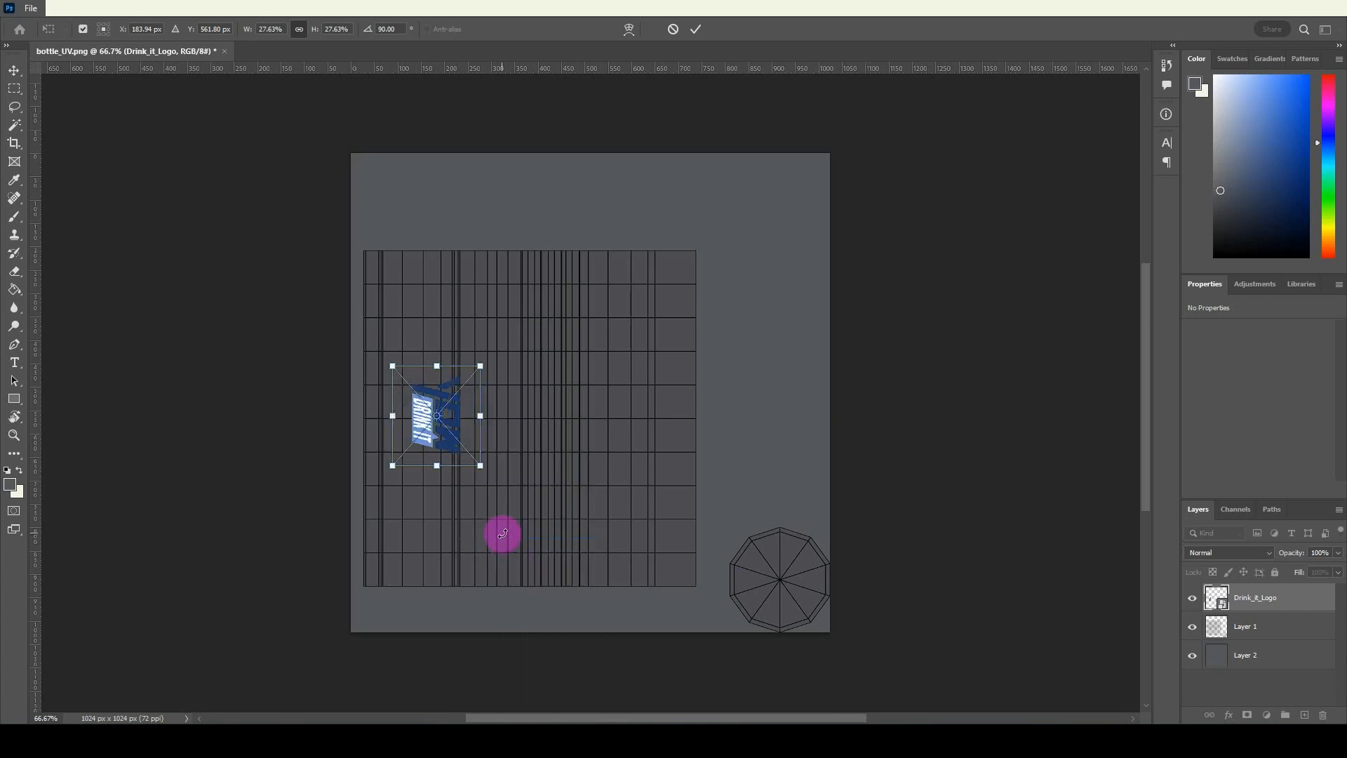
Shrink the rotated logo to about 14.5% and place it over the grid cells matching the bottle's central lower faces.
drag(442, 454, 499, 424)
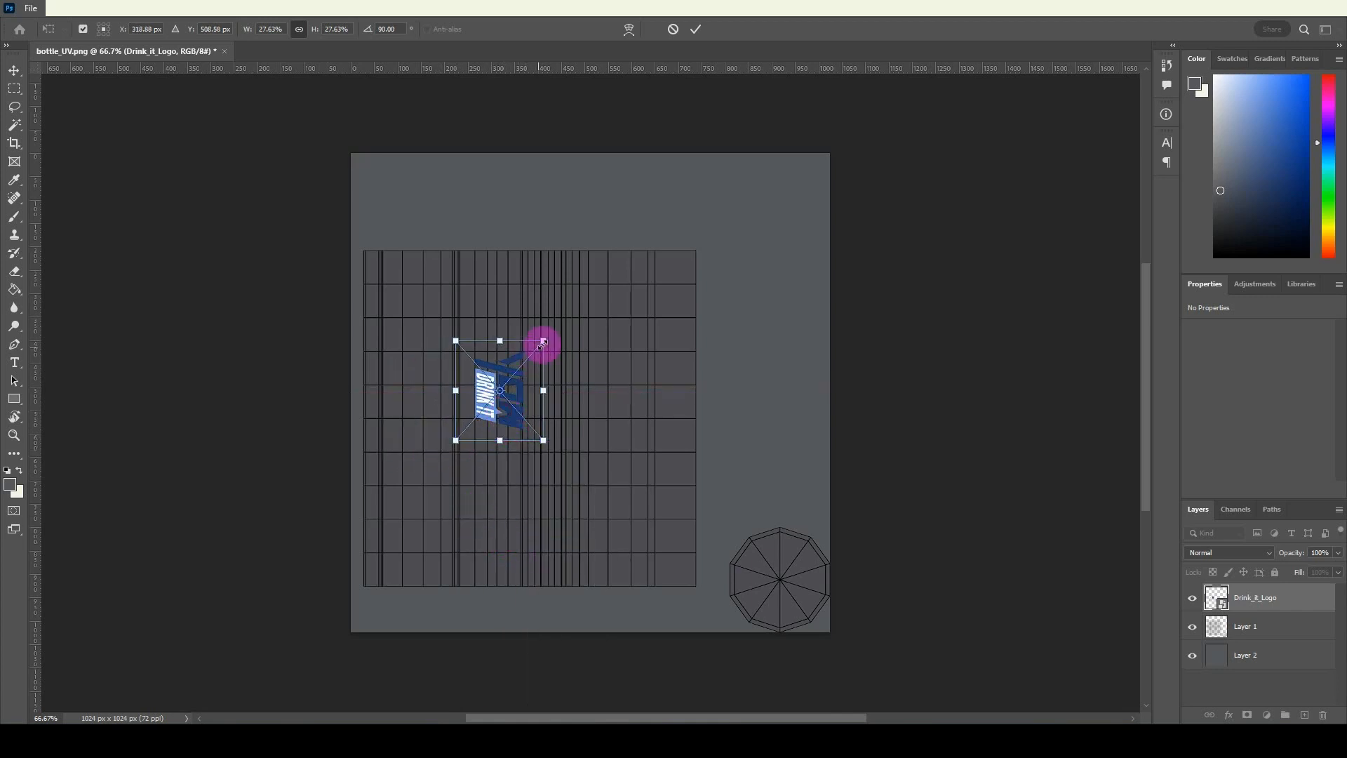
drag(543, 342, 502, 388)
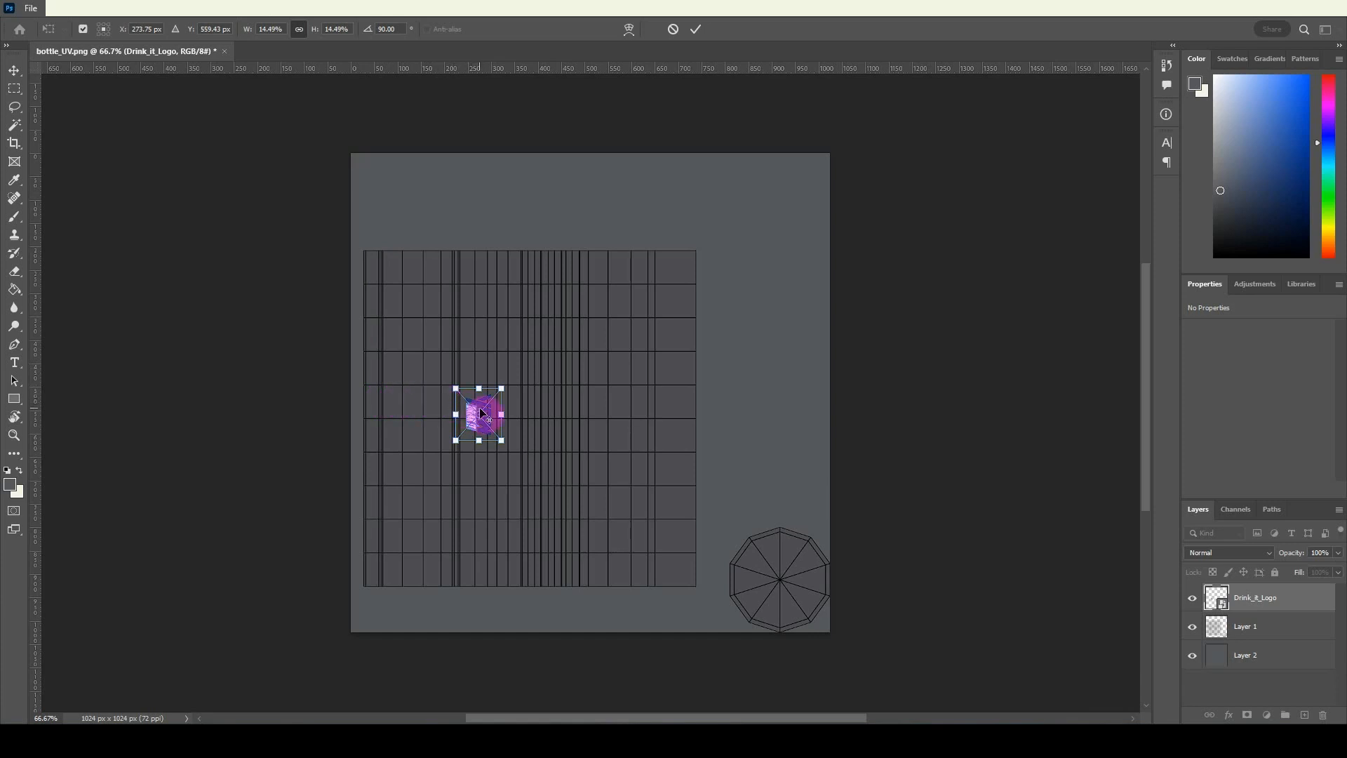
key(Return)
Move the logo slightly right and down within the UV grid to X 260 px, Y 523 px.
key(z)
click(492, 441)
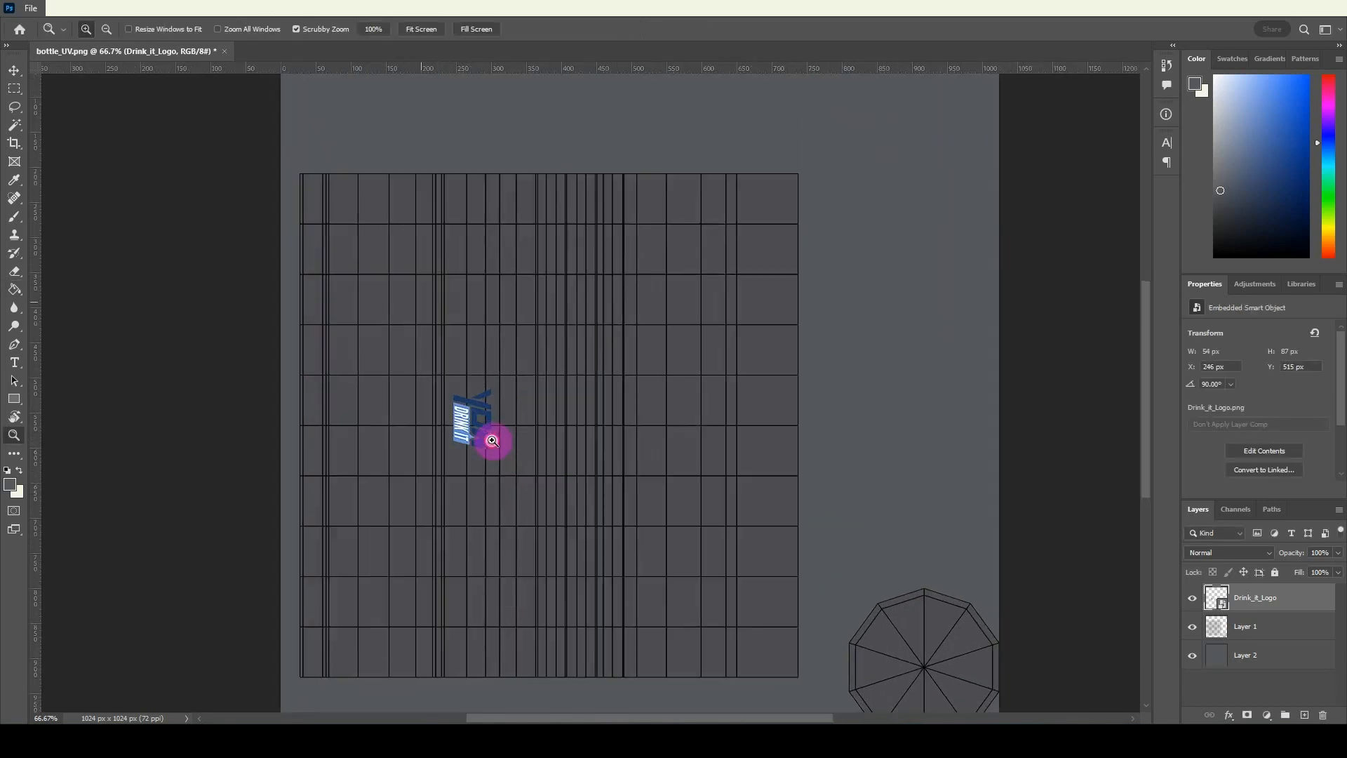
click(492, 441)
key(v)
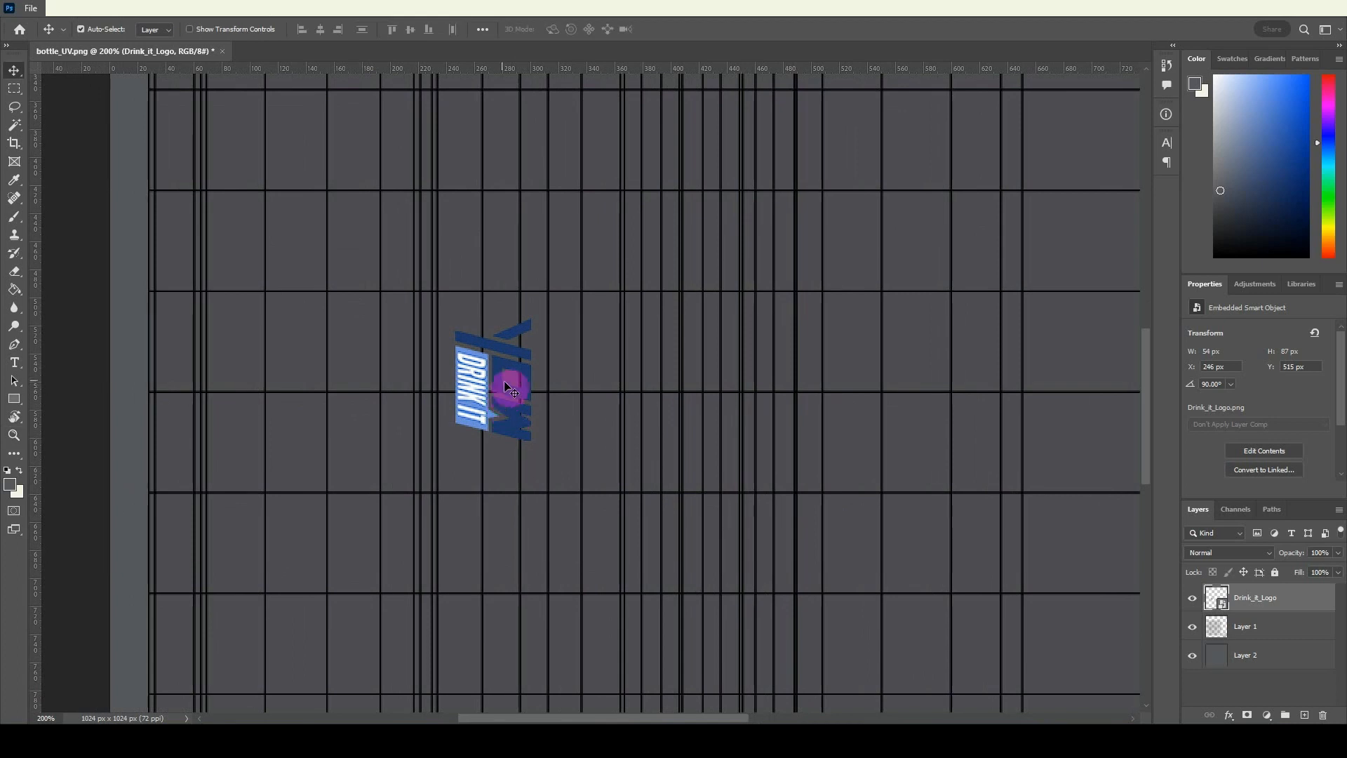
drag(505, 383, 525, 395)
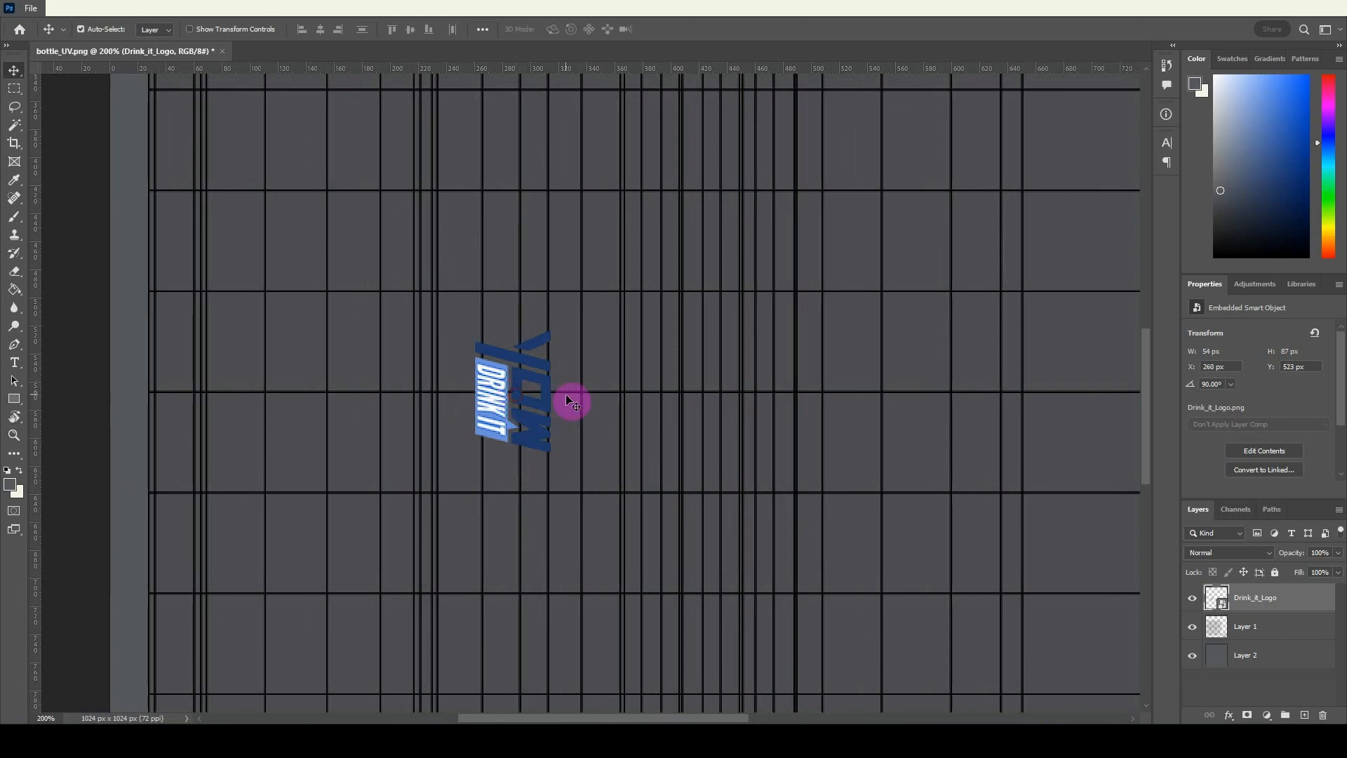
key(z)
alt+click(567, 391)
alt+click(567, 391)
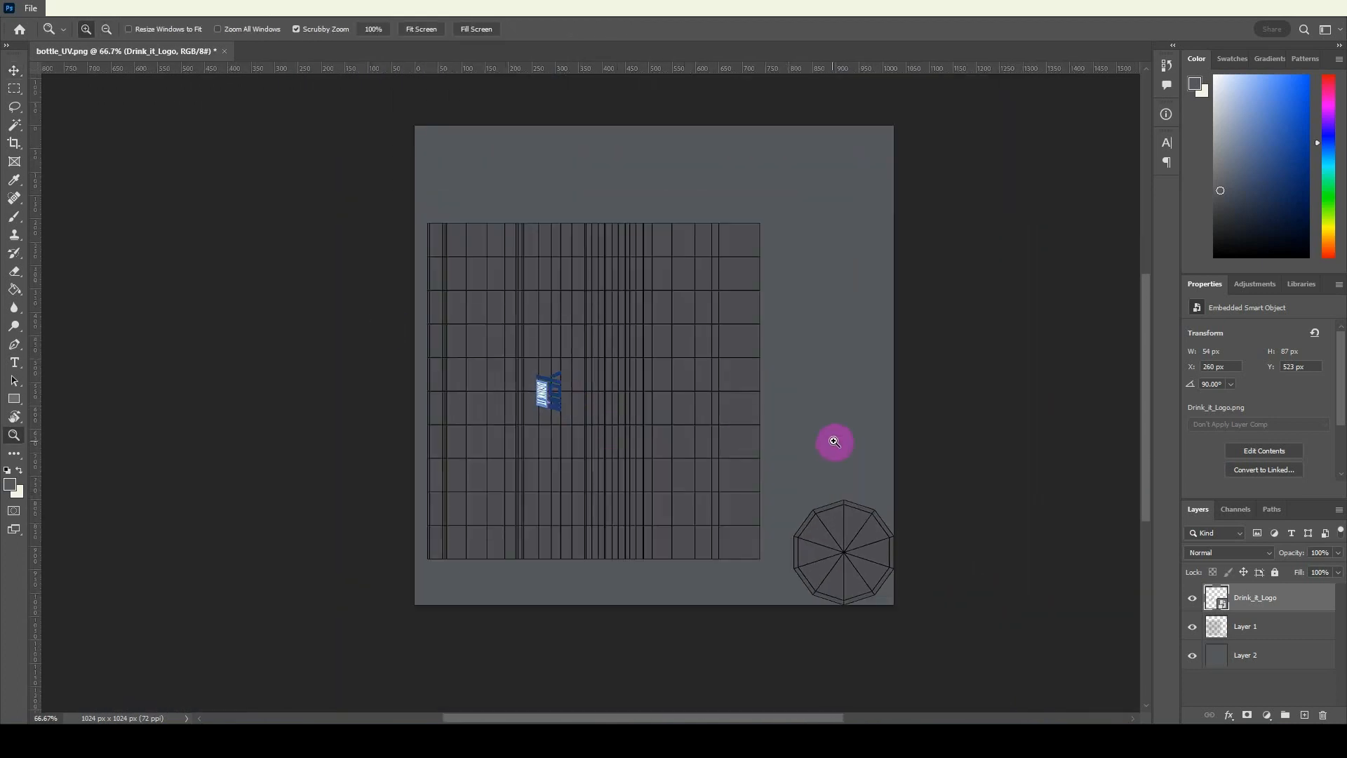
Reorder the Drink_it_Logo layer beneath the UV layout layer and hide the UV layout.
click(1194, 601)
click(1192, 598)
drag(1251, 598, 1248, 621)
click(1197, 602)
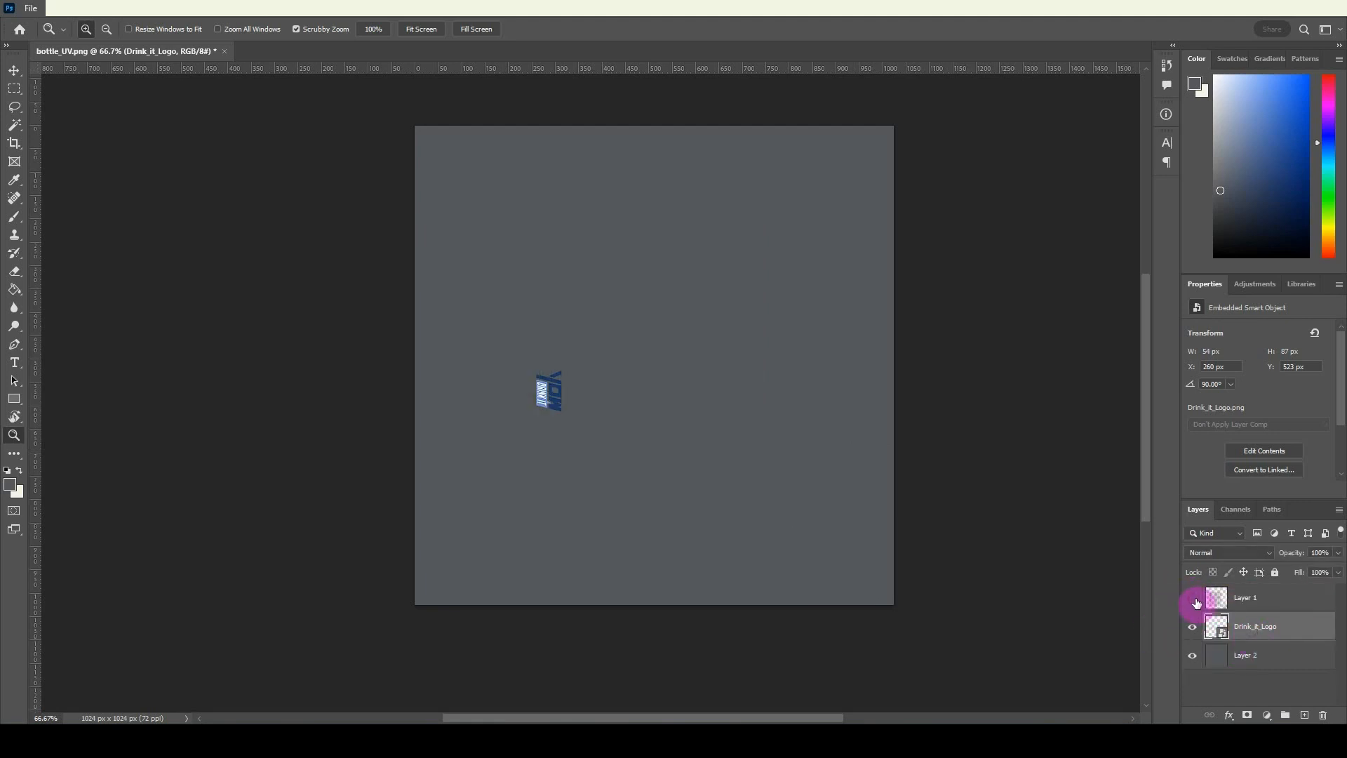
Export the composed texture as a PNG named bottle_txtr in the Modeling and Texturing folder.
click(31, 11)
click(1264, 663)
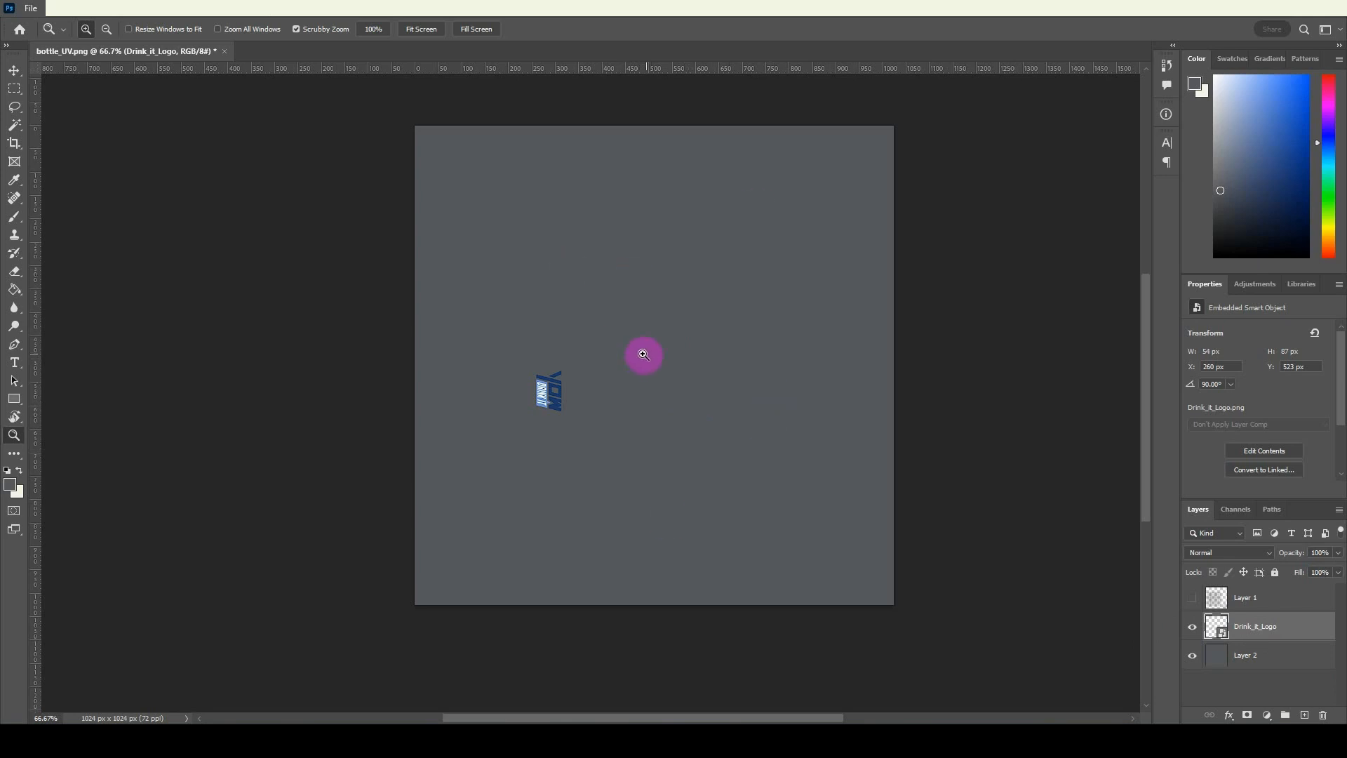
click(37, 13)
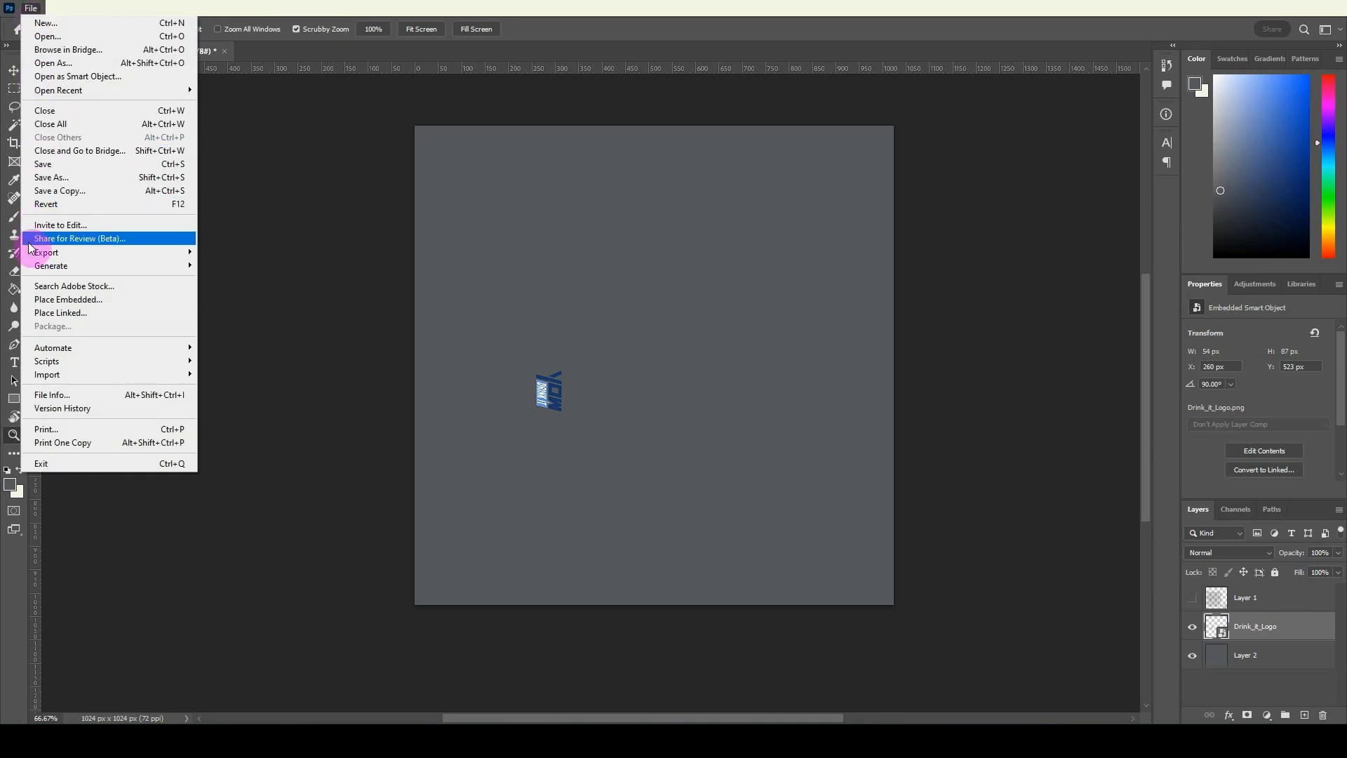
click(62, 254)
click(242, 252)
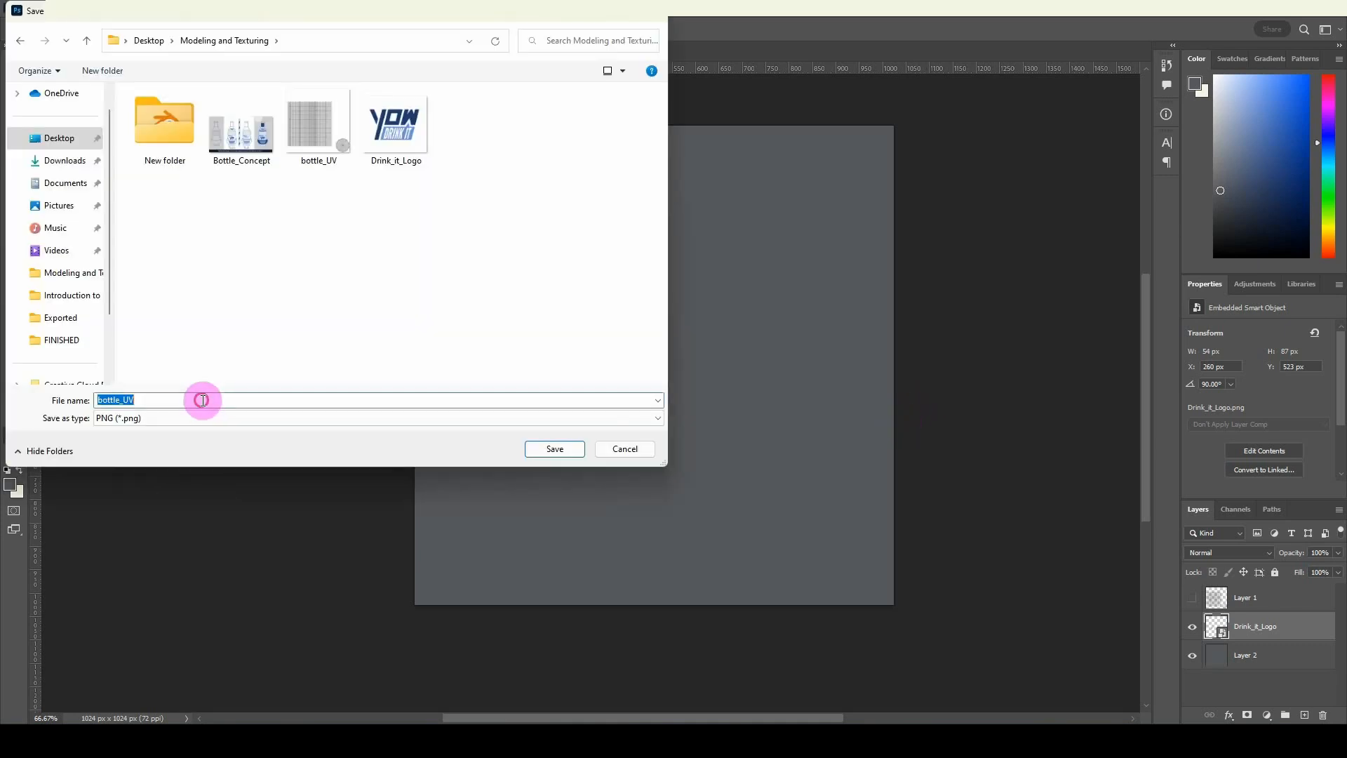
click(202, 400)
click(203, 400)
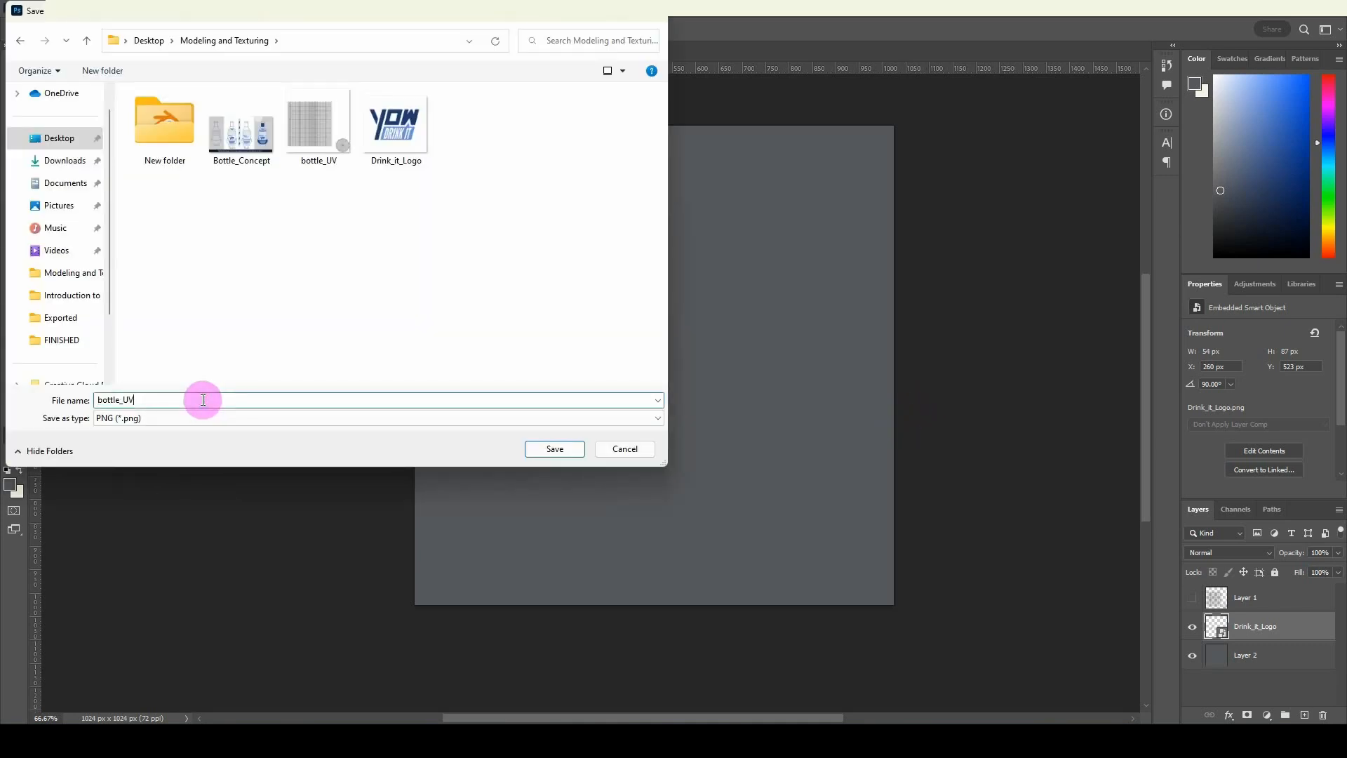
key(BackSpace)
key(BackSpace)
text(txtr)
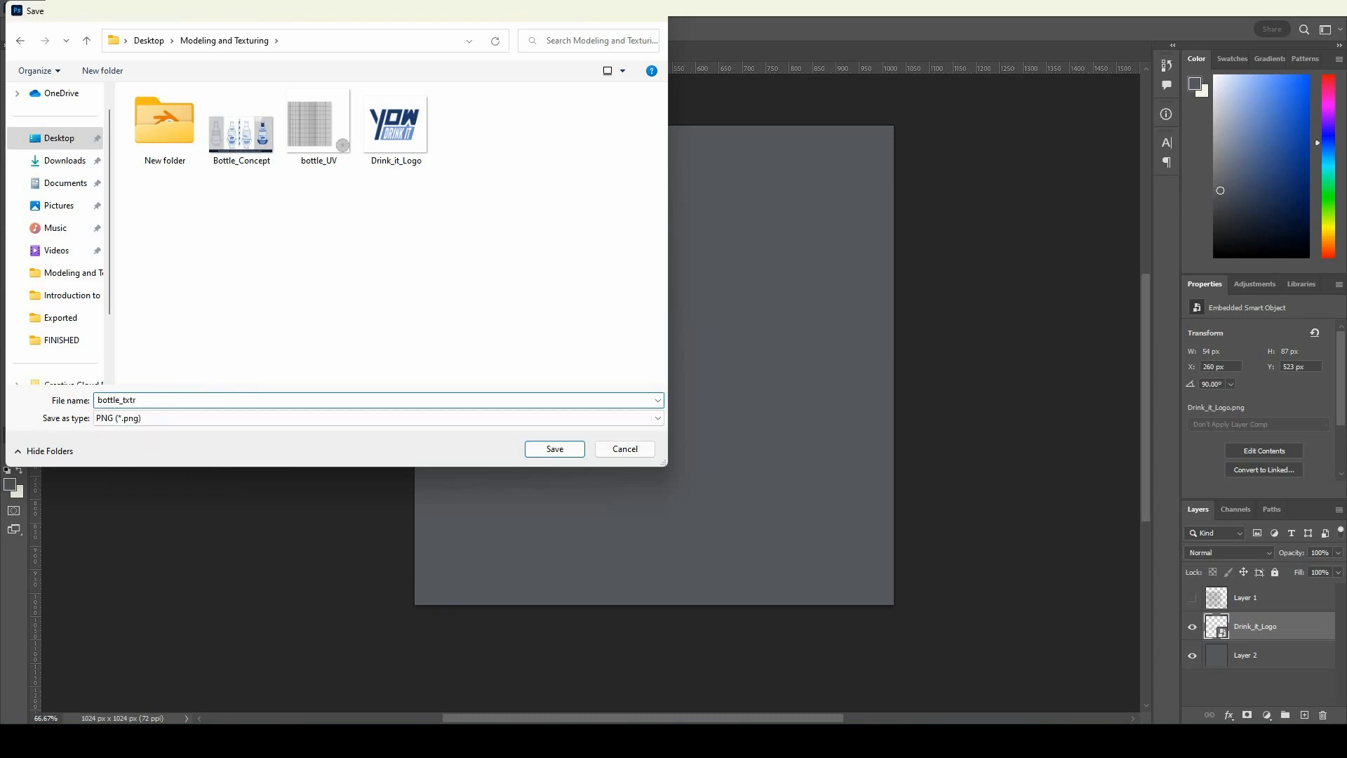
key(Return)
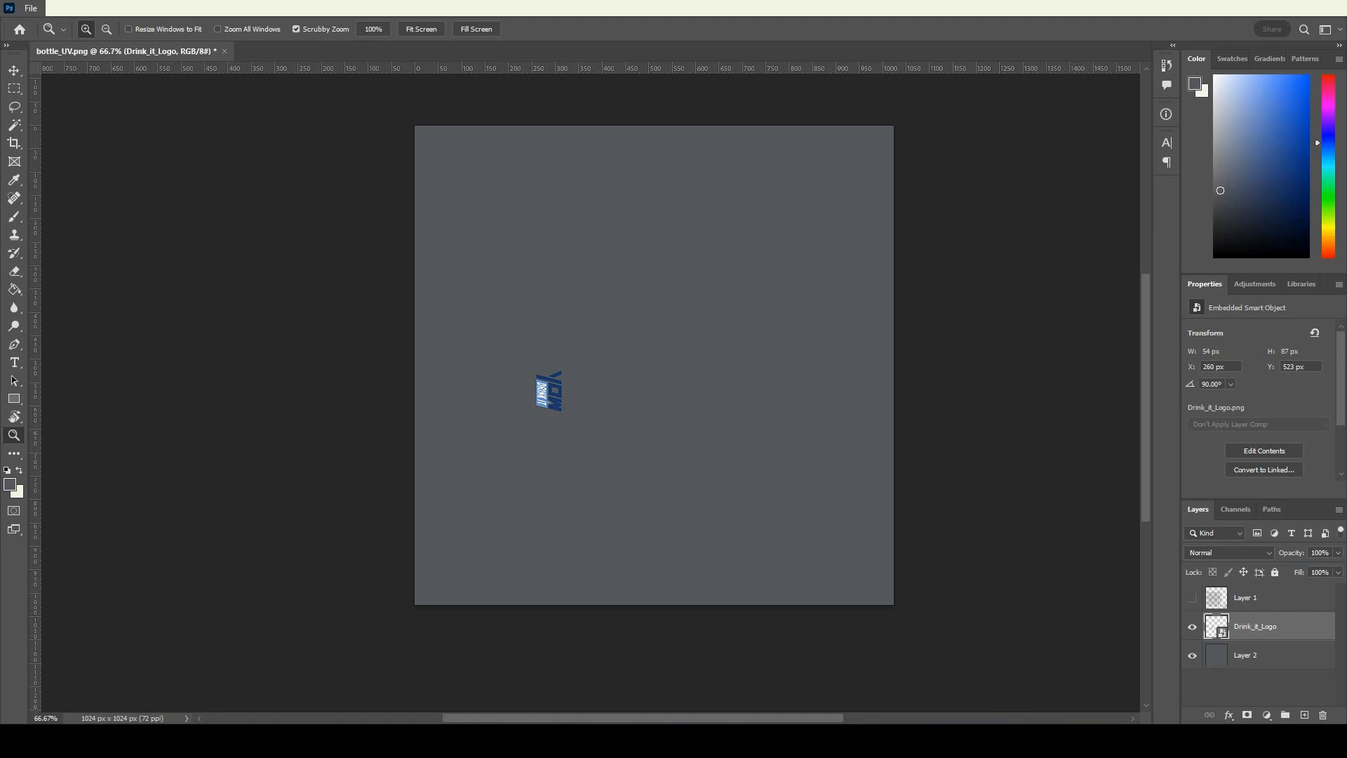
Switch to Blender, select all of the bottle's faces, and add a new material to it.
click(1021, 744)
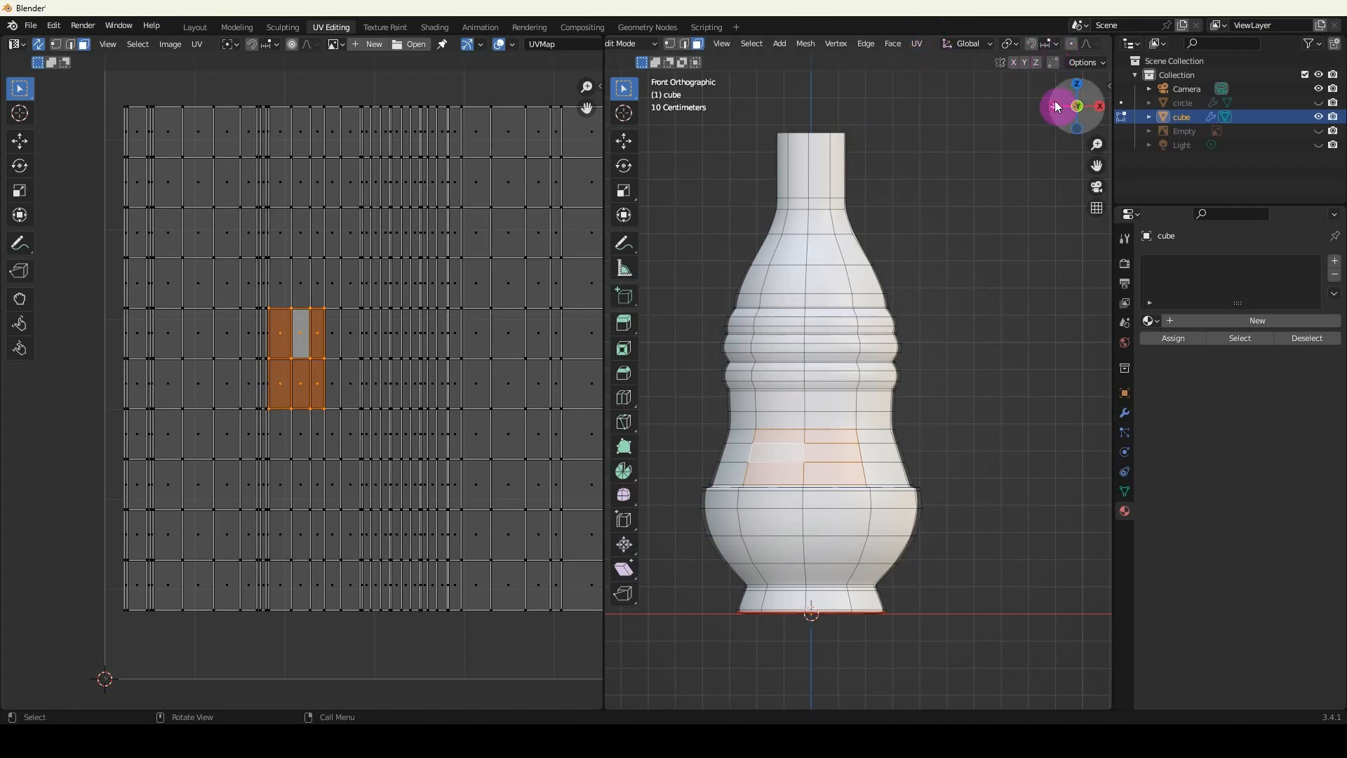
scroll(1051, 43, down, 5)
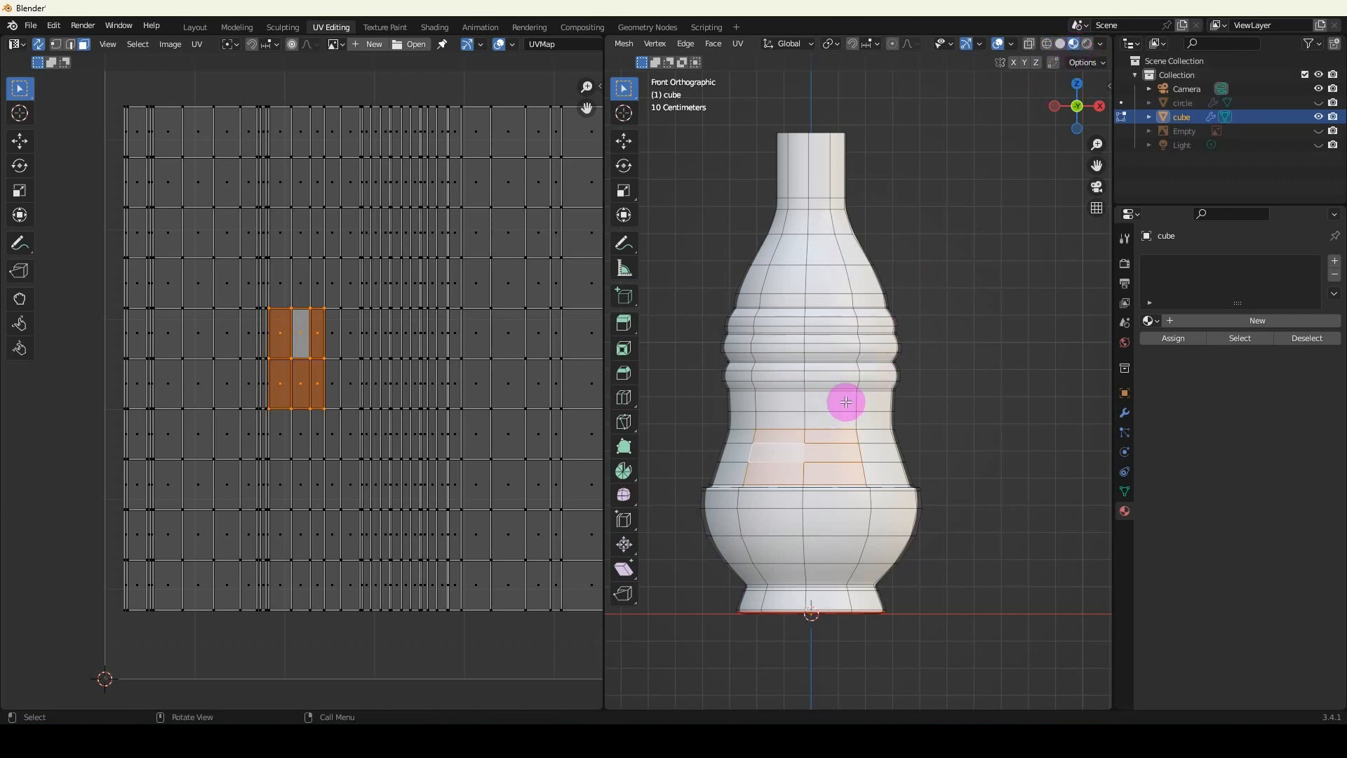
key(a)
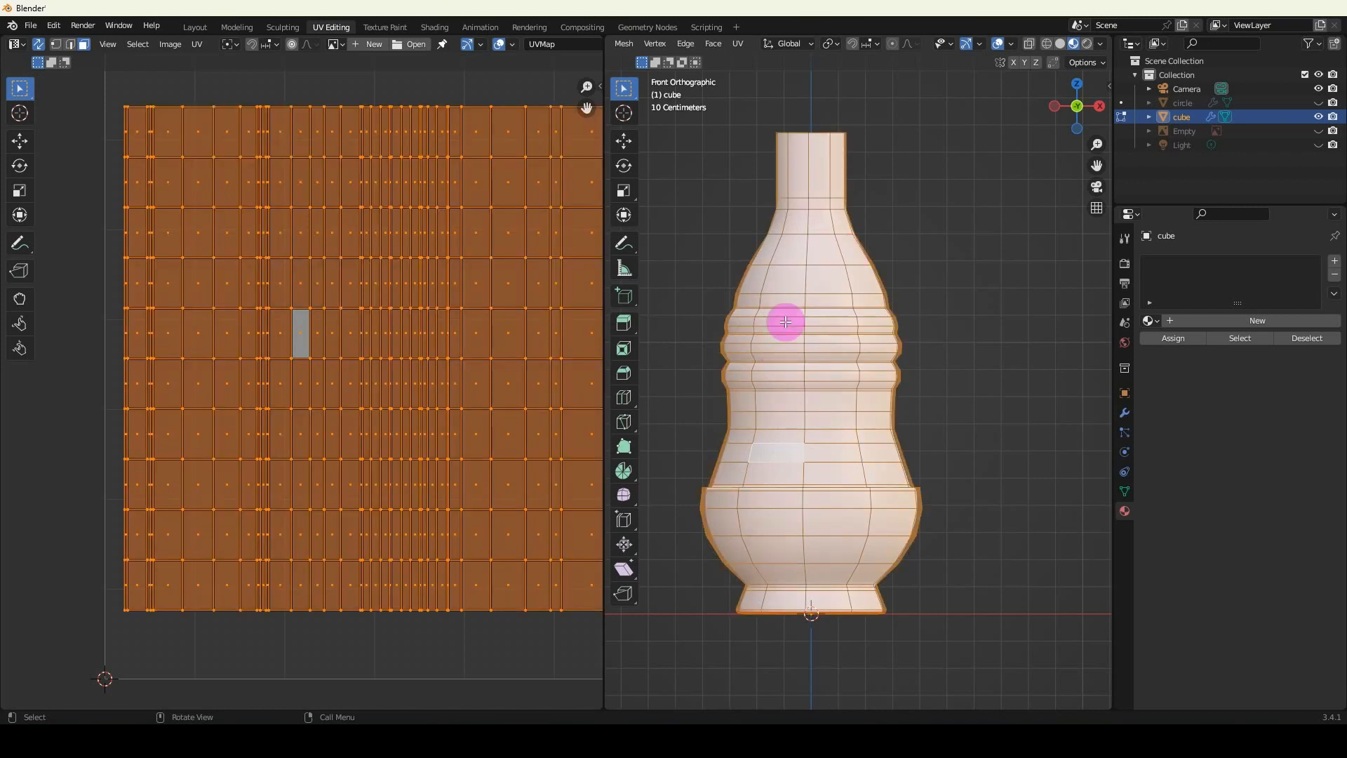
click(1222, 319)
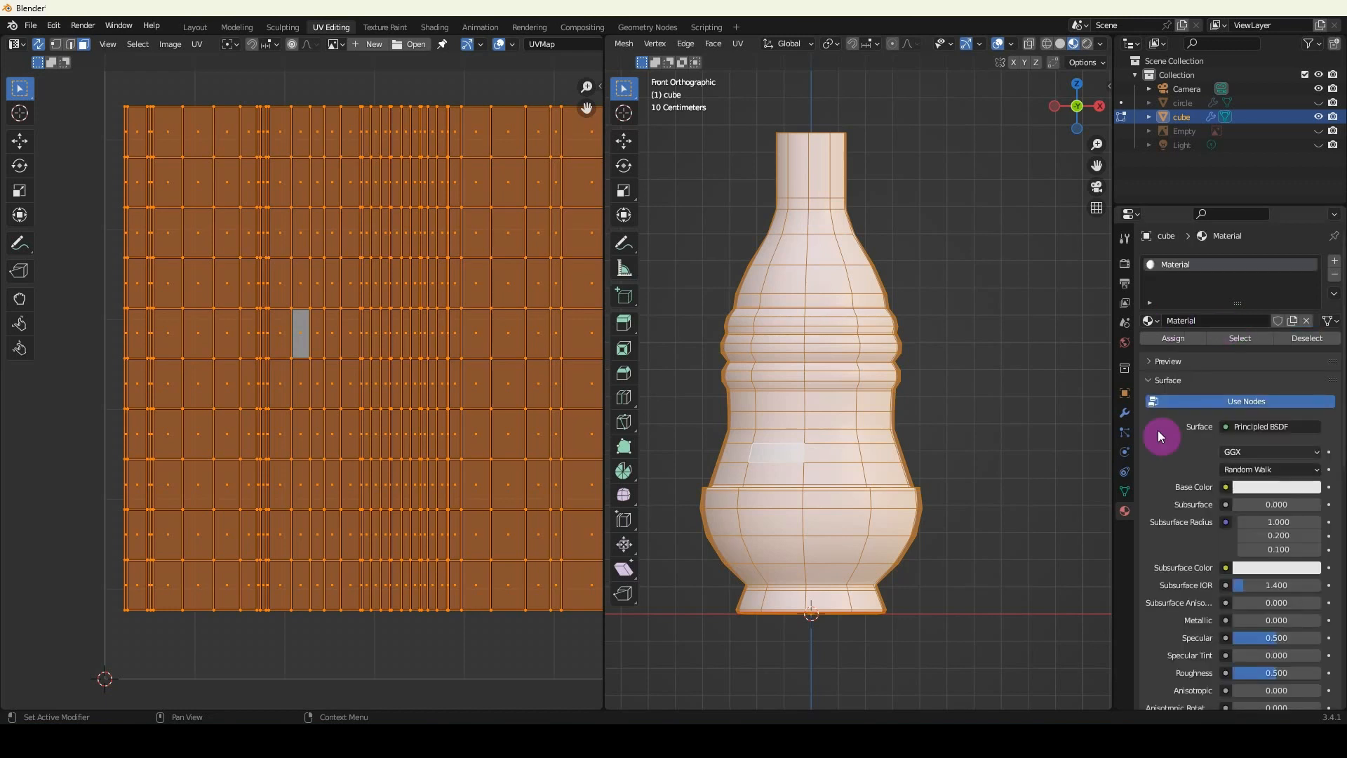
Connect an Image Texture to the material's Base Color and load bottle_txtr.png from the Modeling and Texturing folder.
click(1226, 487)
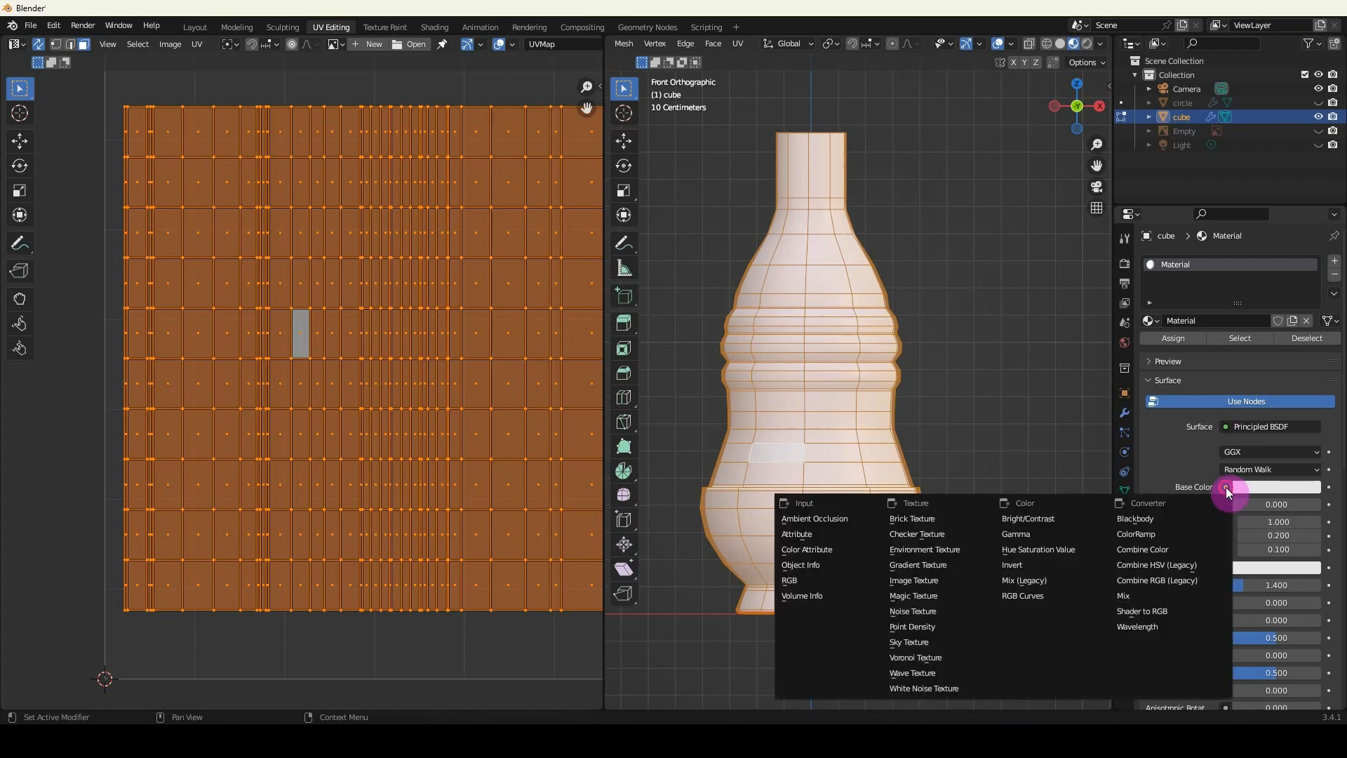
click(914, 581)
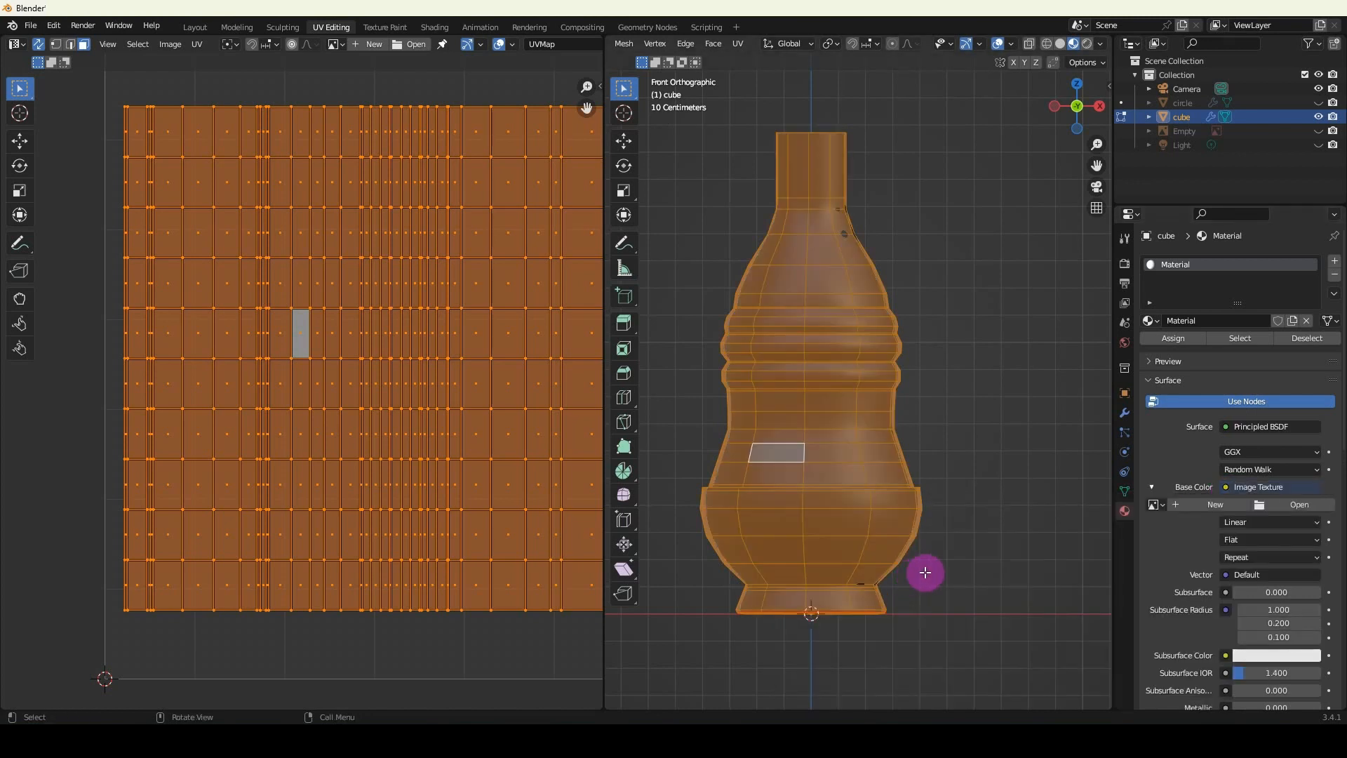
click(1282, 503)
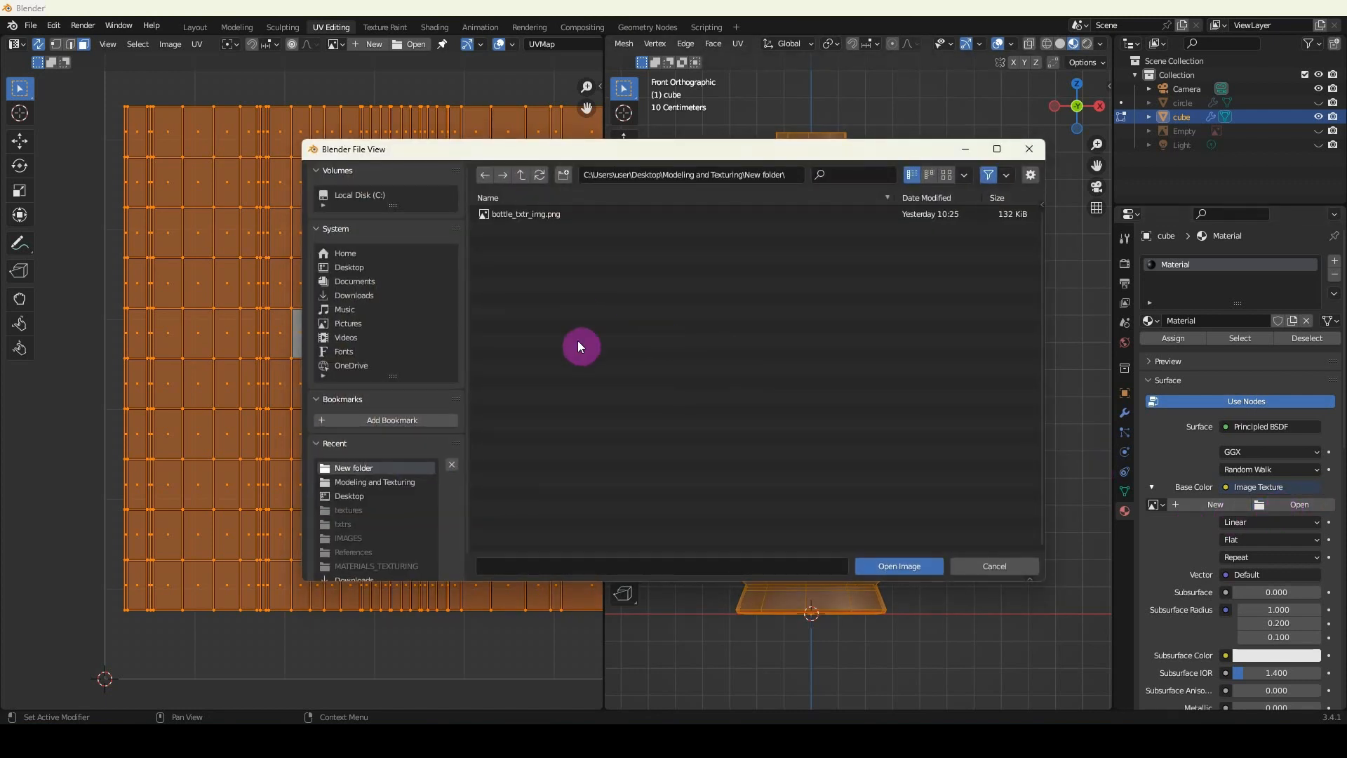
click(519, 175)
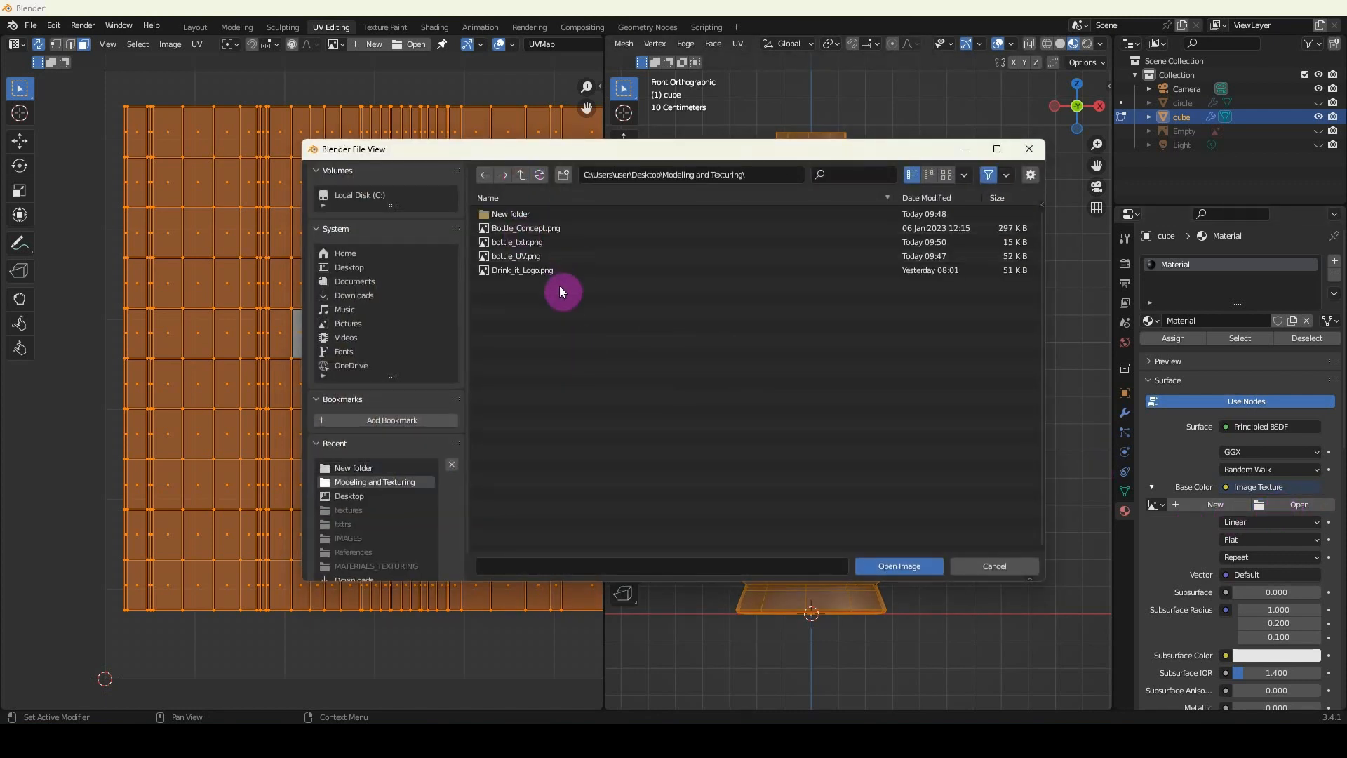
click(511, 243)
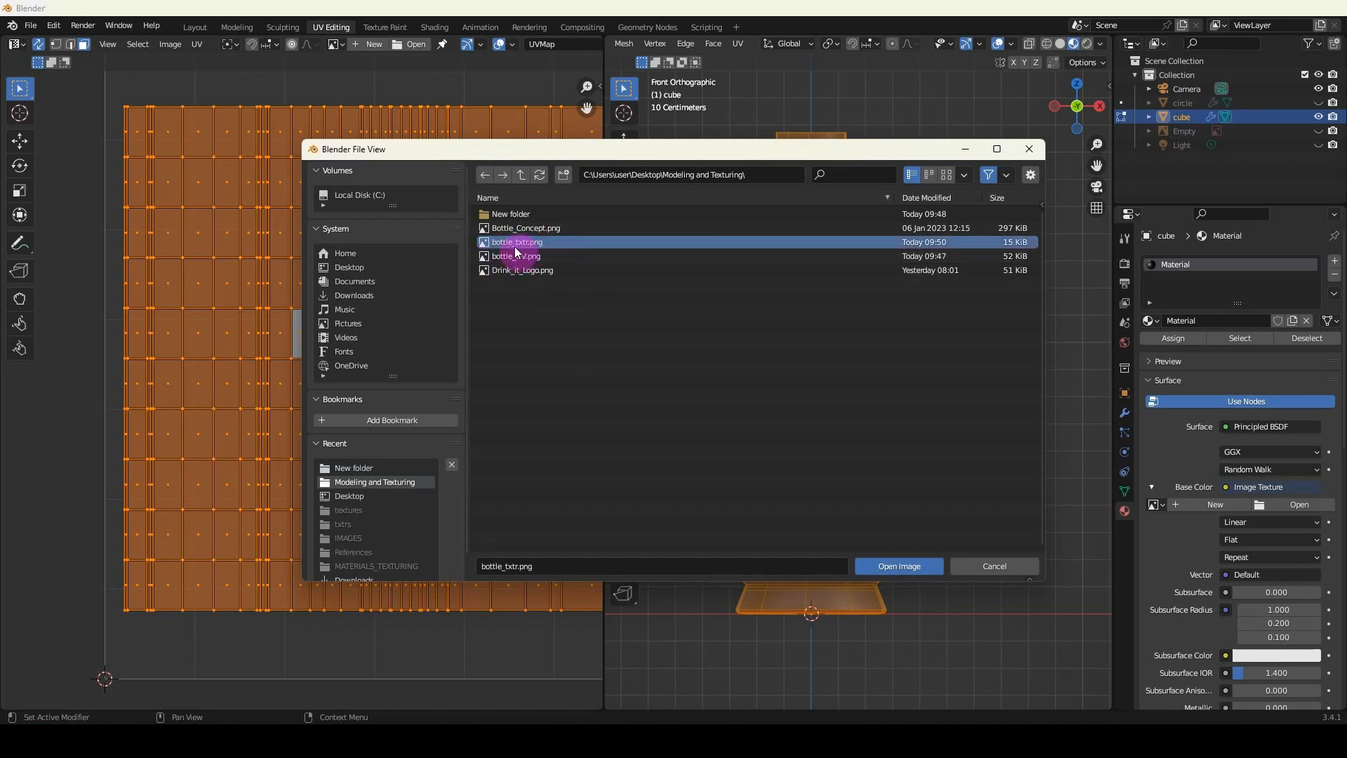
click(900, 566)
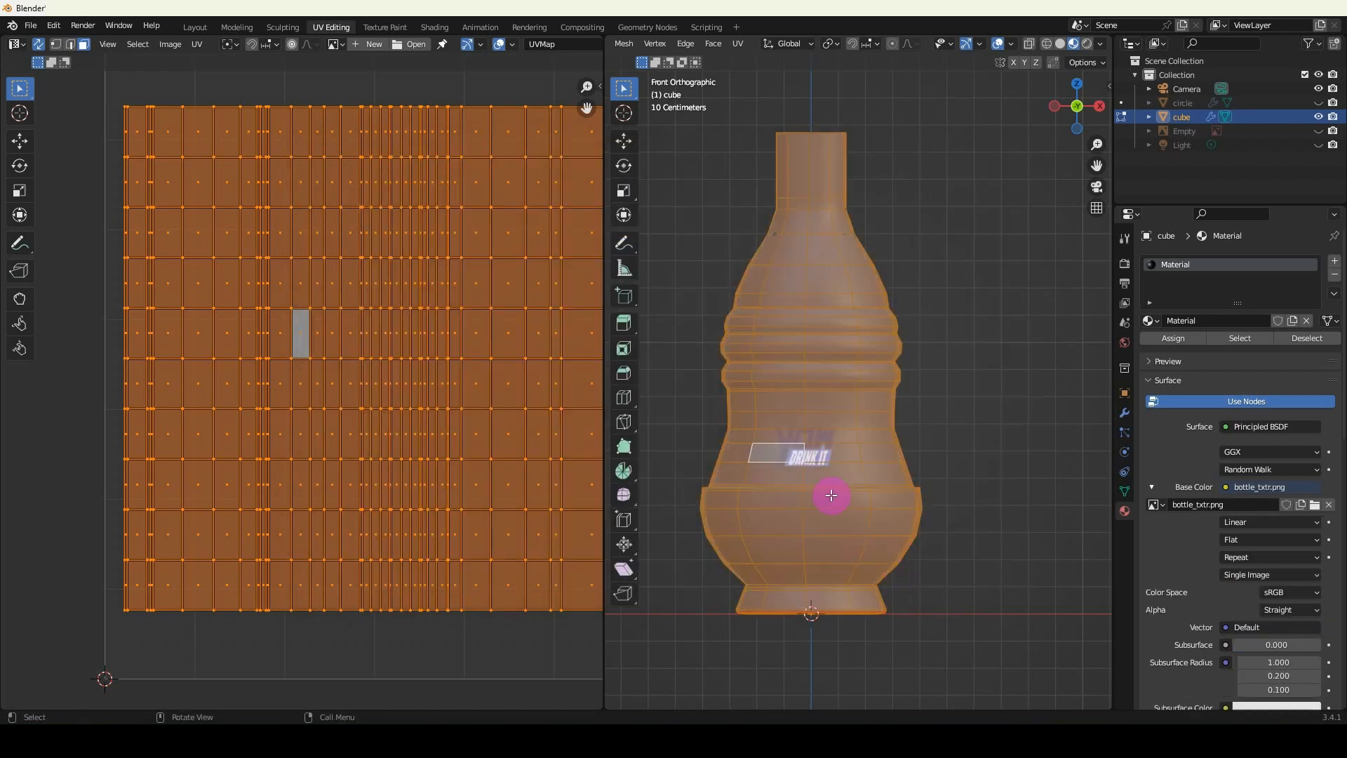
Deselect the faces, switch to Object Mode, and examine the logo's placement on the bottle in perspective and front view.
click(950, 497)
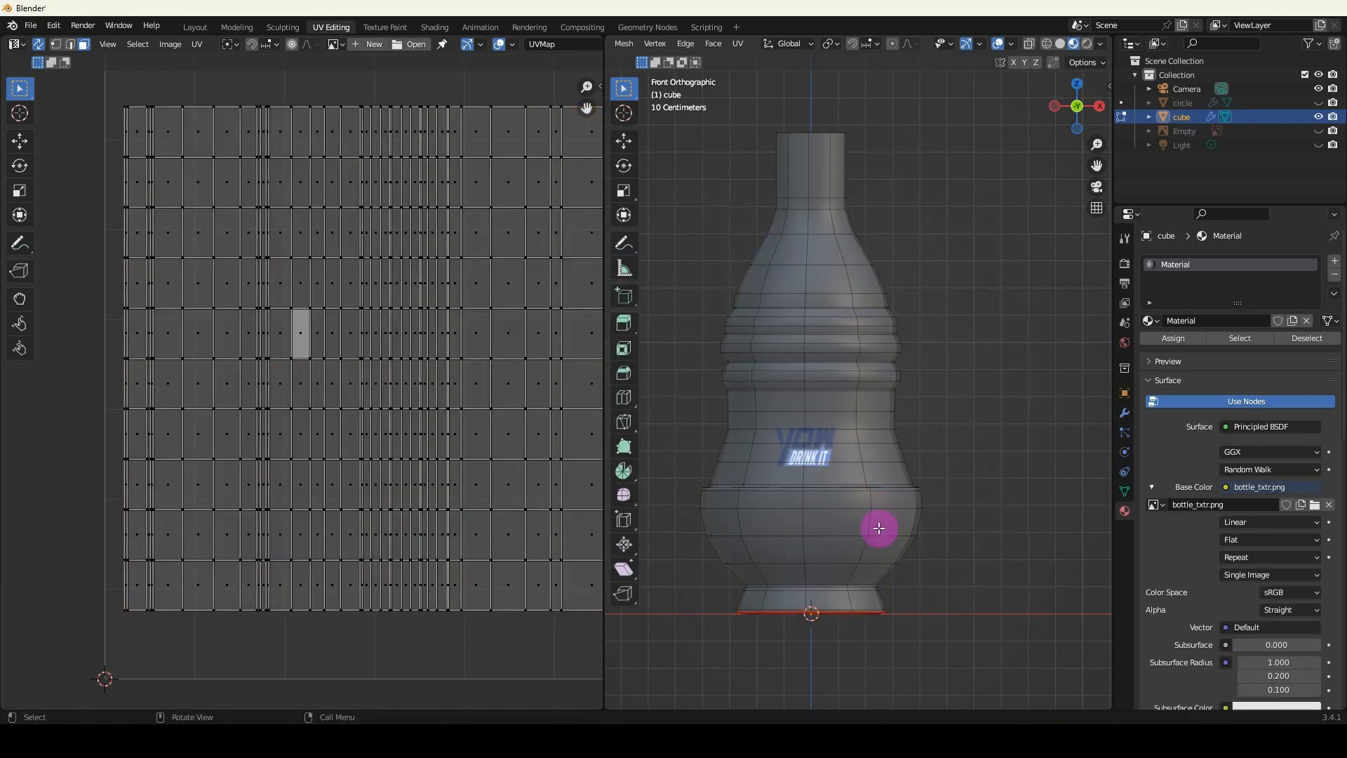
scroll(878, 529, up, 3)
mouse_move(843, 473)
middle_down()
mouse_move(845, 436)
mouse_move(809, 472)
mouse_move(864, 465)
middle_up()
key(Tab)
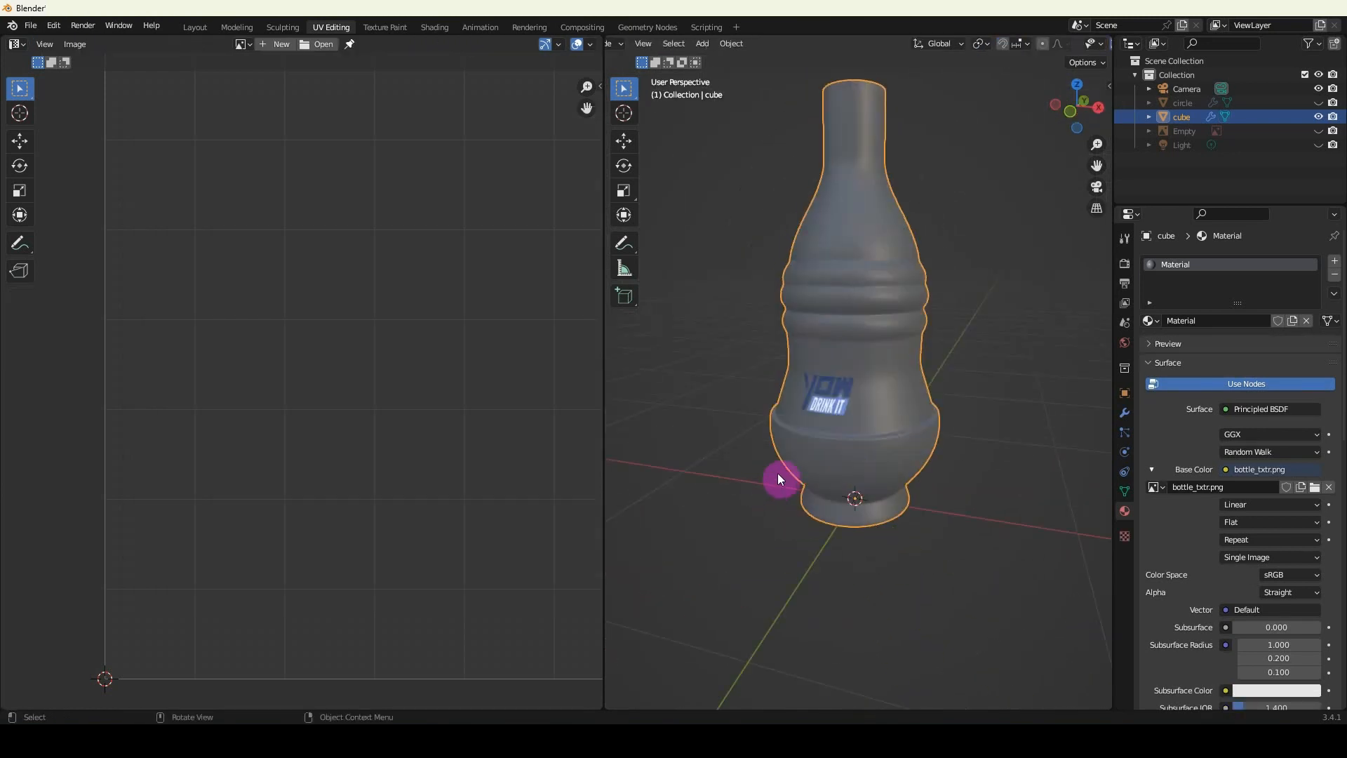
middle_drag(777, 472, 849, 463)
middle_drag(823, 369, 875, 397)
key(KP_1)
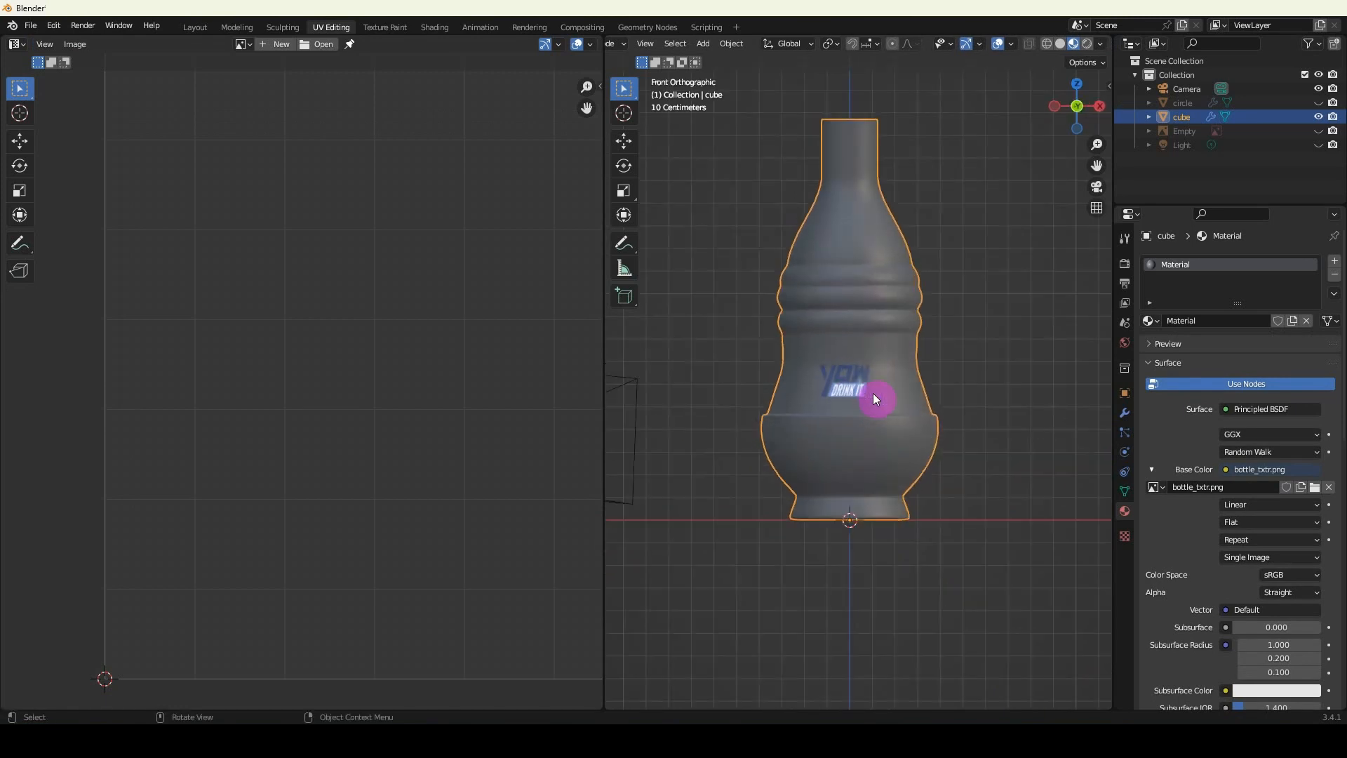
scroll(873, 394, up, 2)
Switch to Photoshop, show the UV layout layer again, and make the Drink_it_Logo layer active.
key(Tab)
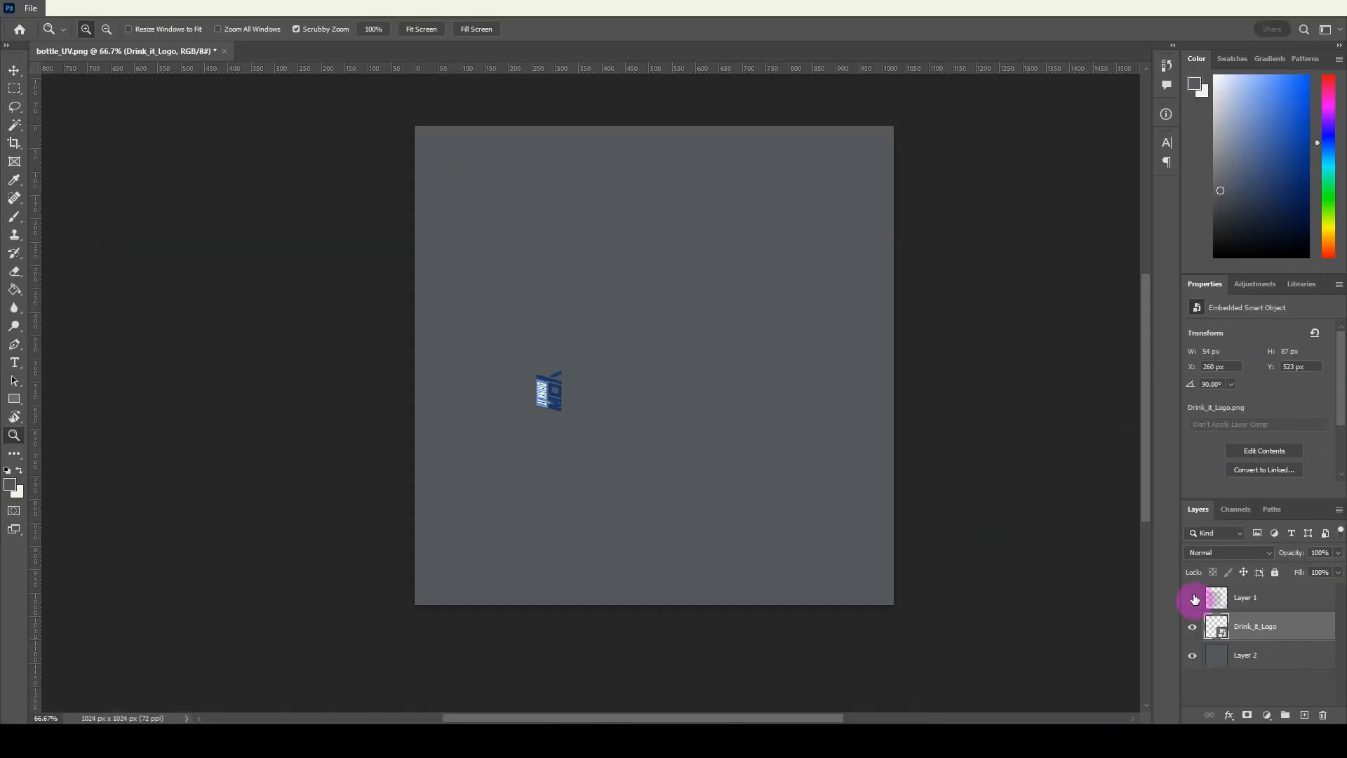
click(1193, 598)
click(1241, 654)
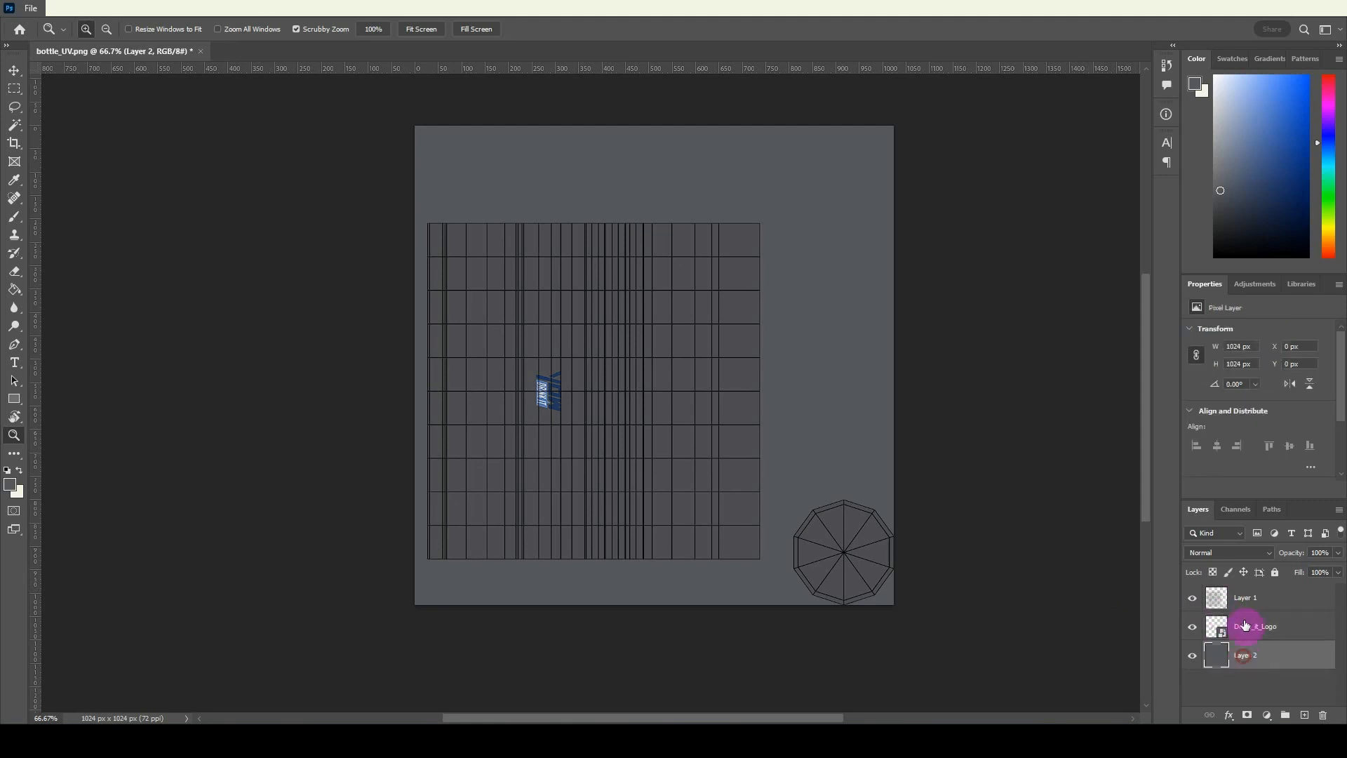
click(1248, 627)
Nudge the logo left and down over the UV grid to X 249 px, Y 530 px.
drag(550, 452, 546, 414)
key(v)
key(Left)
key(Left)
key(Left)
key(Left)
key(Left)
key(Left)
key(Down)
key(Down)
key(Down)
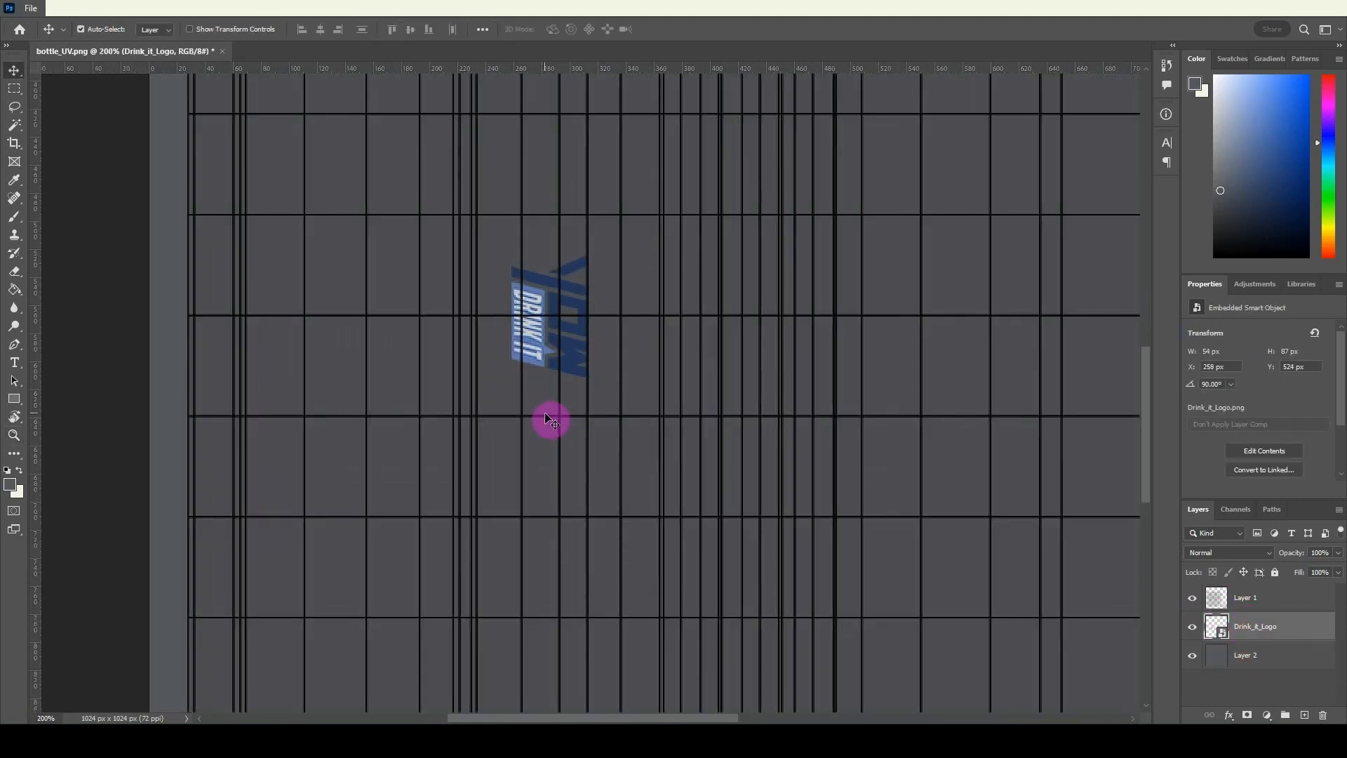
key(Left)
key(Left)
key(Left)
key(Left)
key(Down)
key(Down)
key(Down)
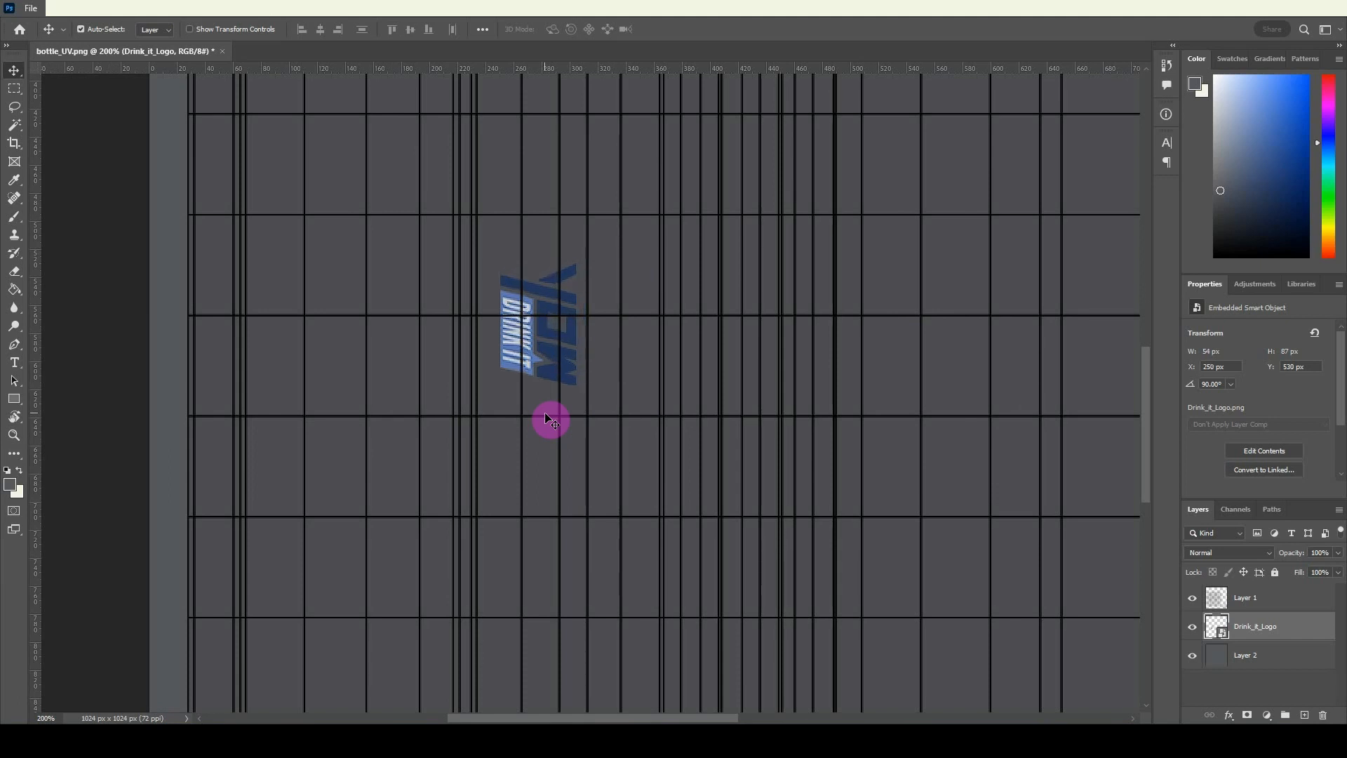
key(Left)
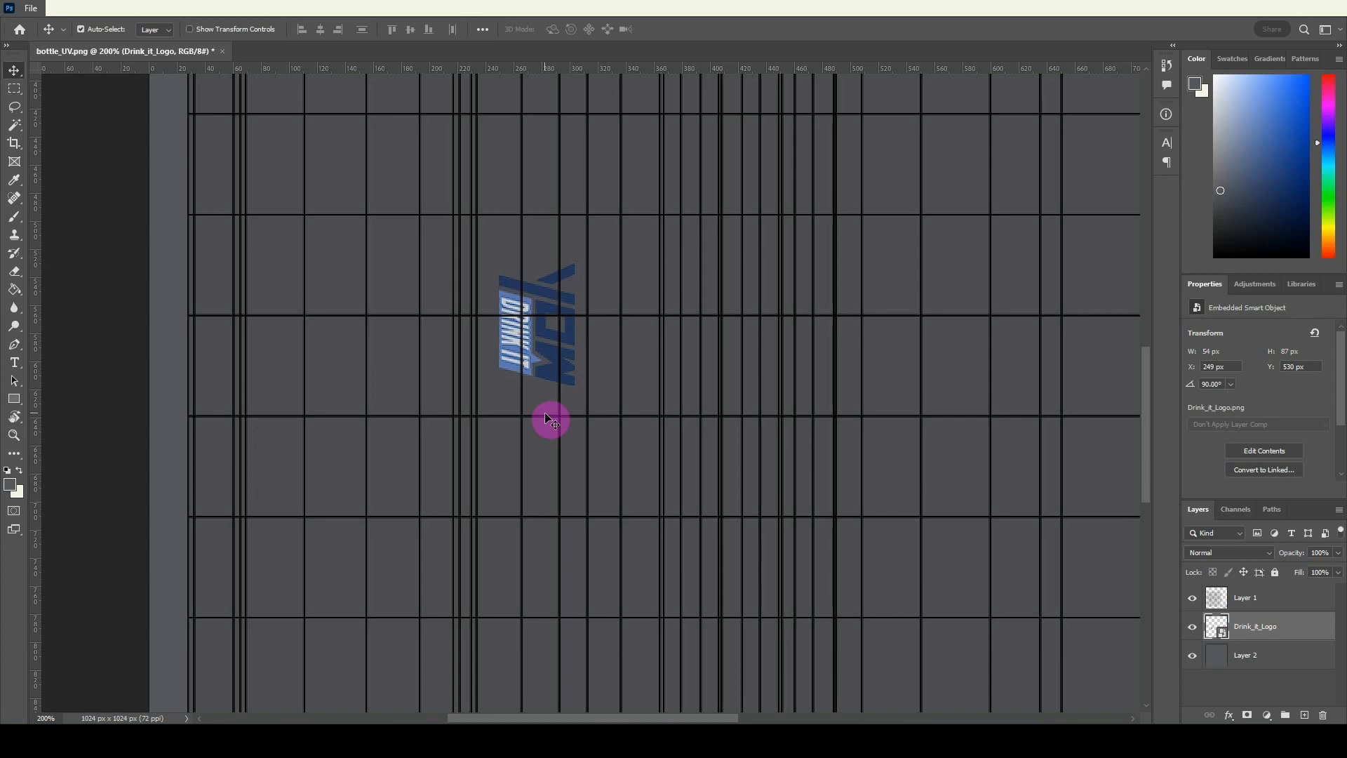
key(z)
alt+click(545, 413)
alt+click(545, 413)
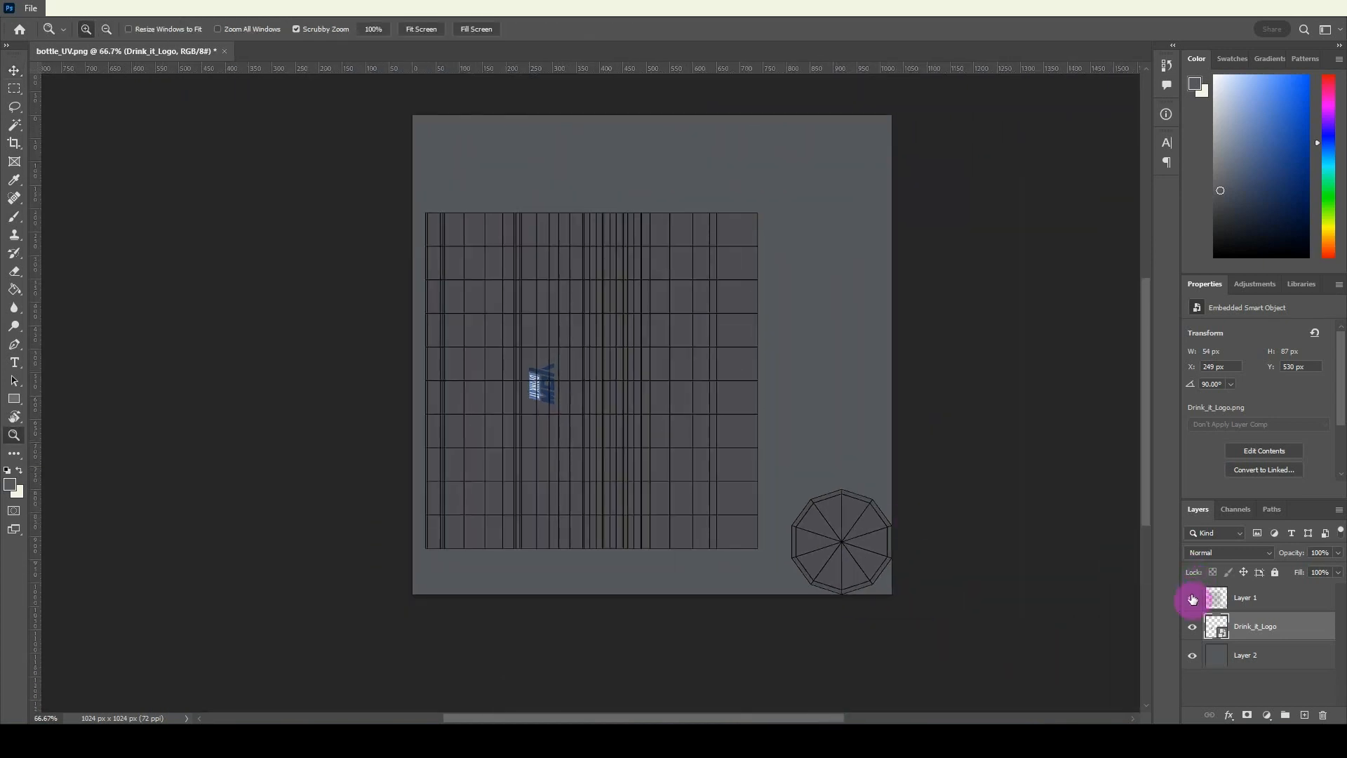
Hide the UV layout layer and quick-export the image as PNG, replacing bottle_txtr in the Modeling and Texturing folder.
click(1193, 599)
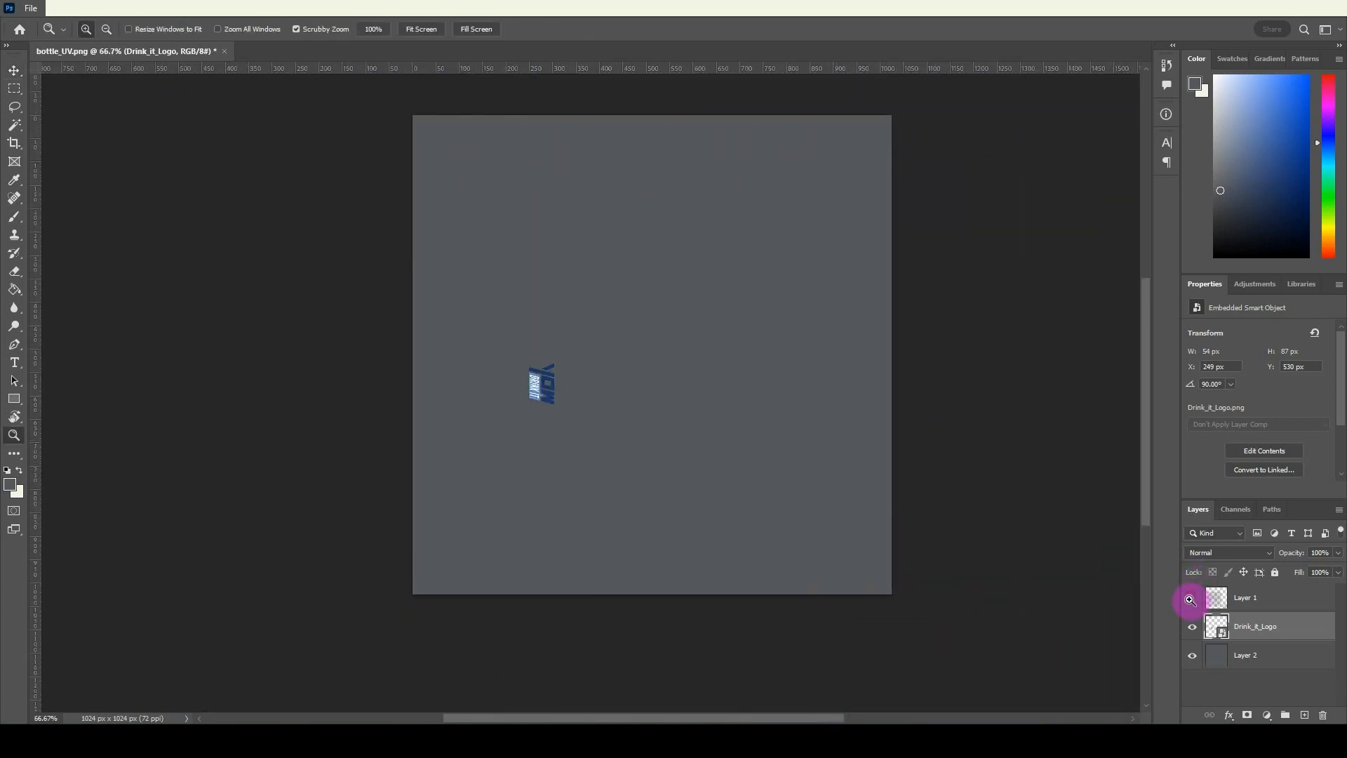
click(37, 15)
click(69, 252)
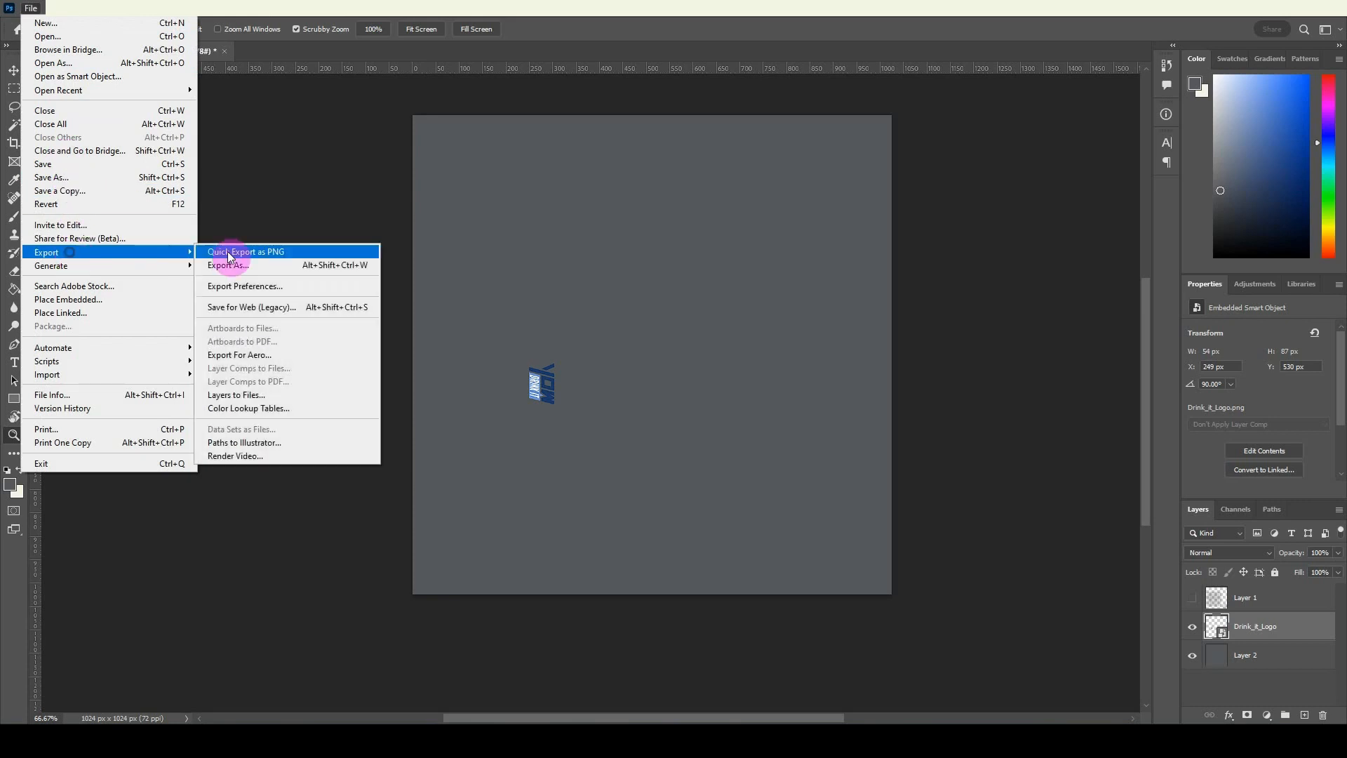
click(228, 254)
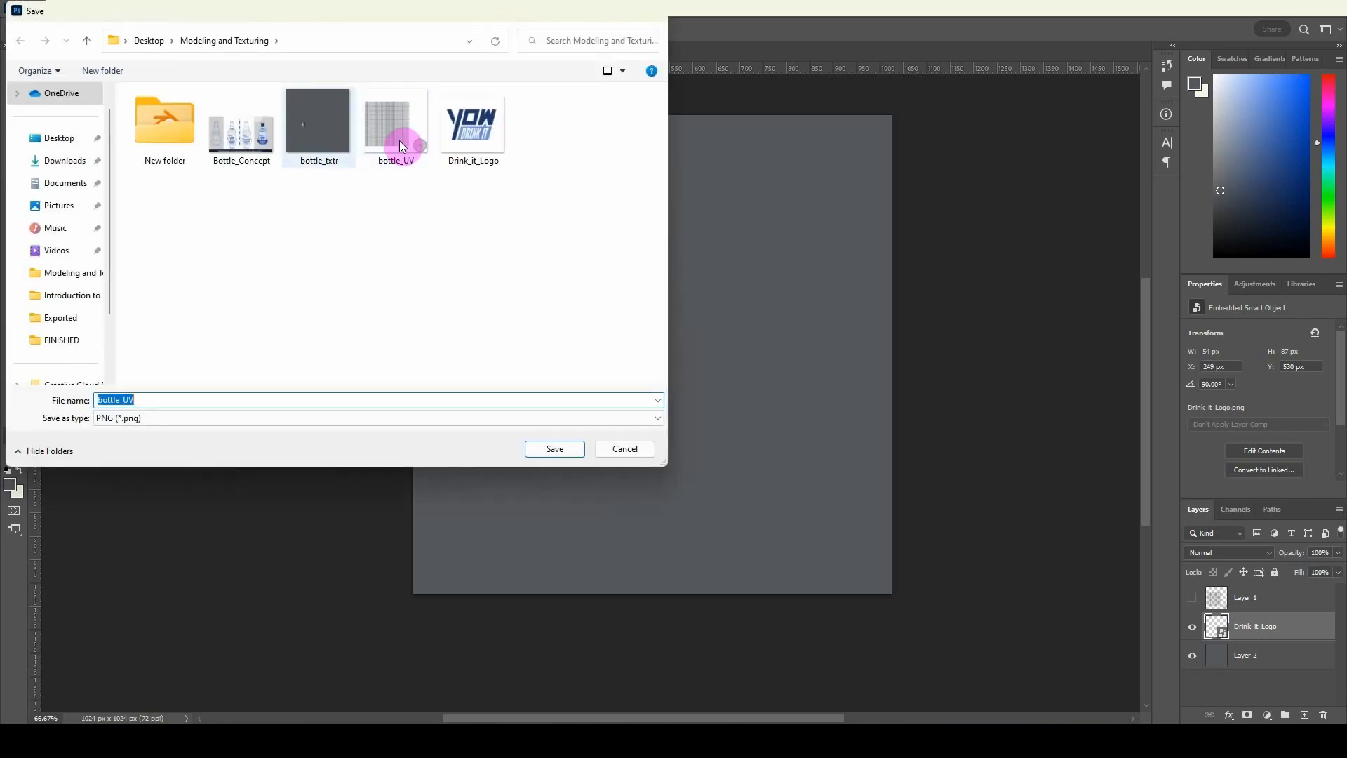
double_click(289, 99)
click(701, 372)
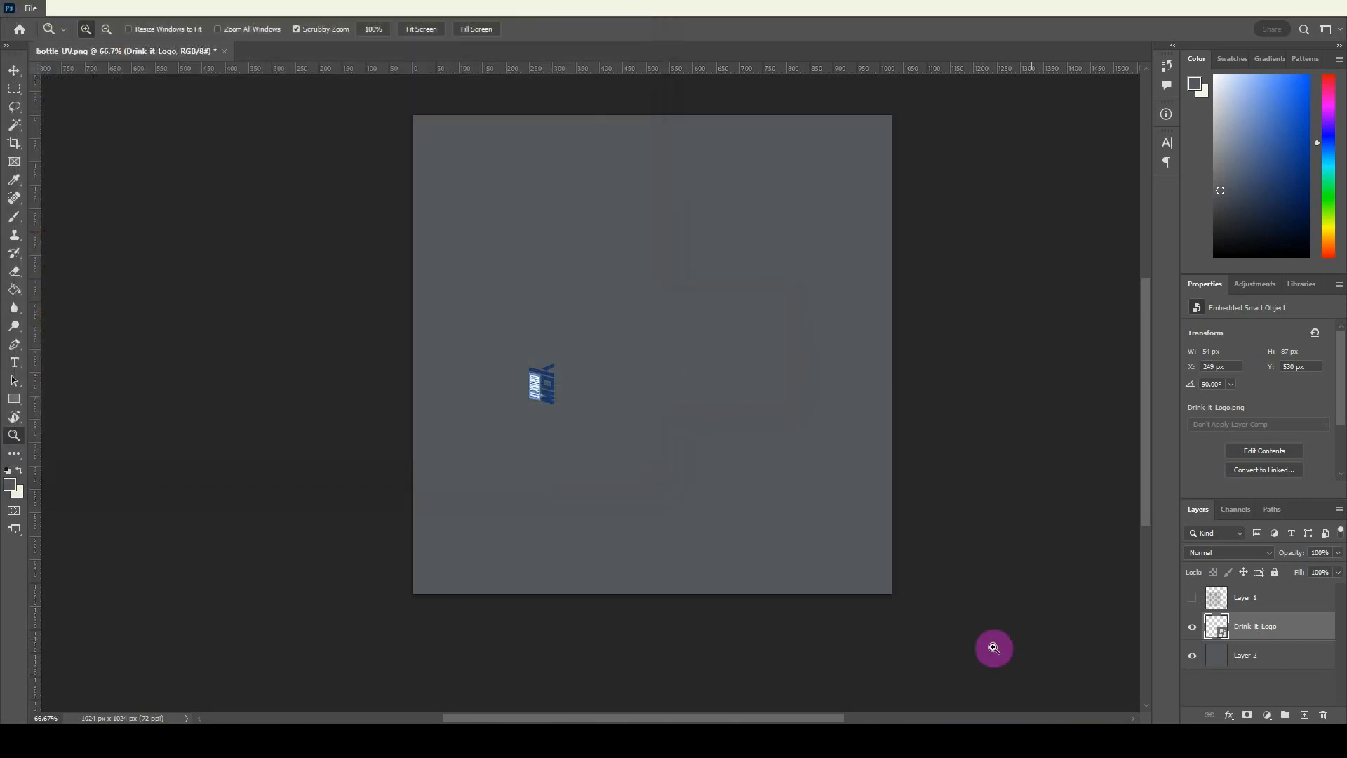
Switch to Blender, reload bottle_txtr.png as the Base Color image, and return the bottle to Object Mode.
click(1012, 738)
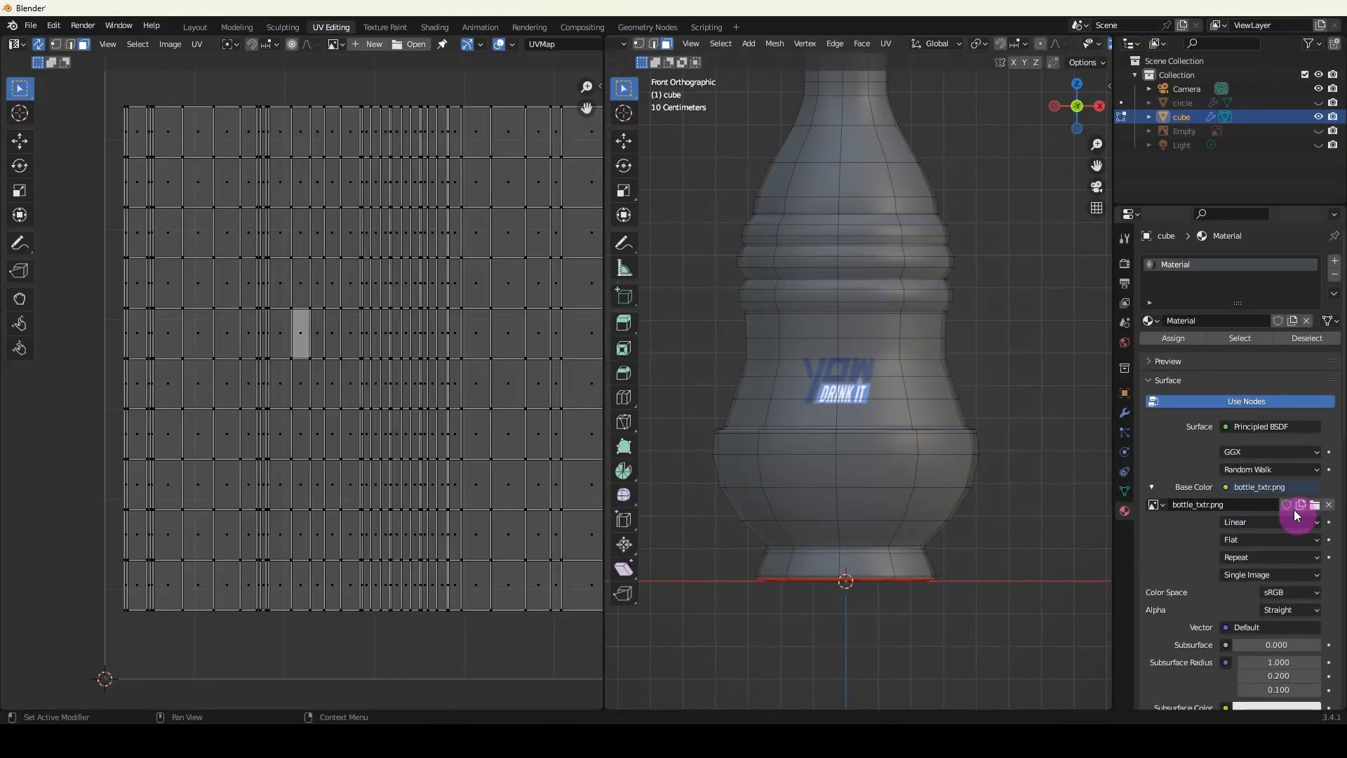
click(1314, 506)
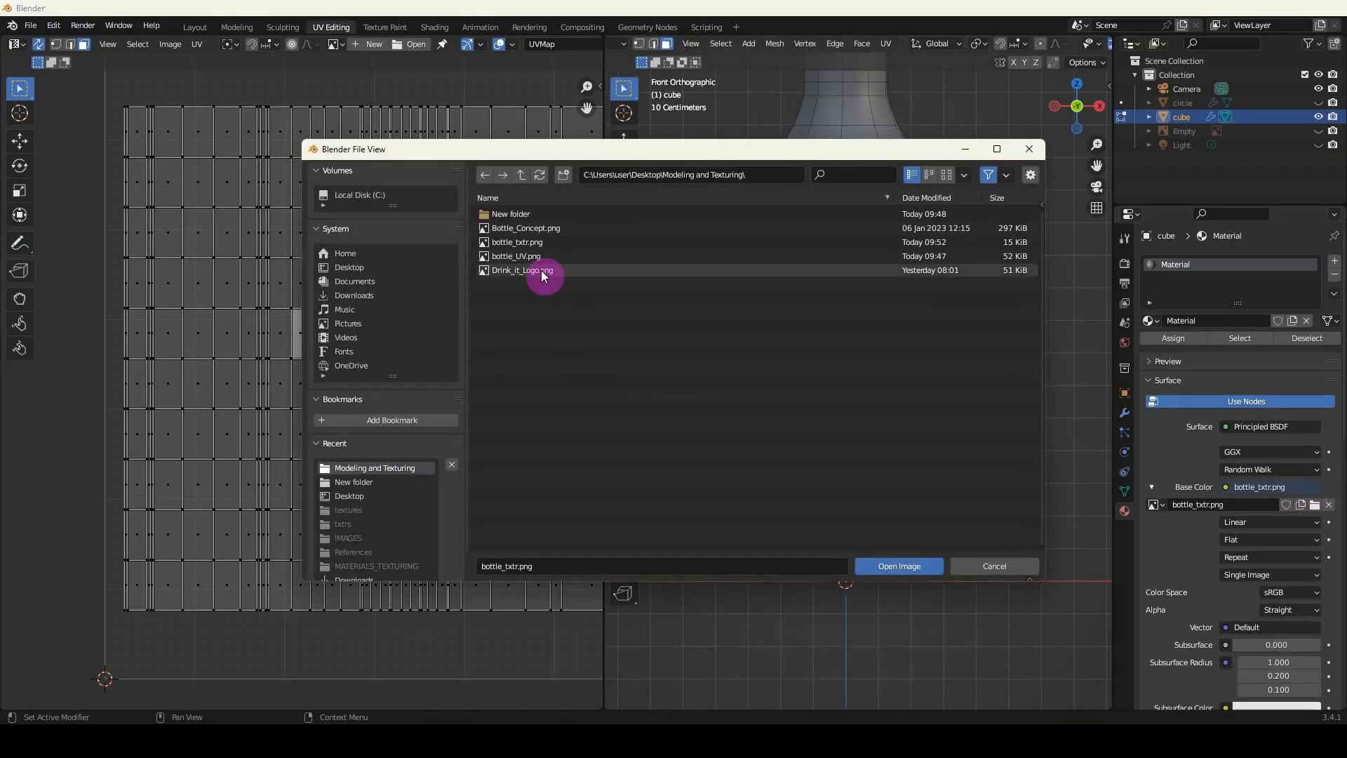
double_click(520, 243)
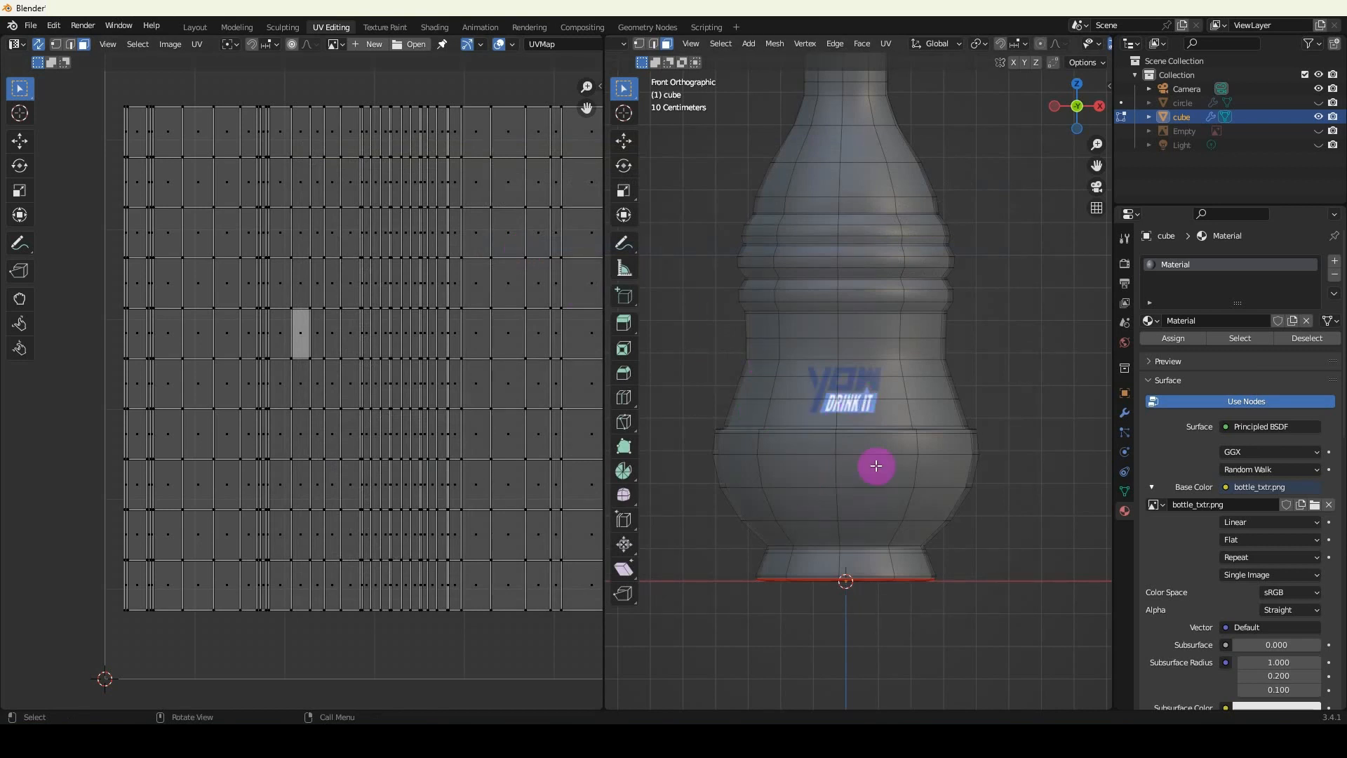
key(Tab)
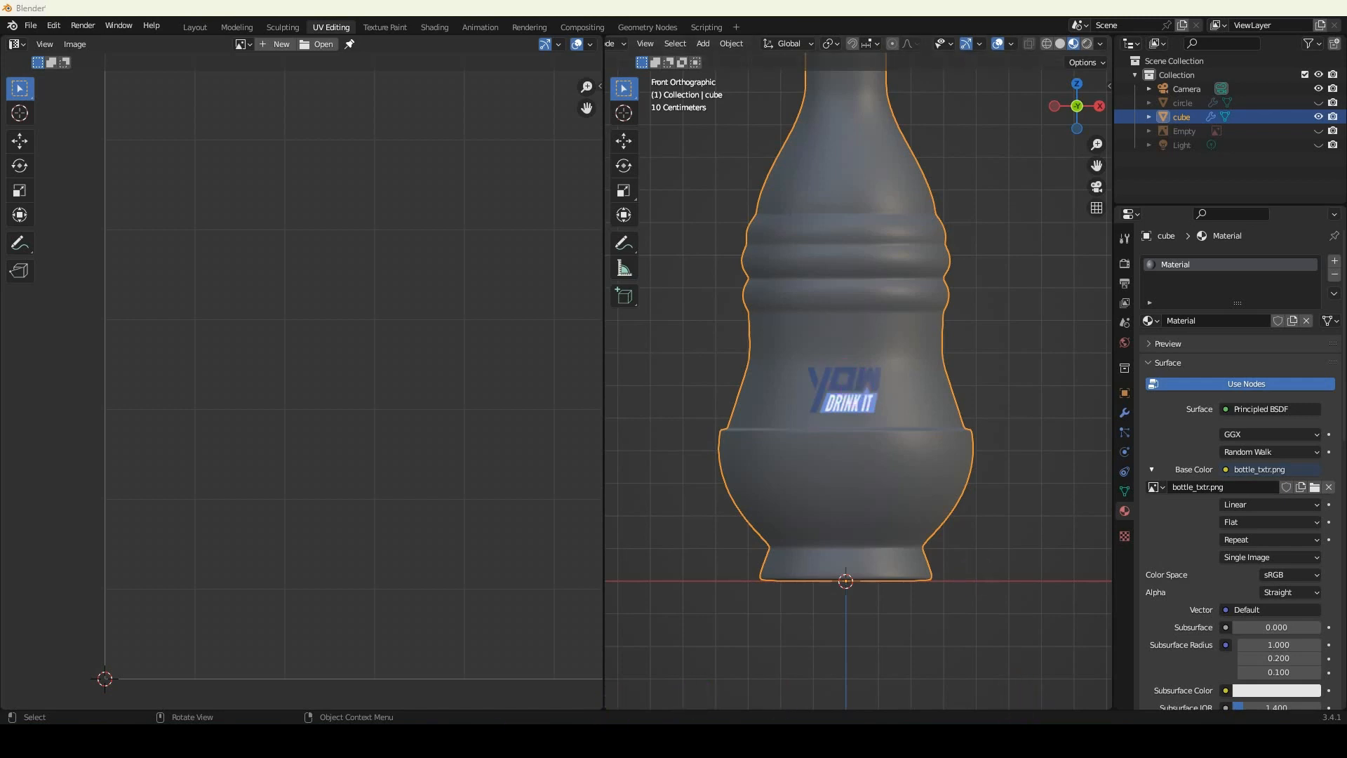
Open Bottle_Concept to examine the stripes around the logo, close the duplicate viewer, and minimize the remaining windows.
key(alt+Tab)
double_click(745, 244)
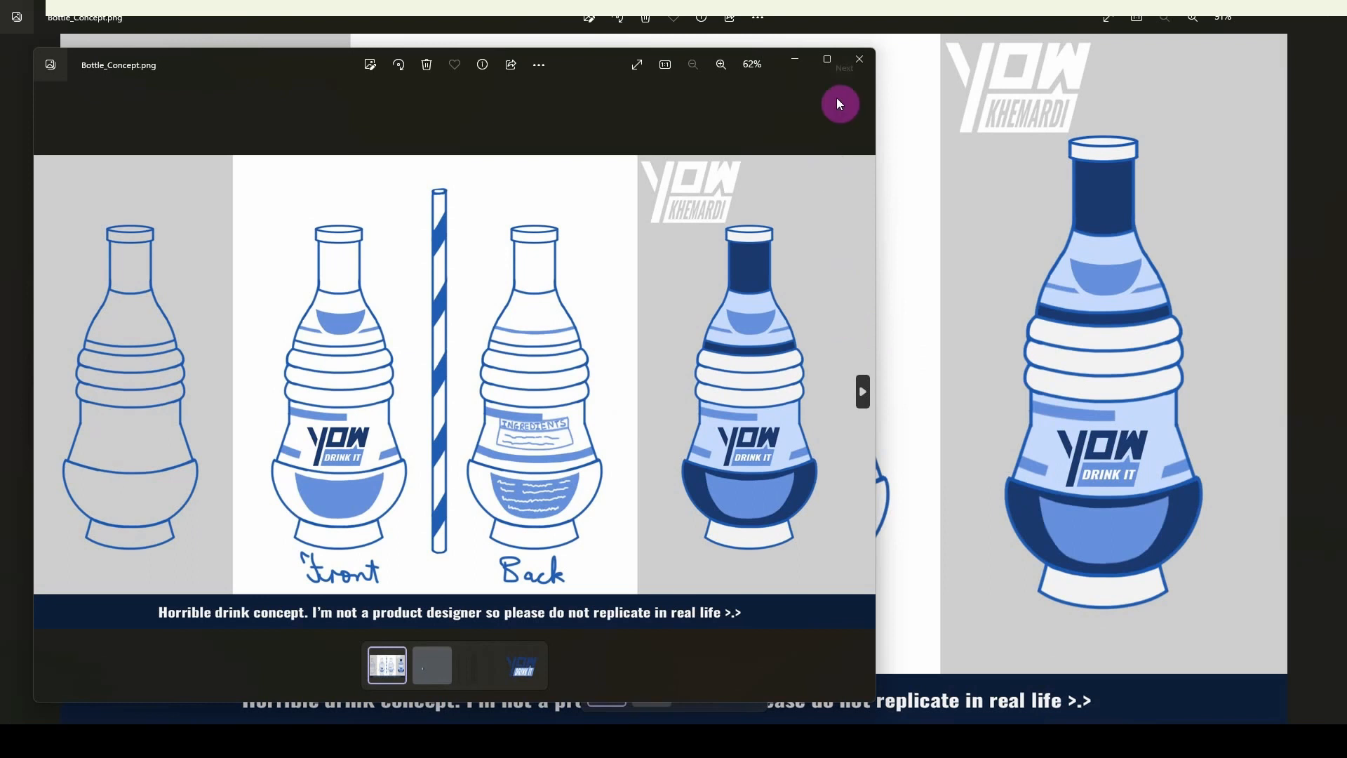
click(863, 60)
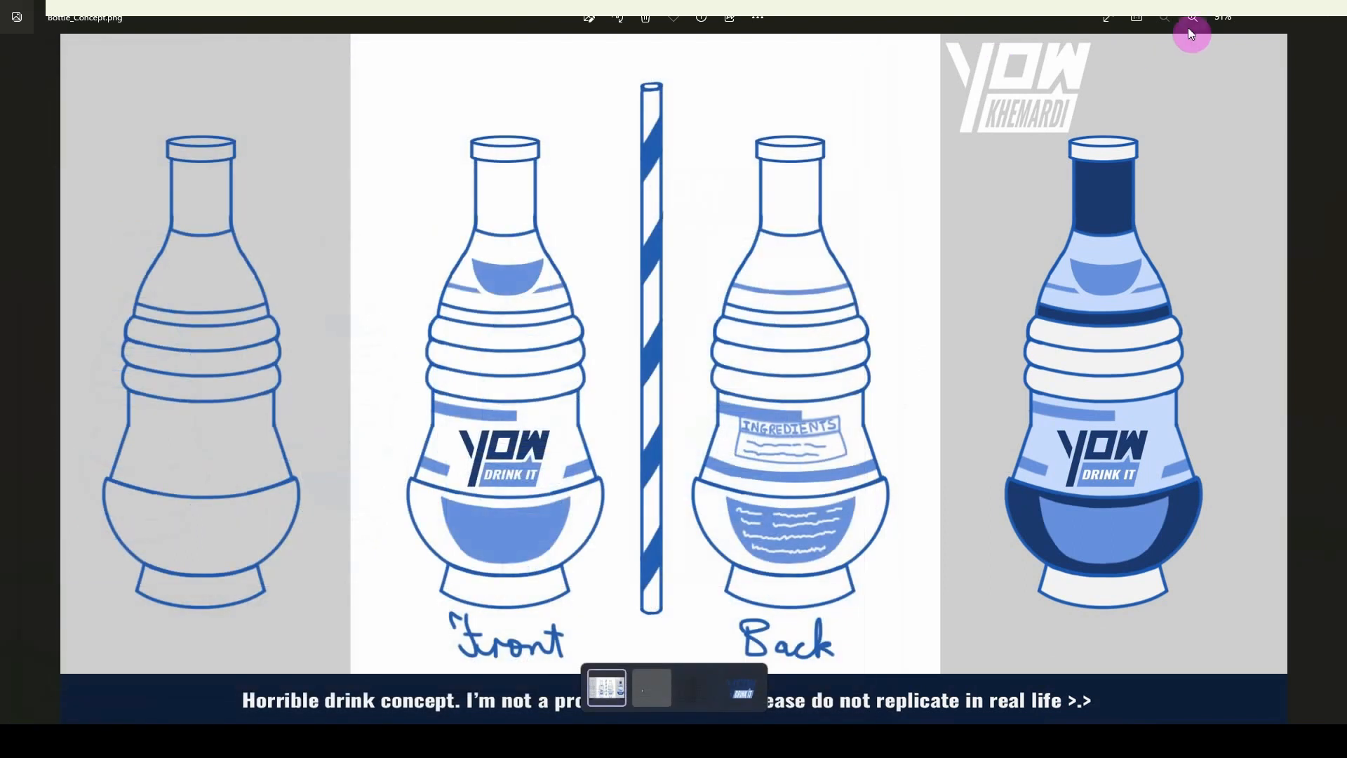
click(1274, 23)
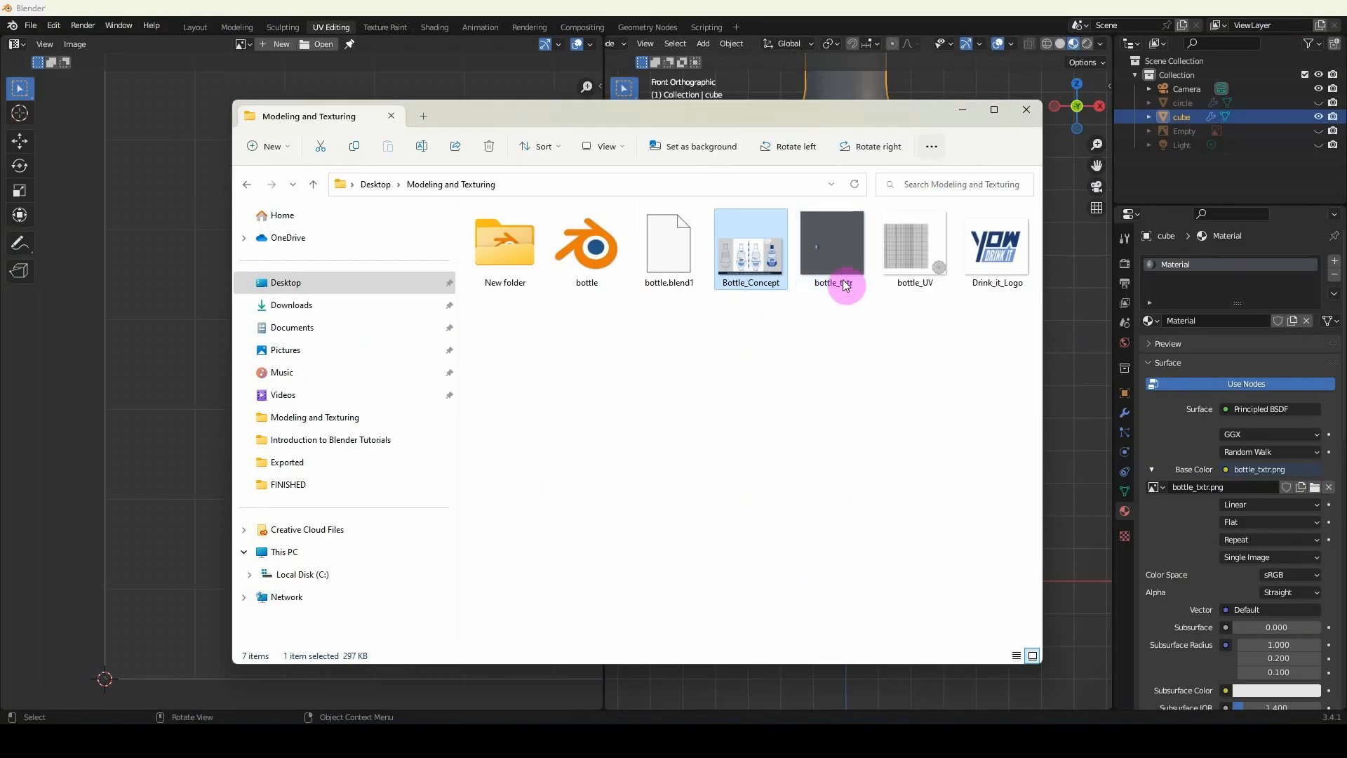
click(960, 111)
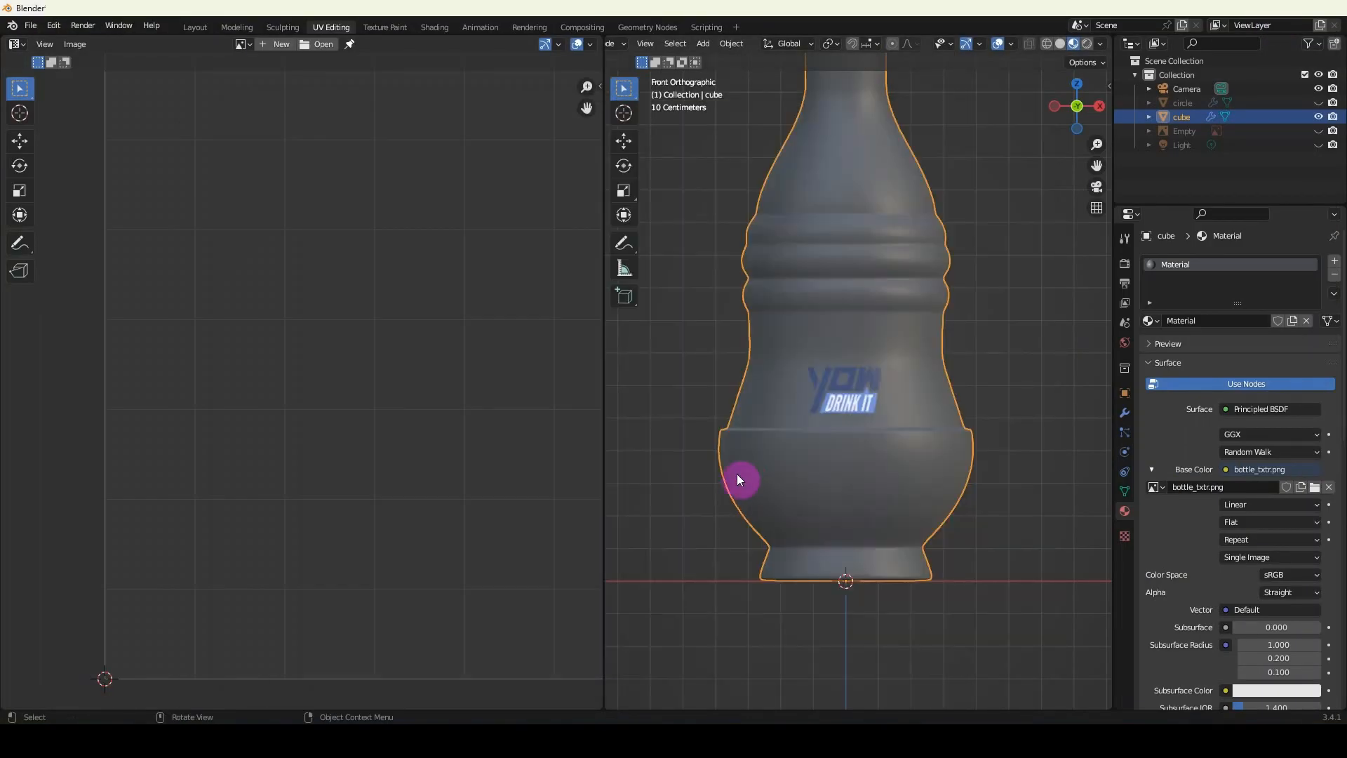
Enter Edit Mode on the bottle and examine the seam running down its back.
middle_drag(737, 475, 816, 403)
key(Tab)
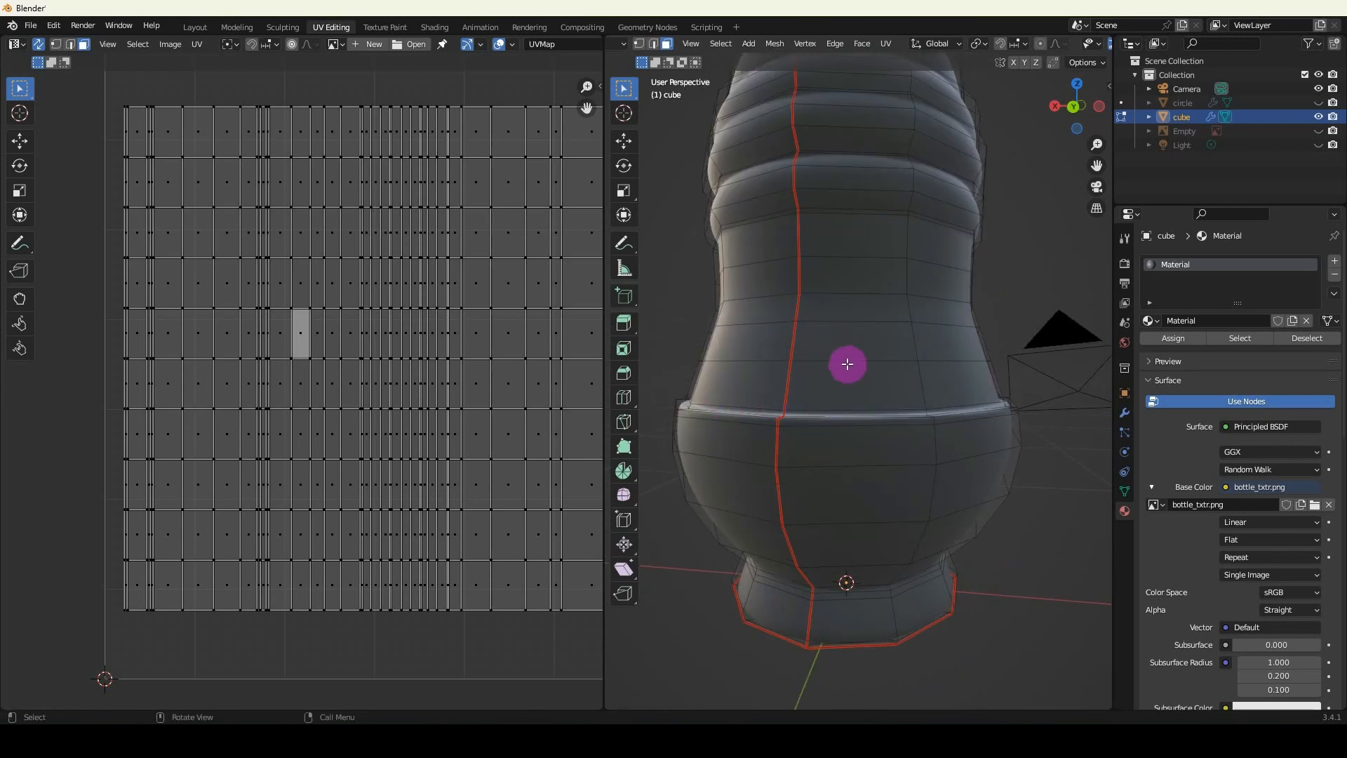
middle_drag(849, 364, 798, 362)
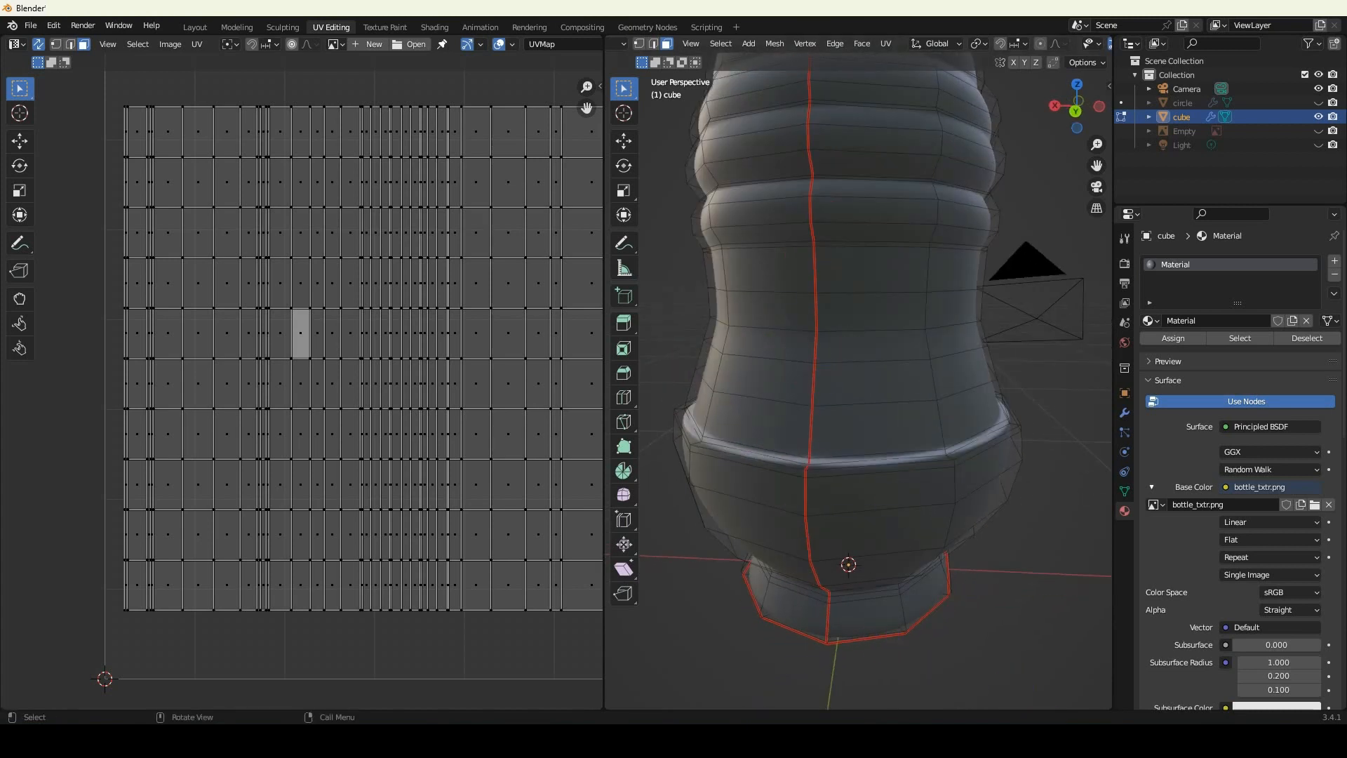
Check the side stripes in the concept image once more, and show the UV layout layer again in Photoshop.
click(1050, 741)
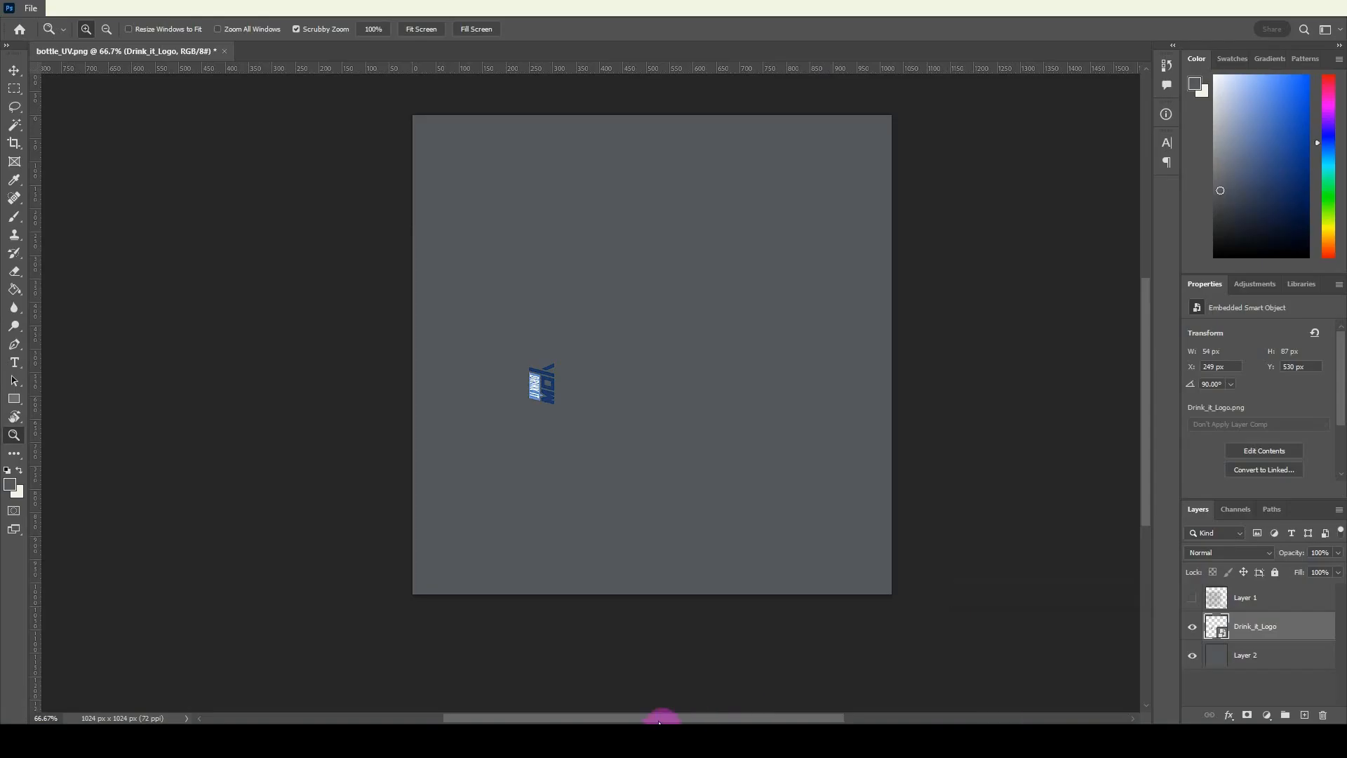
click(880, 732)
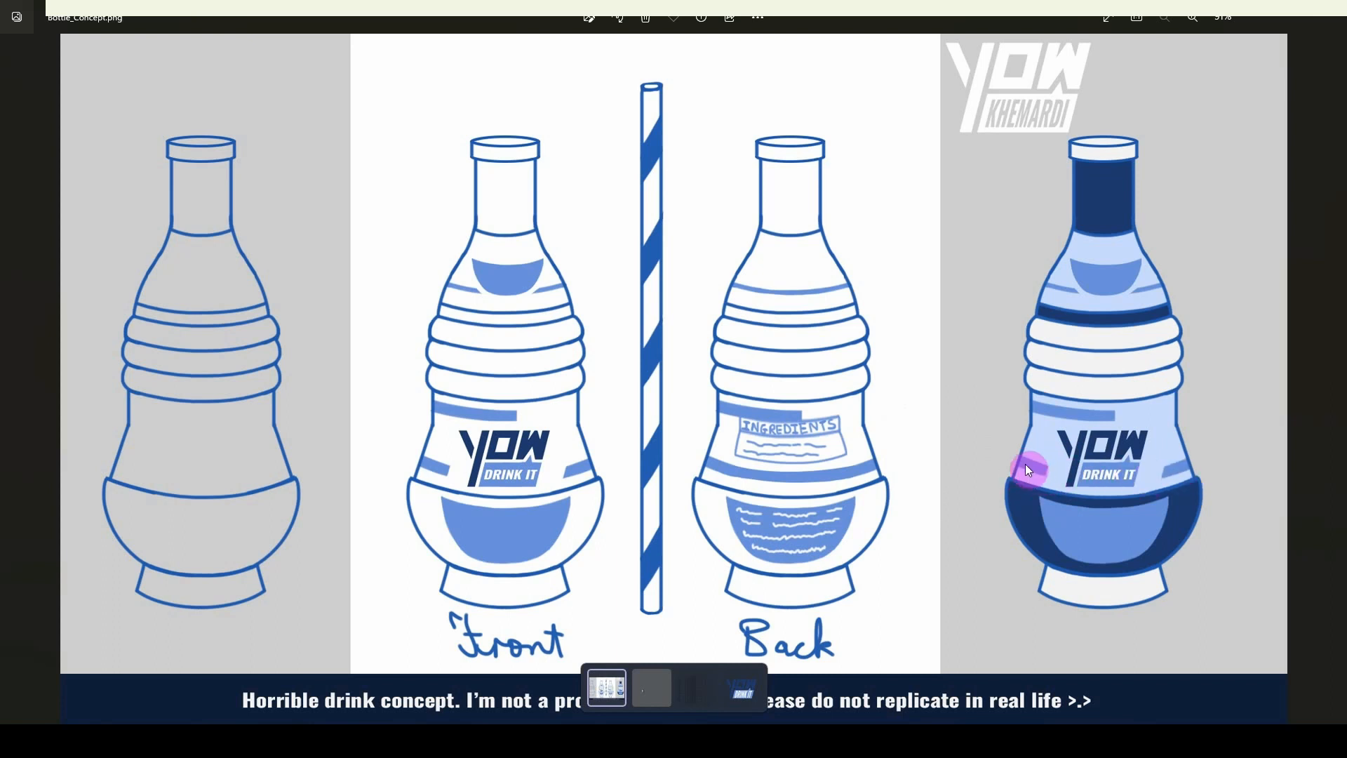
click(1260, 21)
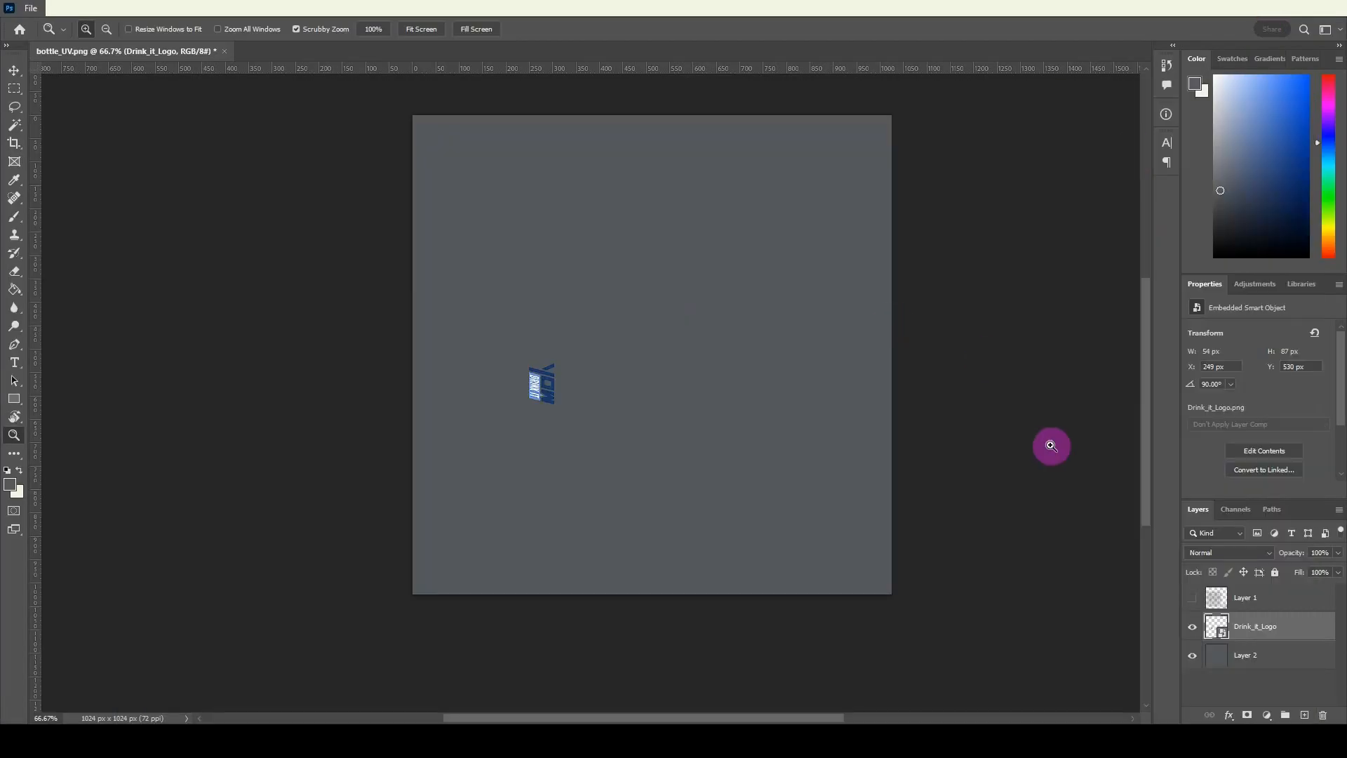
click(1193, 599)
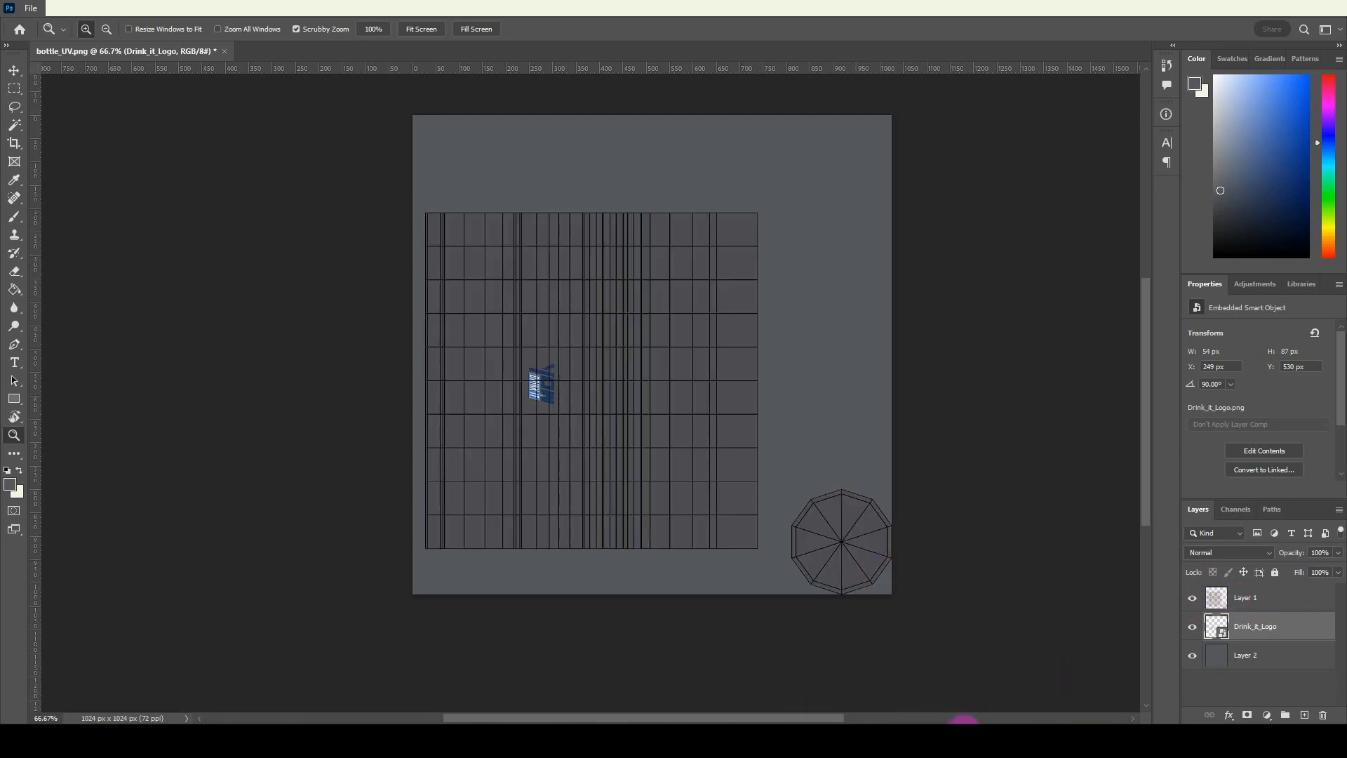
Switch to Blender and, in front view, select the four faces across the logo's lower band to locate them in the UV layout.
click(919, 740)
key(KP_1)
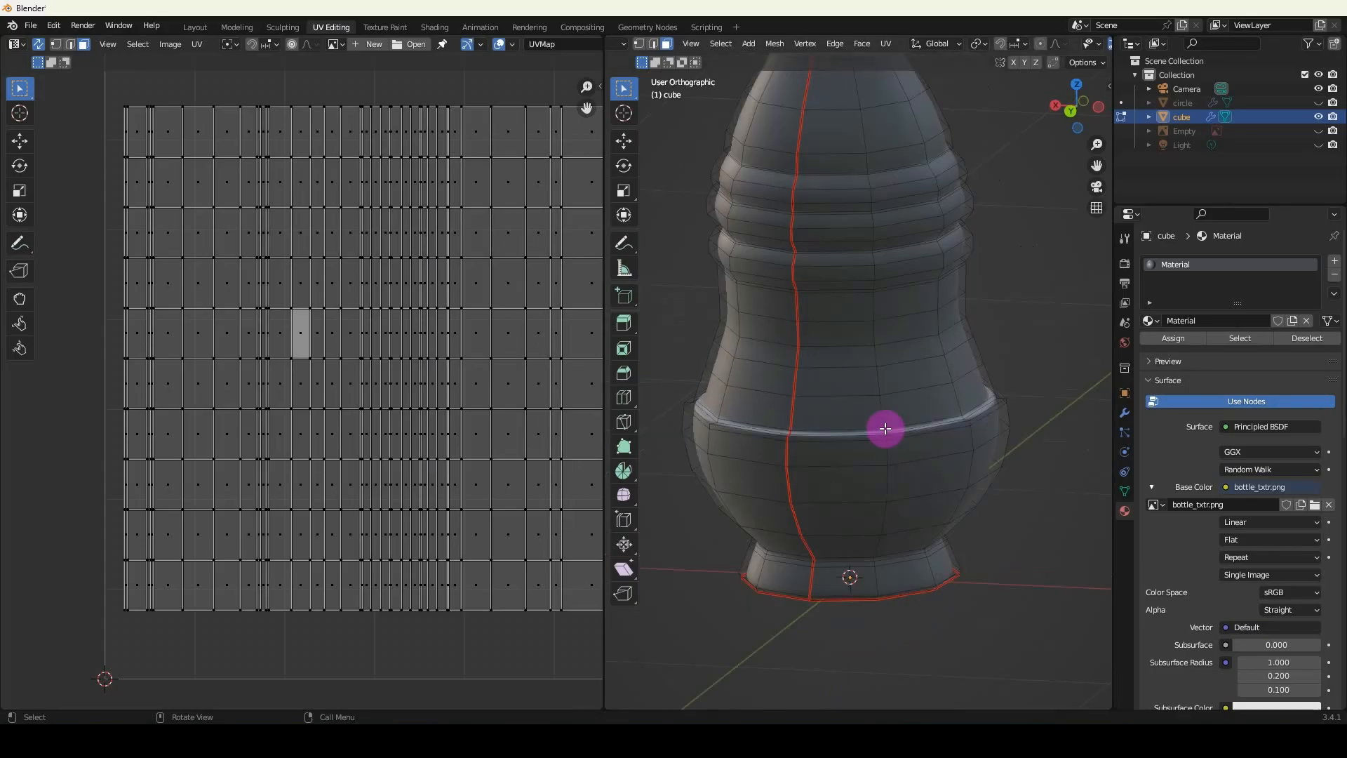
click(755, 381)
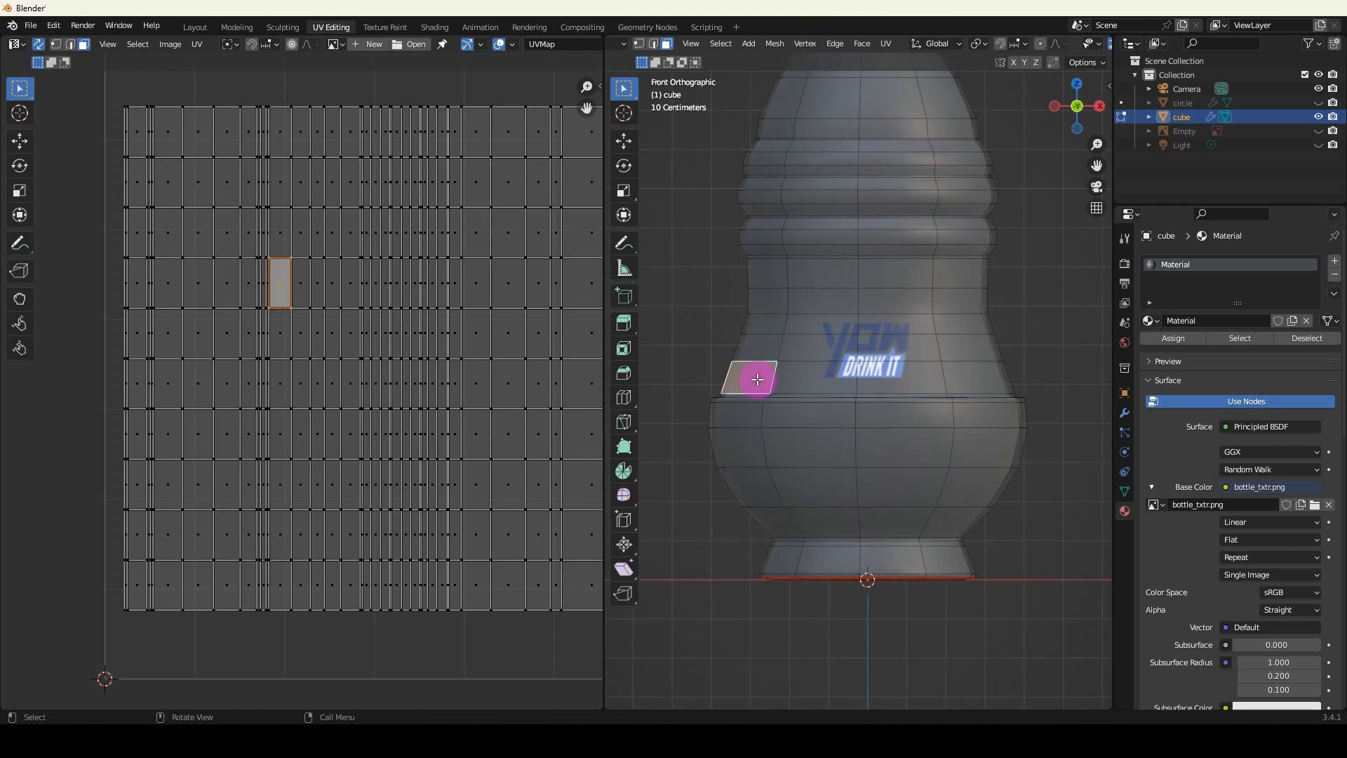
shift+click(807, 381)
shift+click(904, 382)
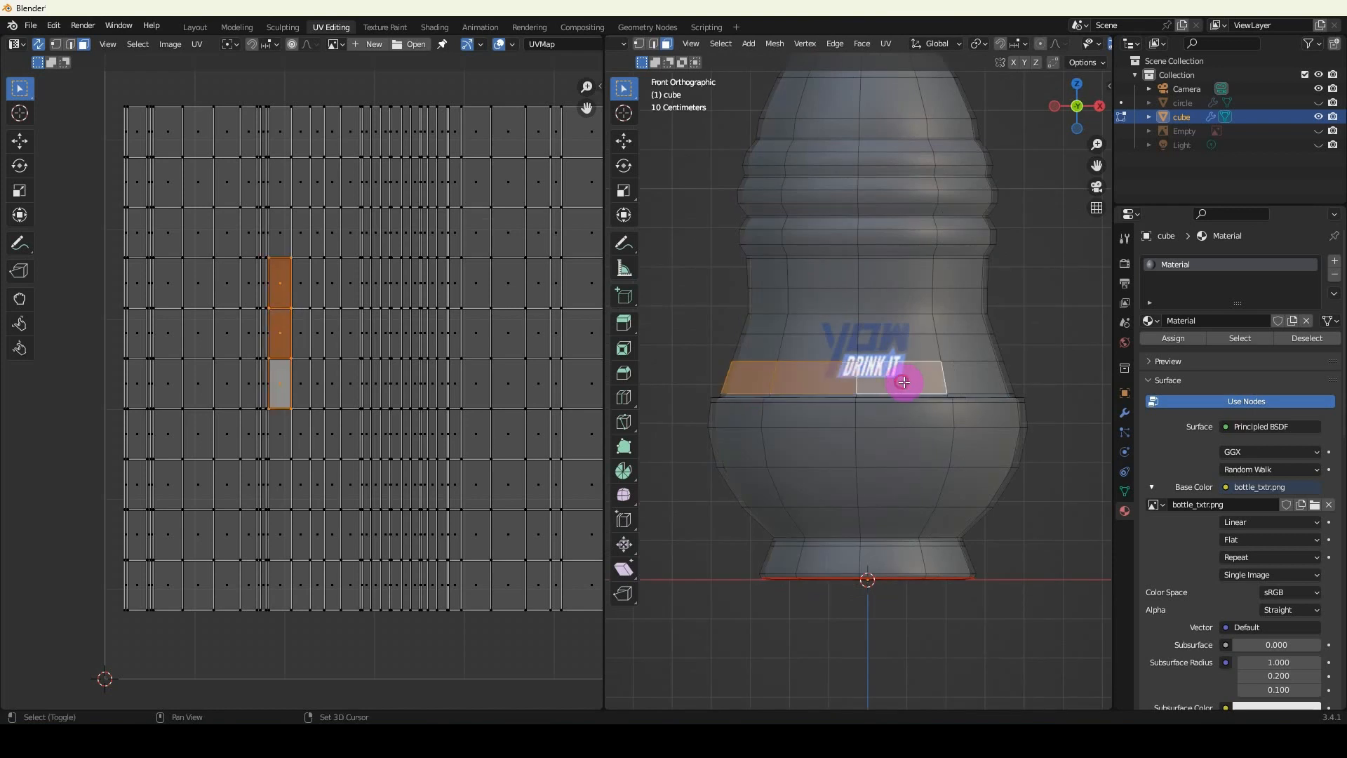
shift+click(984, 379)
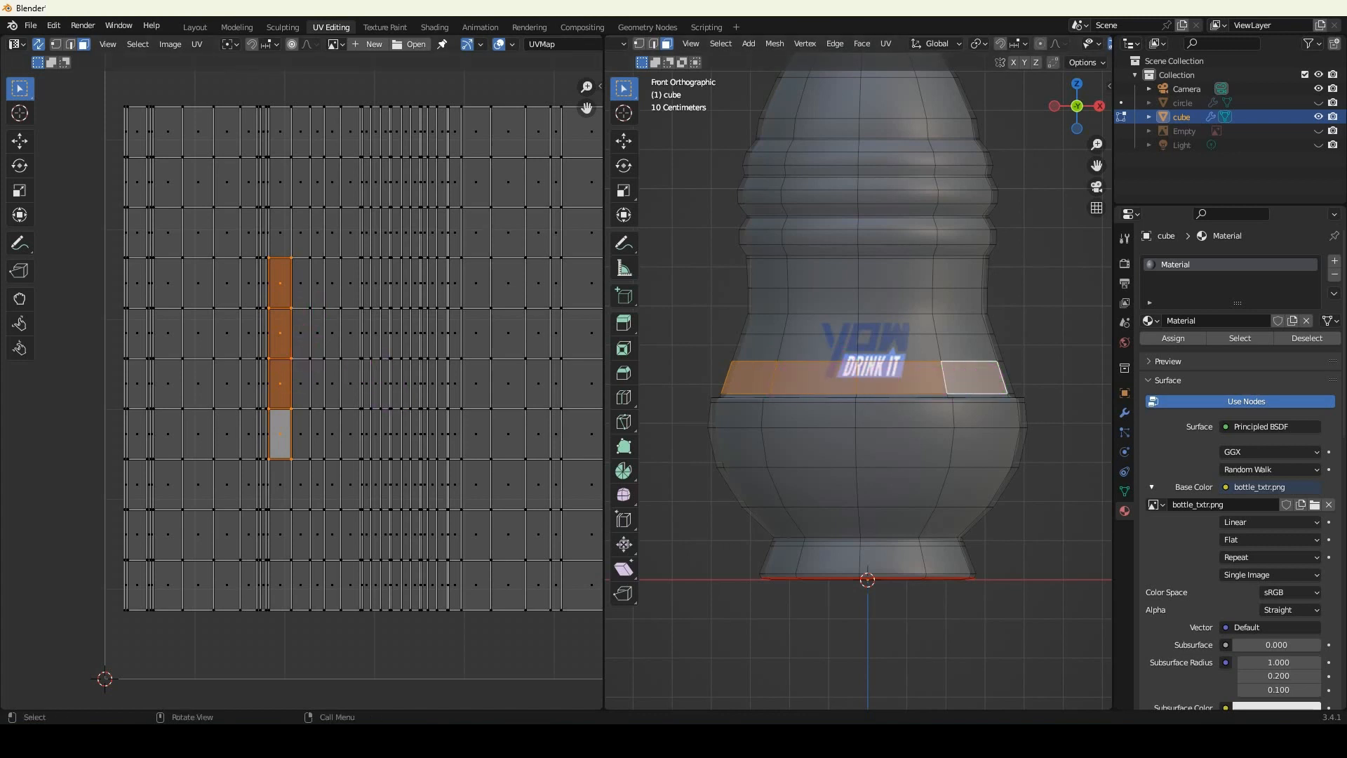
Switch to Photoshop and draw a narrow vertical rectangle above the logo, about 18 px wide and 363 px high.
click(1053, 741)
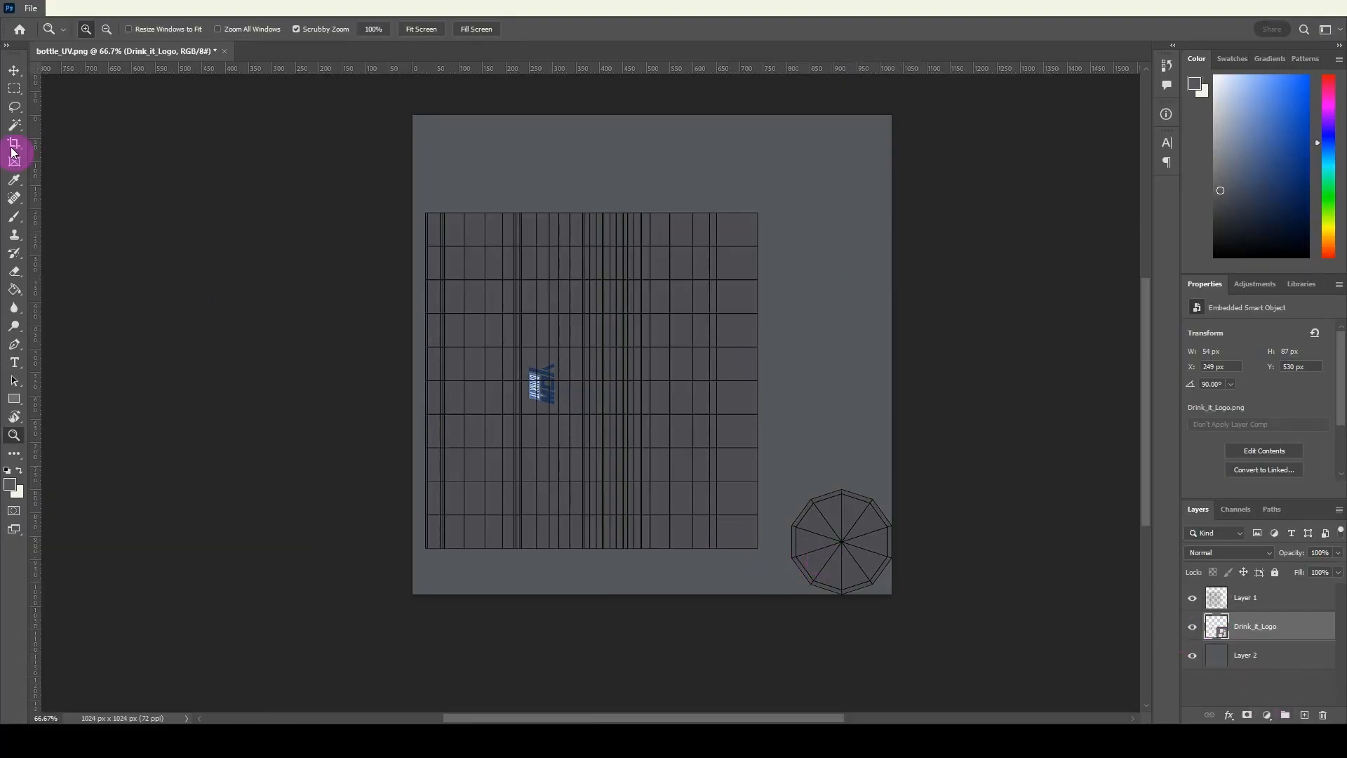
right_click(16, 401)
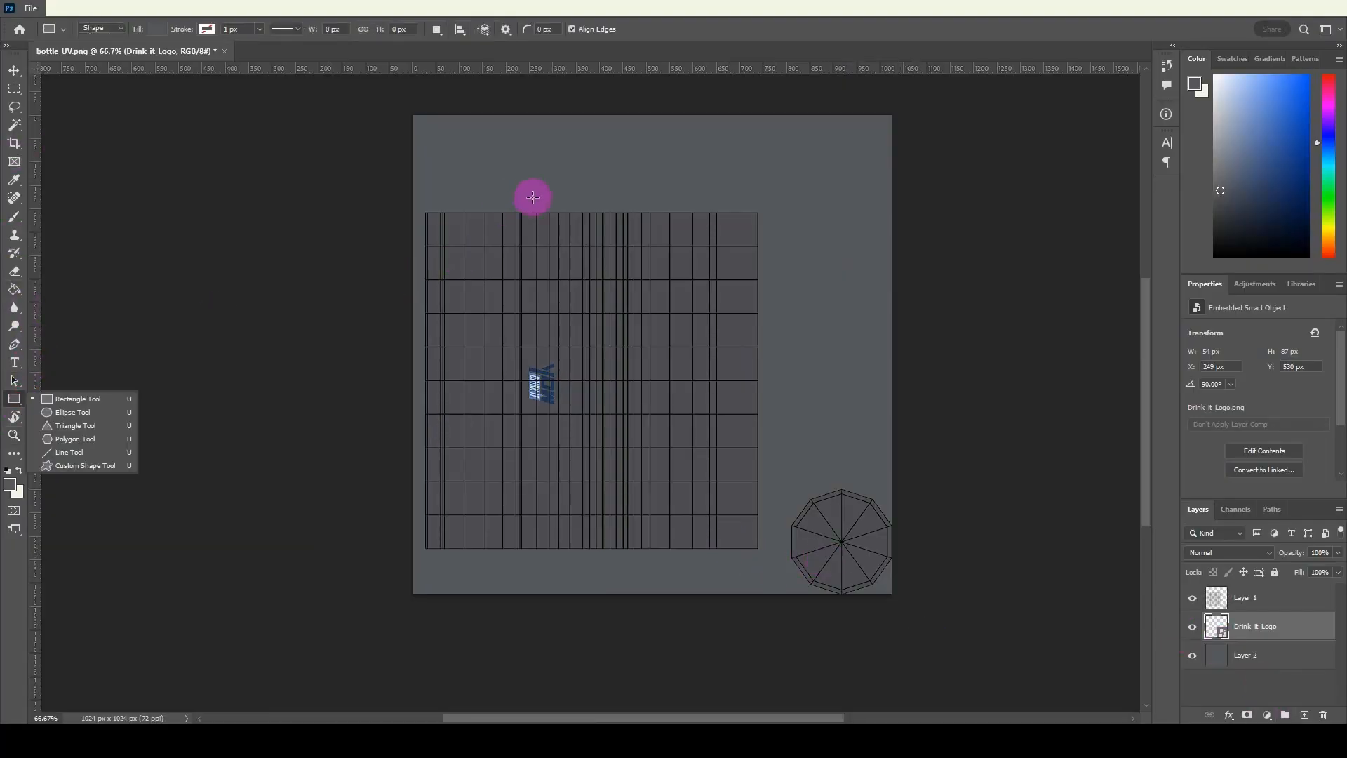
click(533, 197)
drag(533, 186, 538, 354)
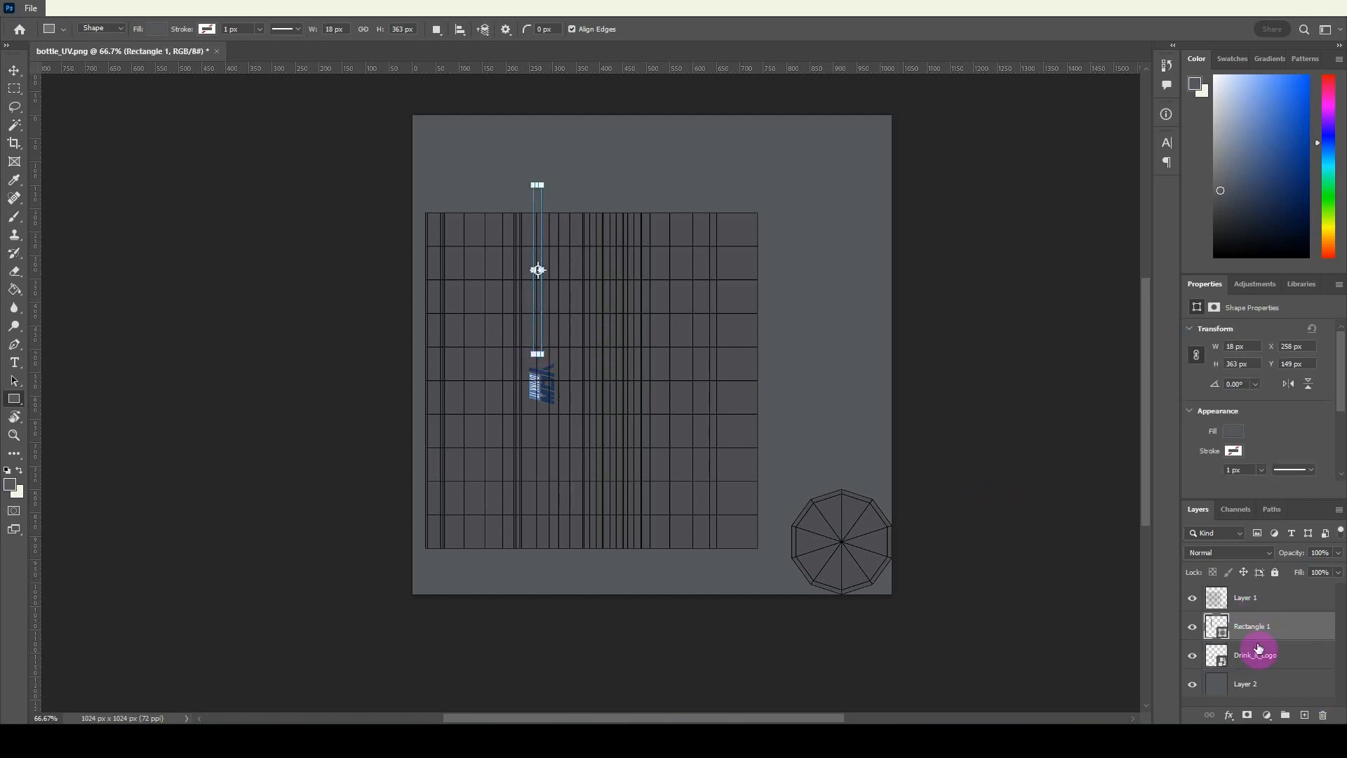
Change the rectangle's fill to light grey 93969d.
double_click(1217, 626)
drag(953, 451, 877, 452)
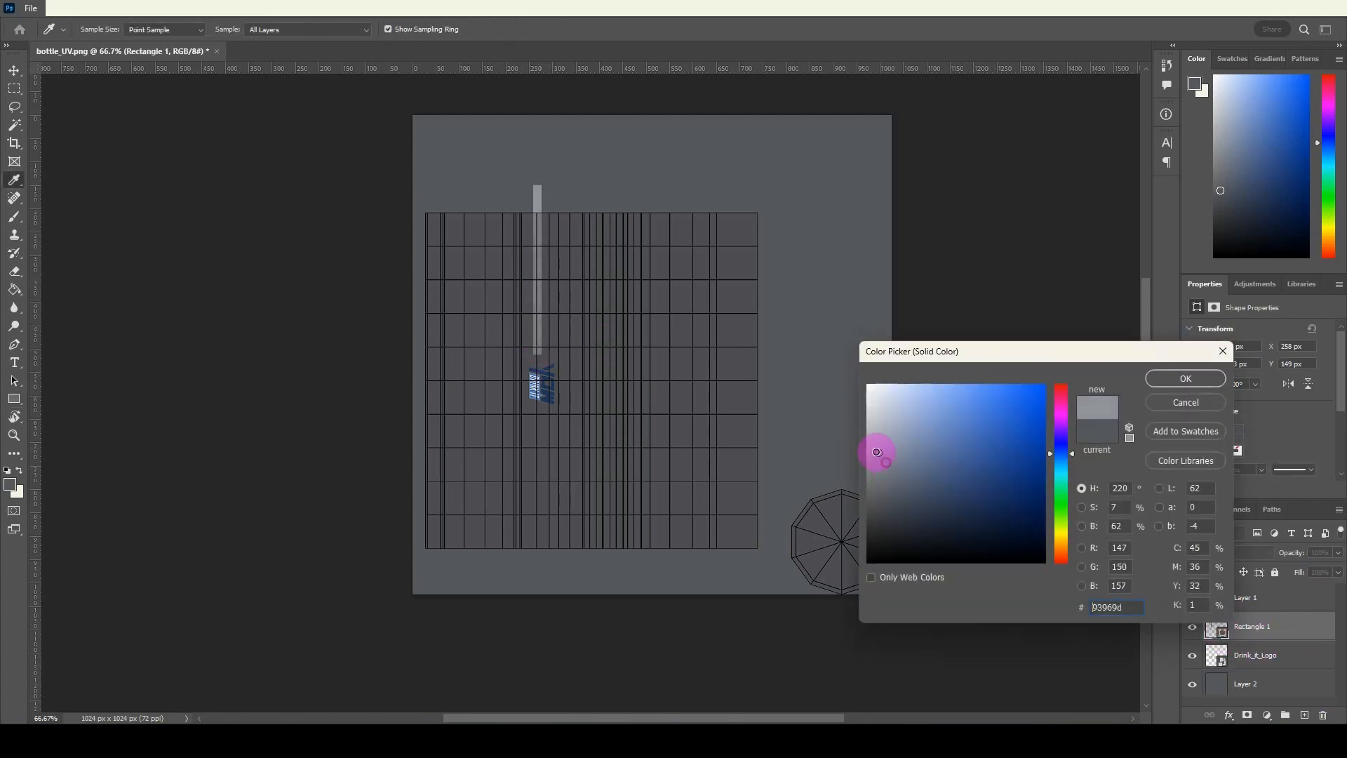
click(1162, 377)
Nudge the rectangle left and up to X 248 px, Y 145 px so it fits the UV strip beside the logo.
key(v)
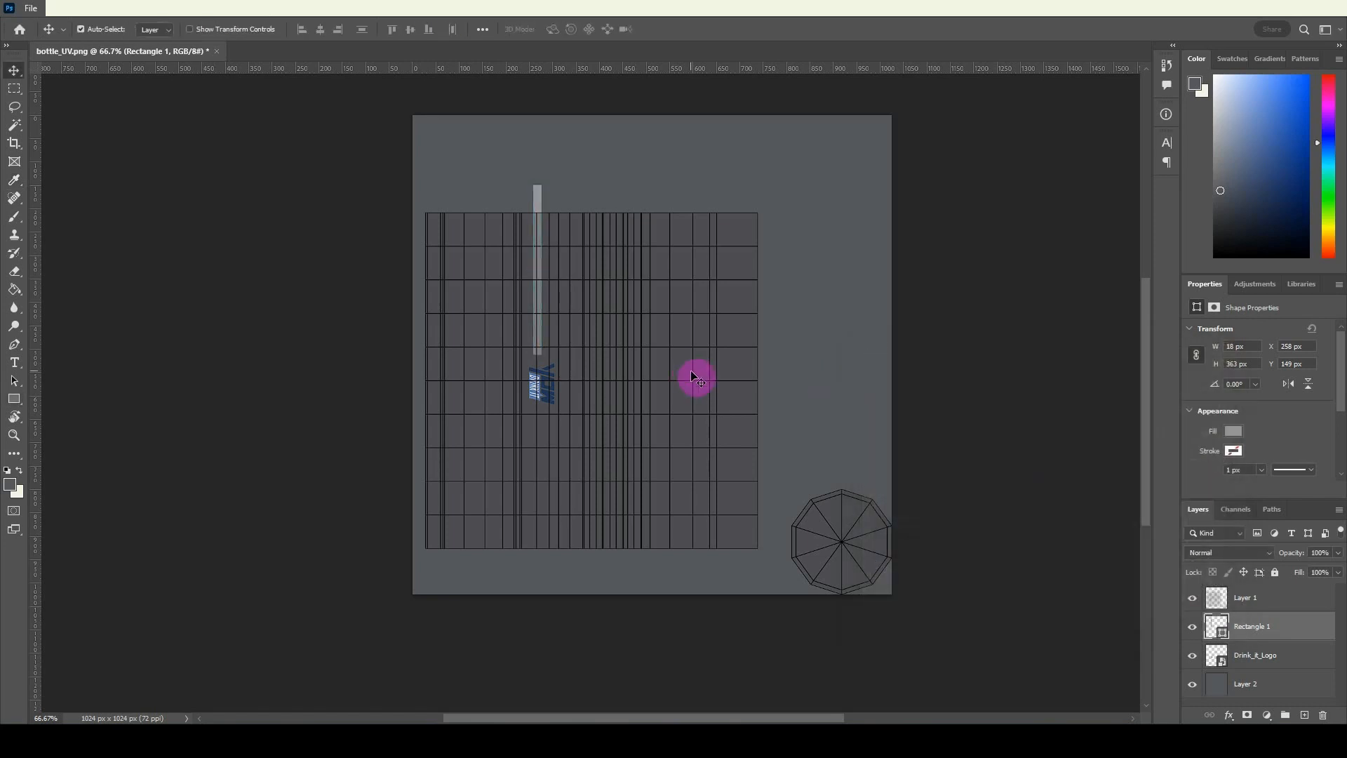
key(Left)
key(Left)
key(Left)
key(Left)
key(Left)
key(Left)
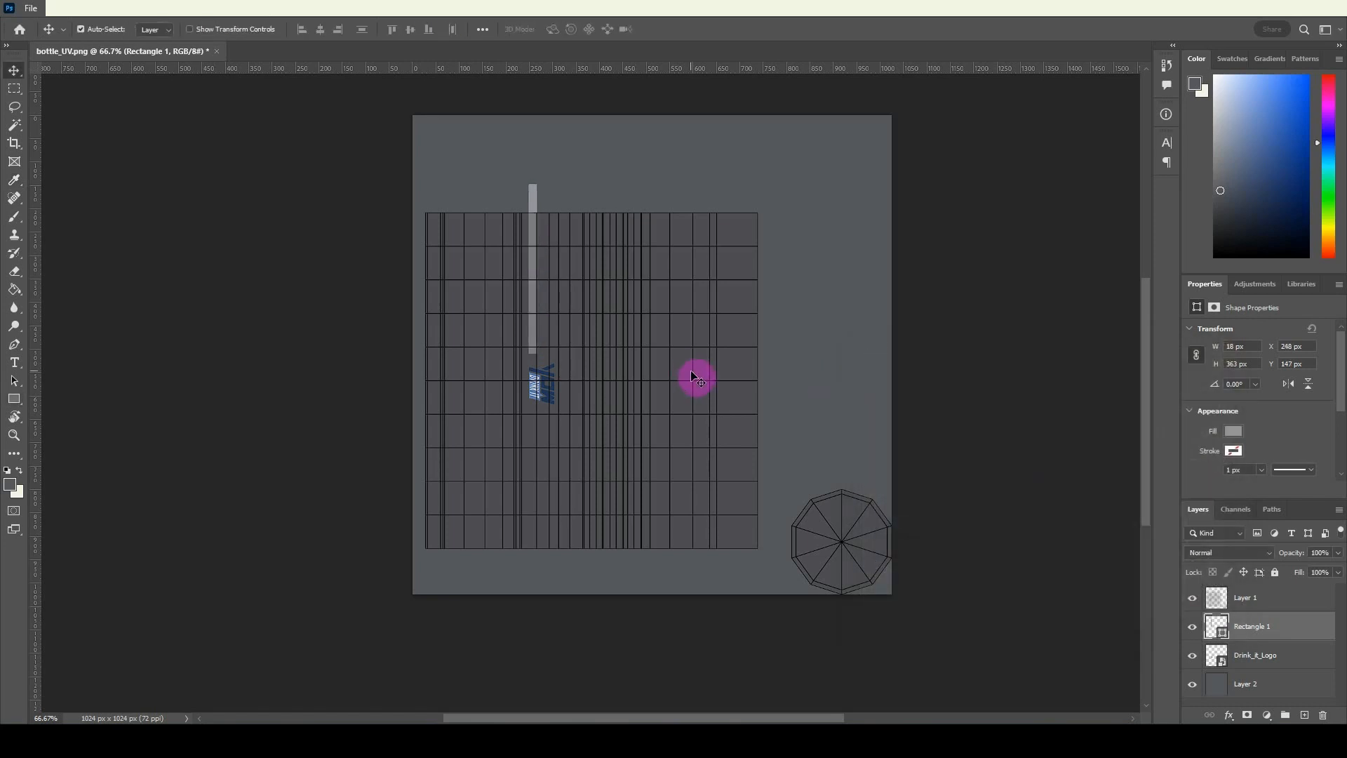
key(z)
click(505, 236)
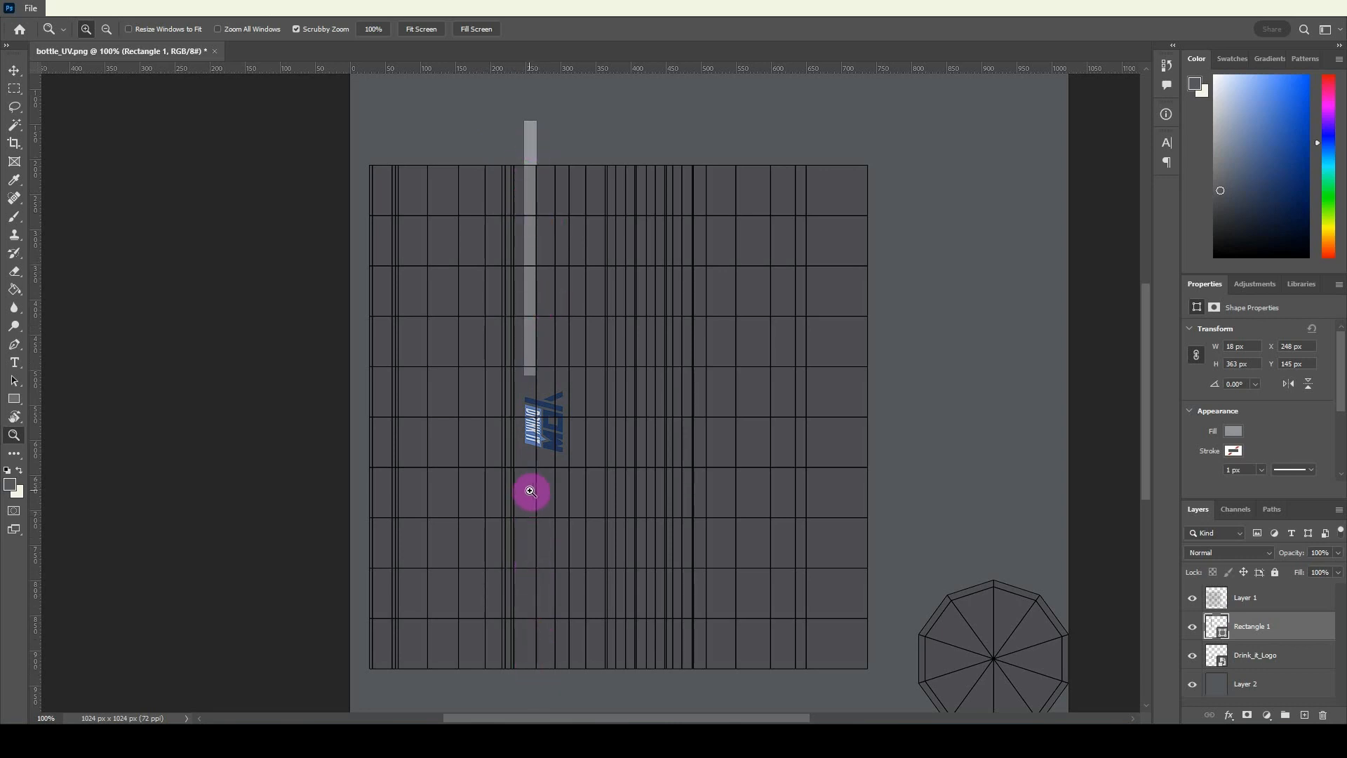
Duplicate the rectangle and move the copy straight down past the logo to Y 645 px.
key(v)
key(ctrl+j)
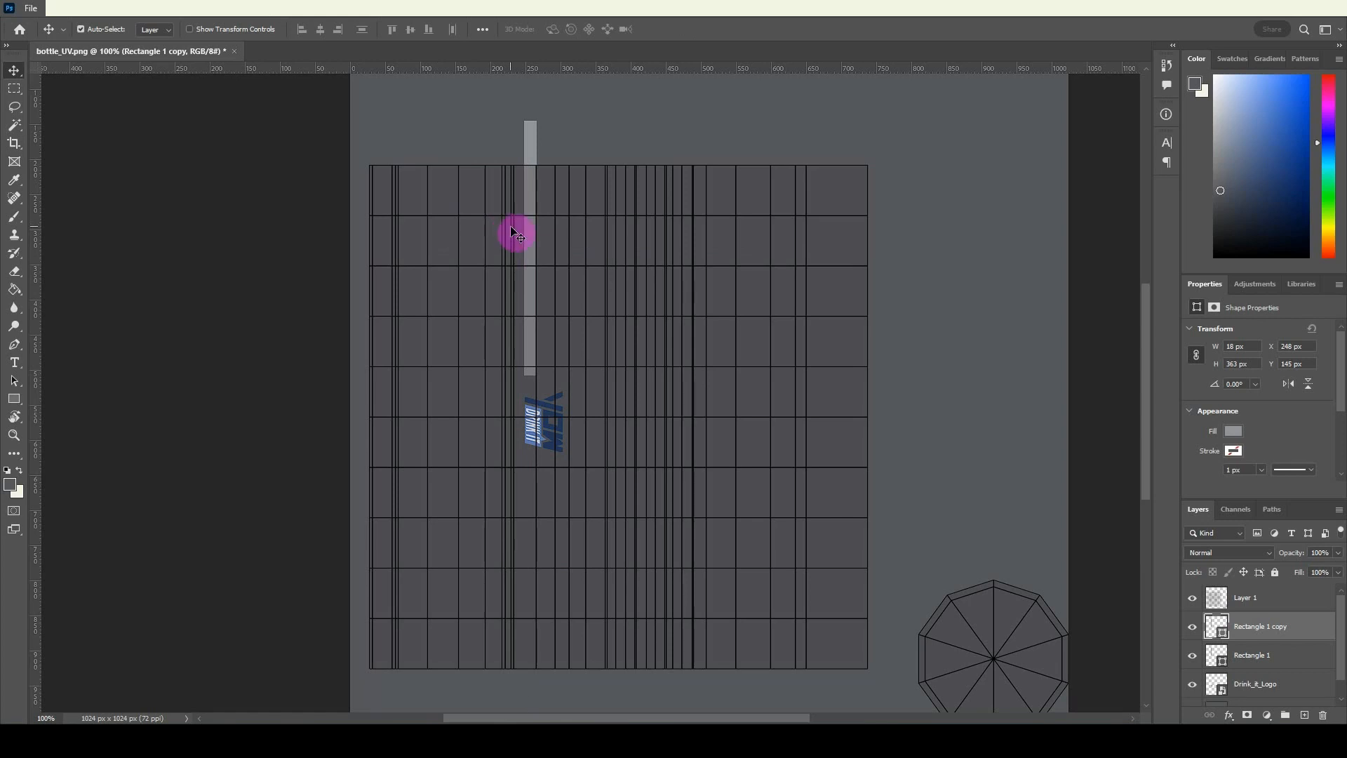
key(shift+Down)
key(shift+Down)
key(shift+Down)
key(shift+Down)
key(shift+Down)
key(shift+Down)
key(shift+Down)
key(shift+Down)
key(shift+Down)
key(shift+Down)
key(shift+Down)
key(shift+Down)
key(shift+Down)
key(shift+Down)
key(shift+Down)
key(shift+Down)
key(shift+Down)
key(shift+Down)
key(shift+Down)
key(shift+Down)
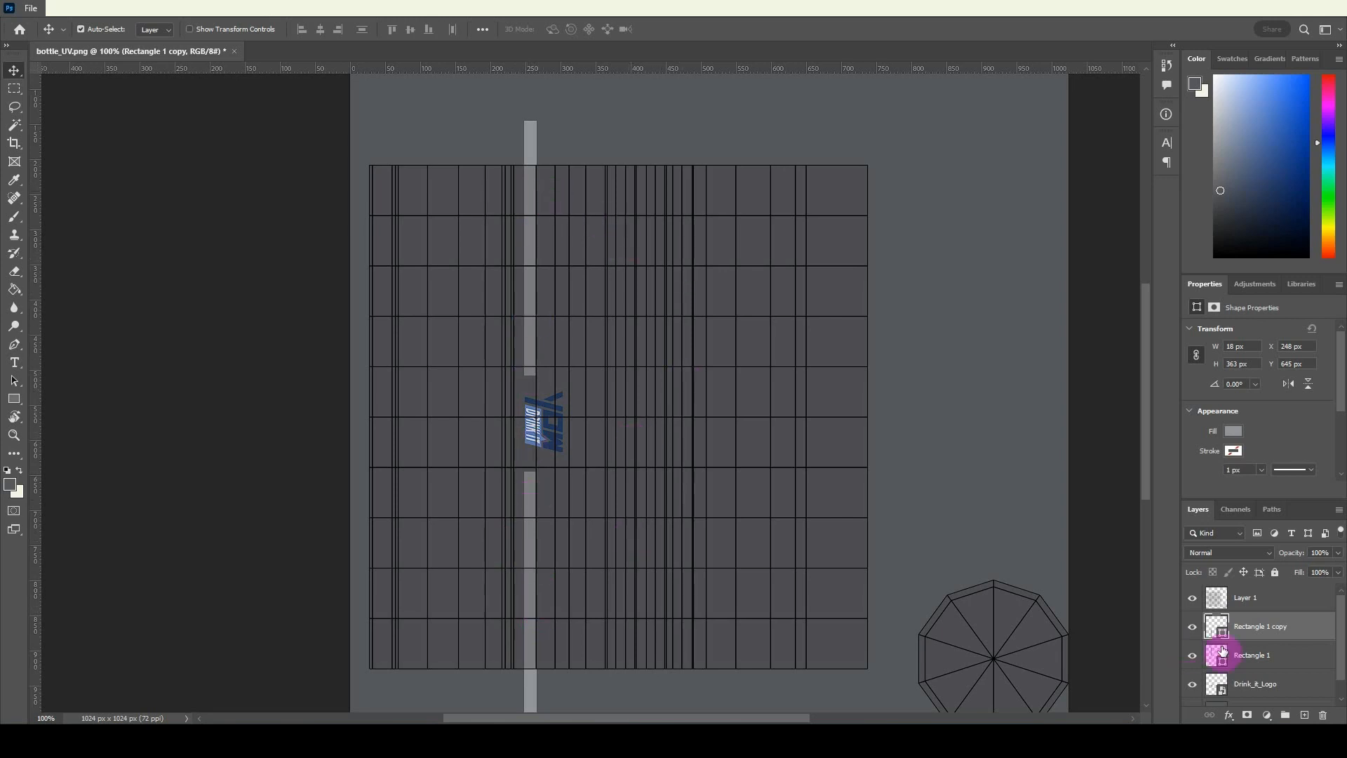
Hide the UV layout layer and quick-export the striped texture as PNG, overwriting bottle_txtr.
click(1192, 598)
click(31, 8)
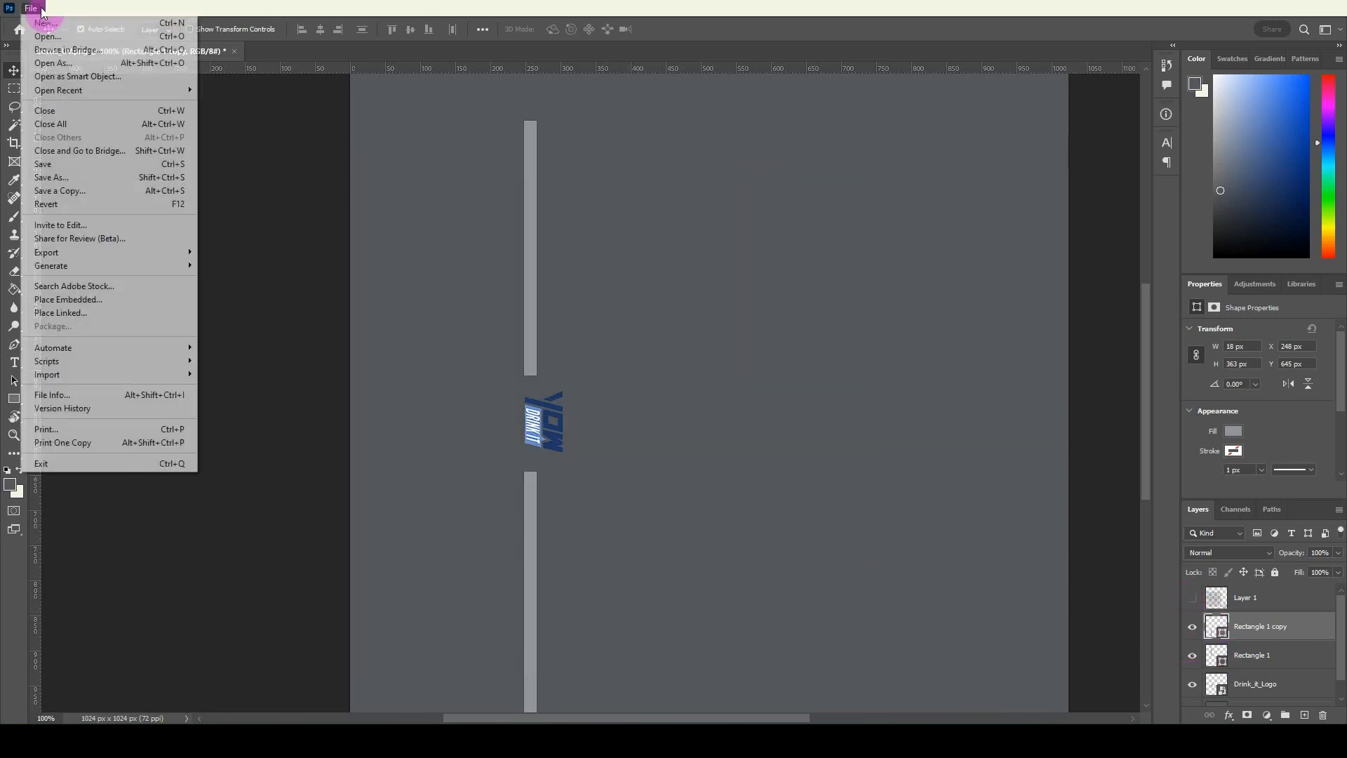
mouse_move(87, 254)
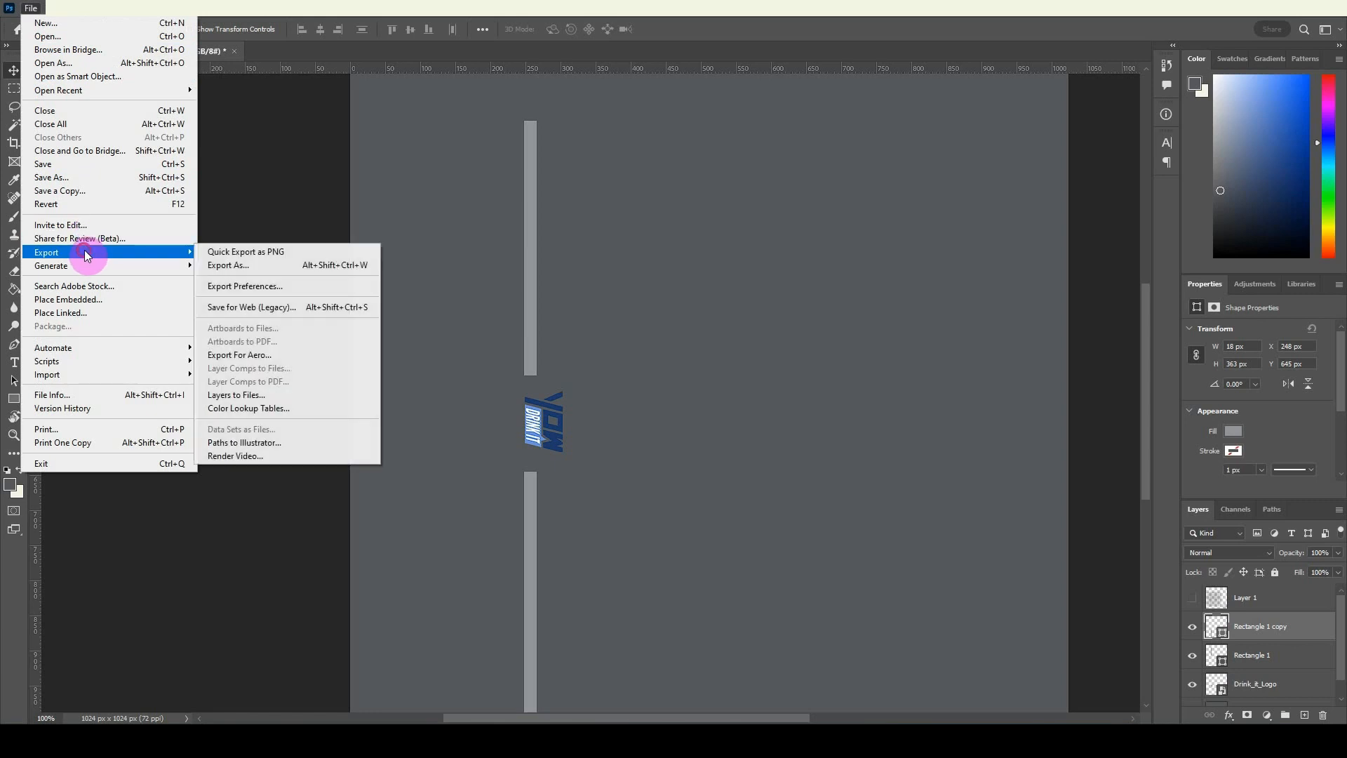
click(239, 253)
click(323, 119)
click(572, 448)
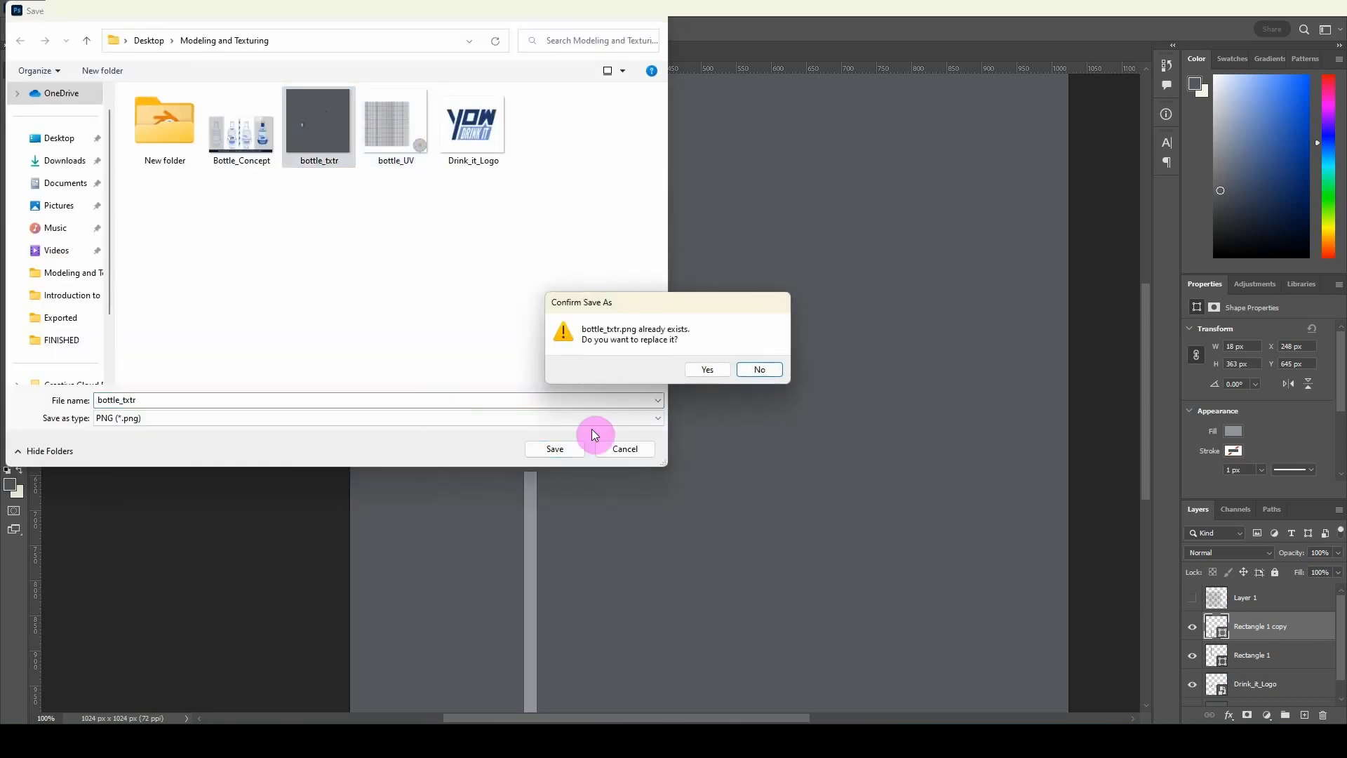
click(697, 368)
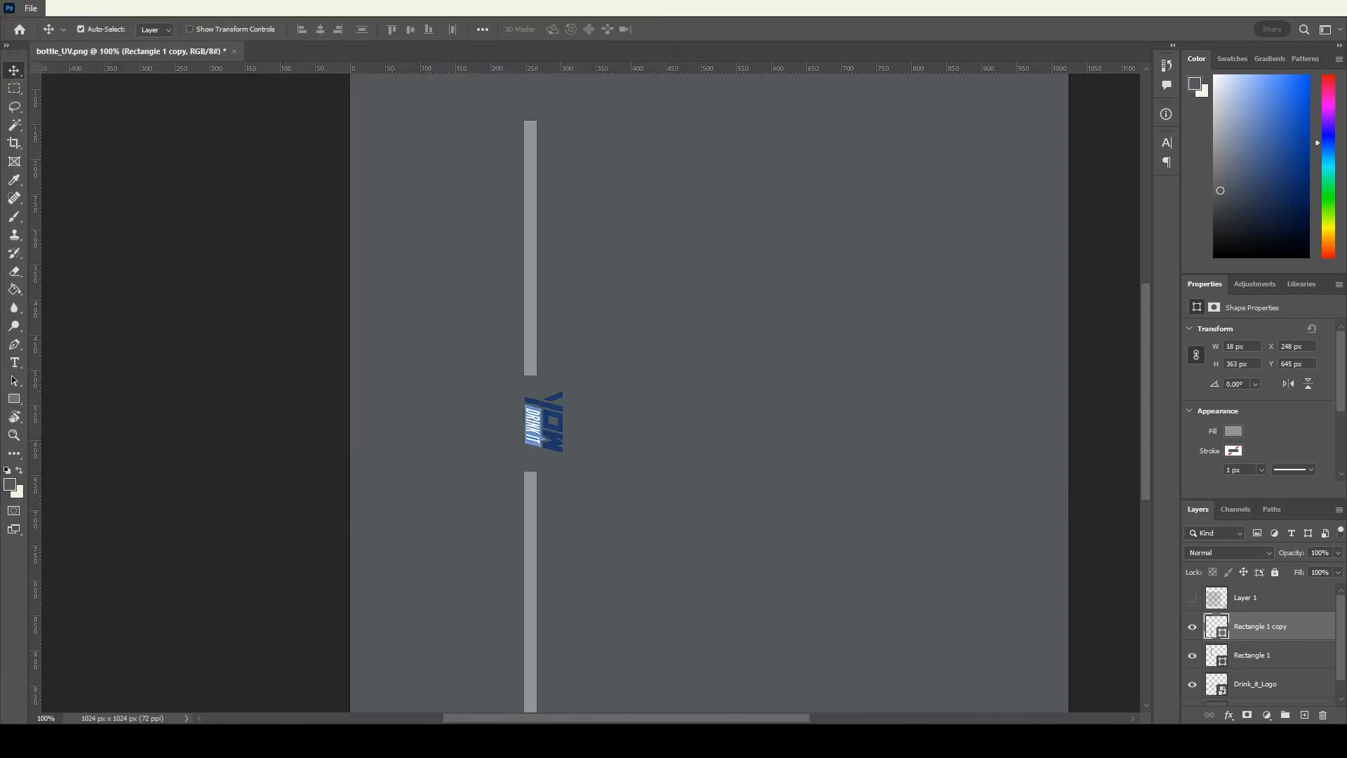
Switch to Blender and load the updated bottle_txtr.png as the material's base colour image, then leave Edit Mode.
key(alt+Tab)
click(1314, 505)
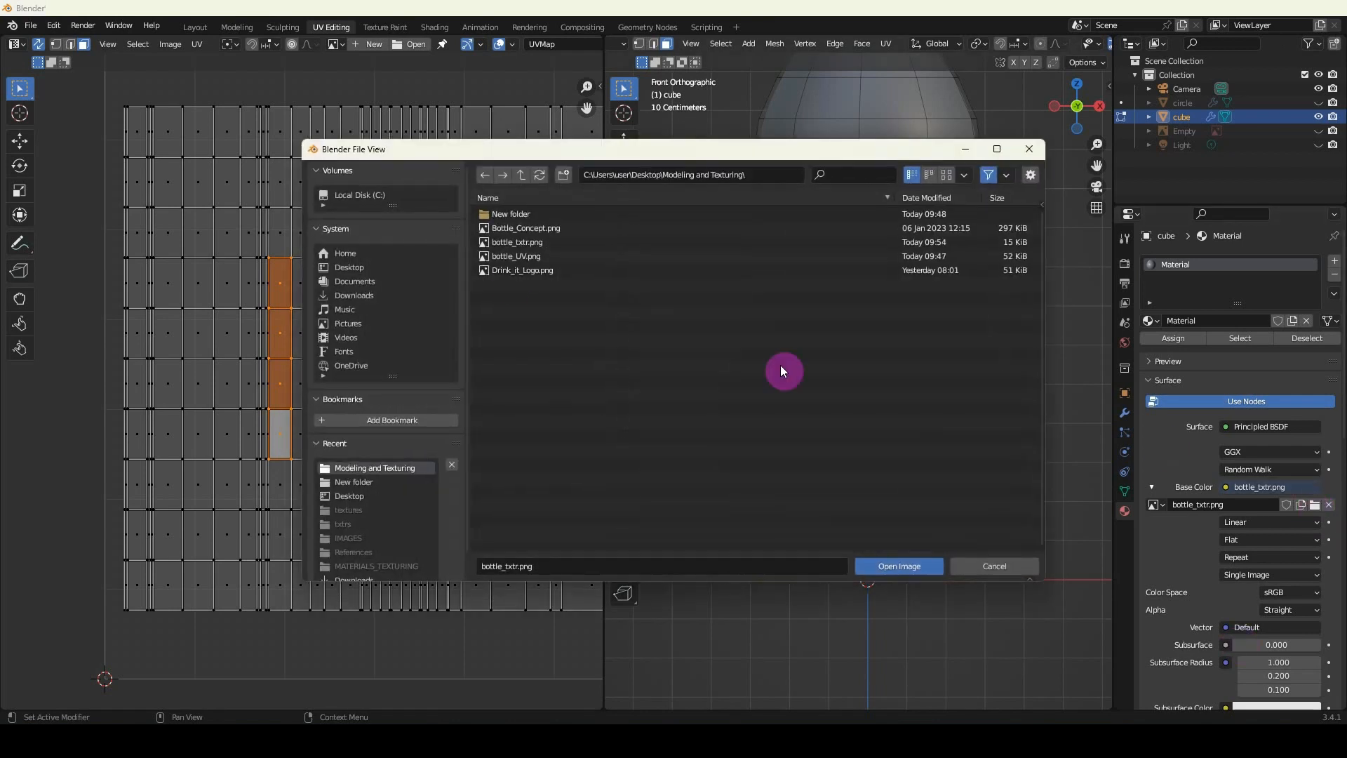
double_click(526, 243)
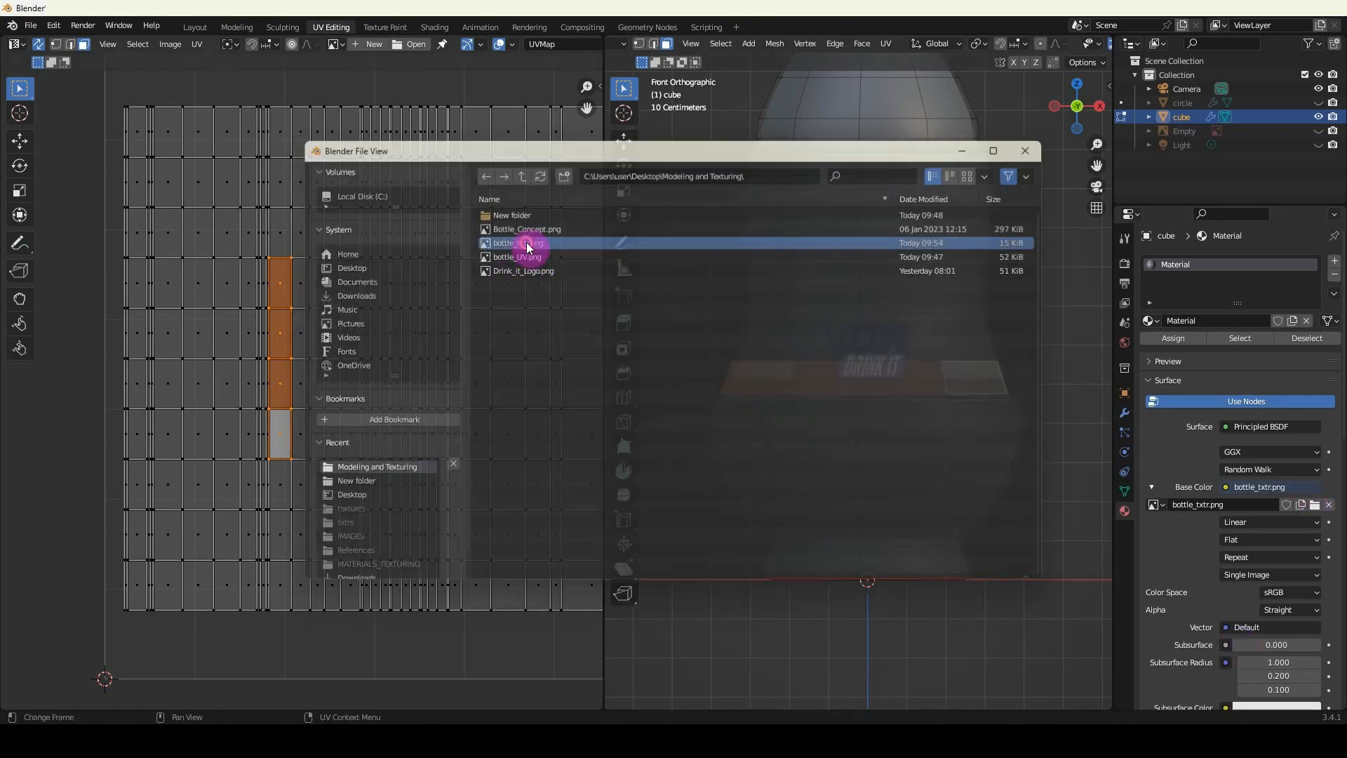
key(Tab)
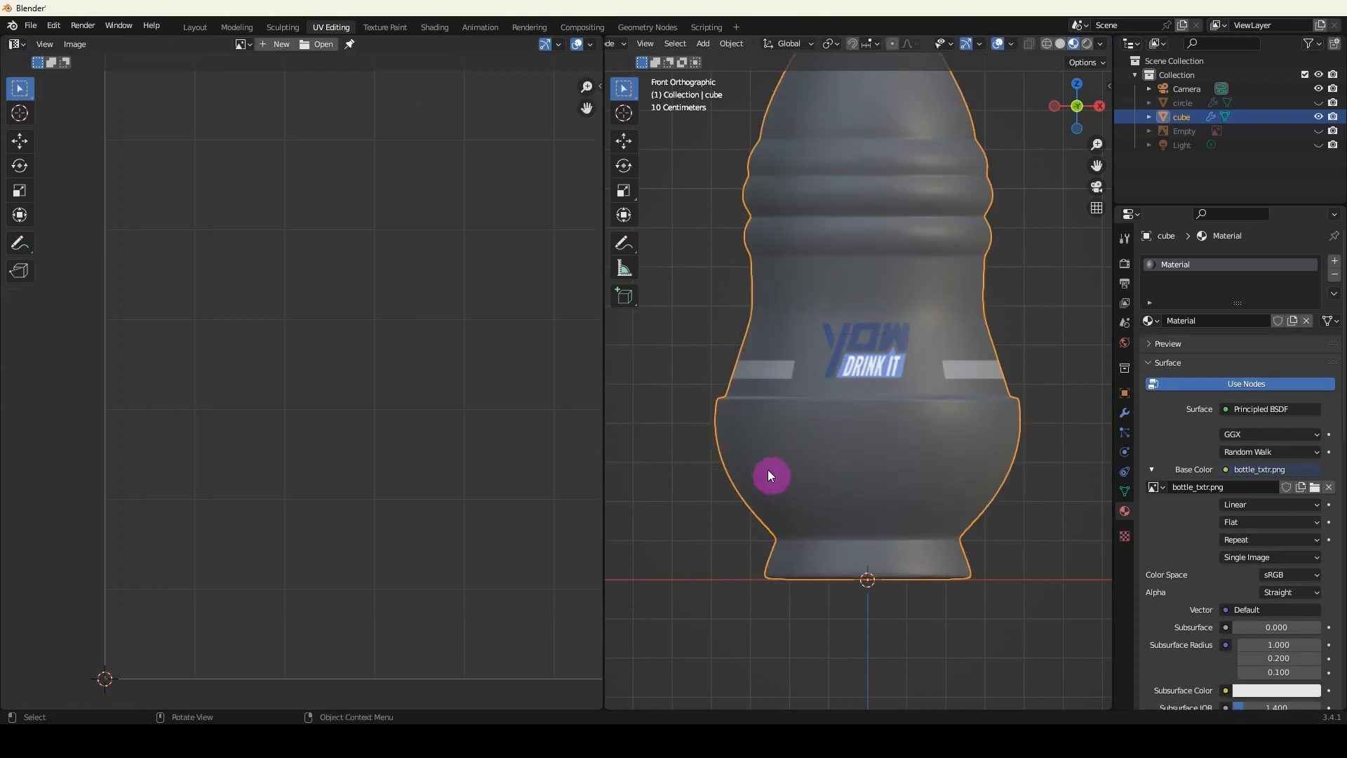
Examine the stripe around the back of the bottle against the mesh edges and seam, with and without Edit Mode.
mouse_move(770, 475)
middle_down()
mouse_move(1007, 475)
mouse_move(873, 517)
mouse_move(956, 510)
mouse_move(896, 511)
mouse_move(950, 512)
mouse_move(770, 480)
middle_up()
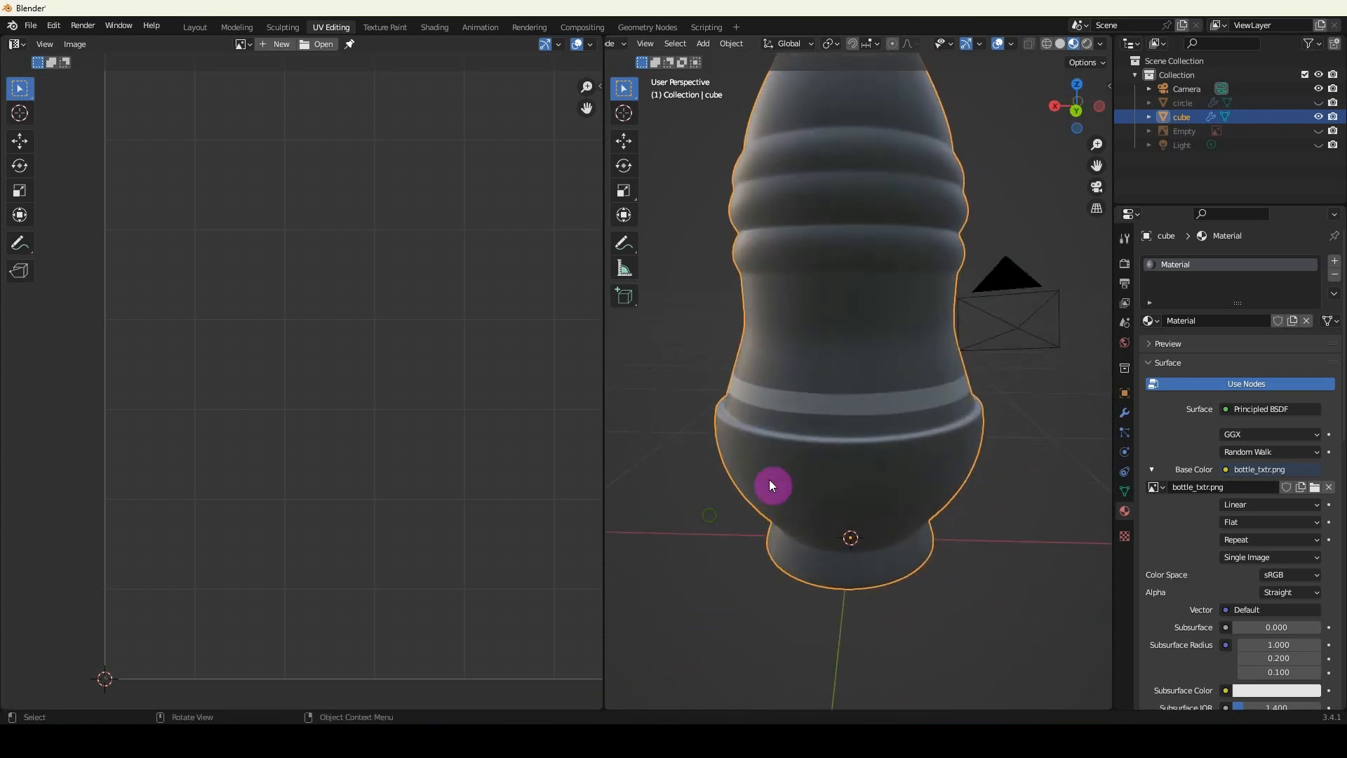
scroll(864, 427, up, 5)
key(Tab)
scroll(732, 471, up, 2)
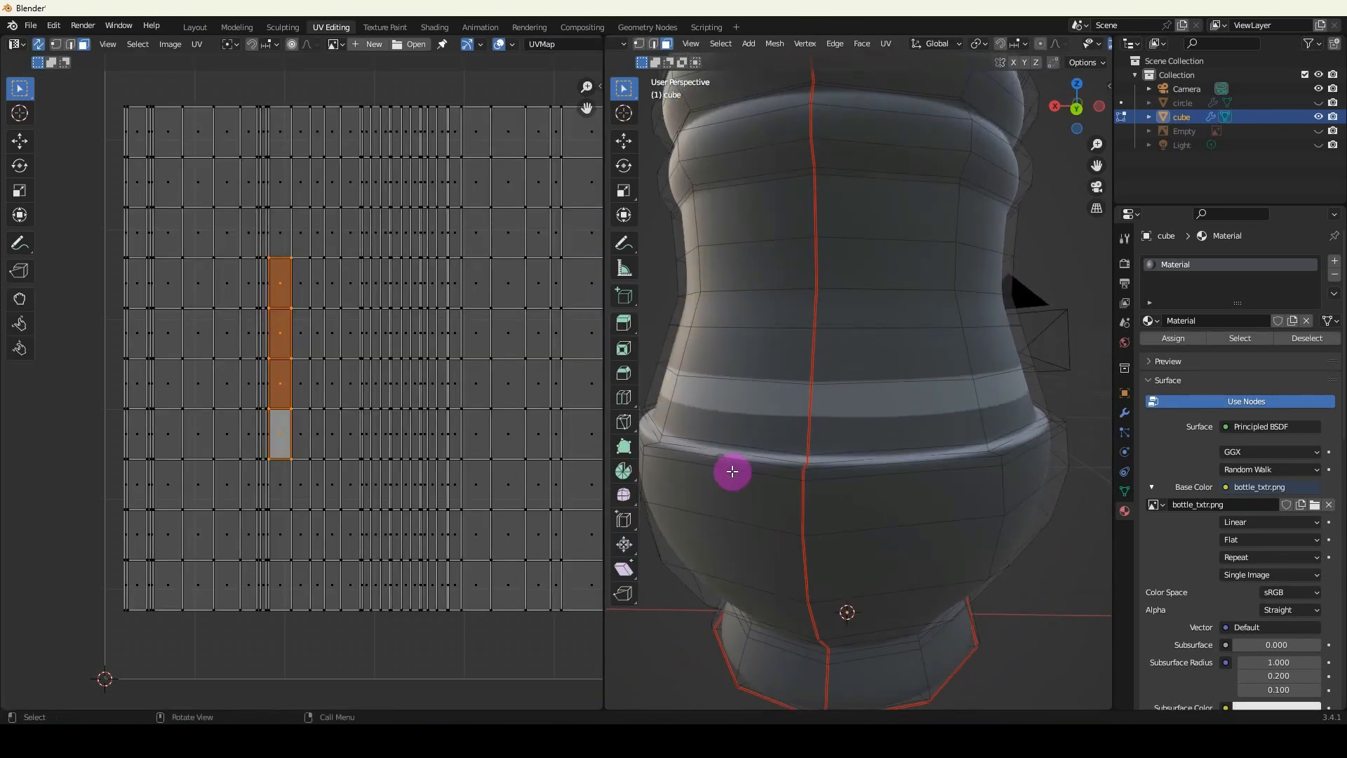
scroll(771, 444, up, 2)
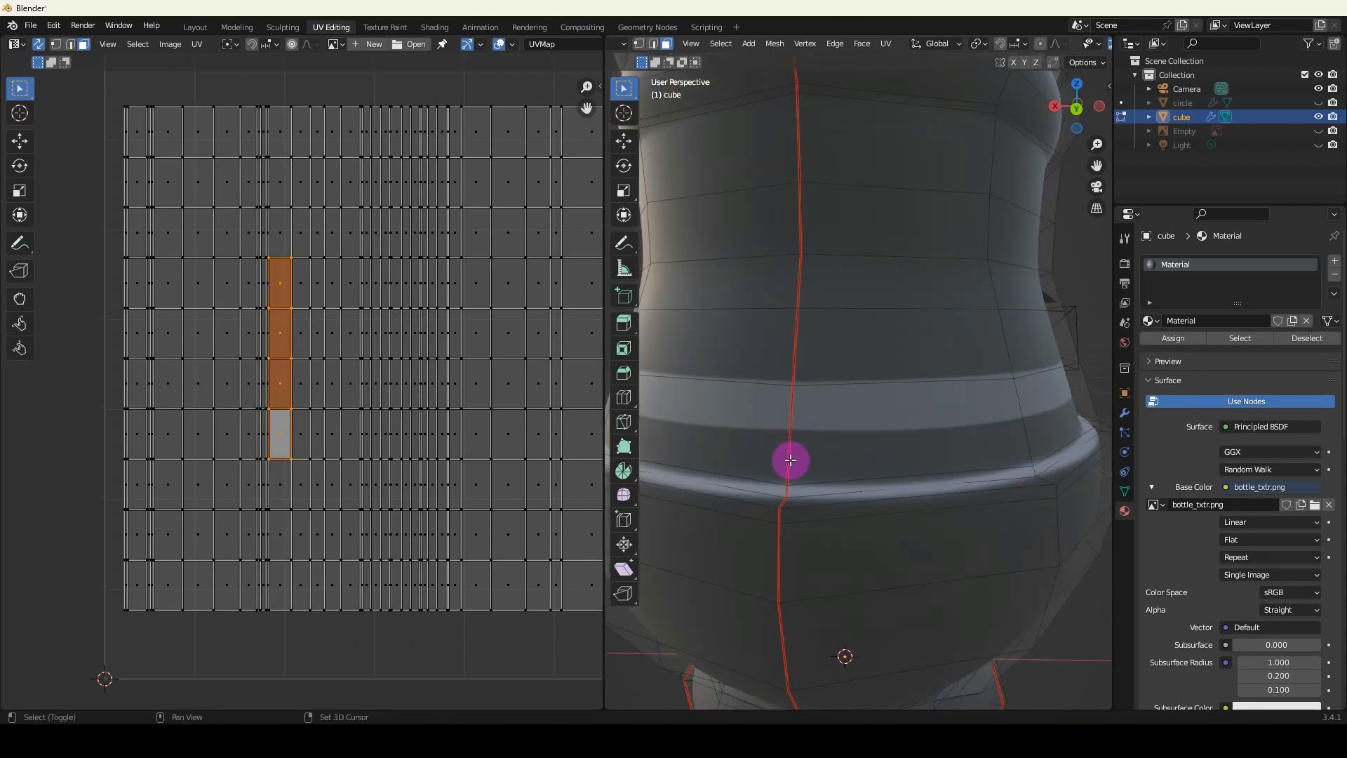
scroll(803, 463, up, 1)
key(Tab)
middle_drag(832, 467, 807, 468)
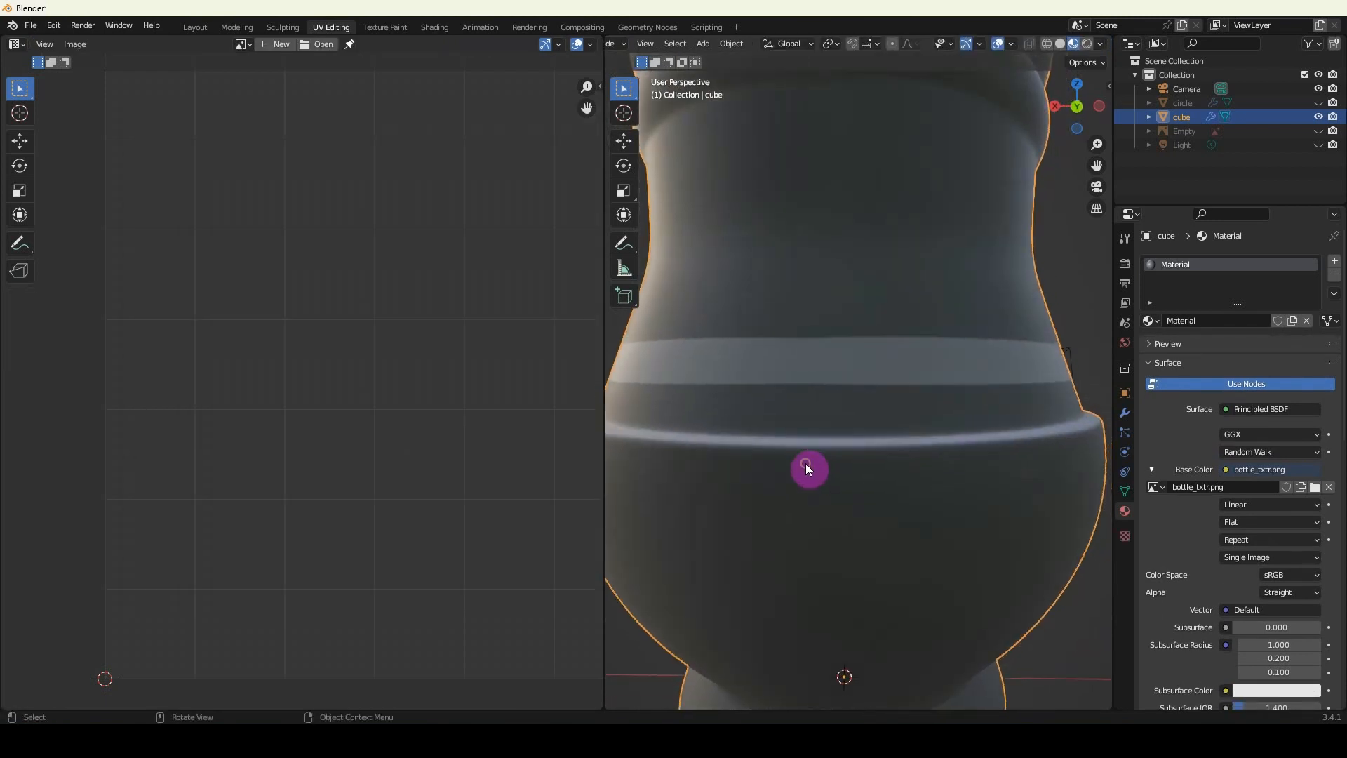
middle_drag(799, 390, 817, 421)
key(Tab)
scroll(798, 333, up, 2)
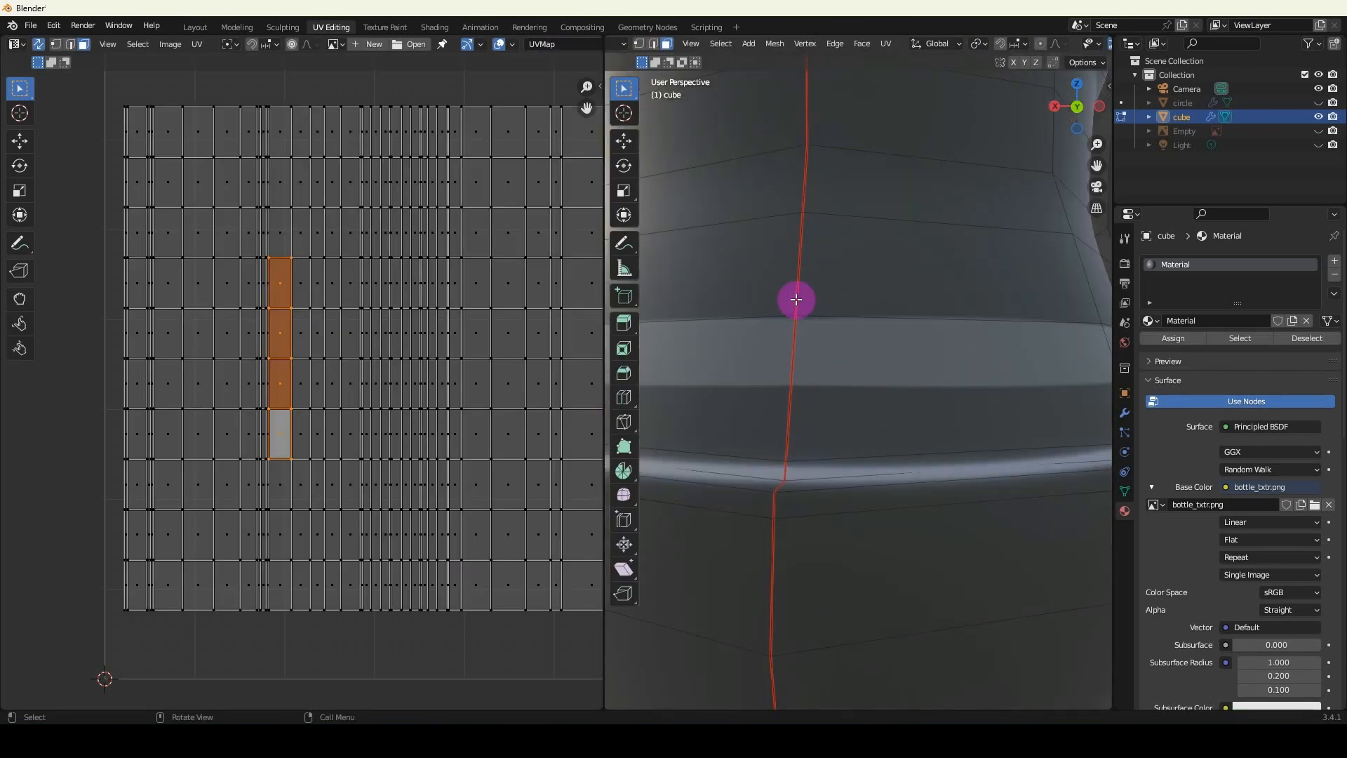
scroll(781, 328, down, 2)
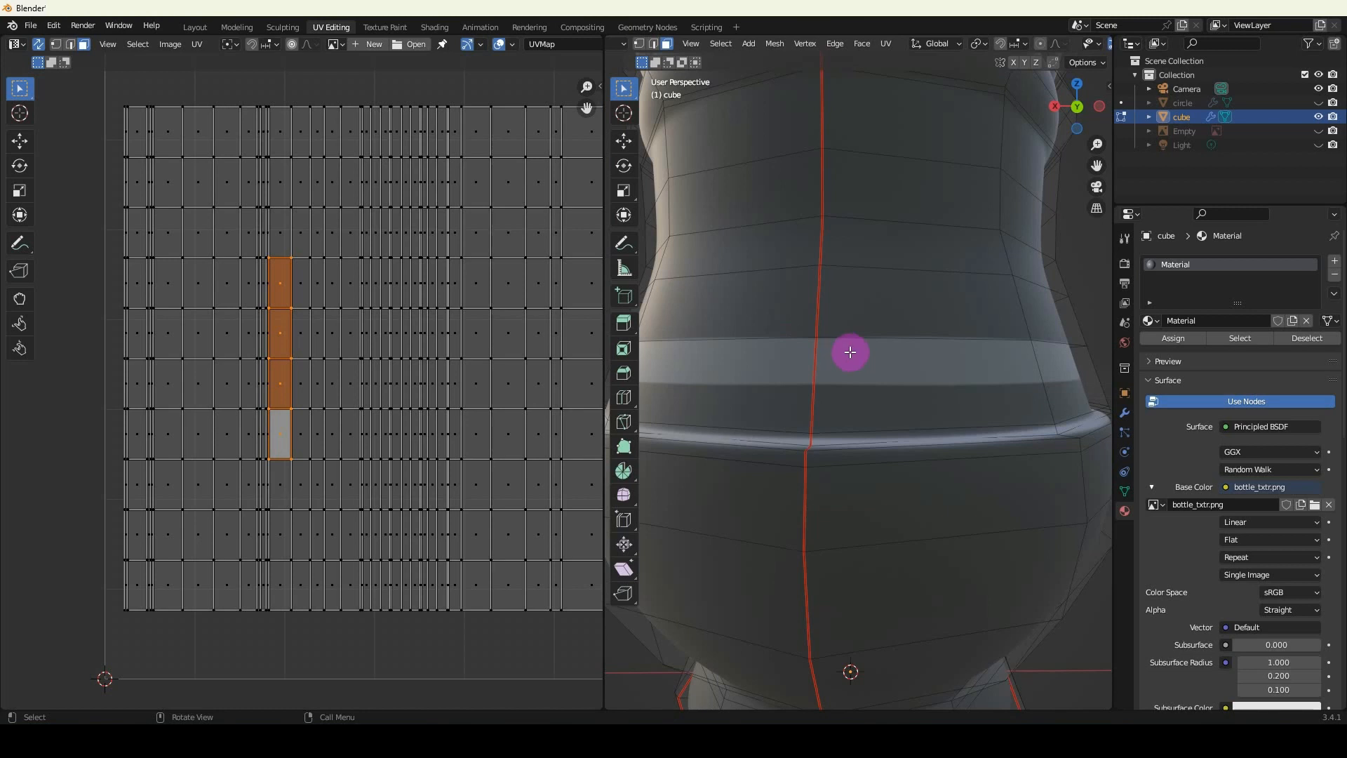
Add a horizontal loop cut around the bottle along the stripe's lower edge and view the smoothed result from the back.
key(ctrl+r)
click(821, 410)
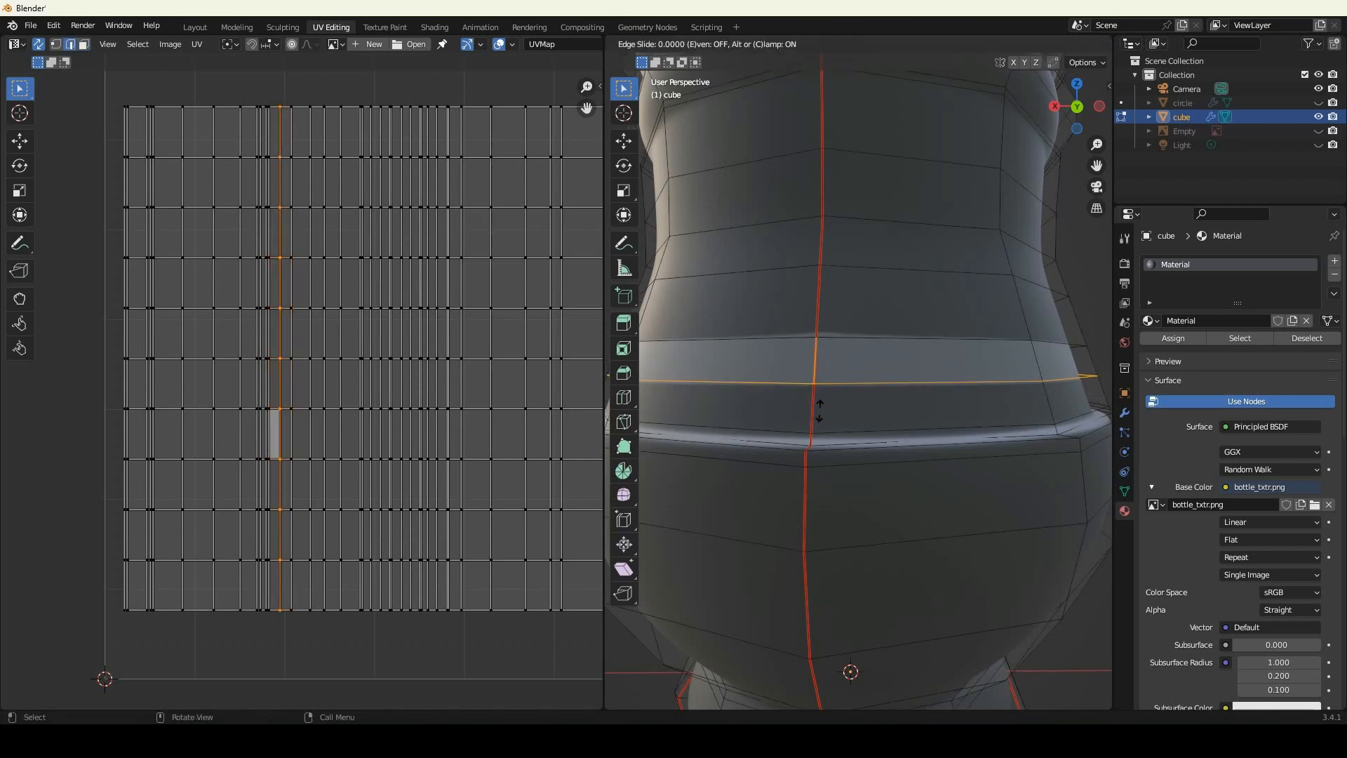
click(818, 407)
key(Tab)
middle_drag(758, 340, 755, 374)
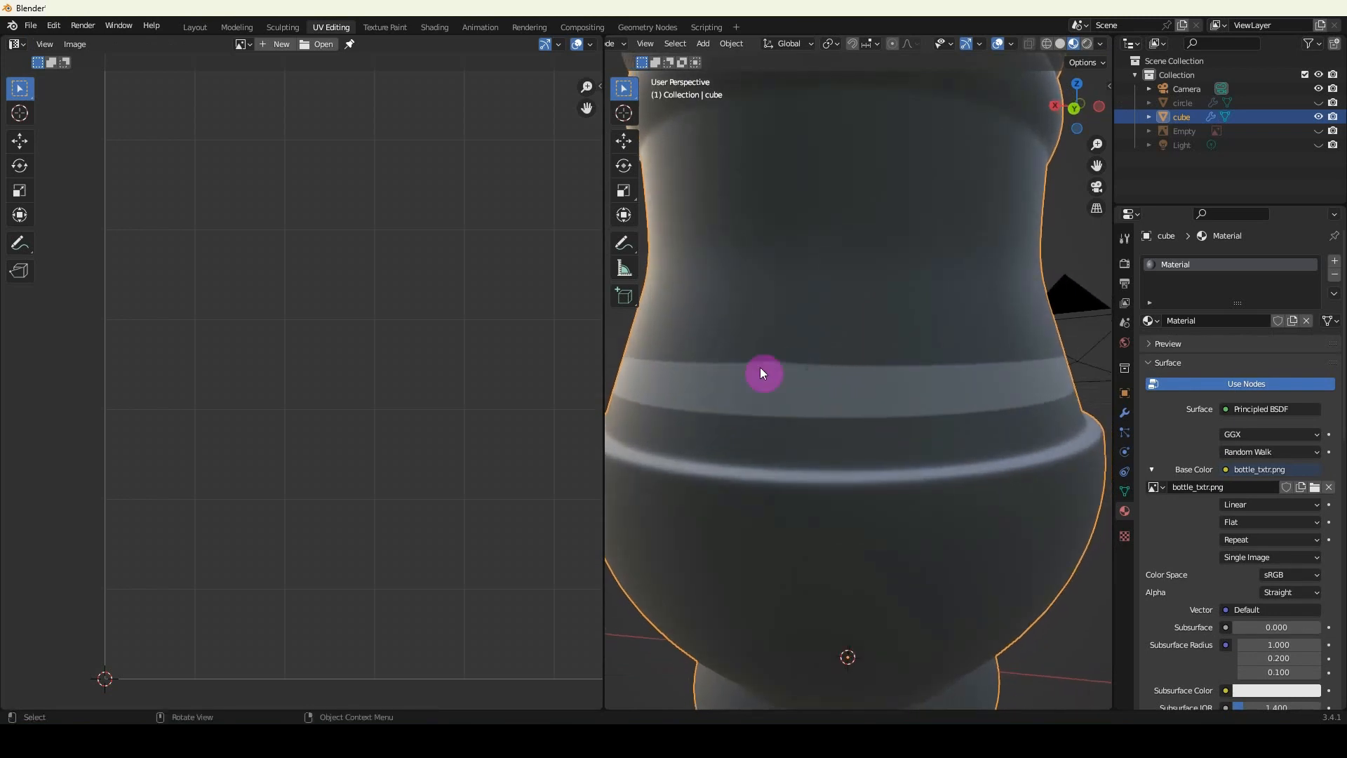
Add a second loop cut just above the stripe, slid slightly down towards it, and inspect the bottle in Object Mode.
key(Tab)
key(ctrl+r)
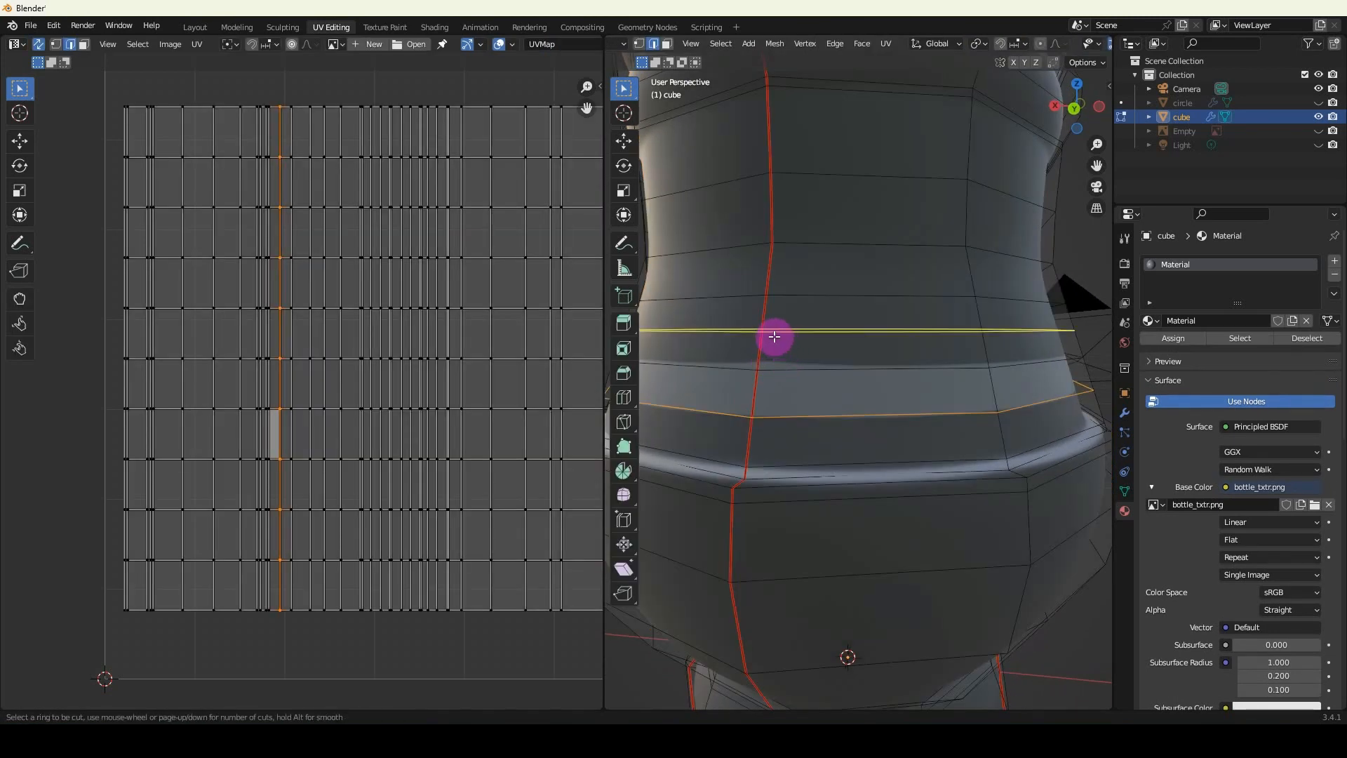
click(775, 333)
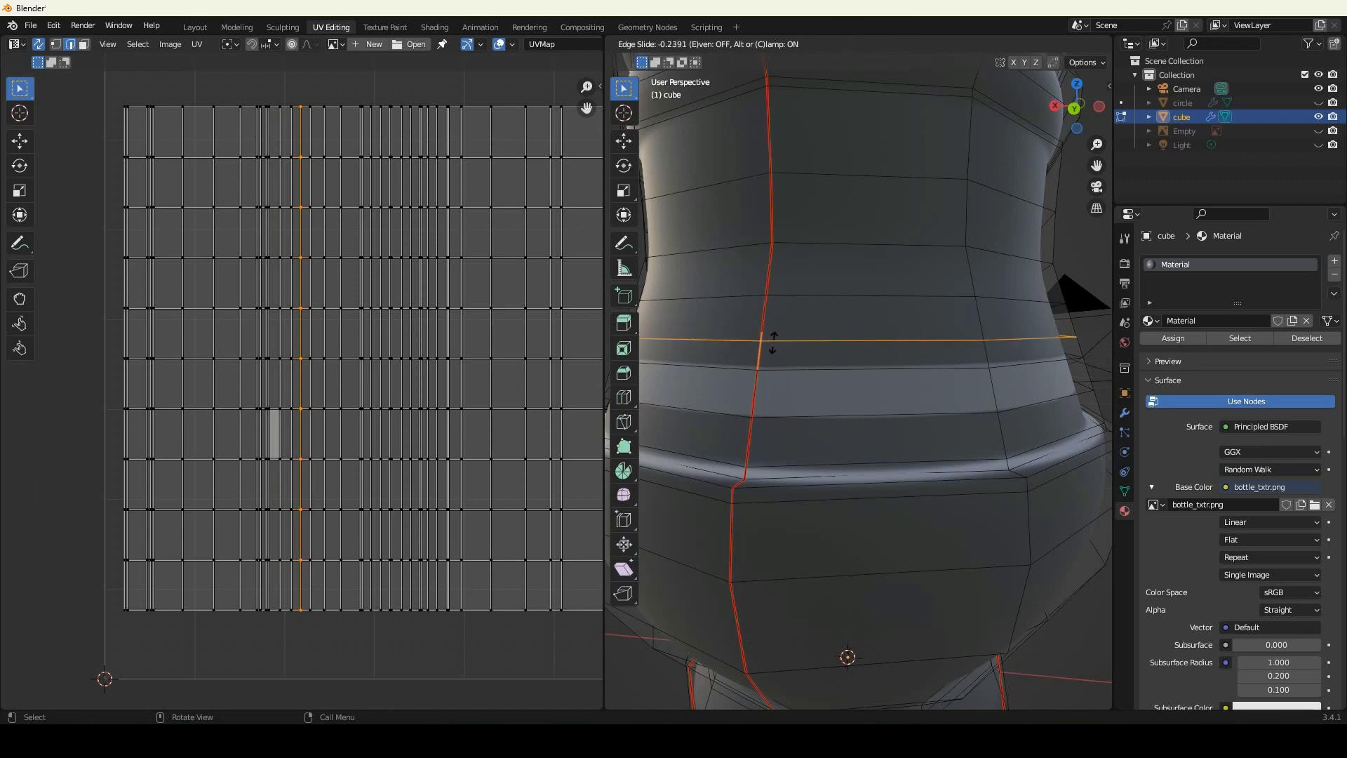
click(773, 340)
key(Tab)
scroll(773, 361, down, 2)
middle_drag(774, 365, 835, 417)
Undo both loop cuts around the stripe and return to viewing the front of the bottle.
key(Tab)
key(Tab)
key(ctrl+z)
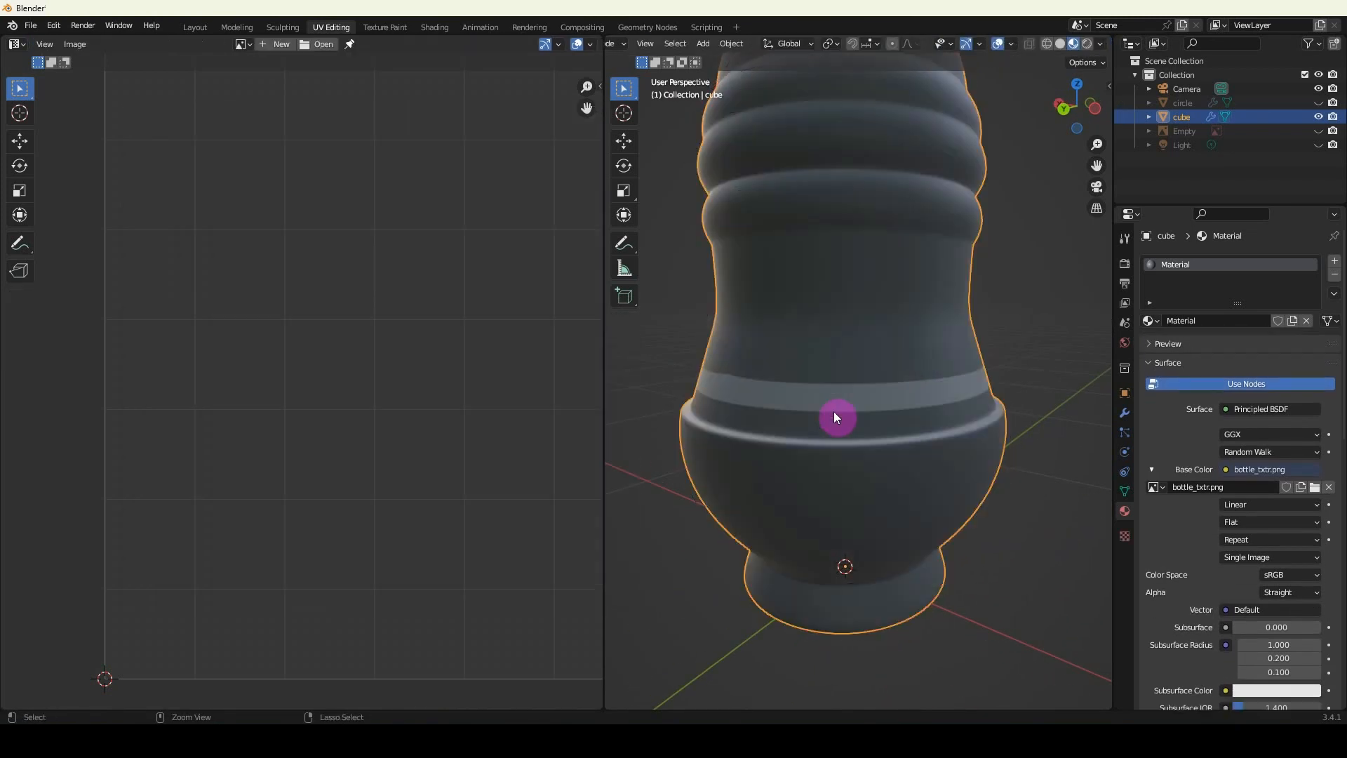
key(ctrl+z)
key(ctrl+z)
key(ctrl+z)
middle_drag(832, 413, 724, 424)
middle_drag(929, 423, 820, 429)
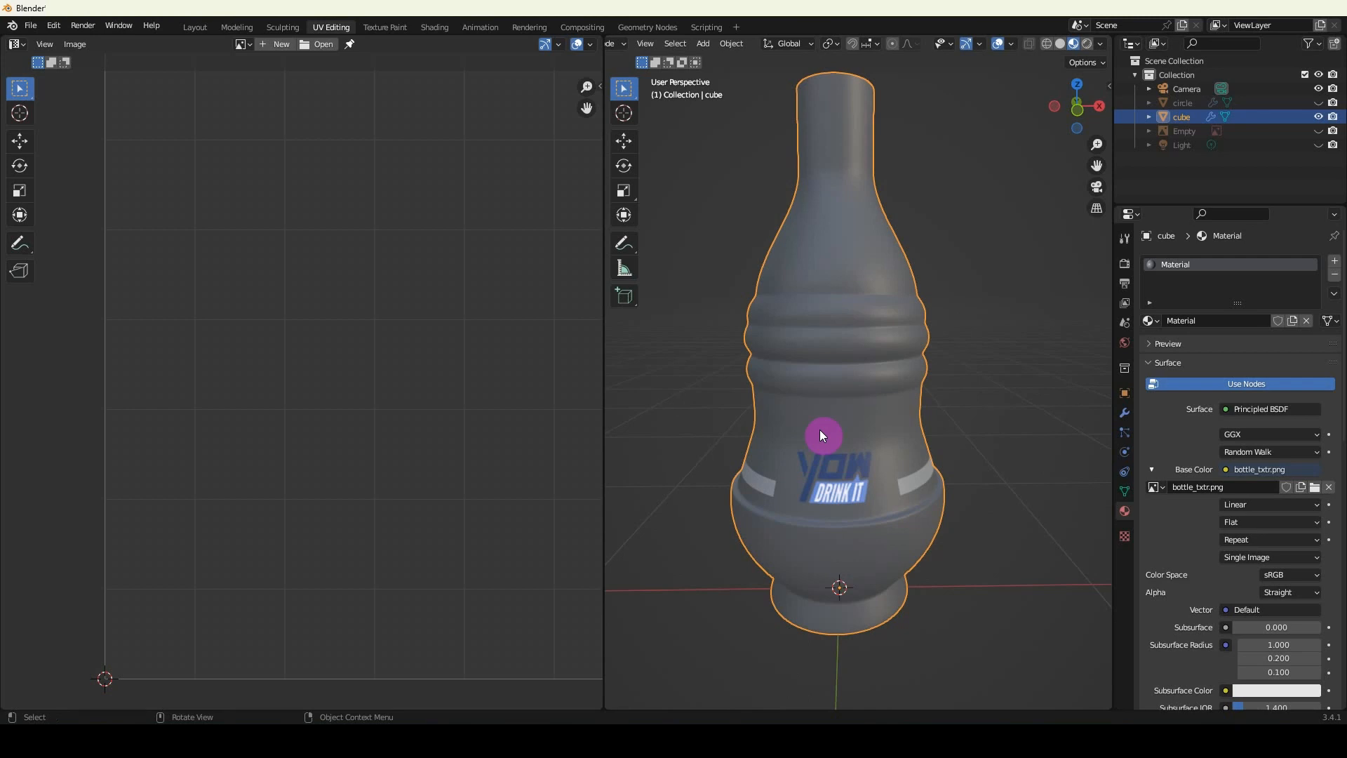
Enter Edit Mode on the bottle and consult the Bottle_Concept.png image for its colour areas before returning to Blender.
key(Tab)
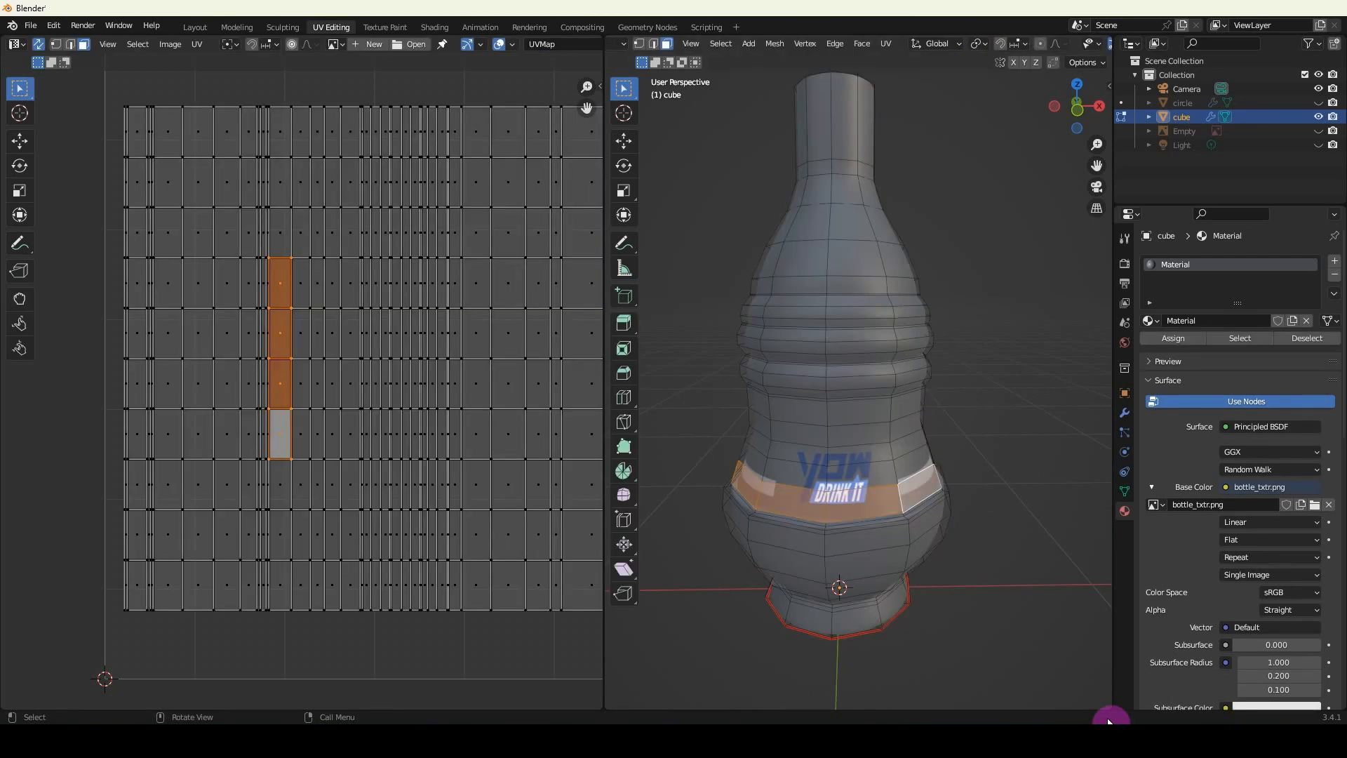
click(1081, 738)
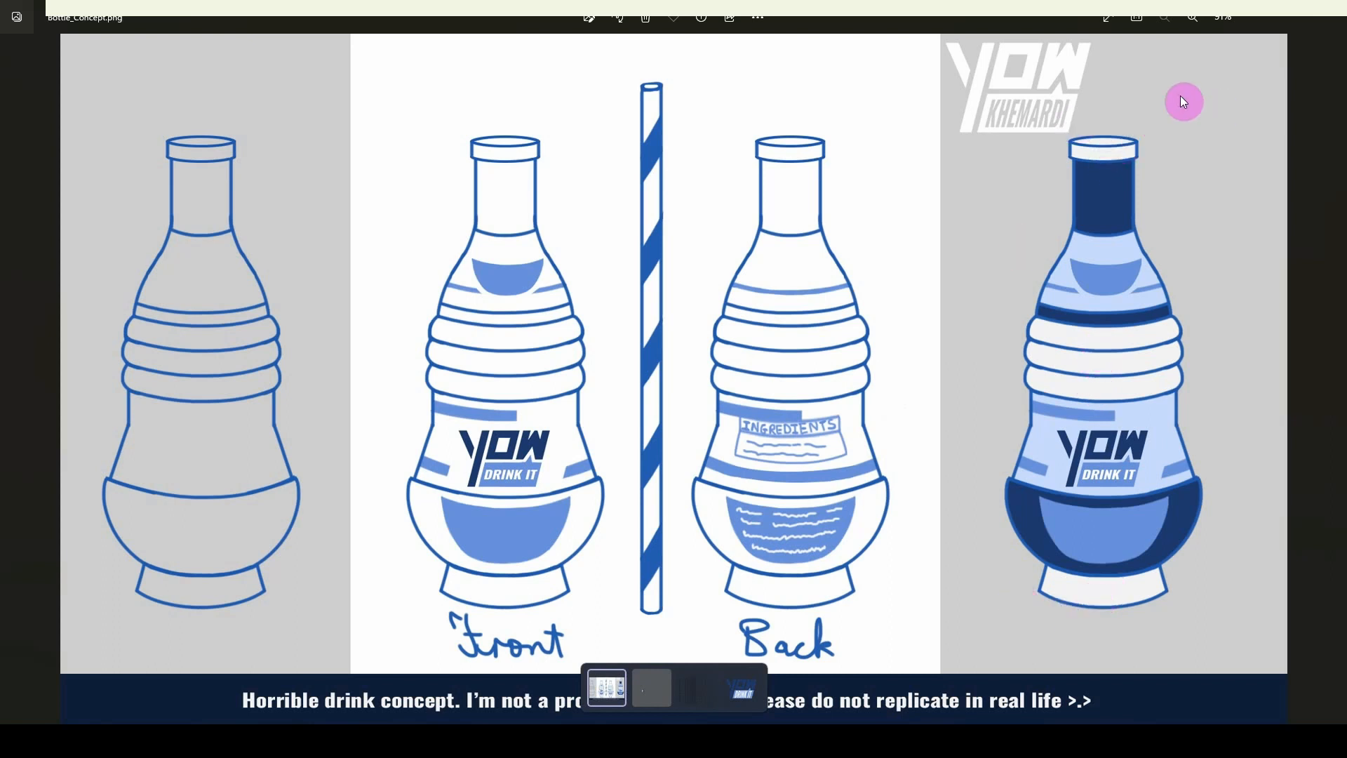
click(1268, 18)
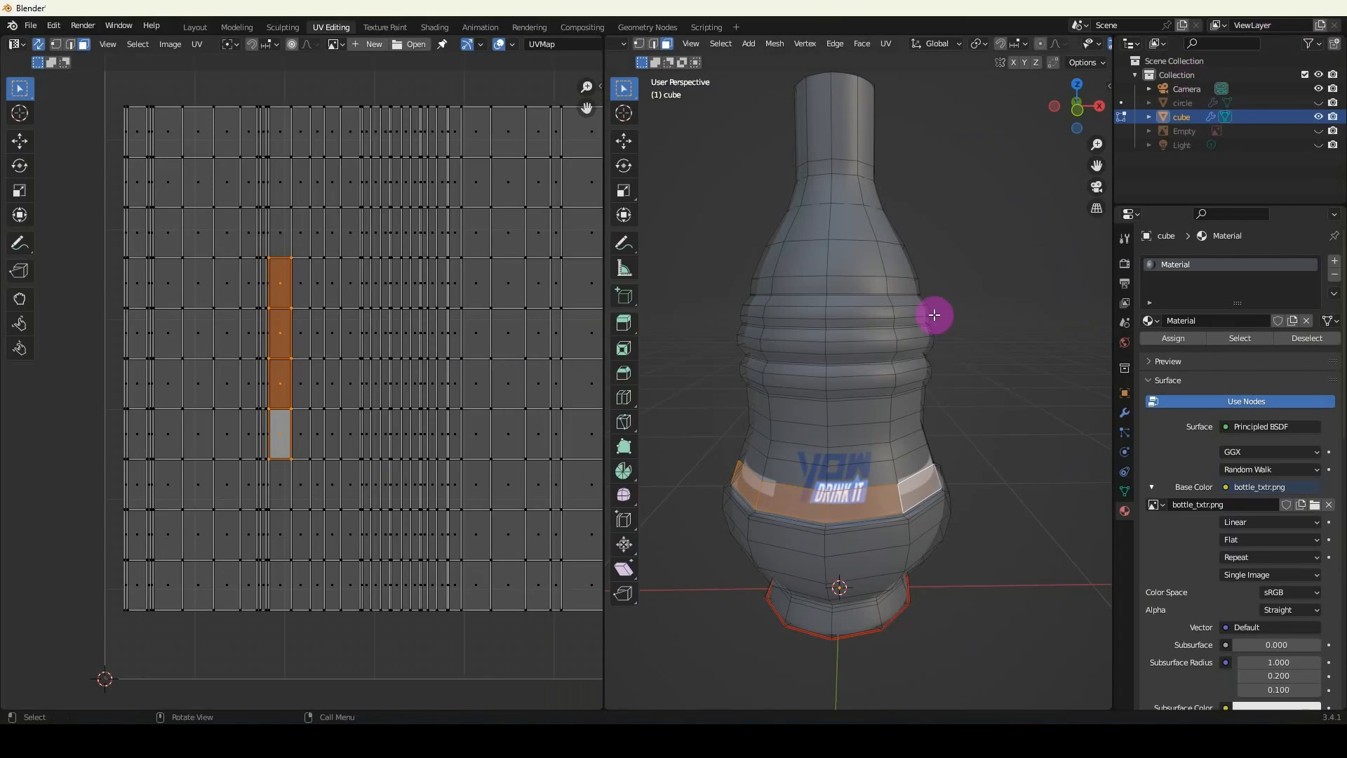
Select all the face loops that form the three raised ribs around the bottle's middle, from the front view.
key(KP_1)
scroll(868, 358, up, 2)
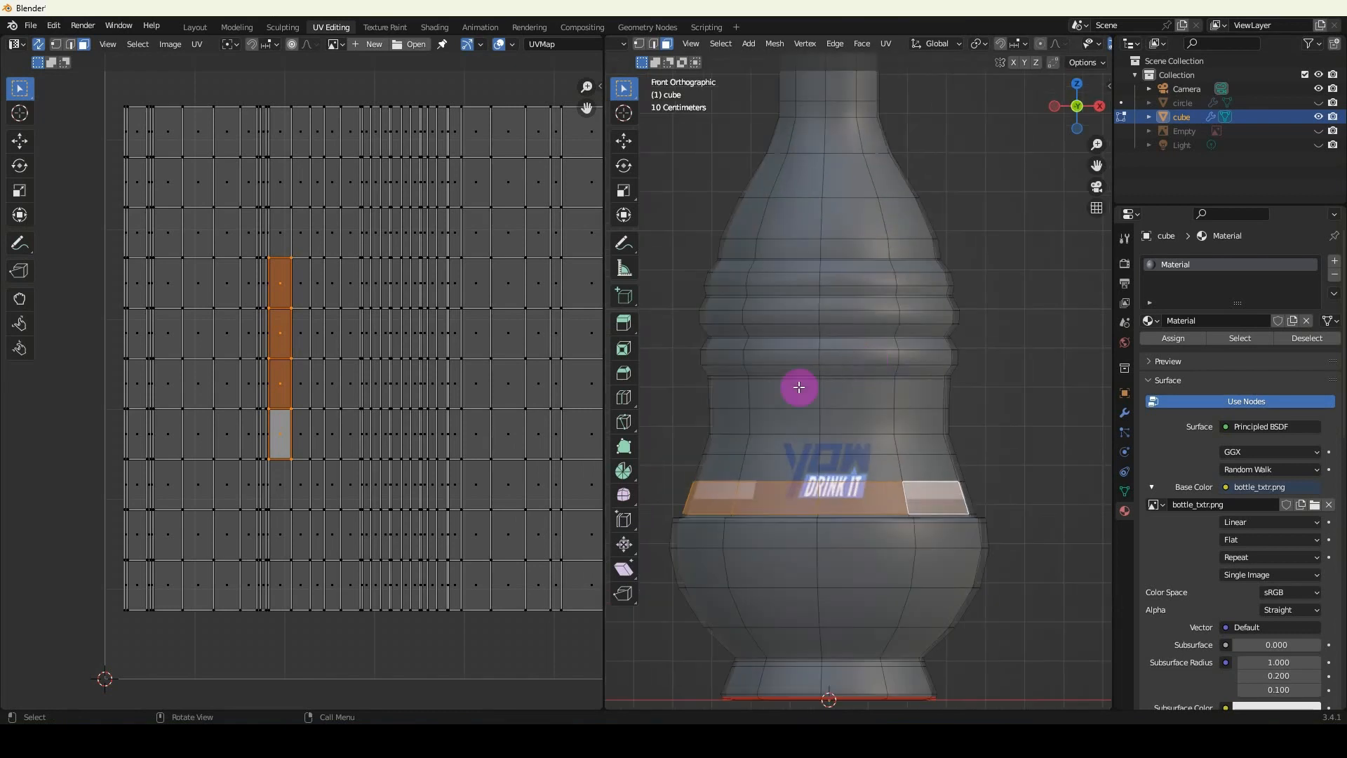
alt+click(819, 362)
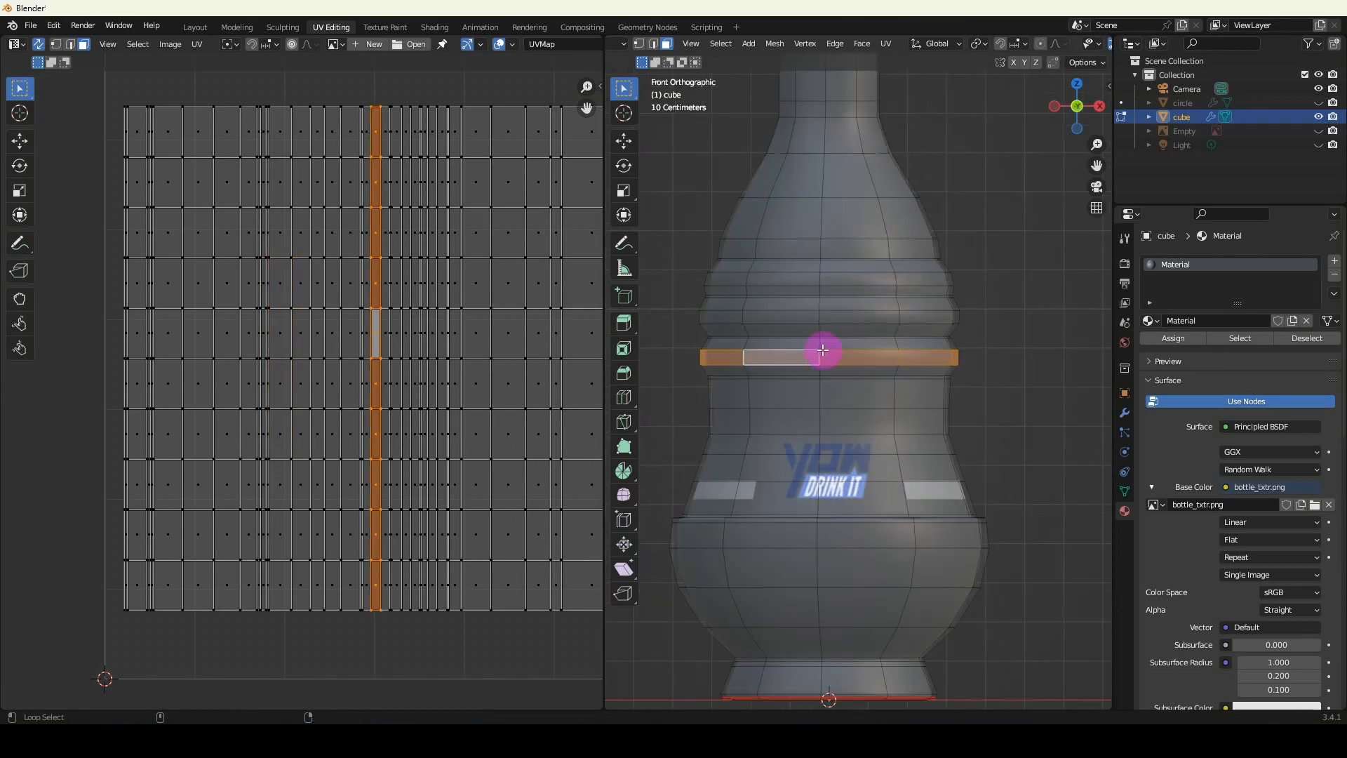
alt+shift+click(817, 371)
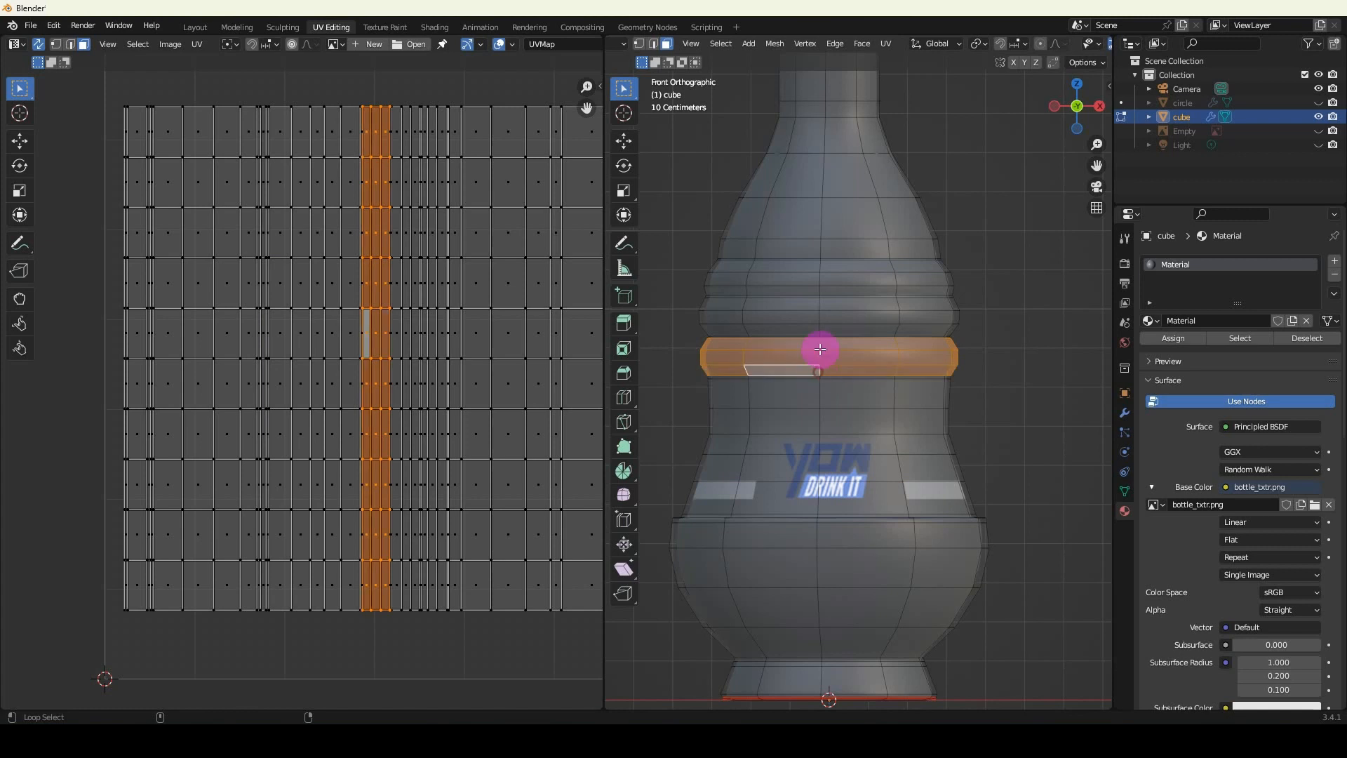
alt+shift+click(821, 329)
alt+shift+click(818, 311)
alt+shift+click(818, 301)
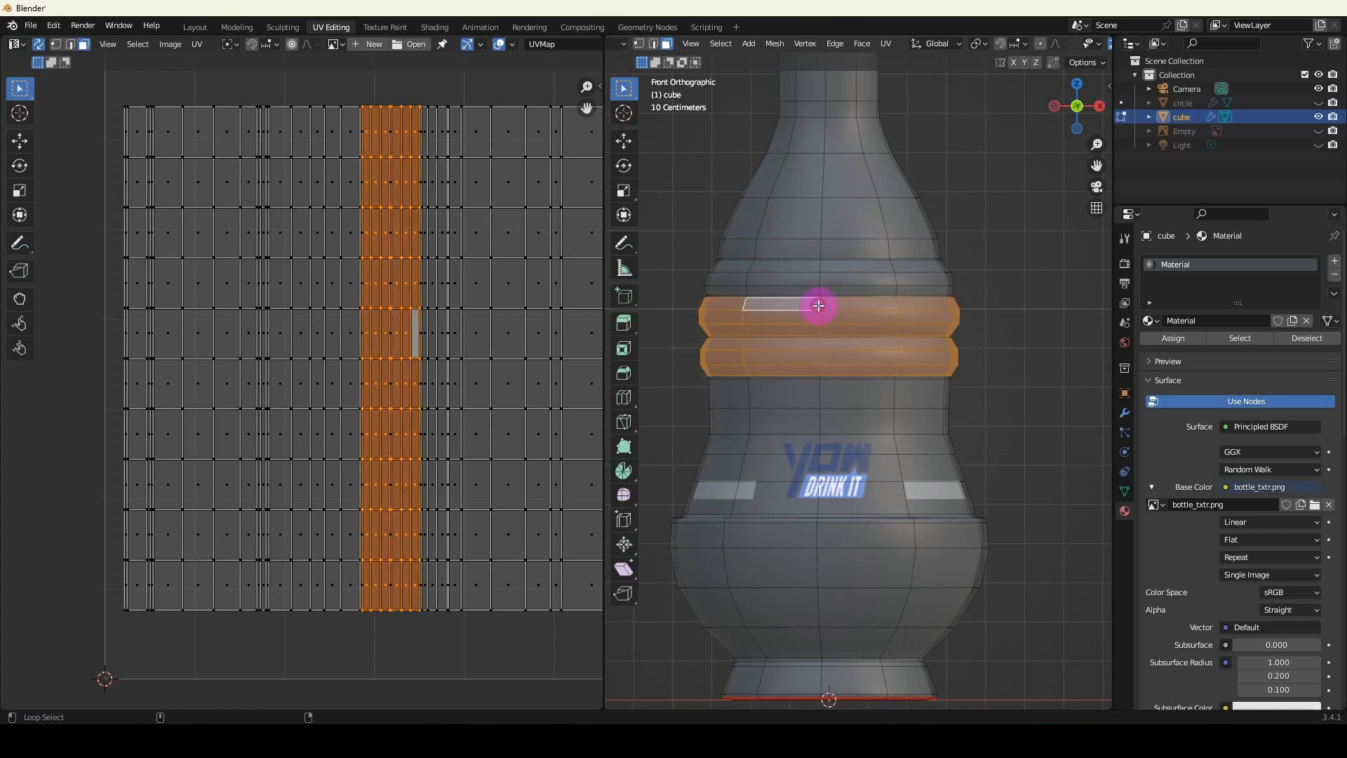
alt+shift+click(821, 290)
alt+shift+click(822, 278)
alt+shift+click(818, 265)
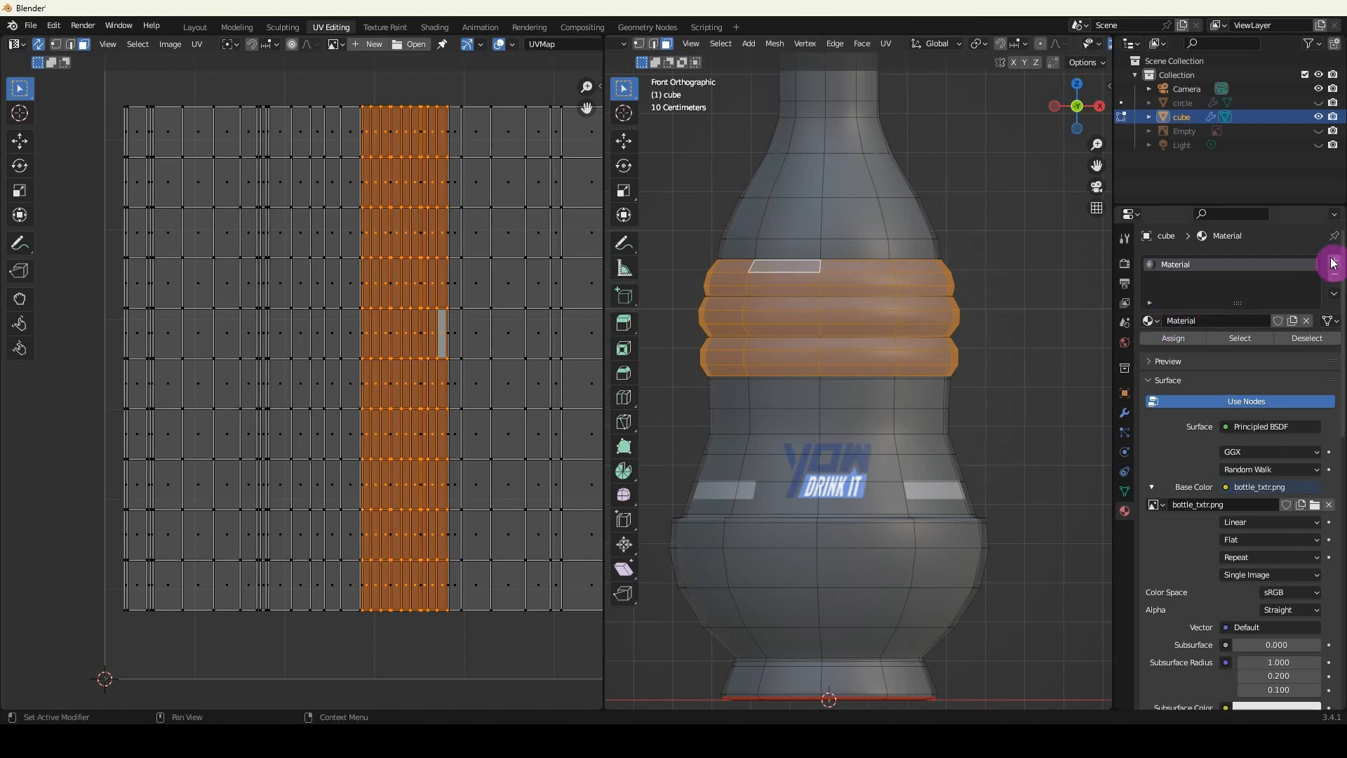
Add a second material slot with a new default white material, assign it to the selected ribs and check it in Object Mode.
click(1333, 266)
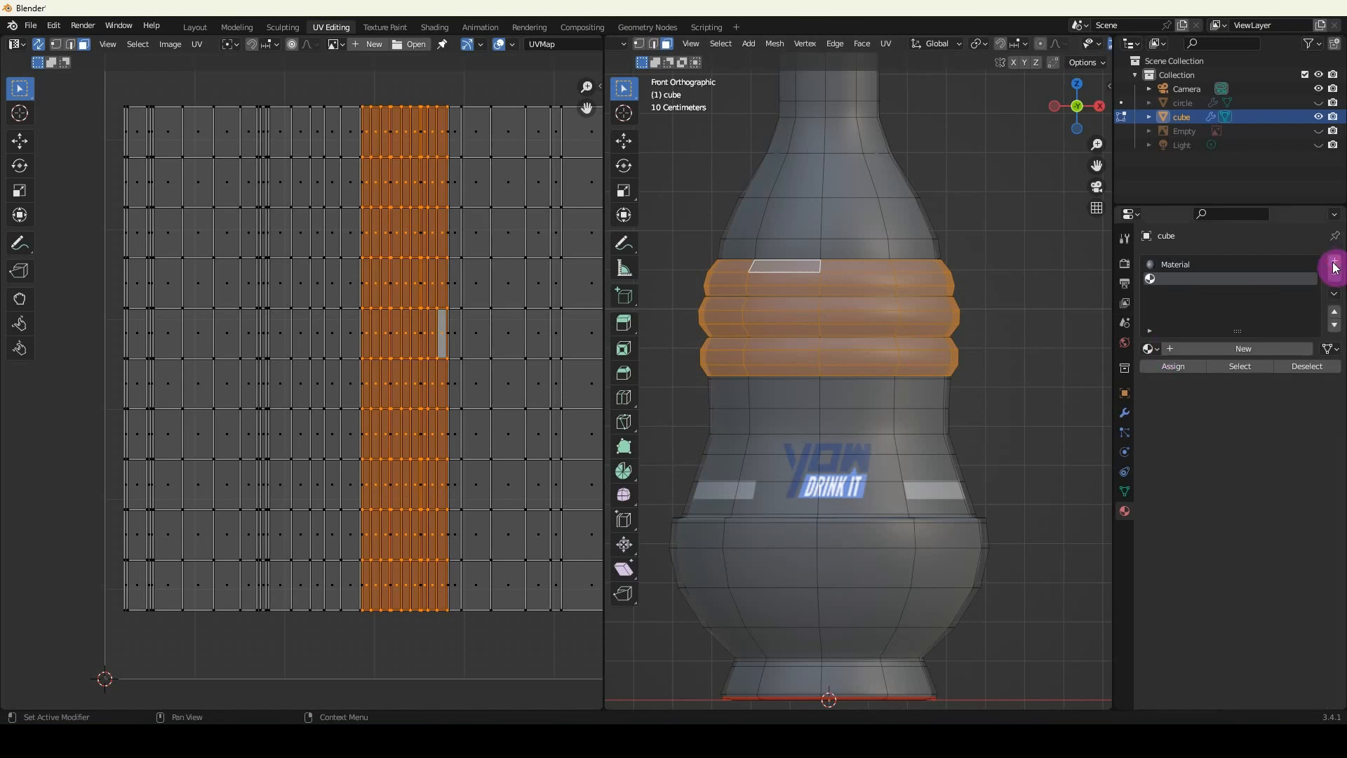
click(1236, 344)
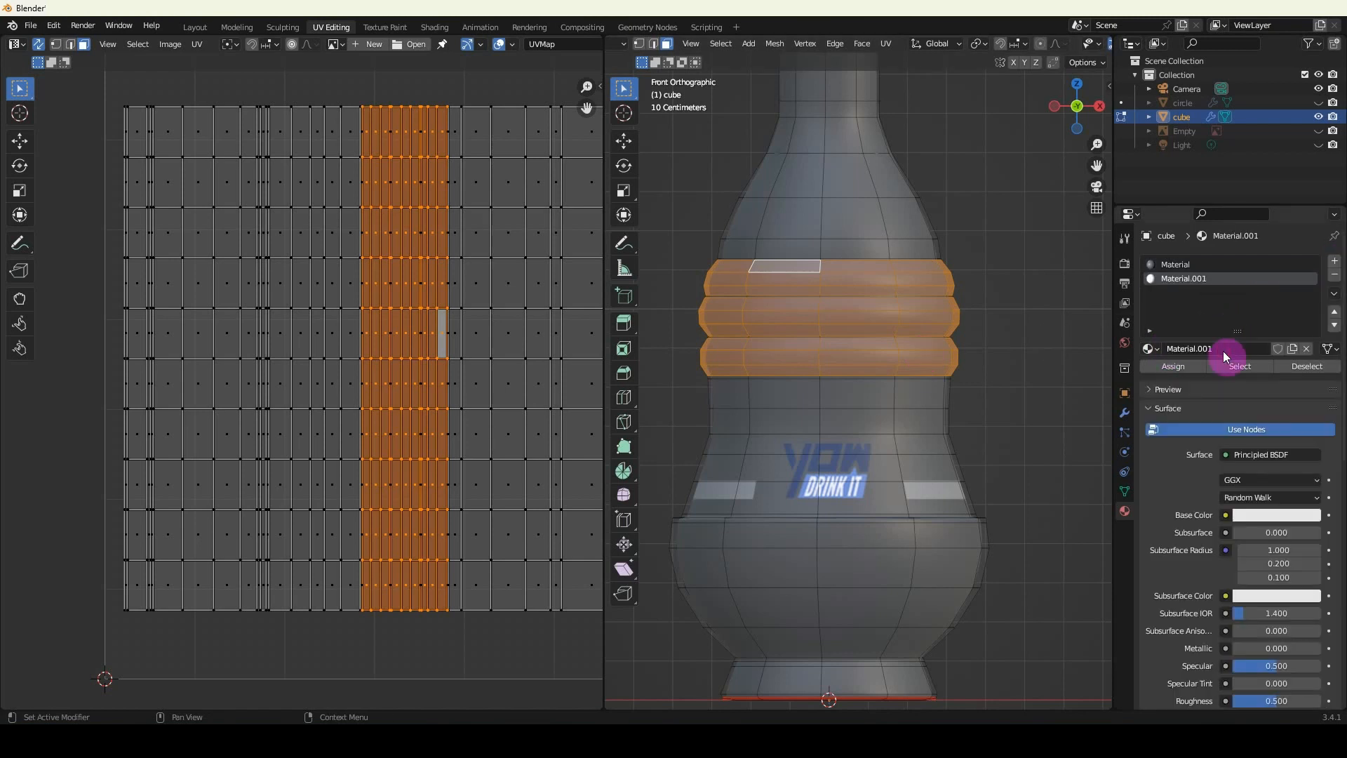
click(1173, 366)
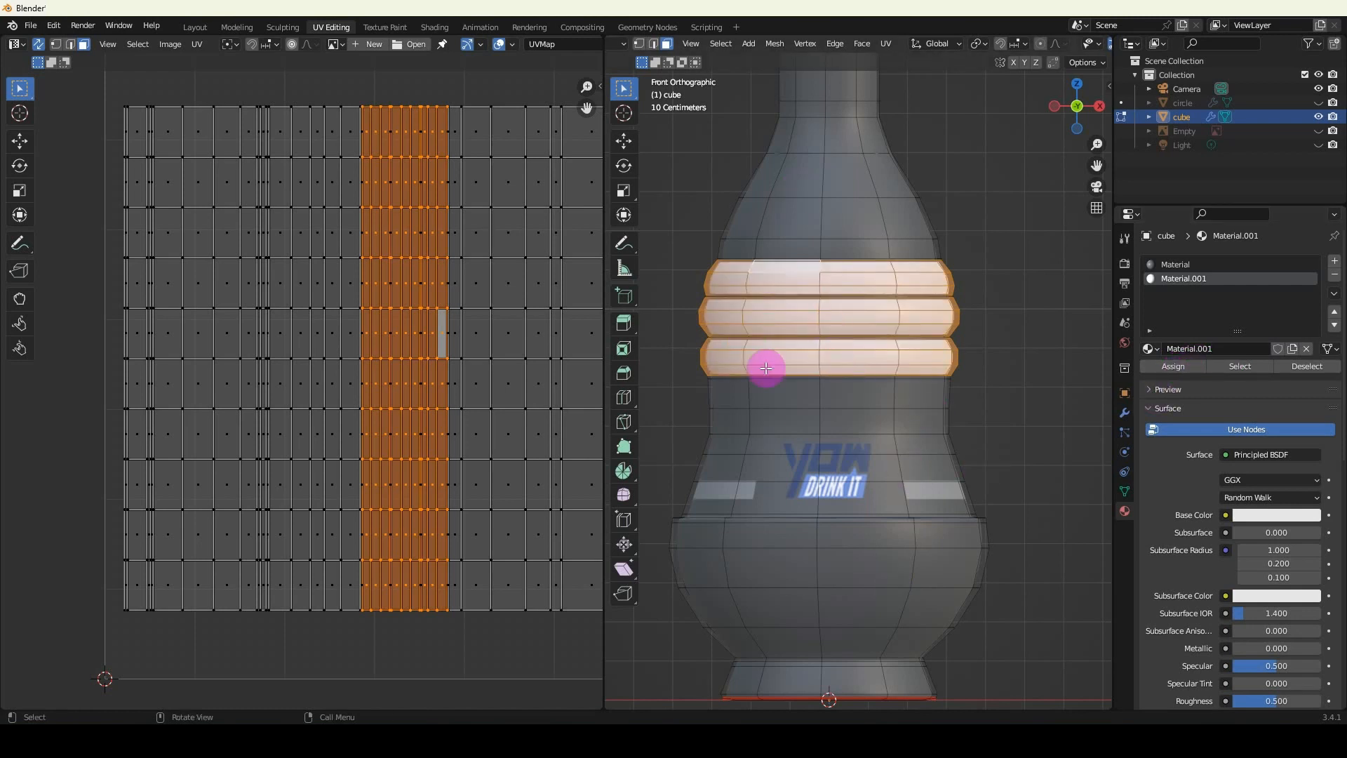
key(Tab)
scroll(865, 383, down, 2)
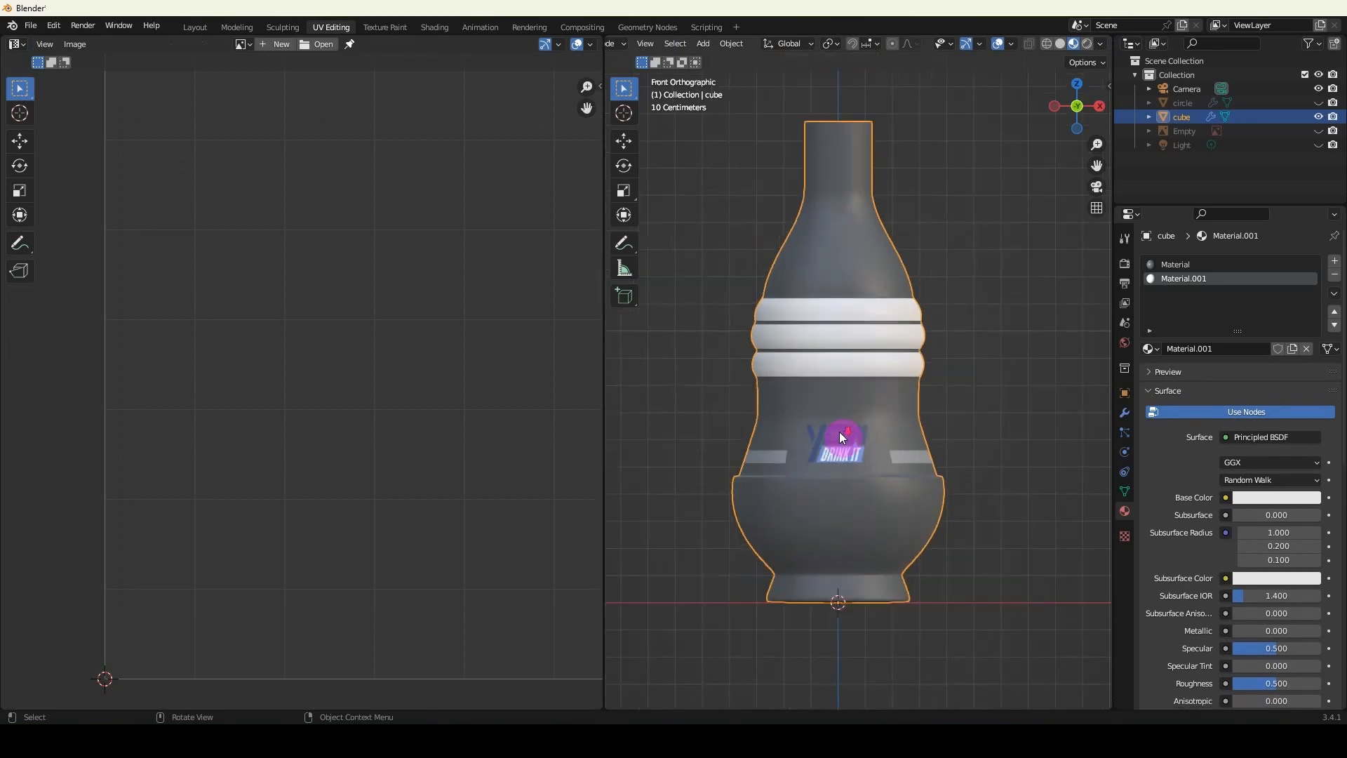
middle_drag(839, 431, 790, 591)
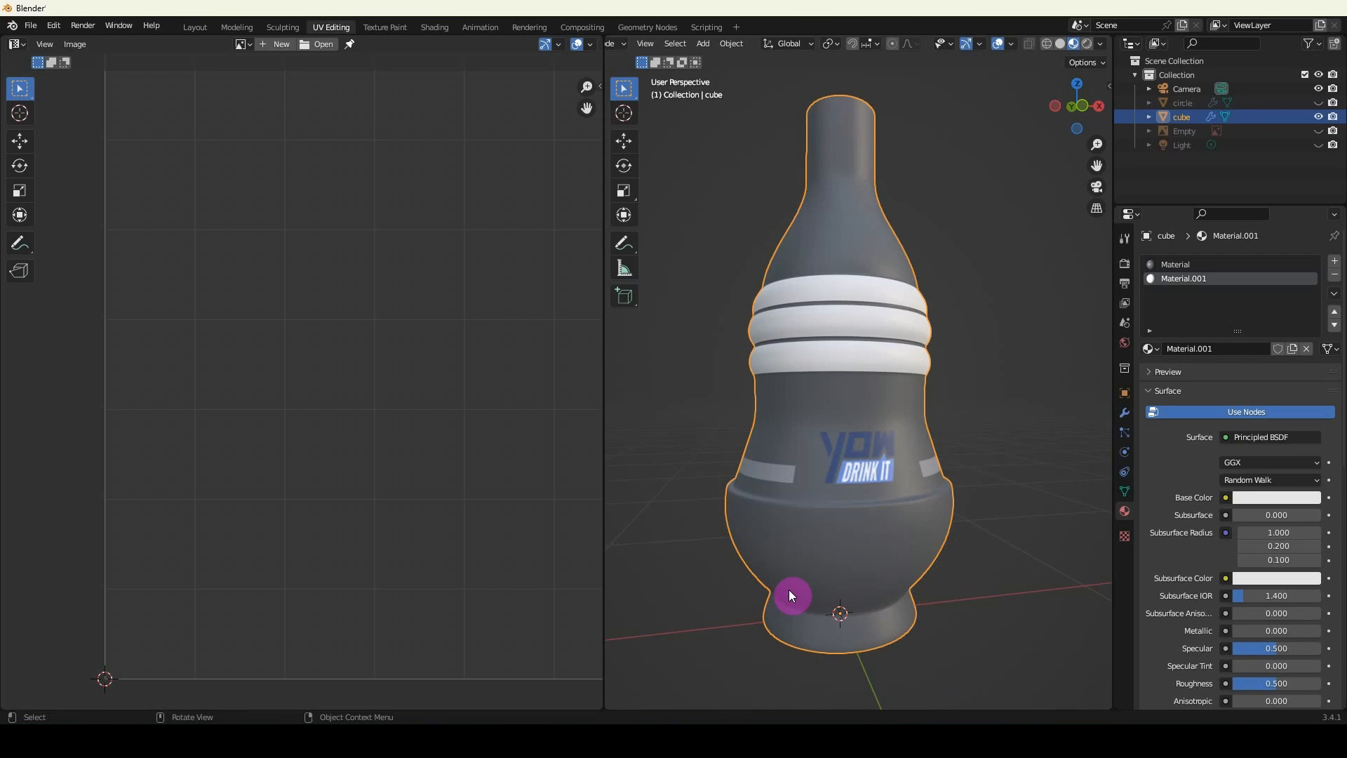